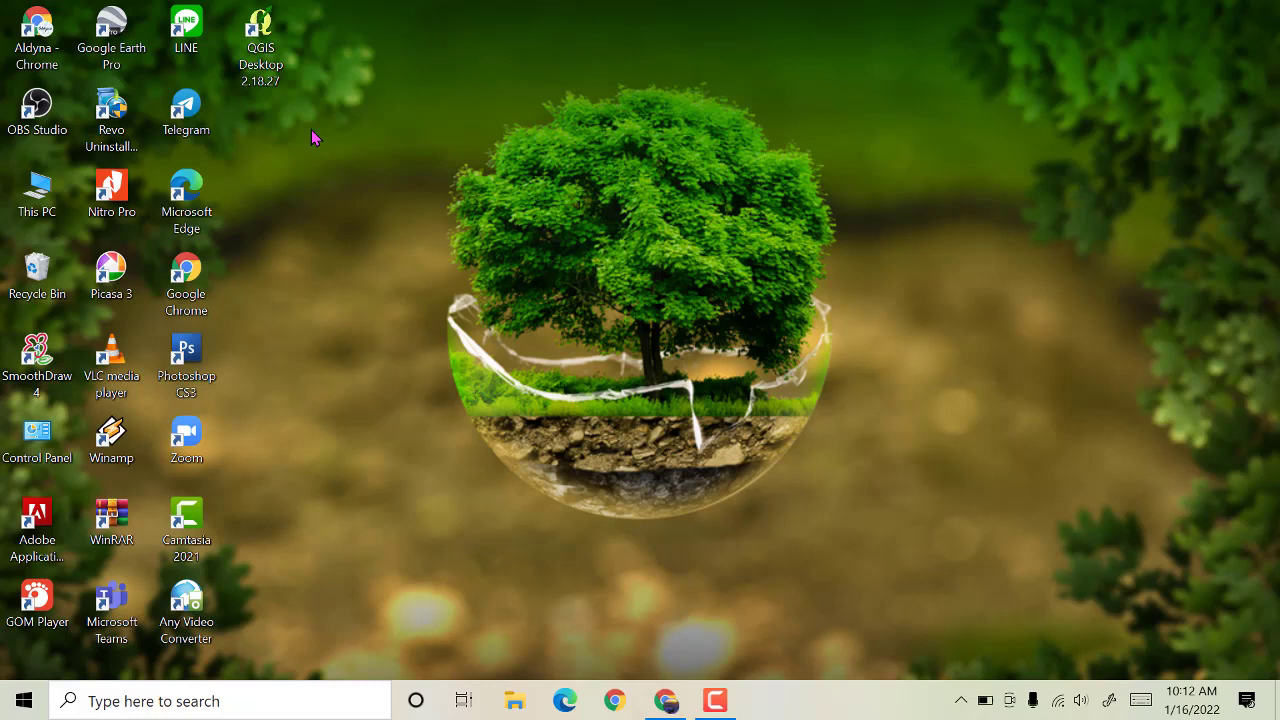
Step: Switch to Chrome, open Google My Maps from the search results and create a new map
click(668, 708)
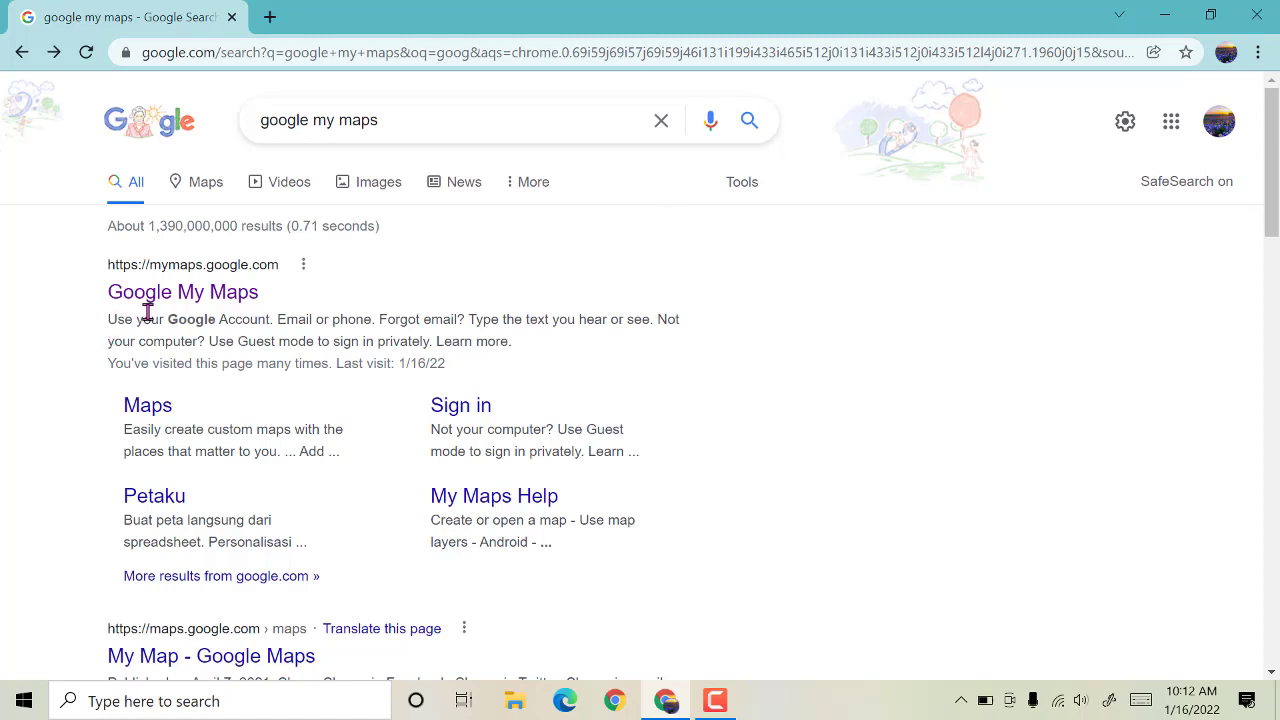
click(182, 299)
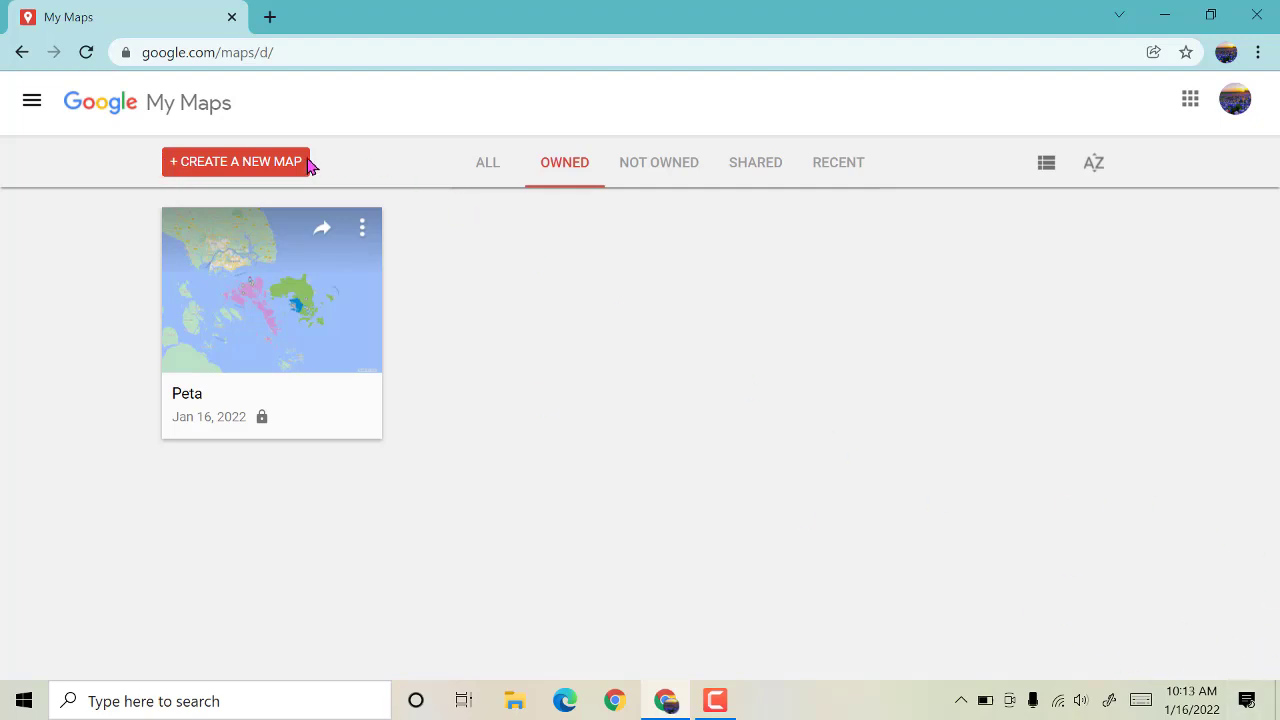
click(228, 172)
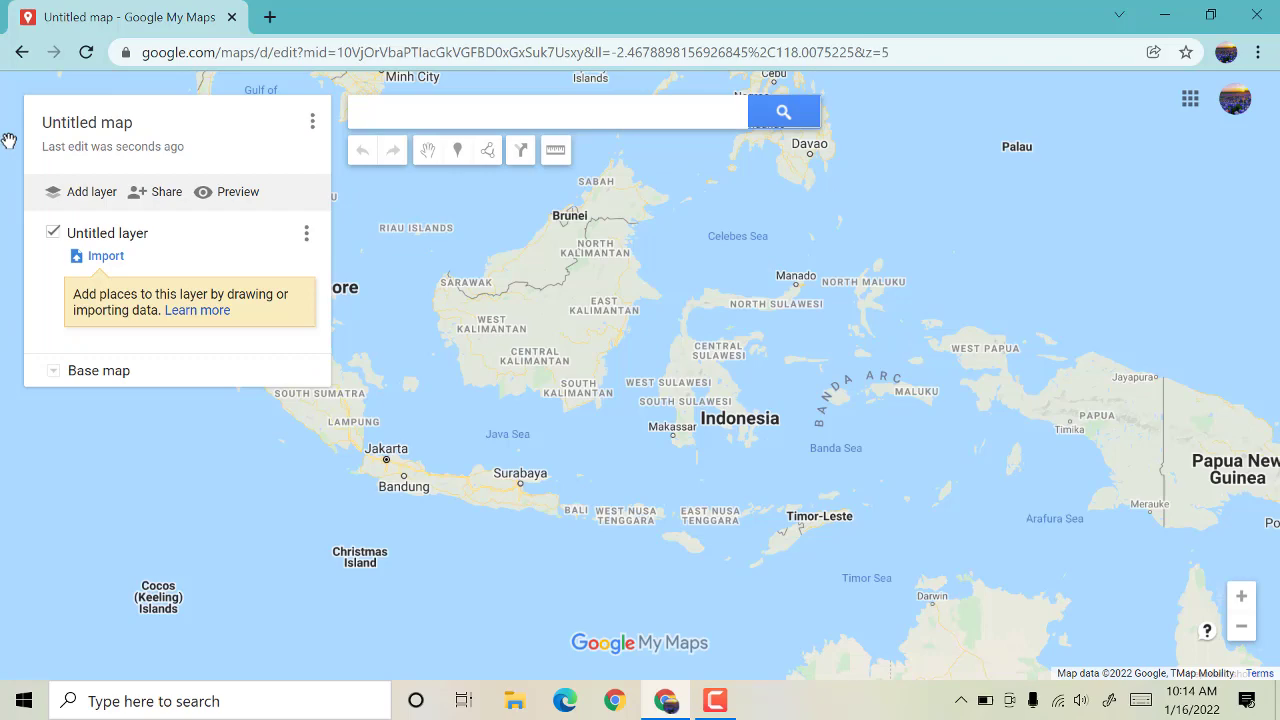
Step: Enter "Peta Persebaran Sekolah di Kota Batam, Kota TP, Kab, Bintan" as the map title
click(87, 130)
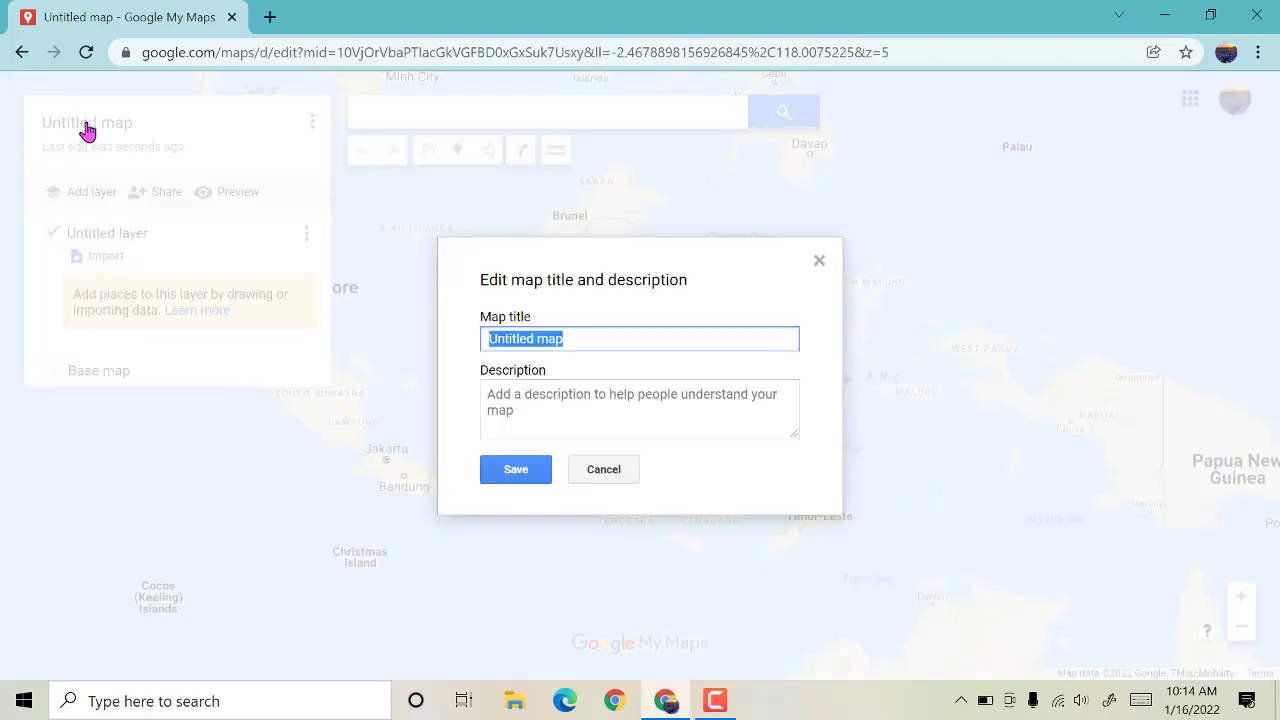
text(P)
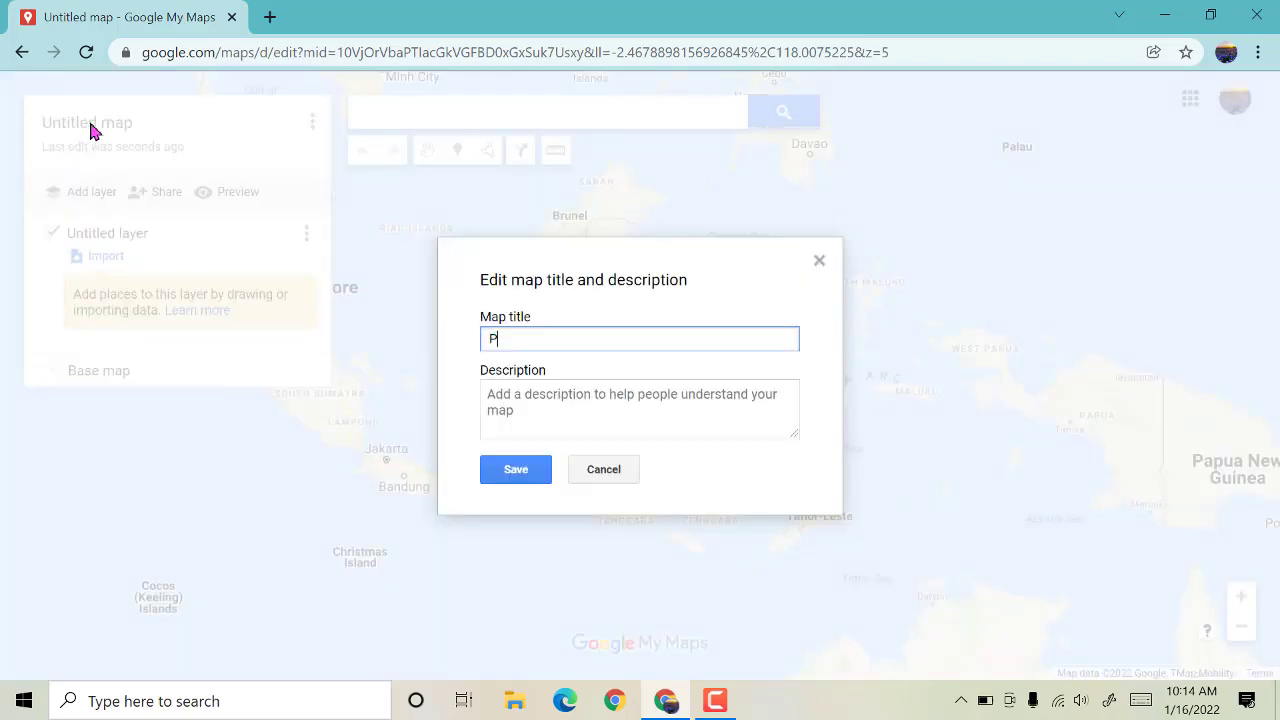
text(eta Persebaran Seko)
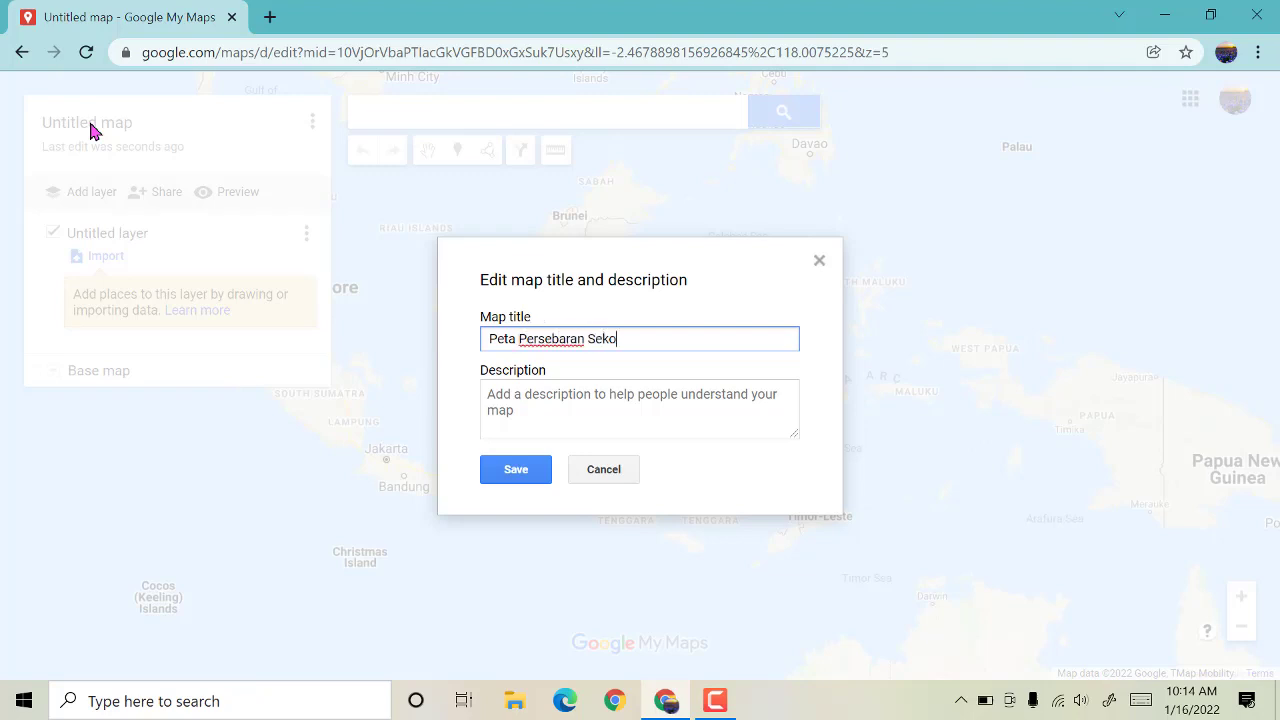
text(lah di Kota Batam, Kot)
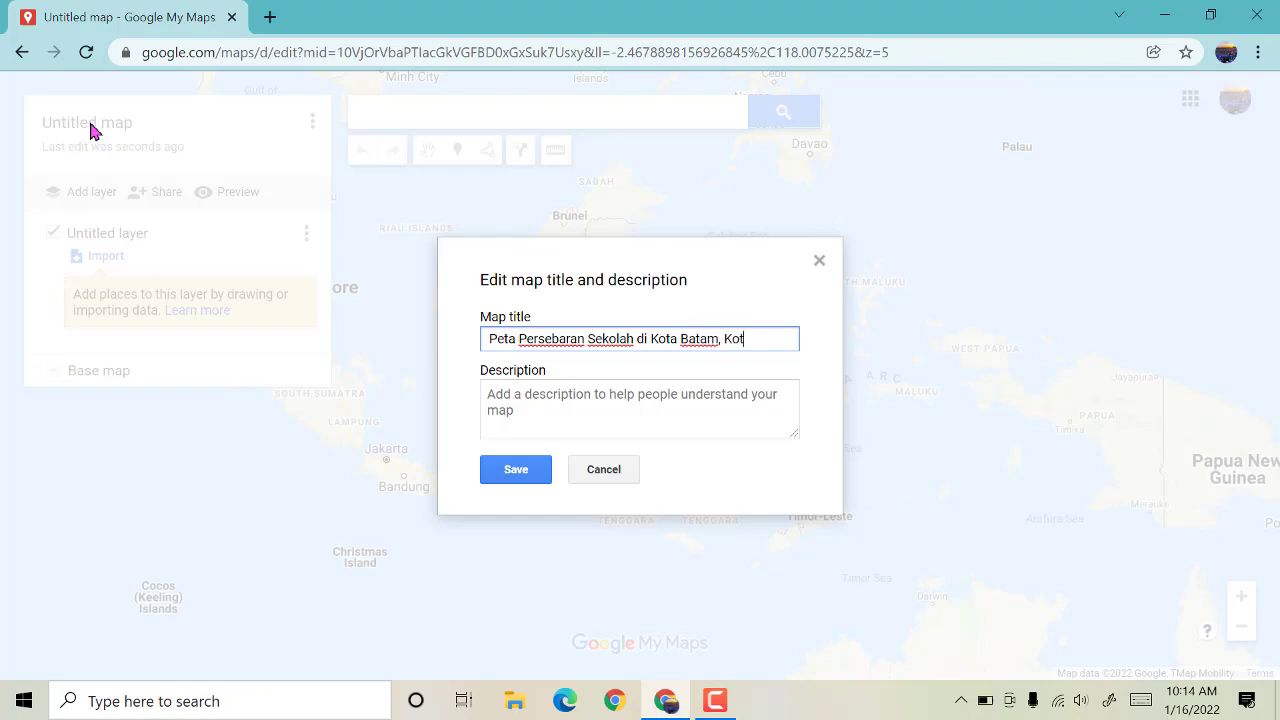
text(a TP, )
text(Kab, )
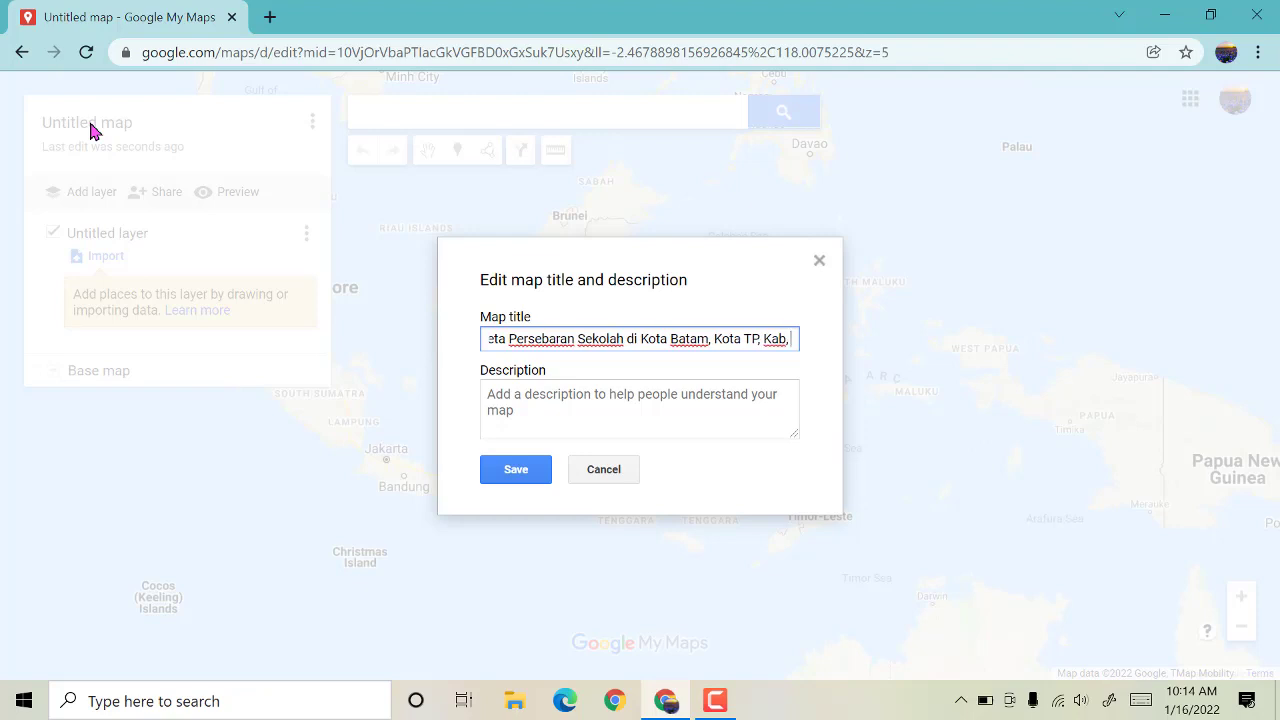
text(Bintan)
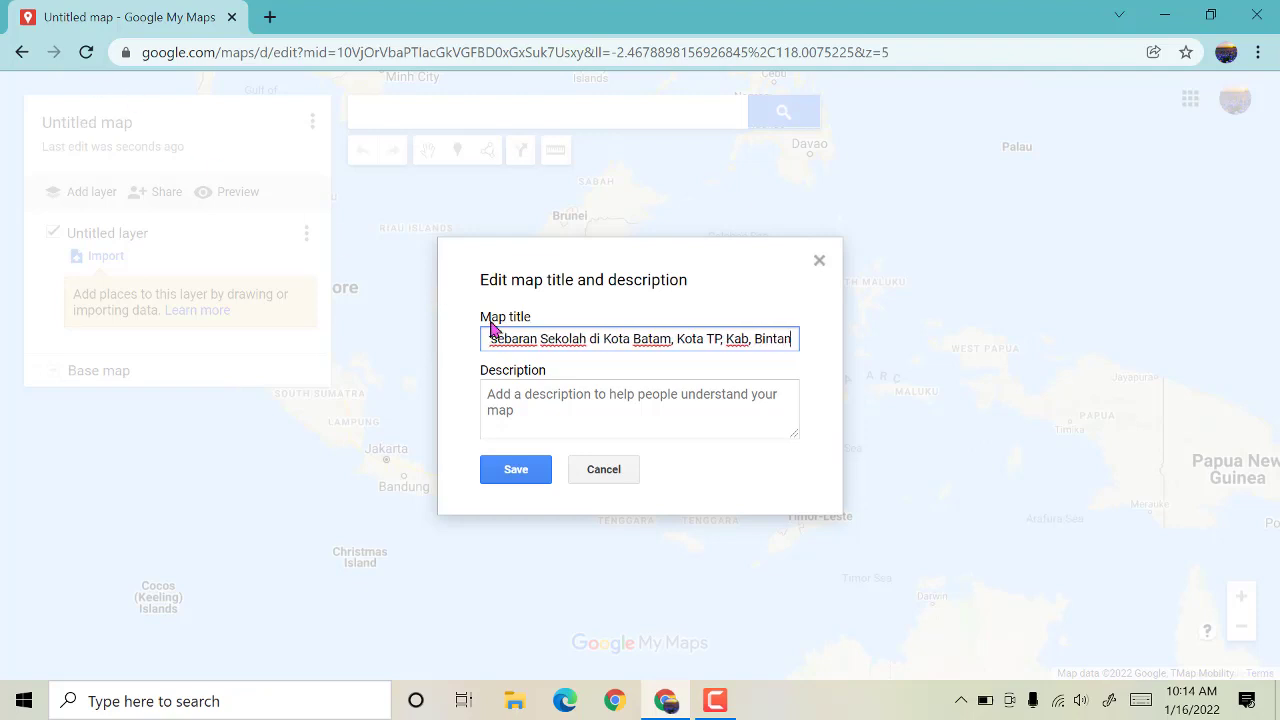
Step: Add the map description "Peta ini dibuat untuk memenuhi tugas ujian Praktek di SMA ...." and save the map details
click(565, 403)
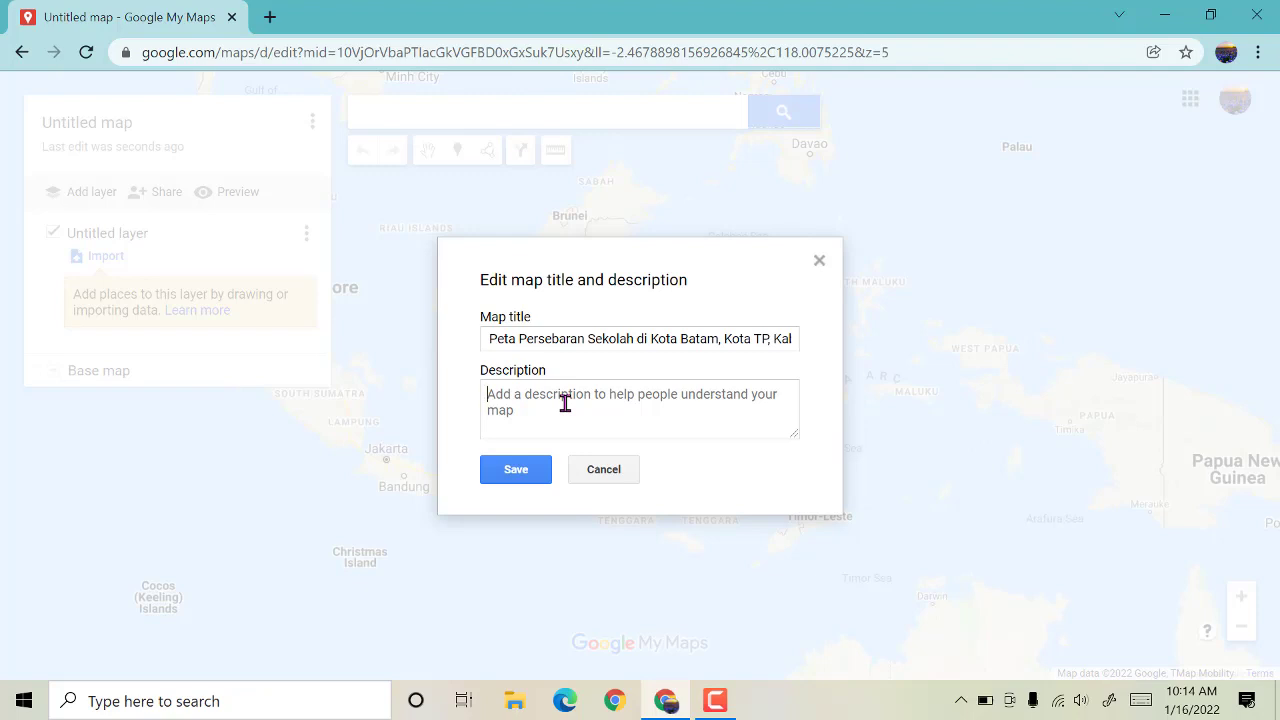
text(Peta in)
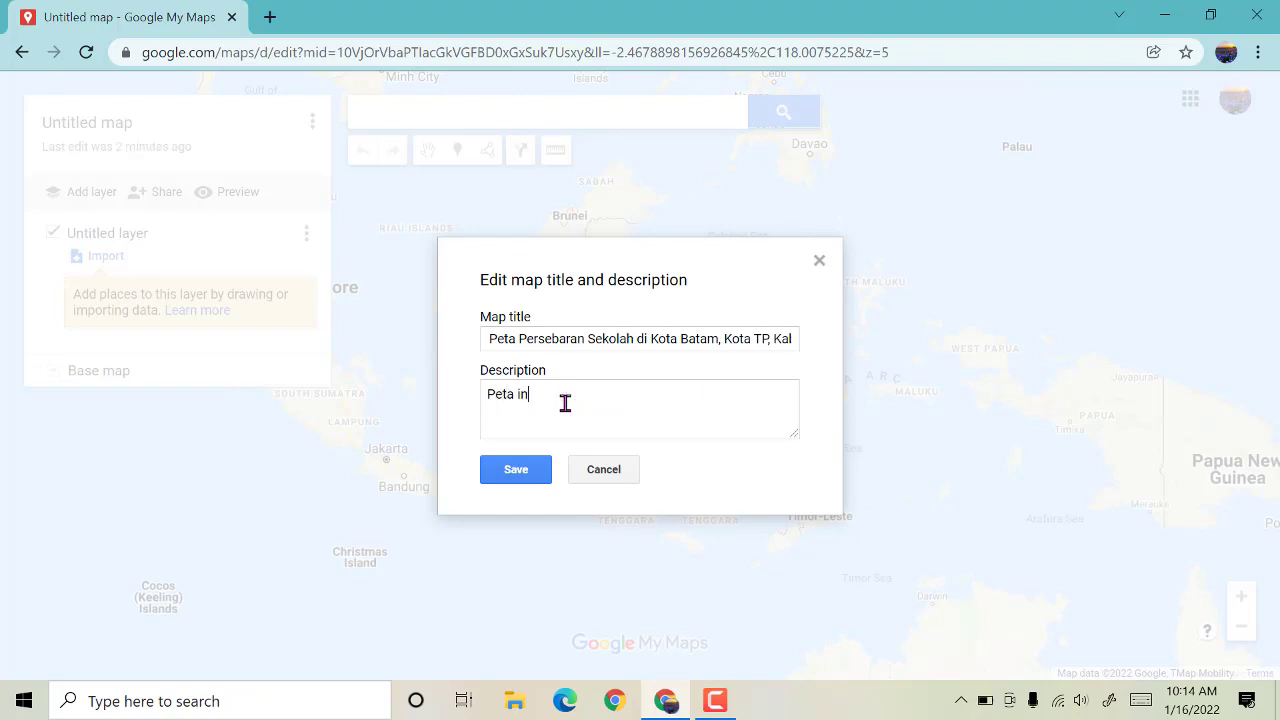
text(i dibuat untuk memenuh)
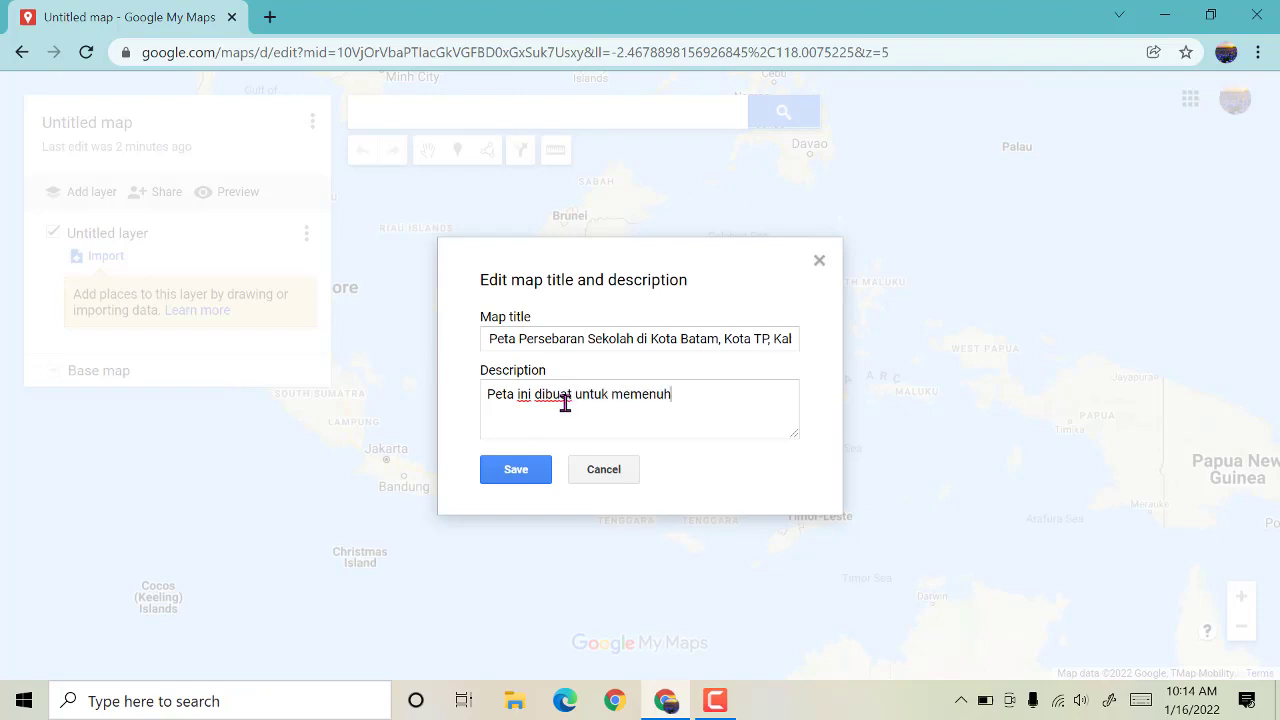
text(i tugas ujian Praktek)
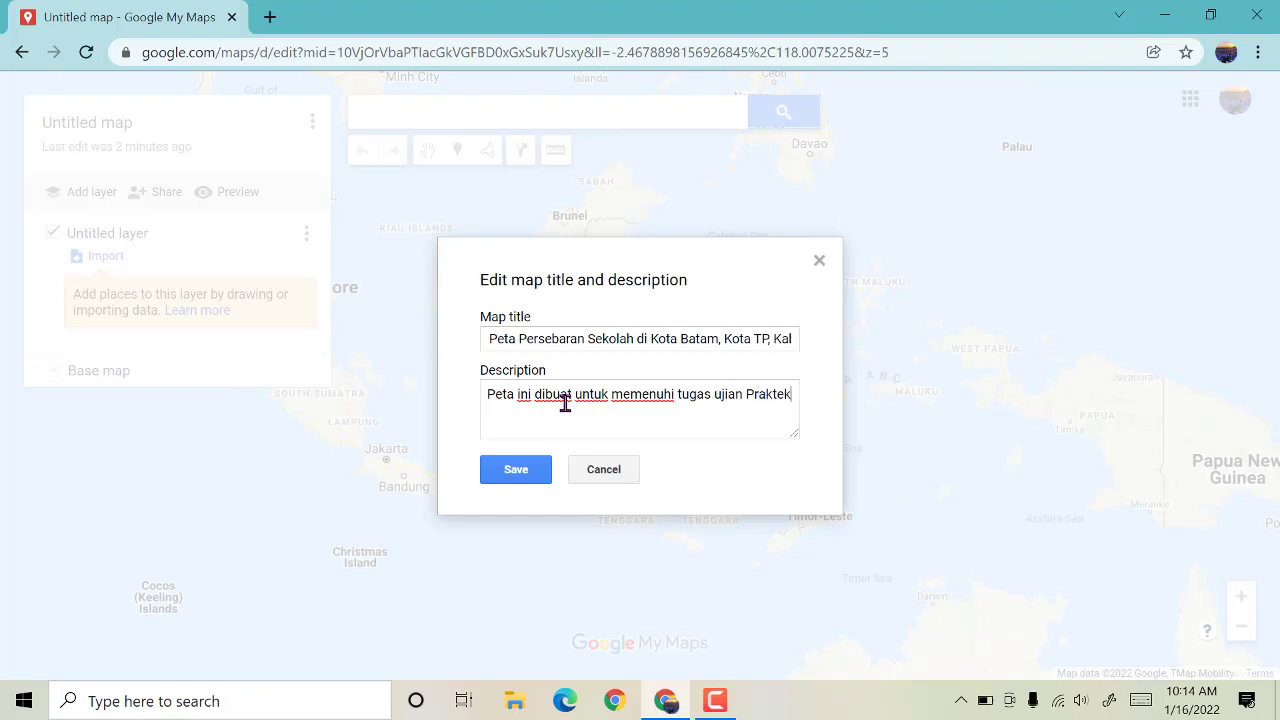
text( di SMA ....)
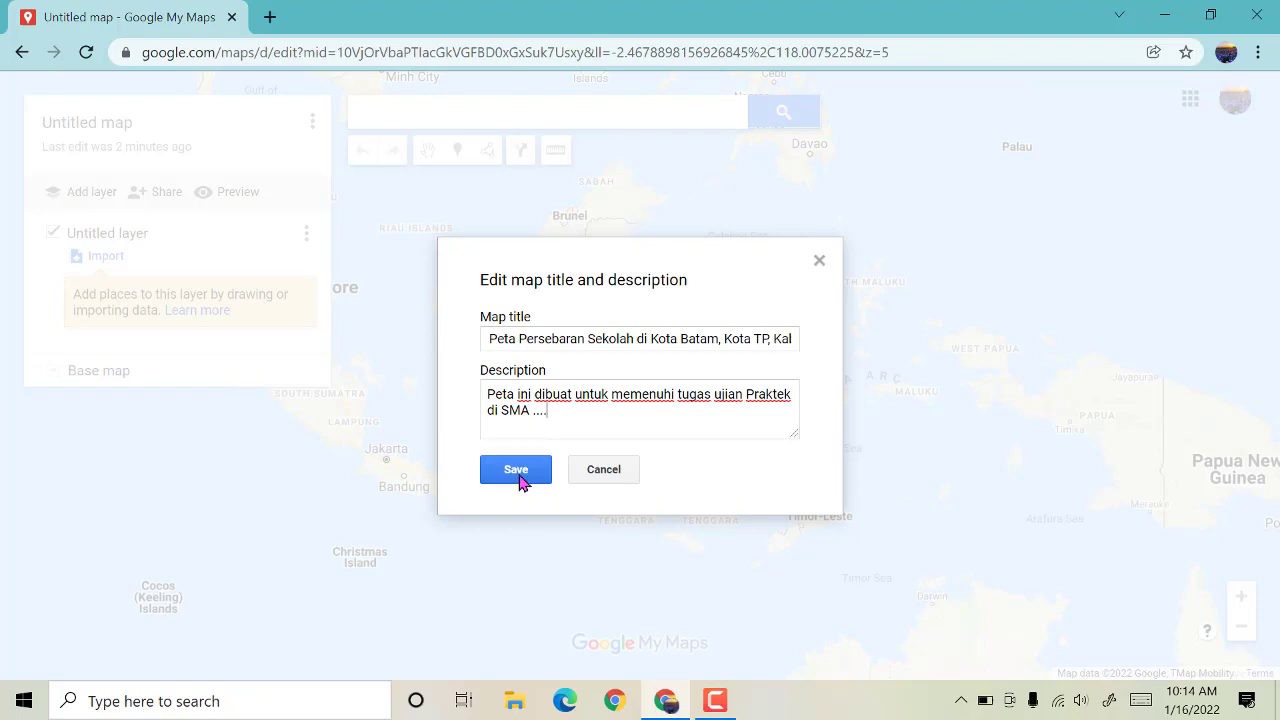
click(518, 478)
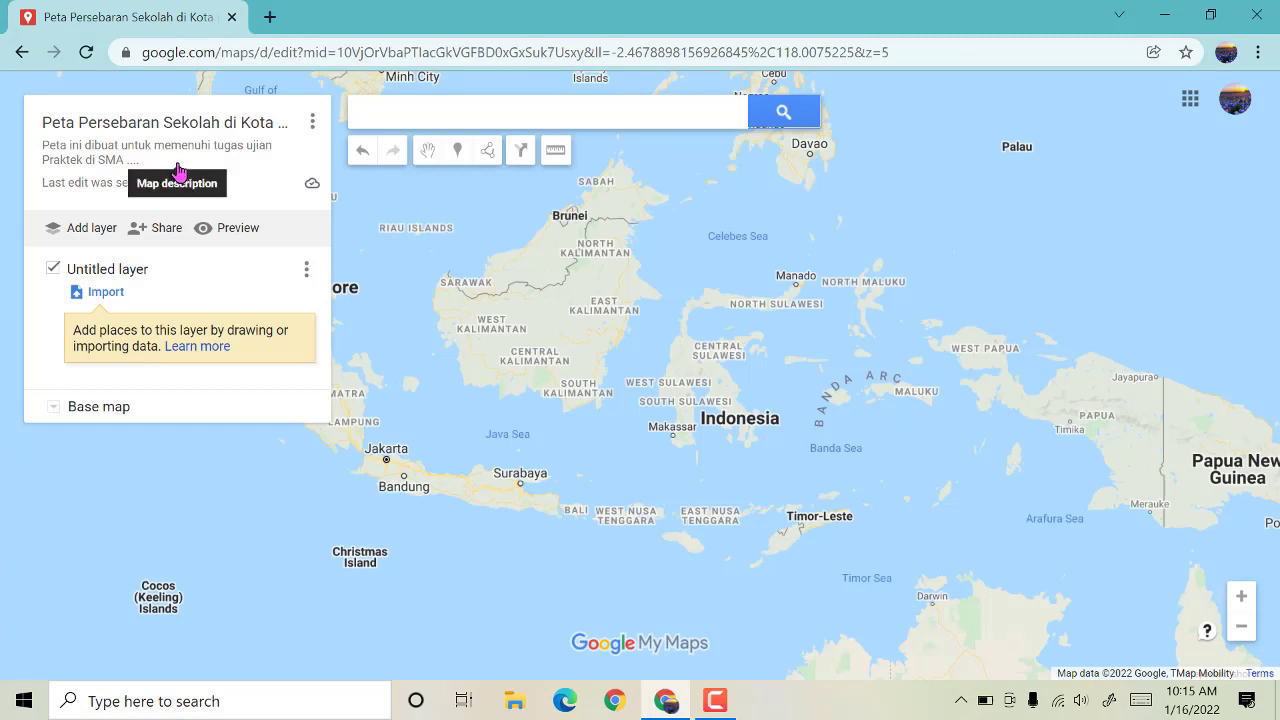
Step: Rename the untitled layer as "Peta Kota Batam, Kota Tanjung Pinang dan Kab. Bintan"
click(113, 281)
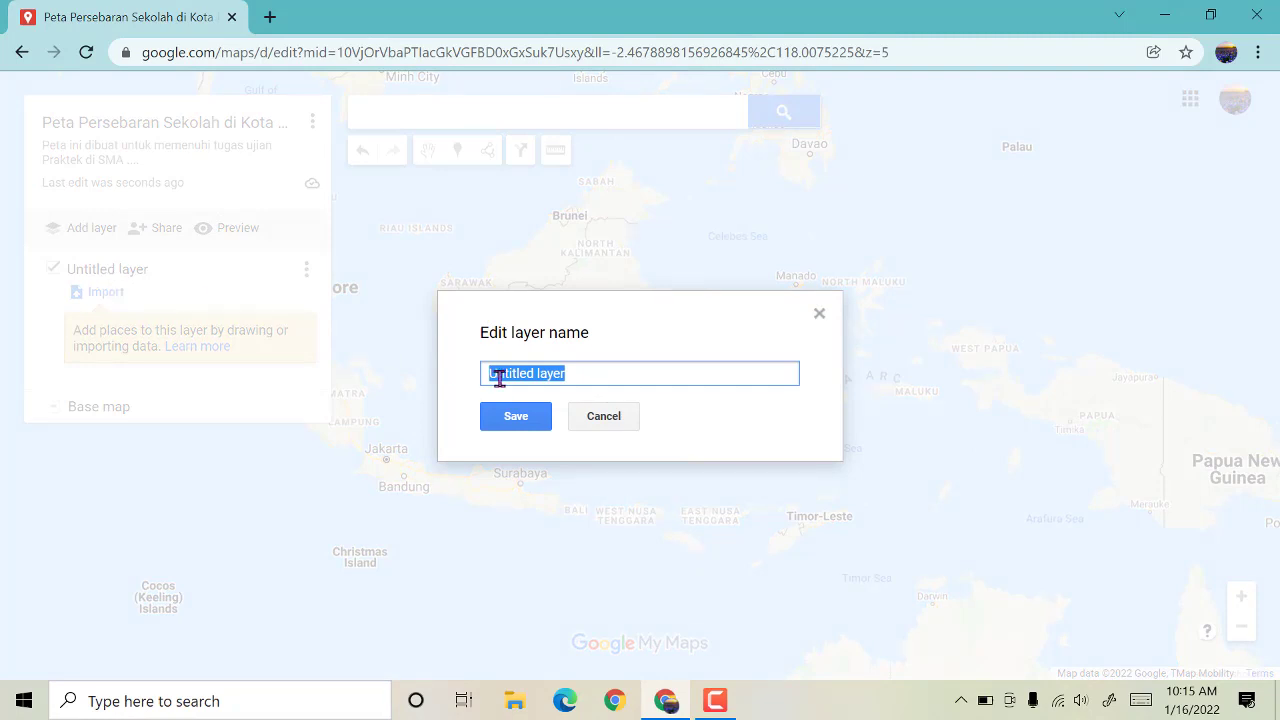
text(Peta Kota Batam, Peta)
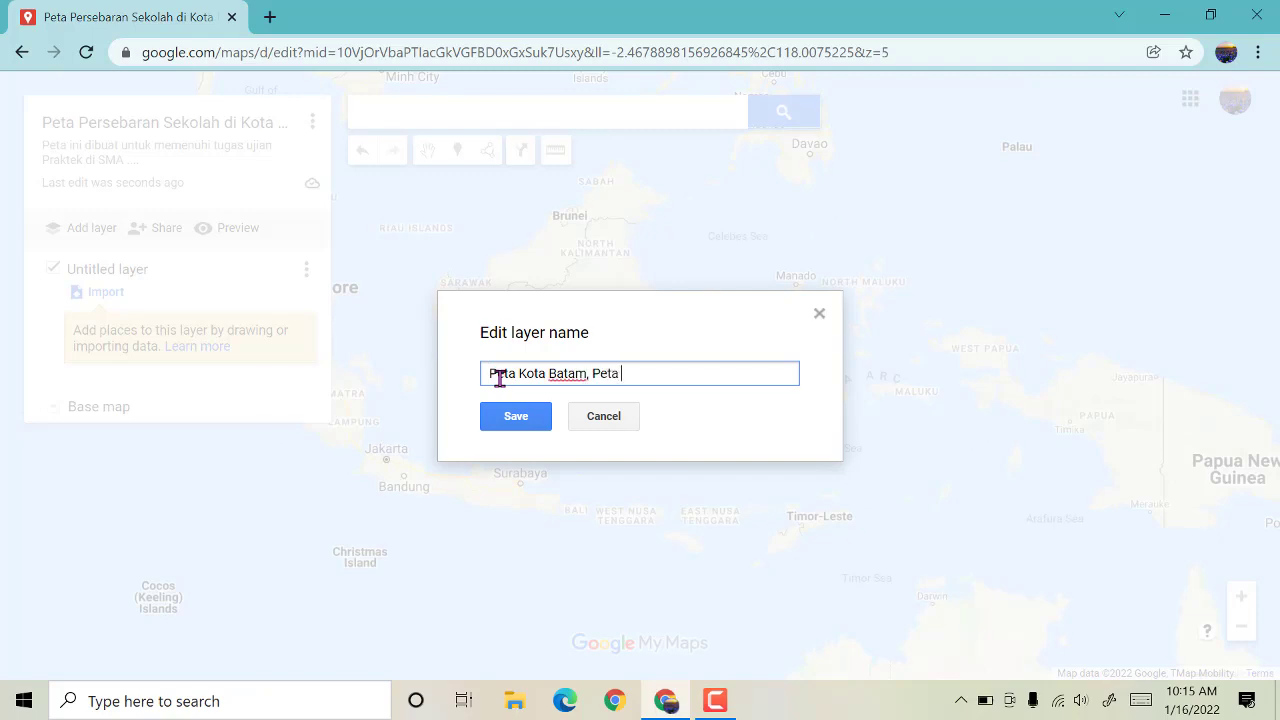
key(BackSpace)
key(BackSpace)
key(BackSpace)
key(BackSpace)
key(BackSpace)
text(Kota Tanjung Pinan)
text(g dan Kab)
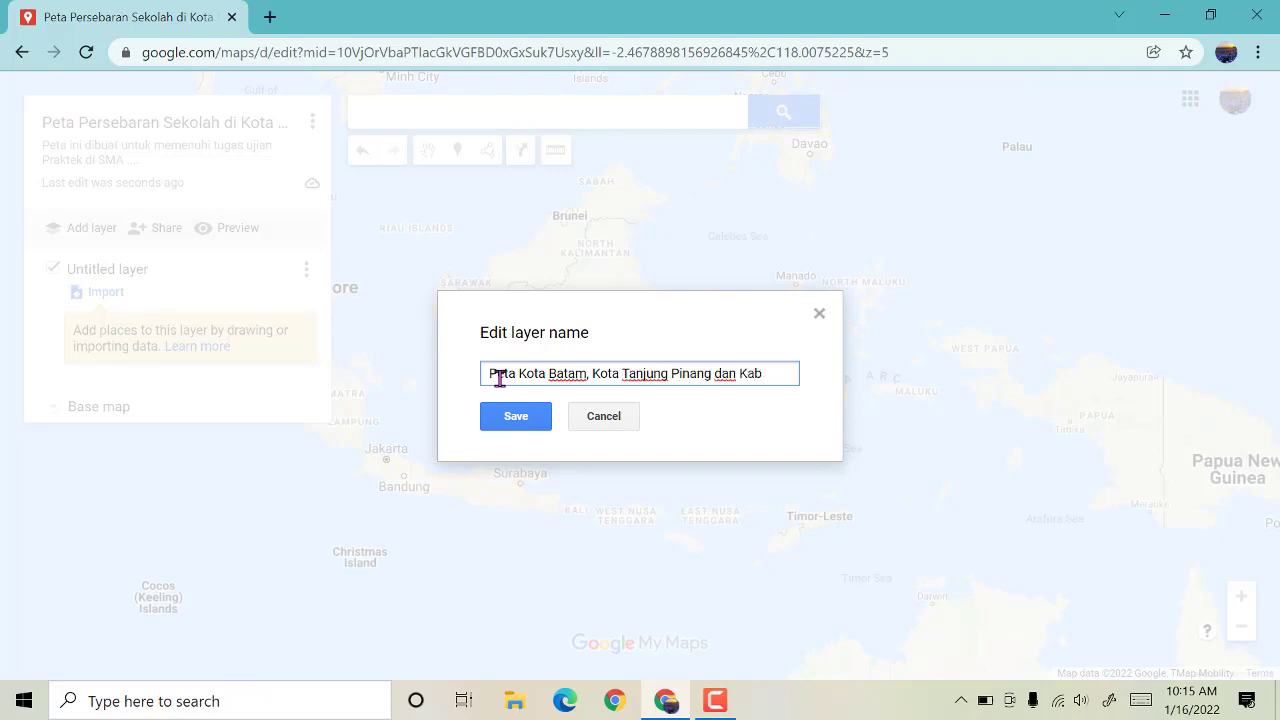
text(. Bintan)
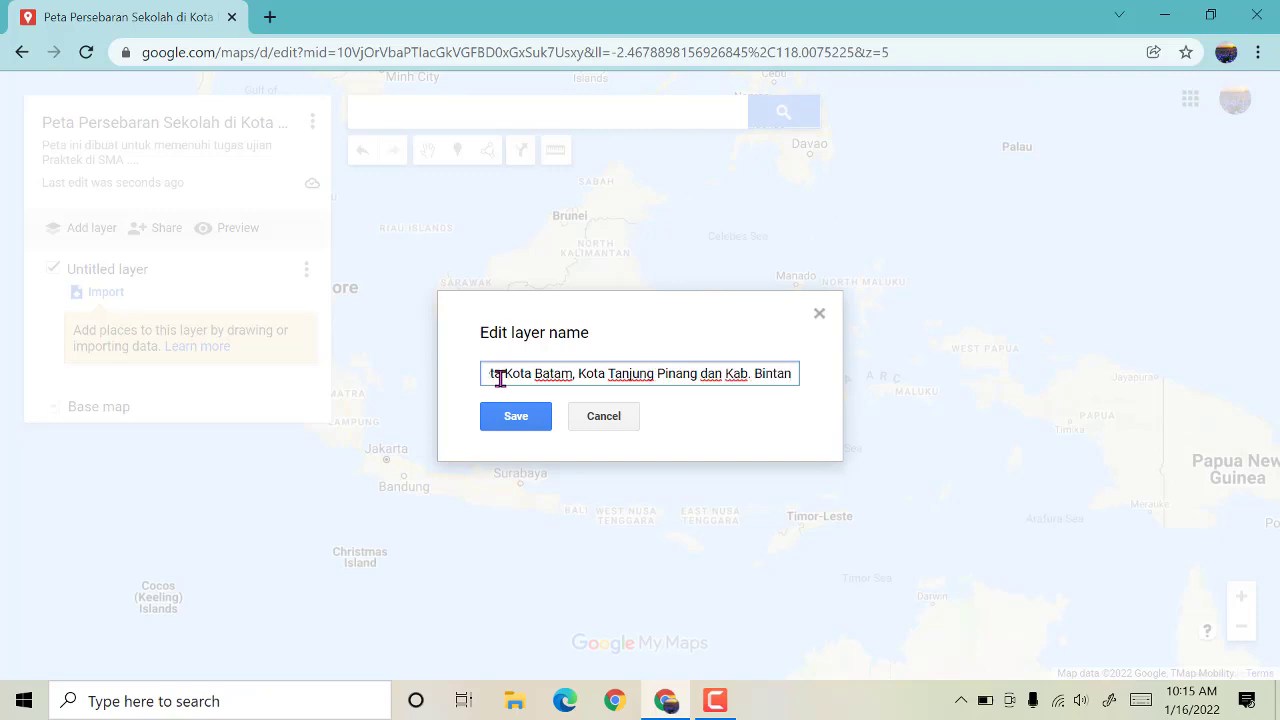
click(518, 420)
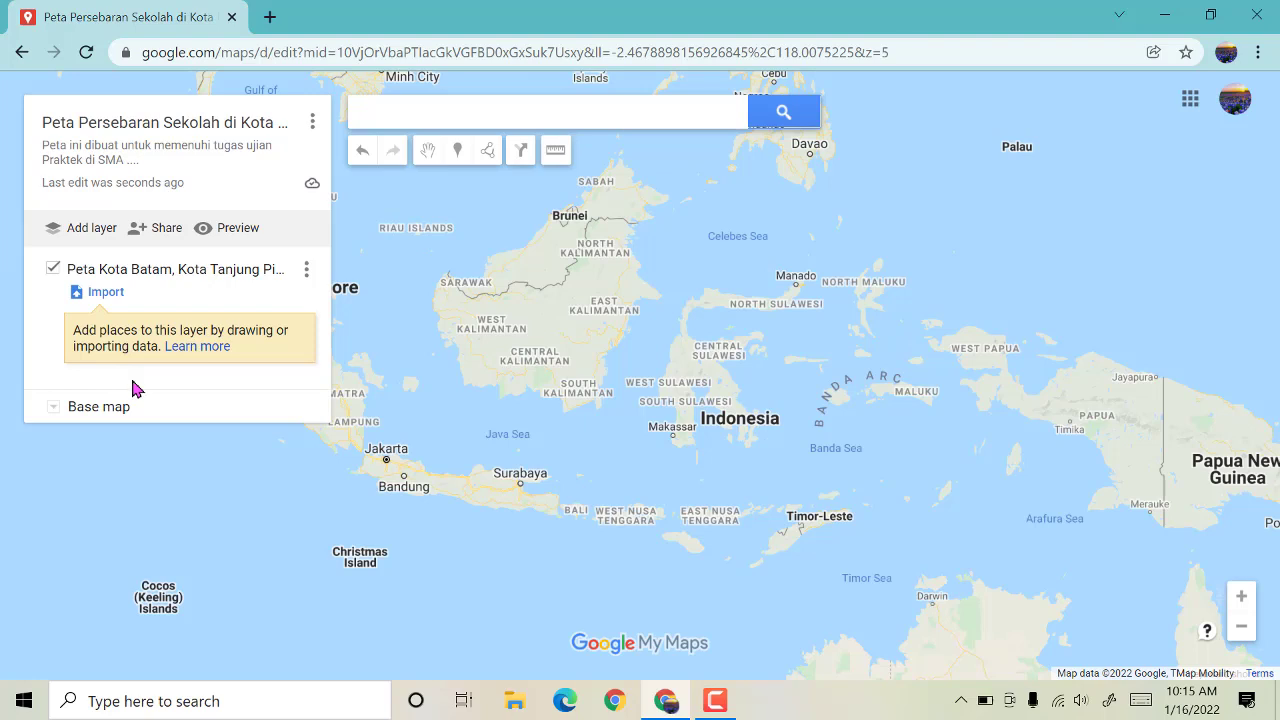
Step: Import the file "Batam, Bintan, TP.kml" from the UPrak folder on drive D into the layer
click(107, 296)
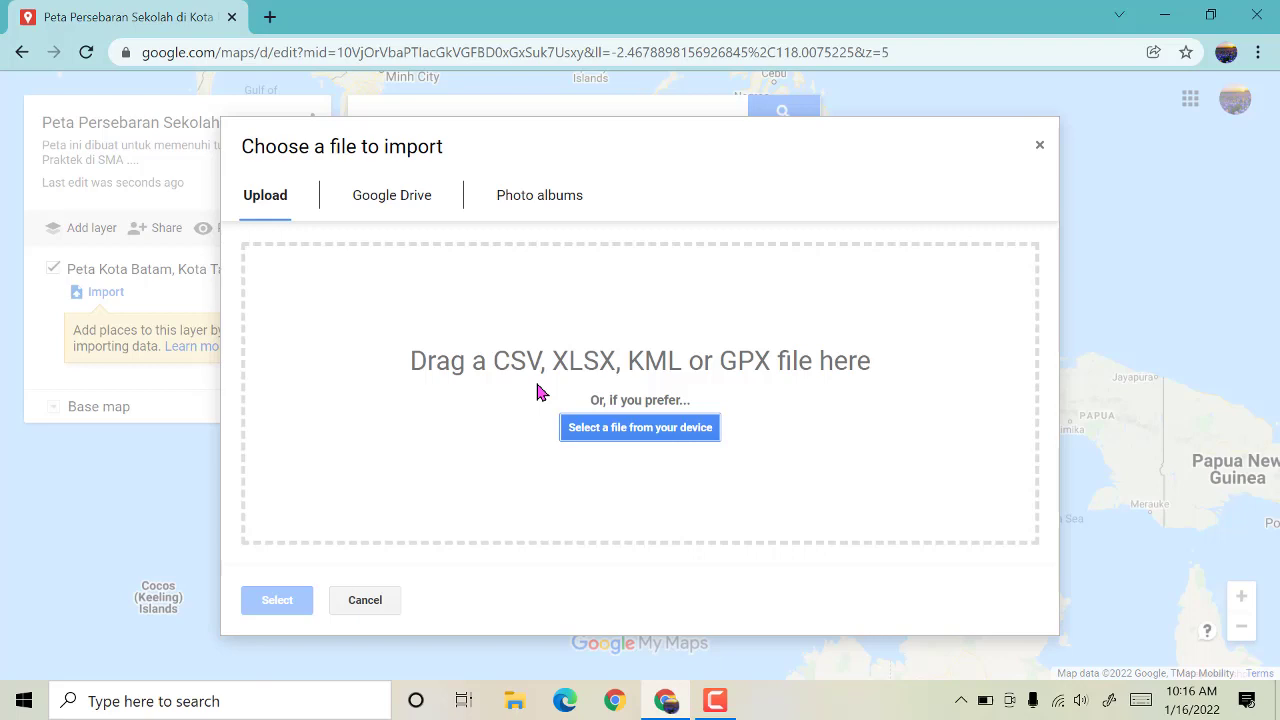
click(647, 435)
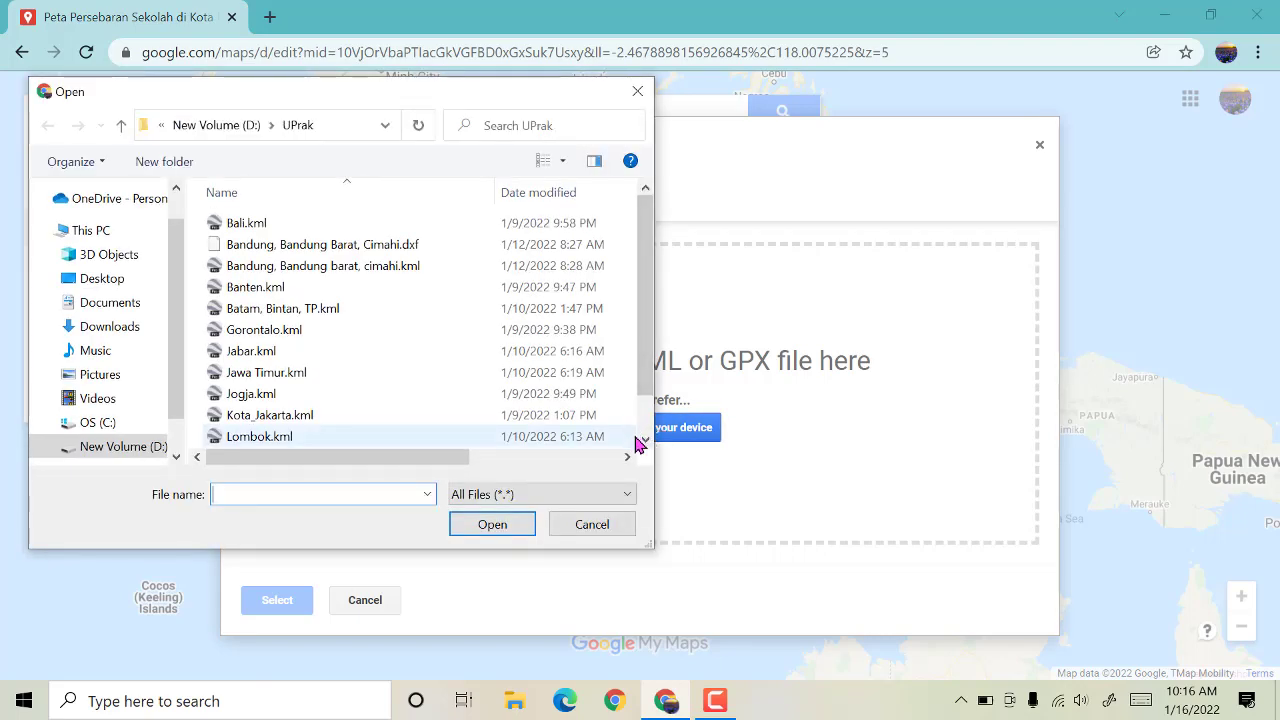
click(356, 314)
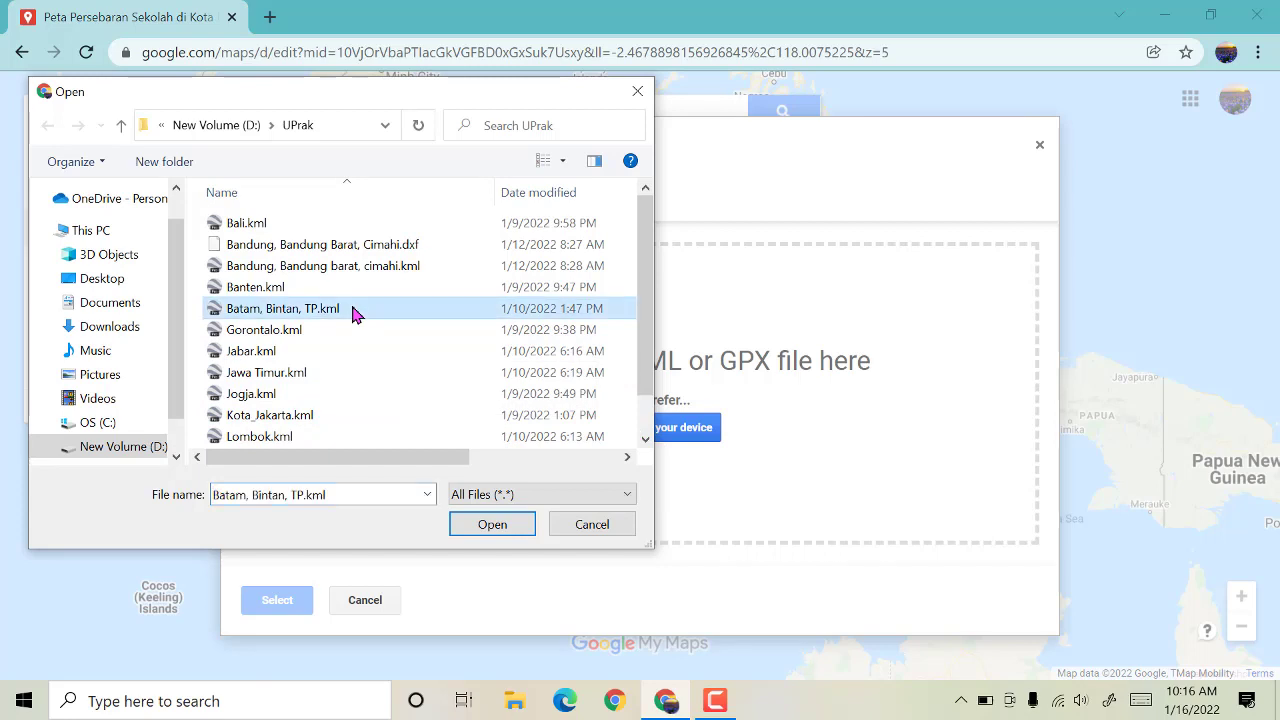
click(493, 526)
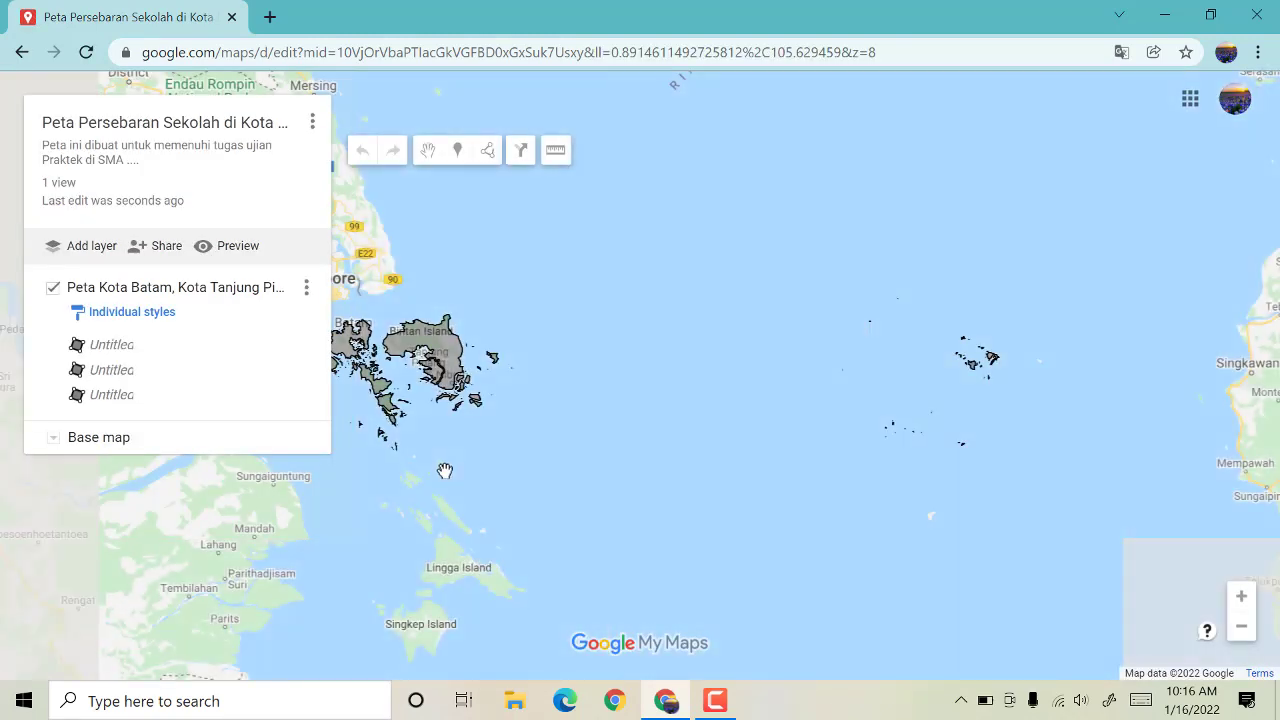
Step: Examine the imported Batam, Tanjung Pinang and Bintan polygons on the map to identify which layer entry belongs to each region
drag(463, 489, 513, 522)
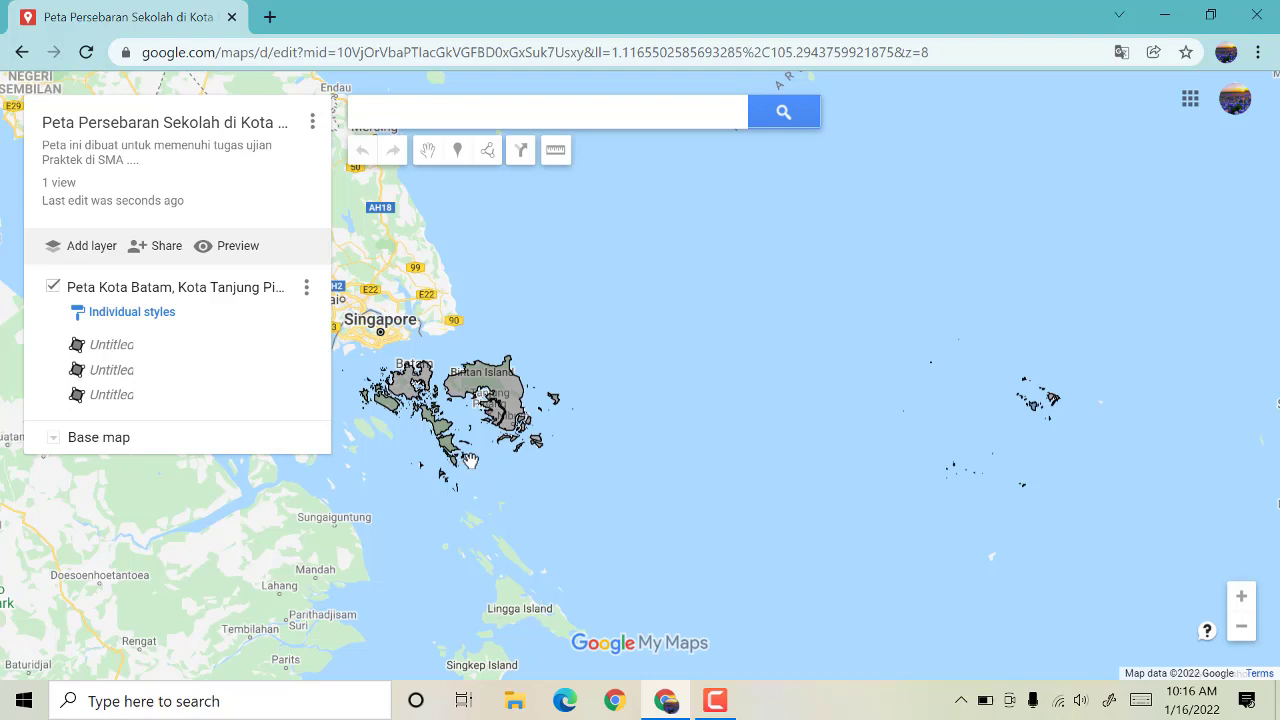
drag(492, 483, 495, 499)
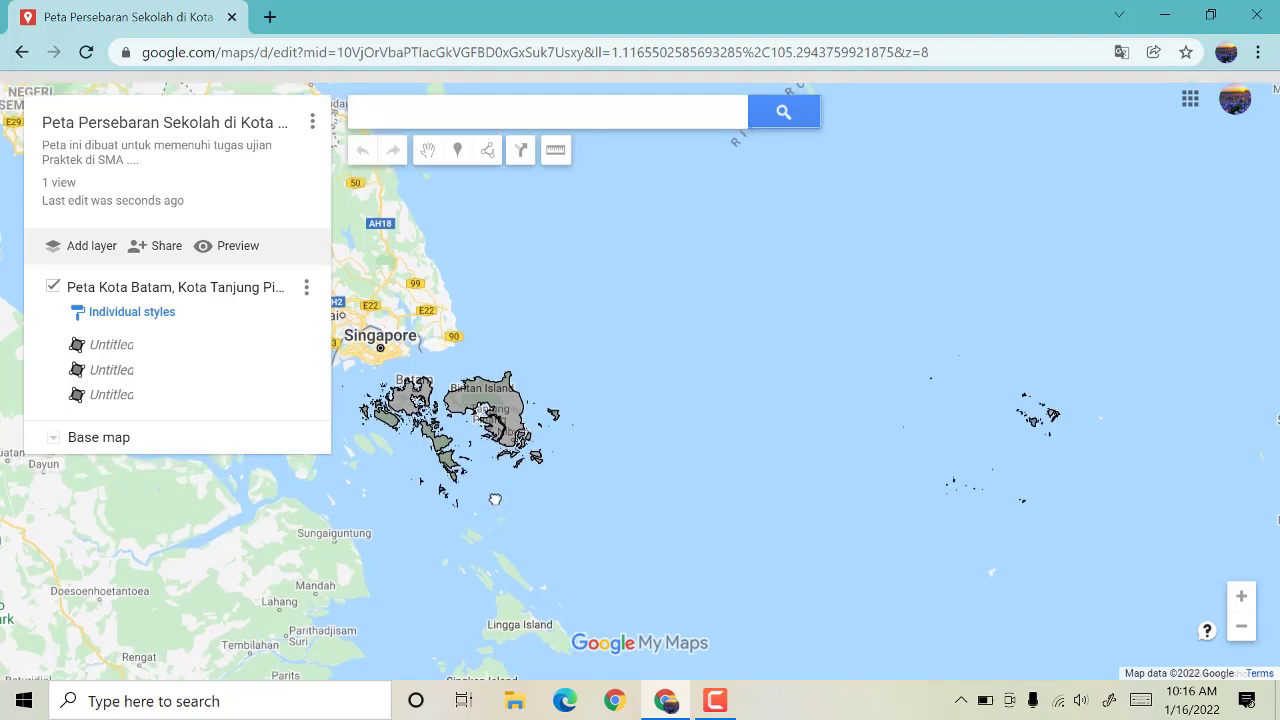
click(400, 401)
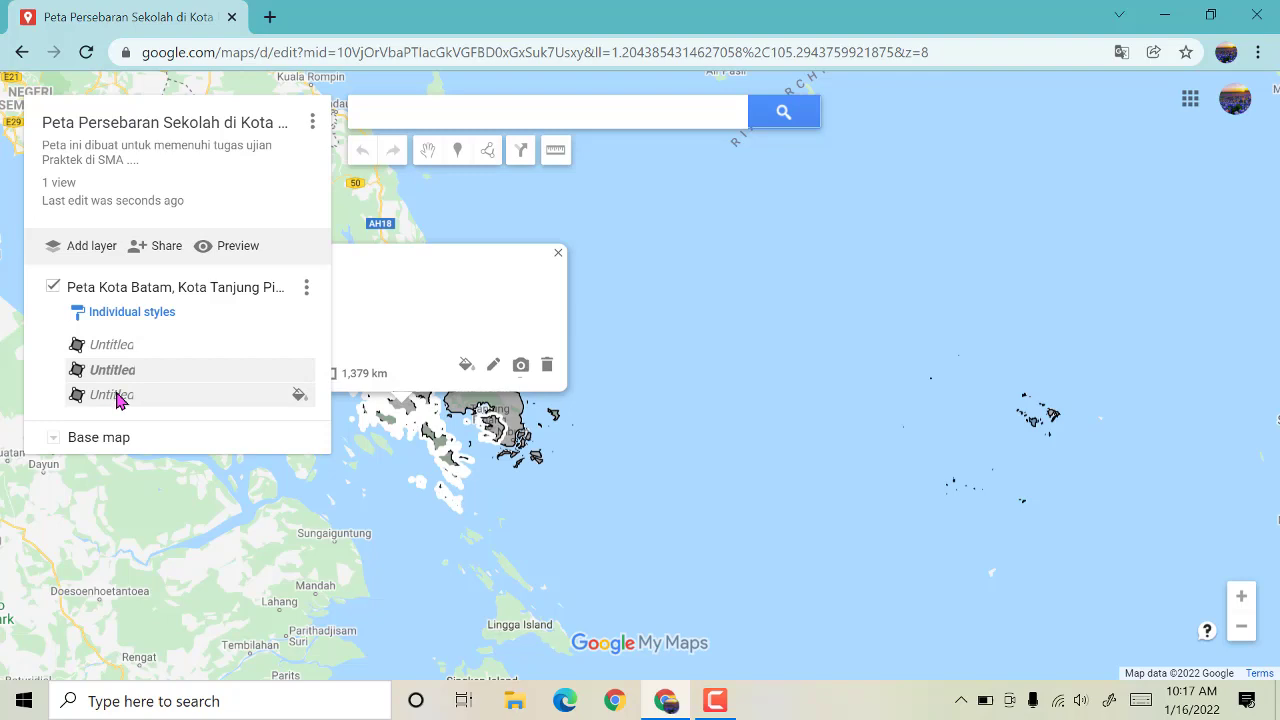
click(558, 252)
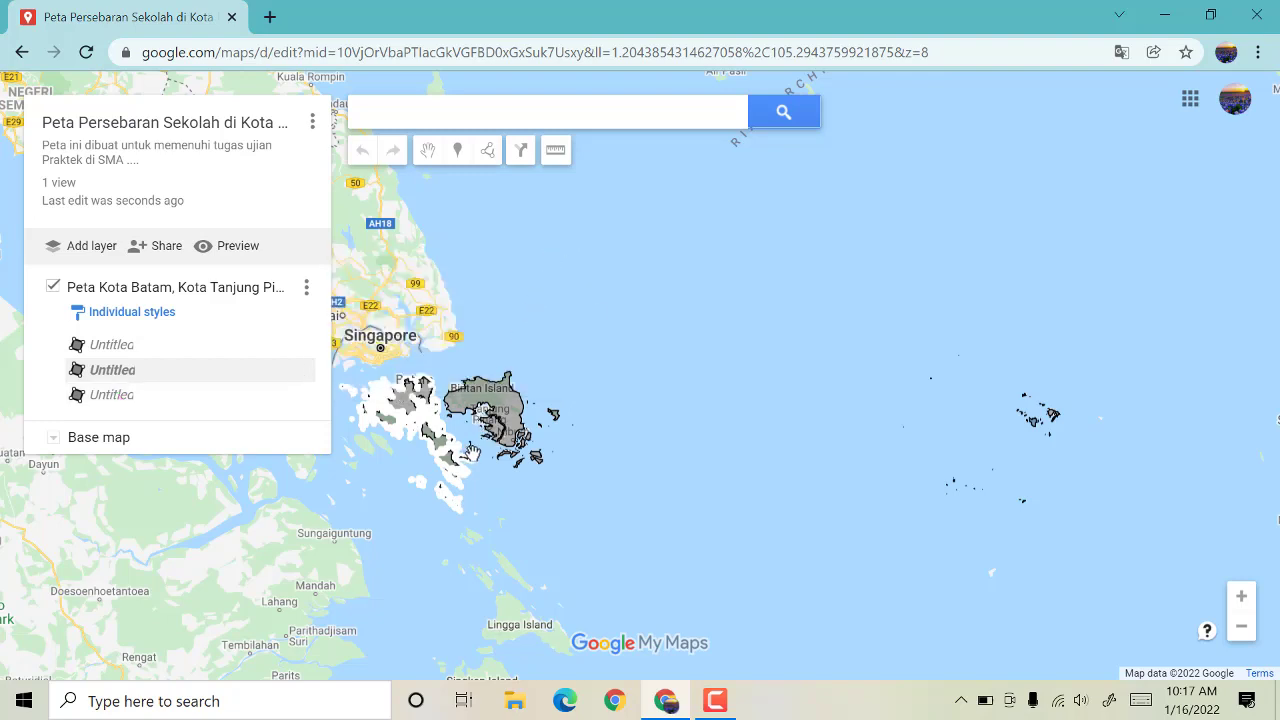
scroll(480, 455, up, 2)
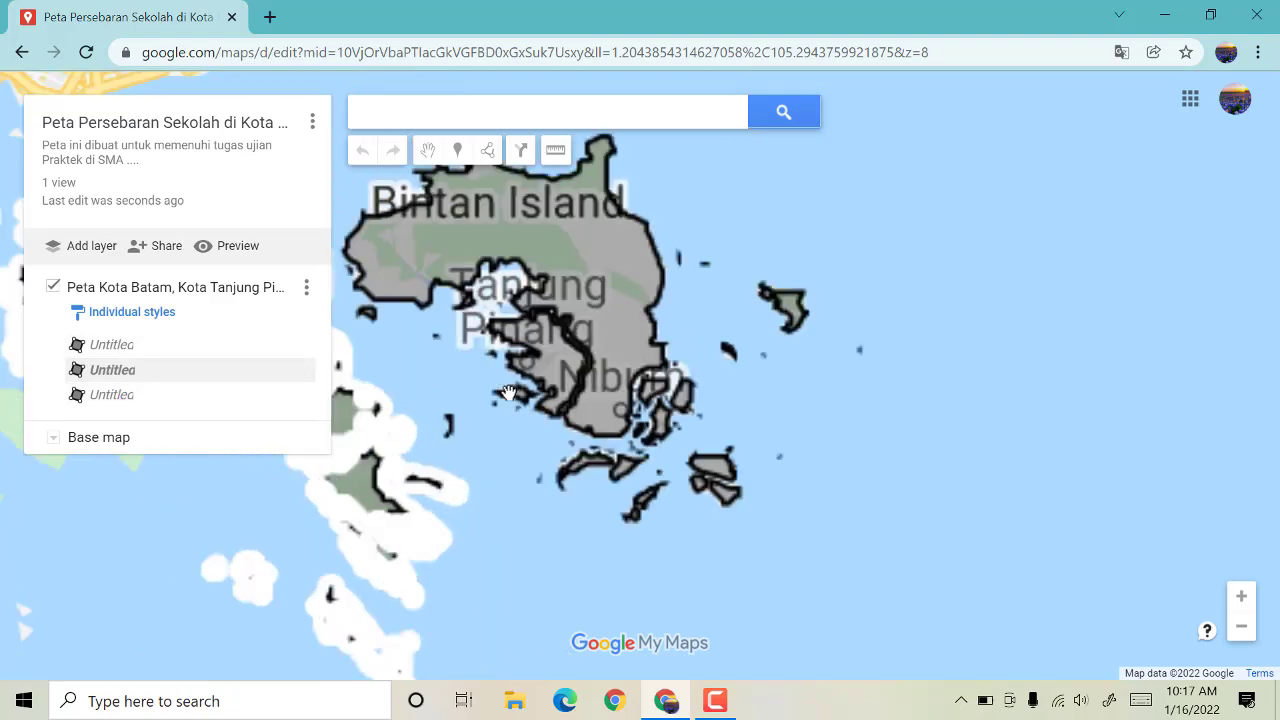
click(530, 386)
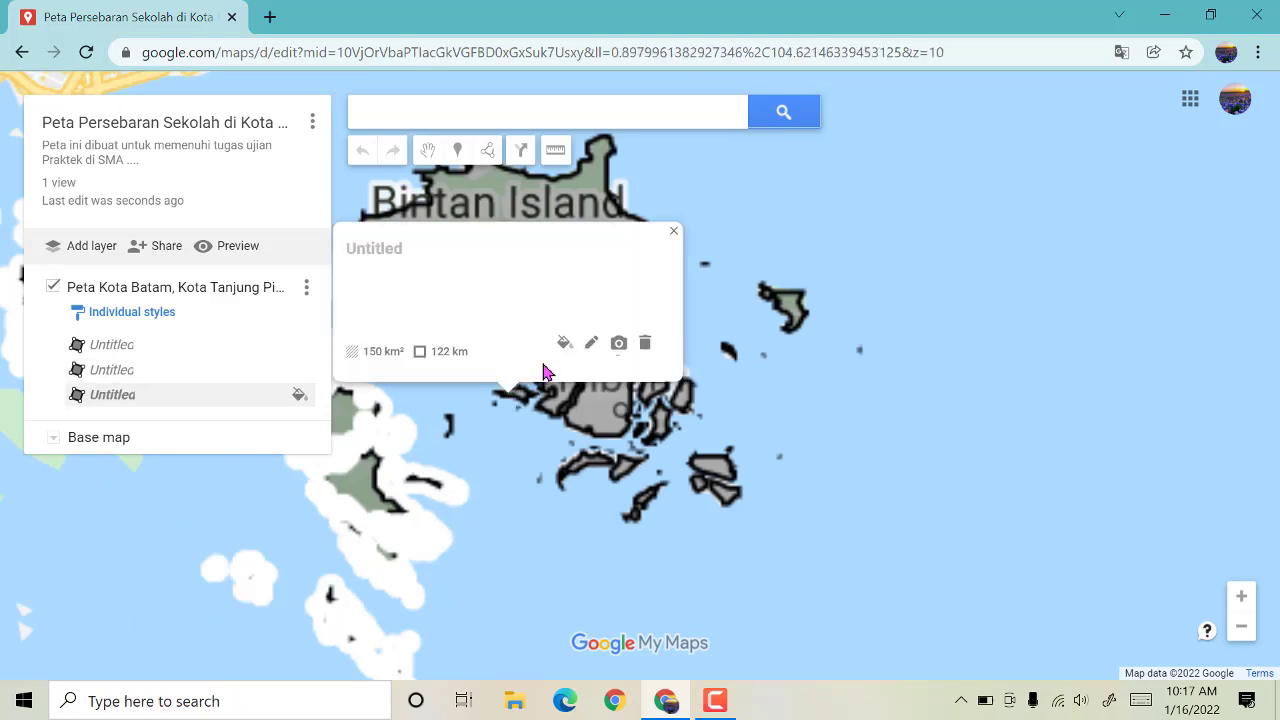
click(674, 234)
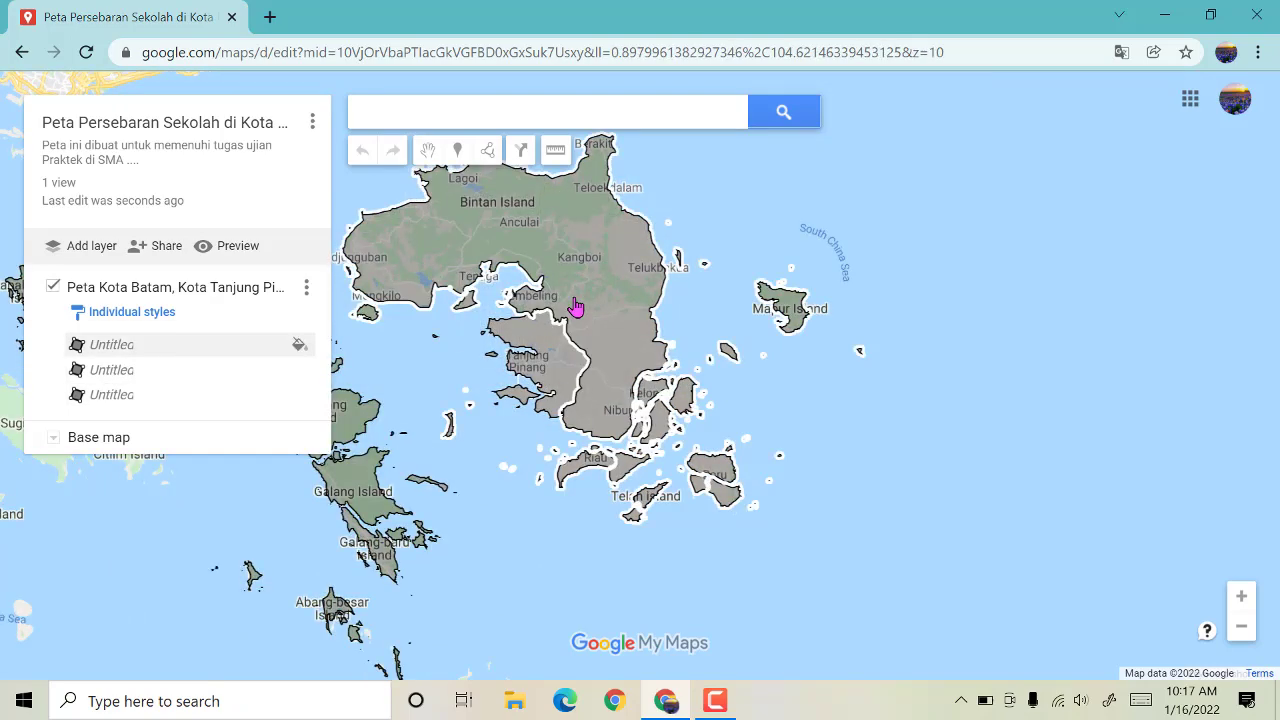
scroll(576, 307, up, 1)
scroll(576, 307, down, 2)
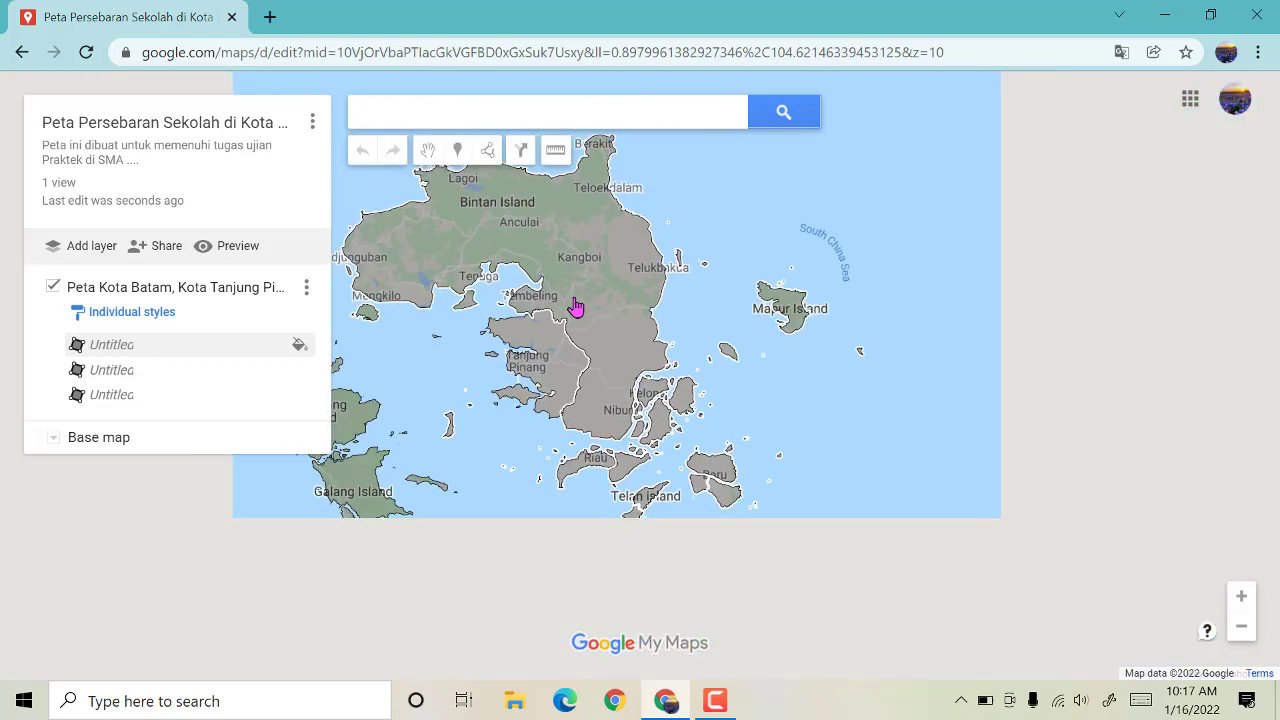
scroll(576, 307, up, 1)
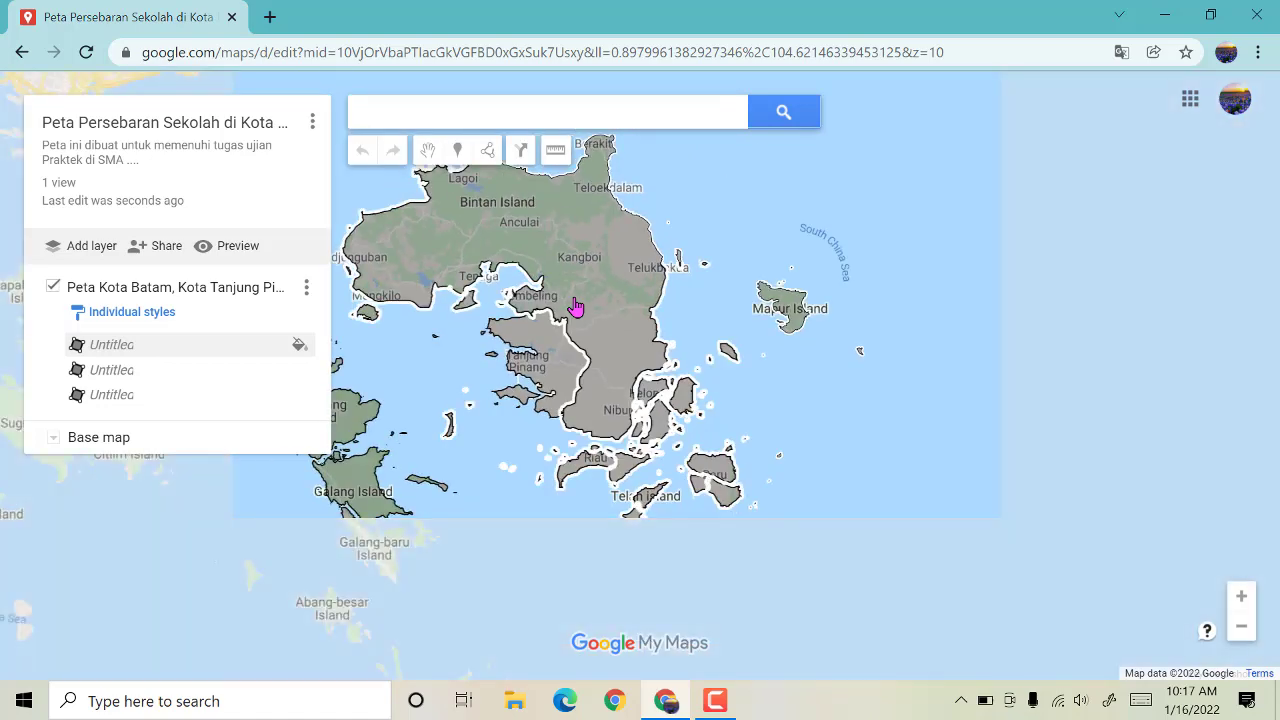
click(538, 377)
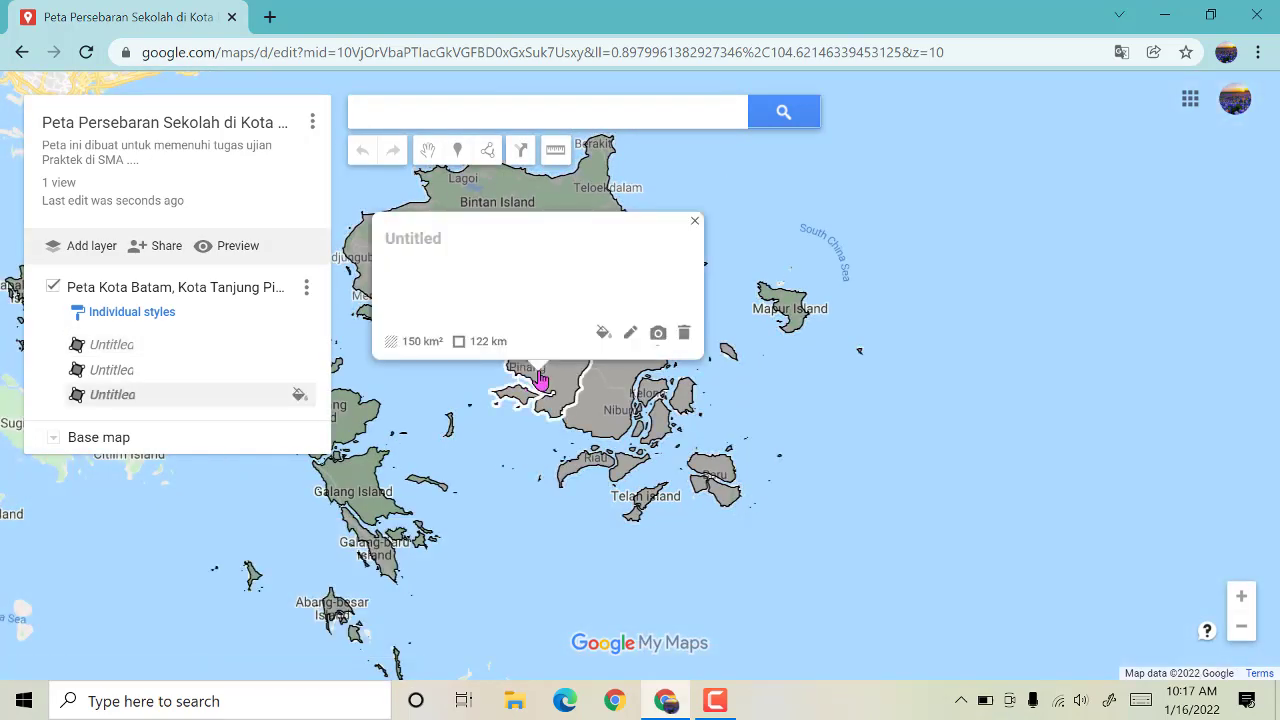
click(695, 222)
click(586, 262)
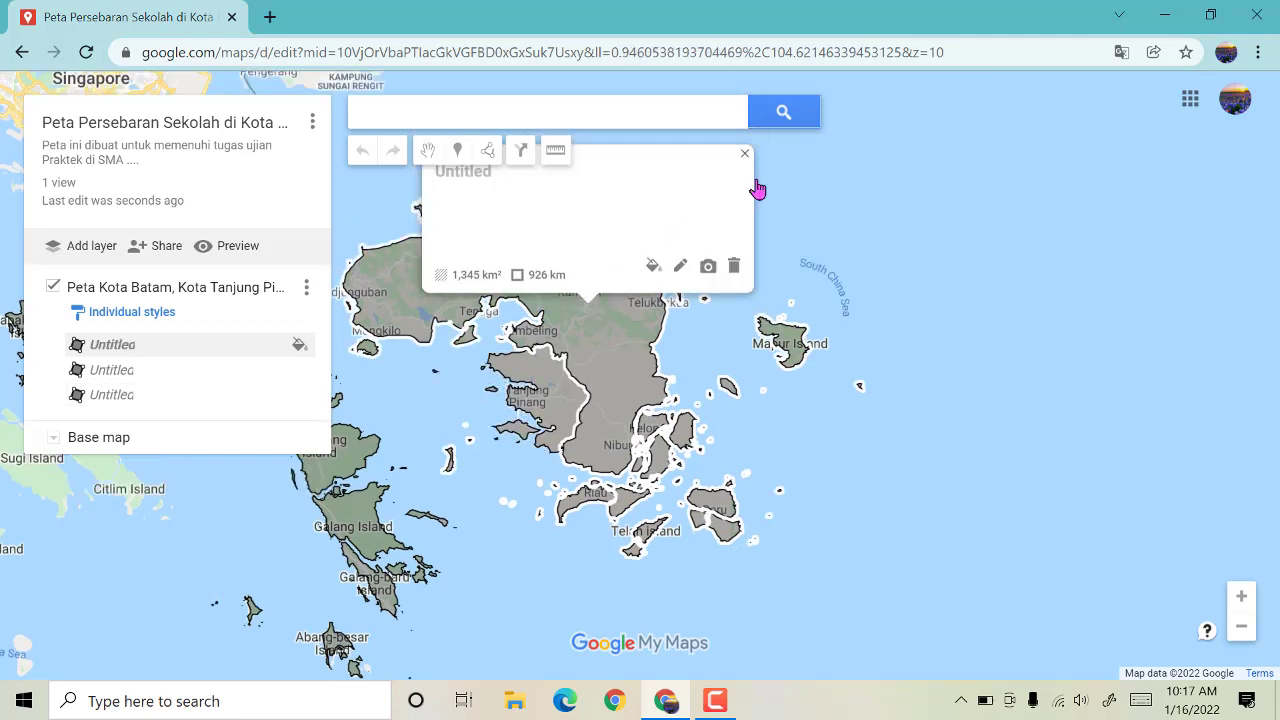
Step: Close the Bintan polygon's info window and look over the imported regions on the map
click(745, 156)
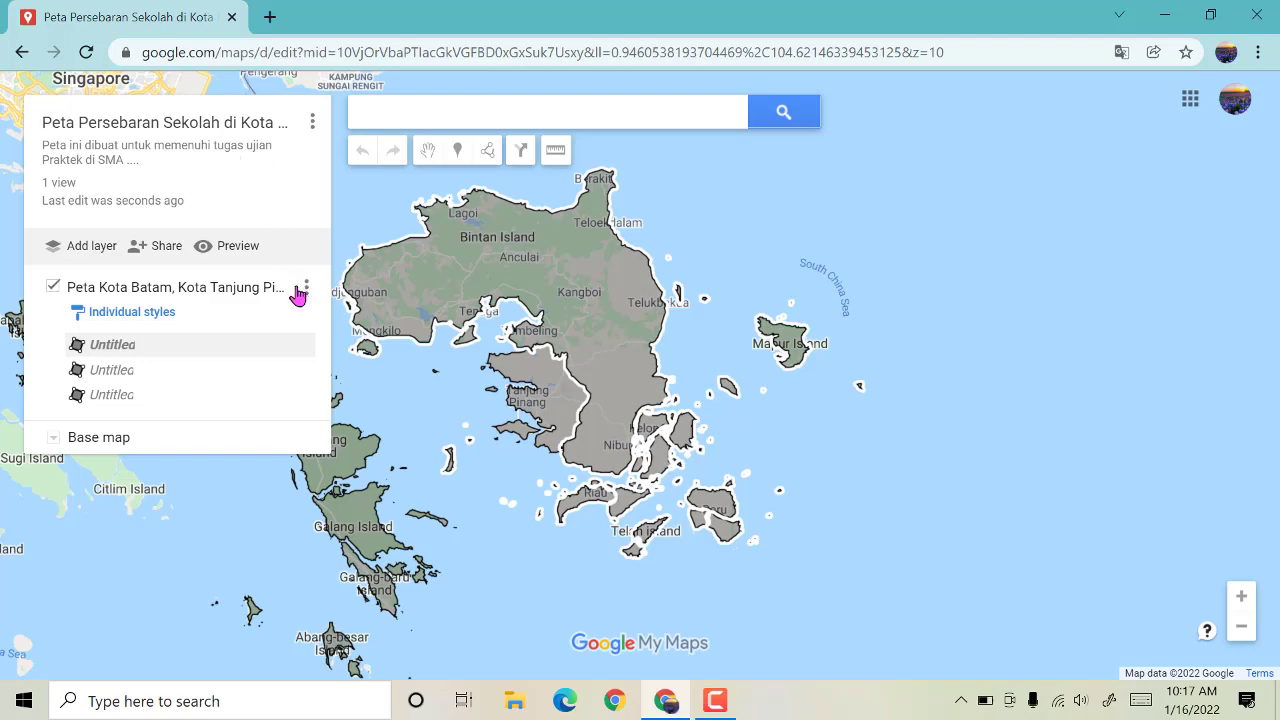
scroll(454, 395, down, 1)
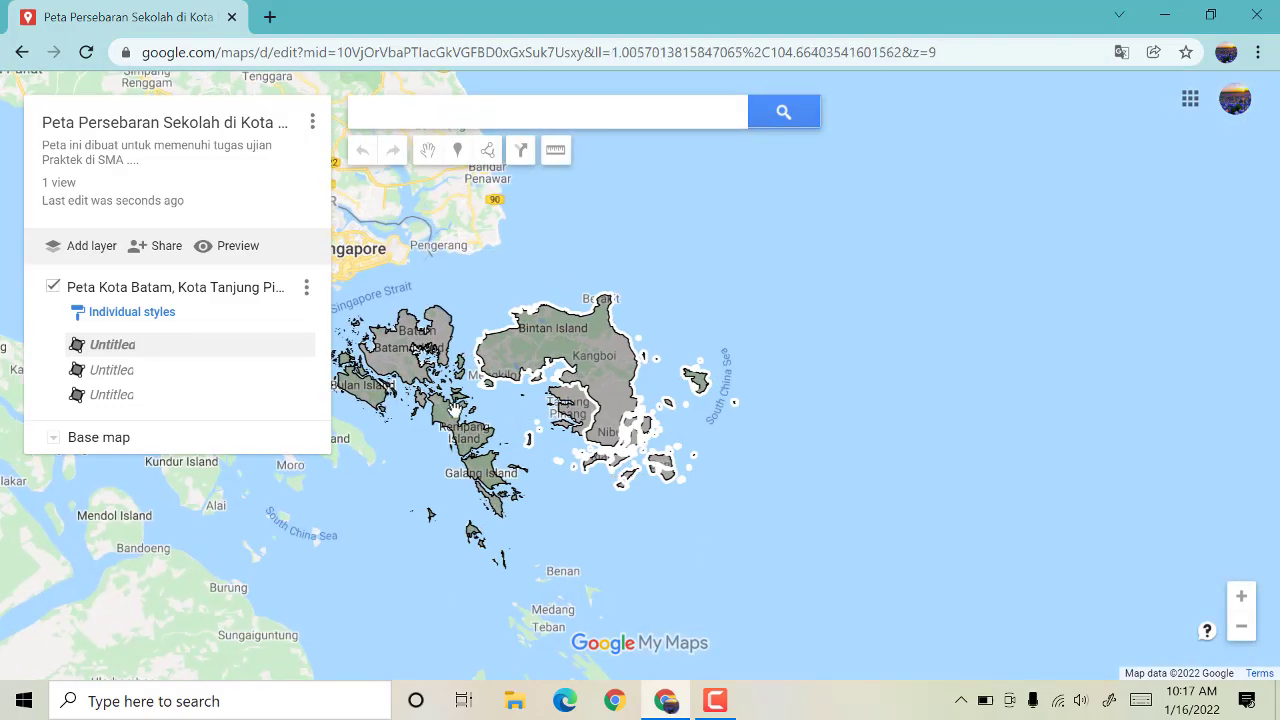
scroll(460, 416, up, 1)
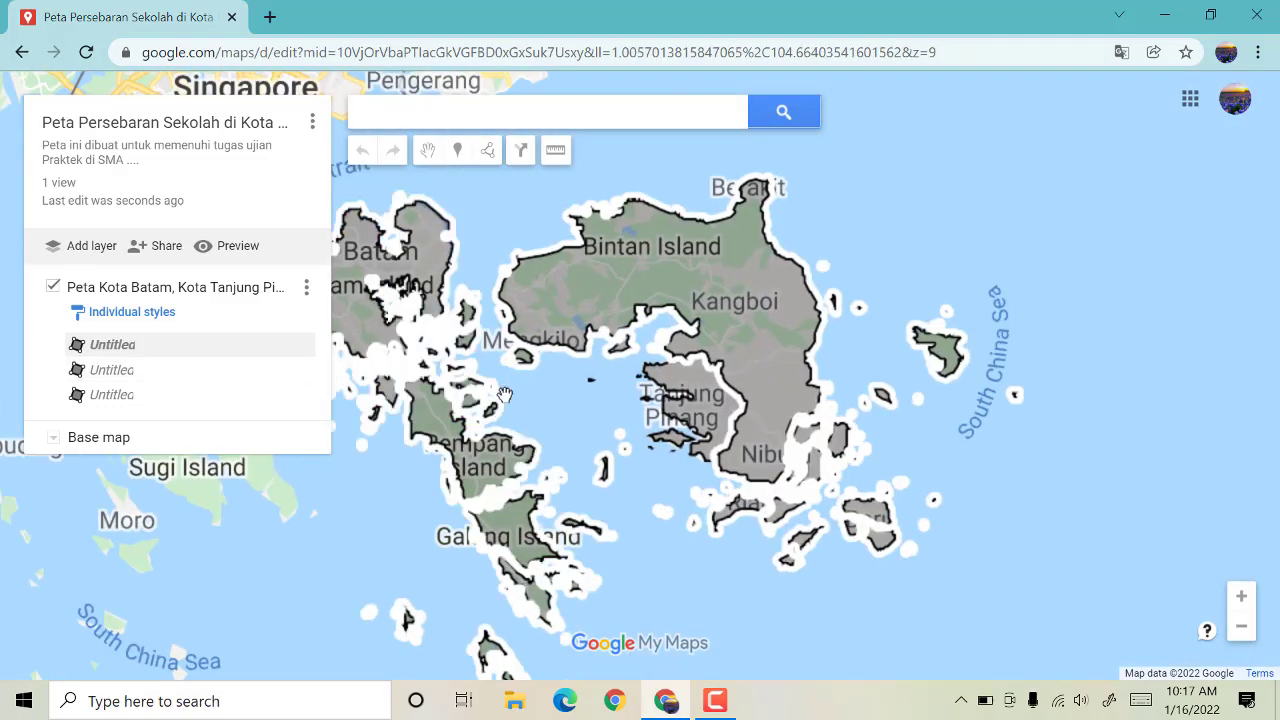
scroll(572, 398, up, 1)
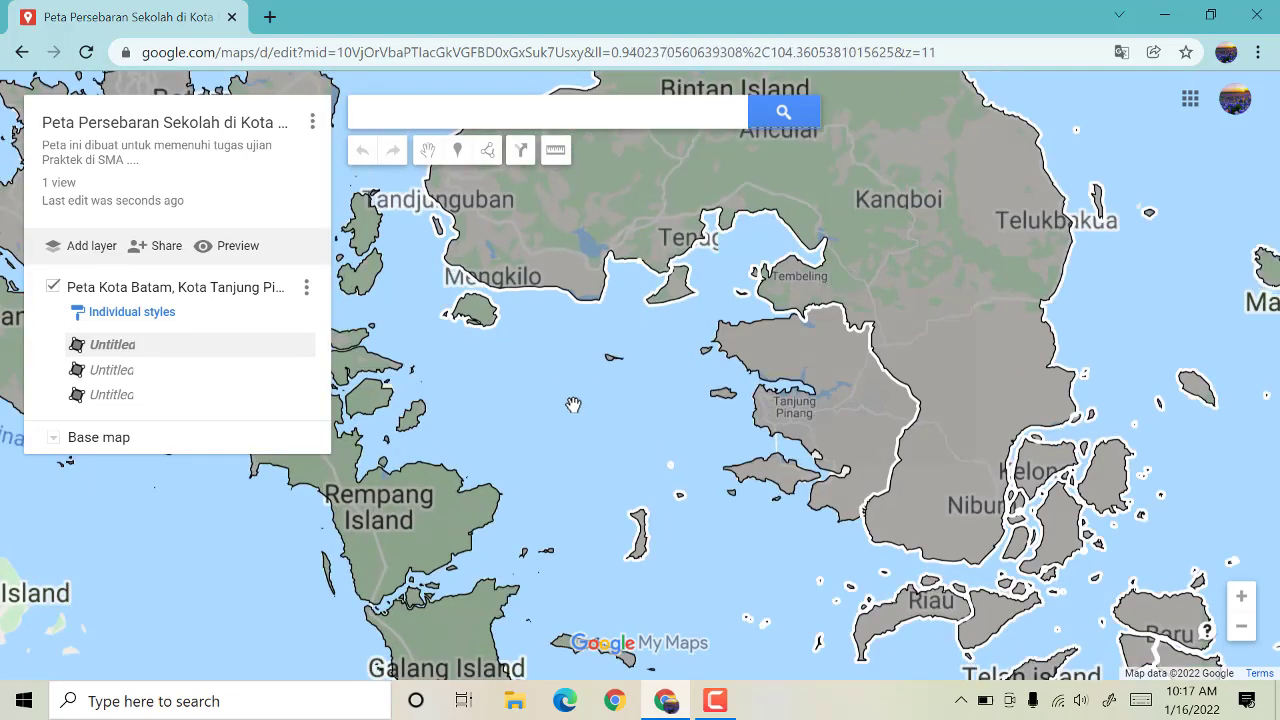
scroll(573, 404, down, 1)
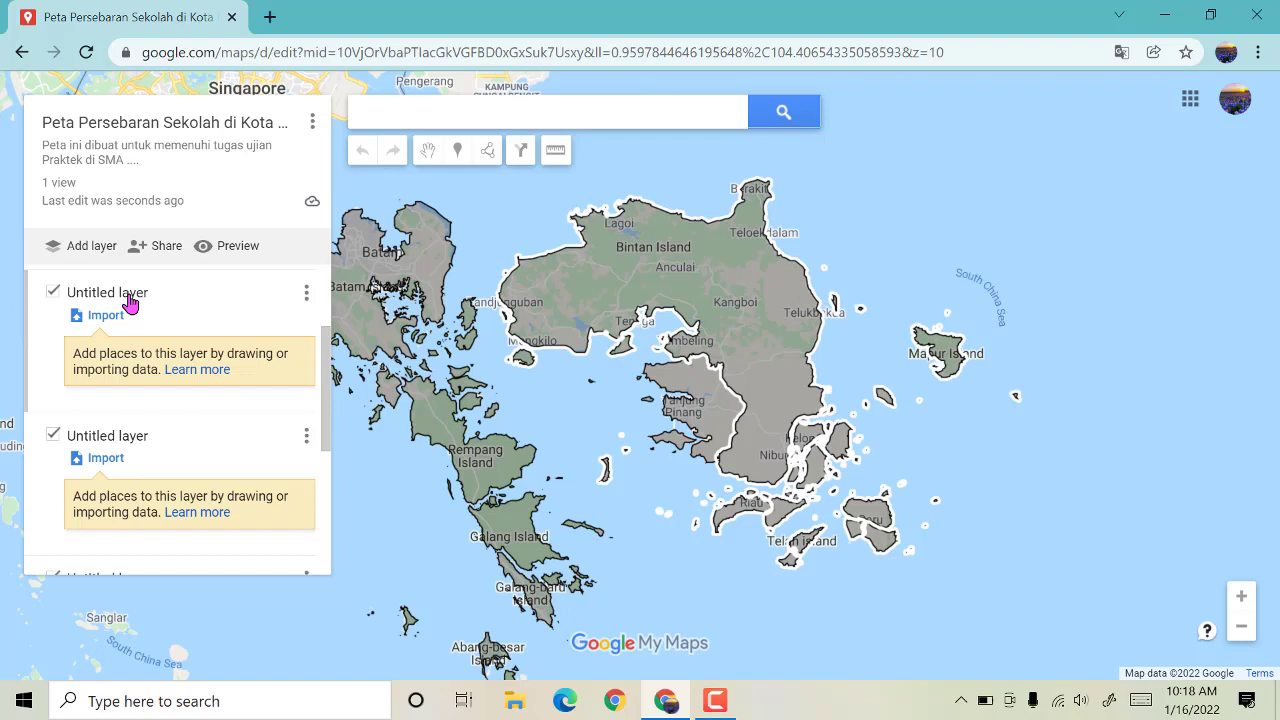
Step: Rename the first untitled layer below the region boundaries layer as "Tempat Penting"
click(129, 303)
click(128, 294)
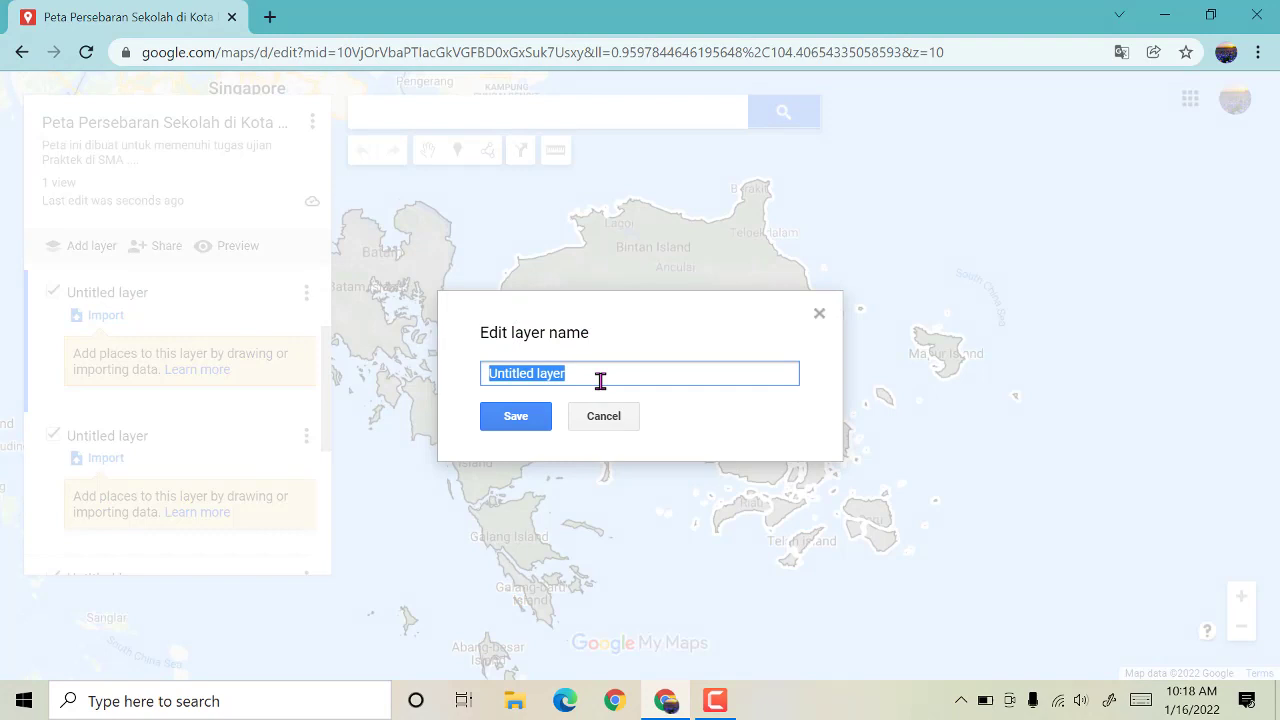
text(Tempat )
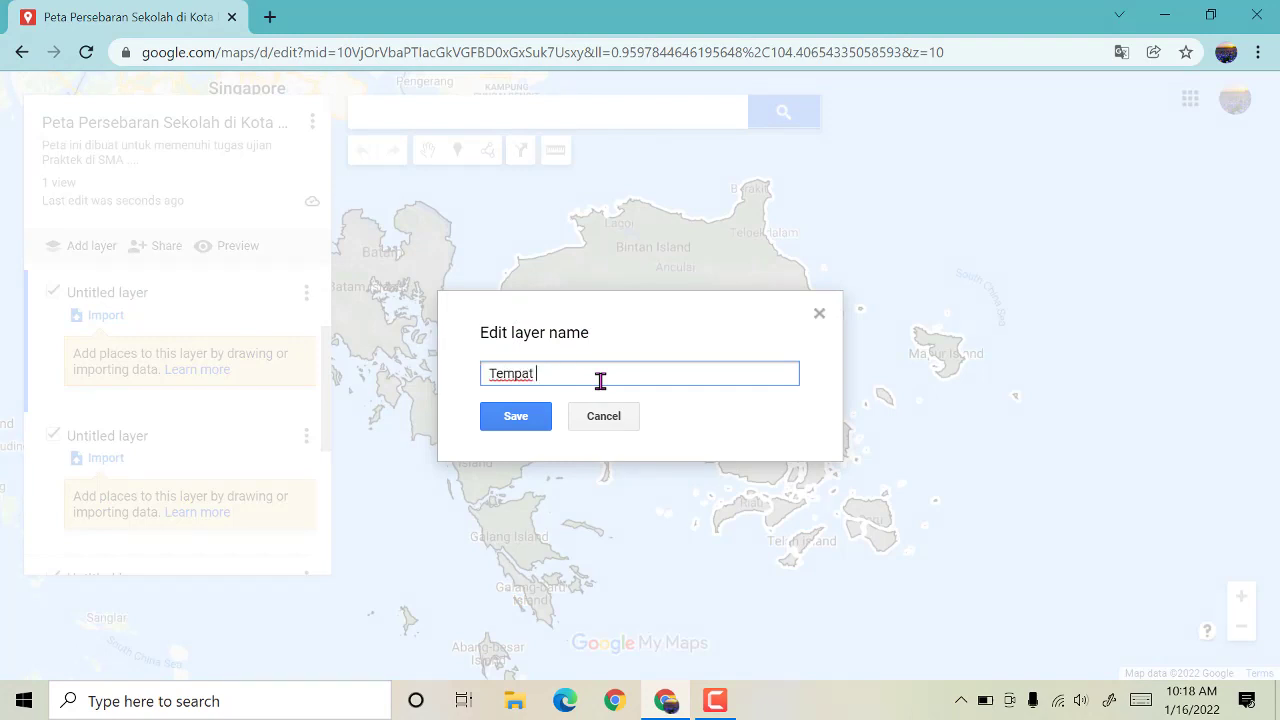
text(Penting)
click(516, 418)
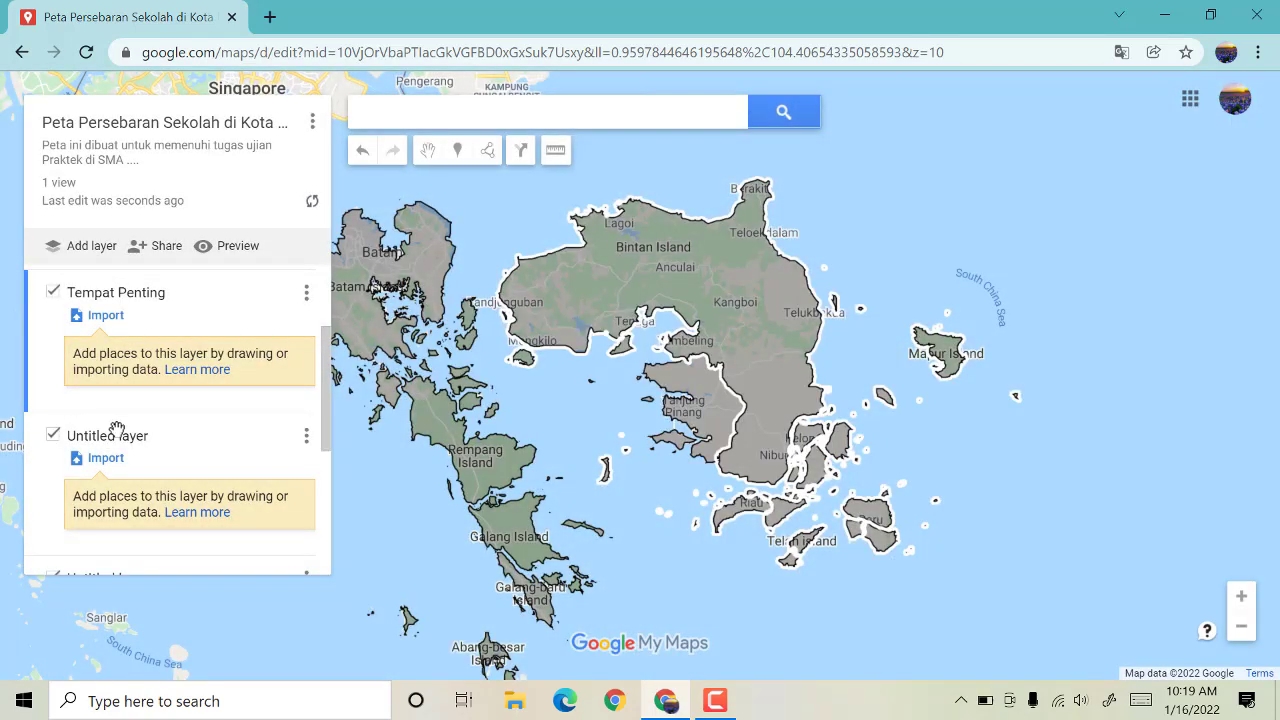
Step: Rename the untitled layer directly below Tempat Penting as "SD"
click(135, 446)
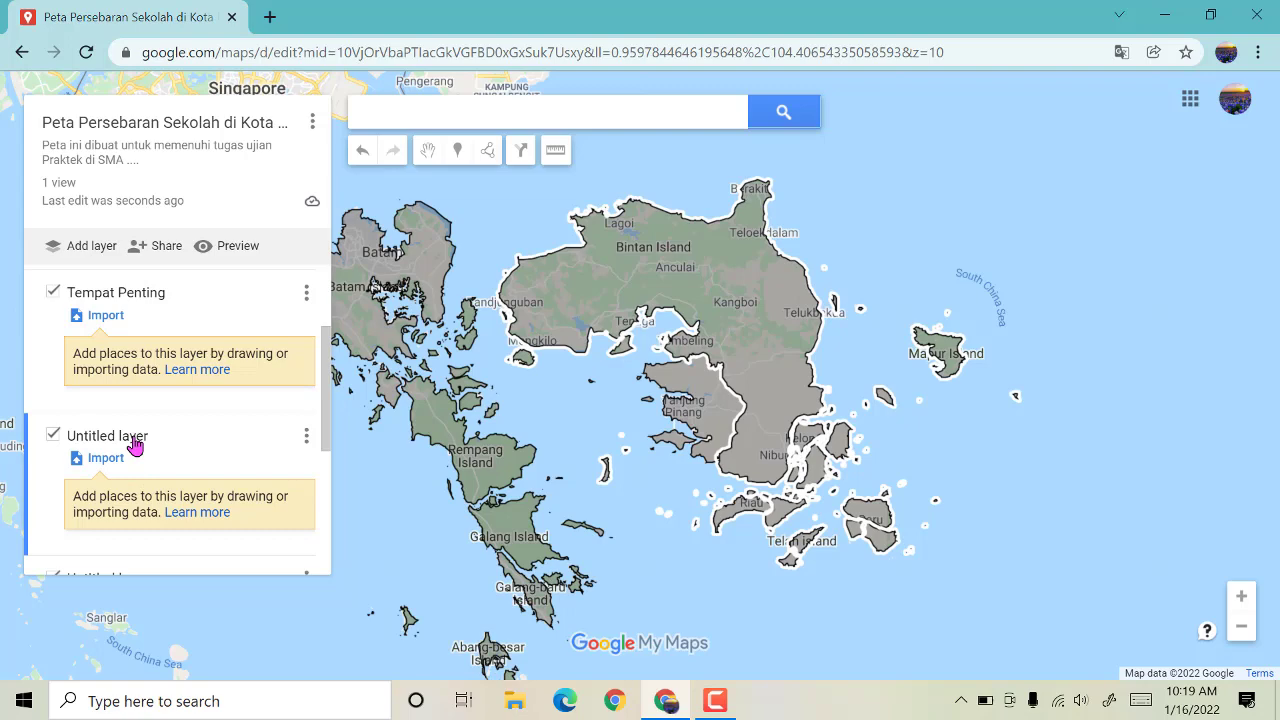
click(128, 449)
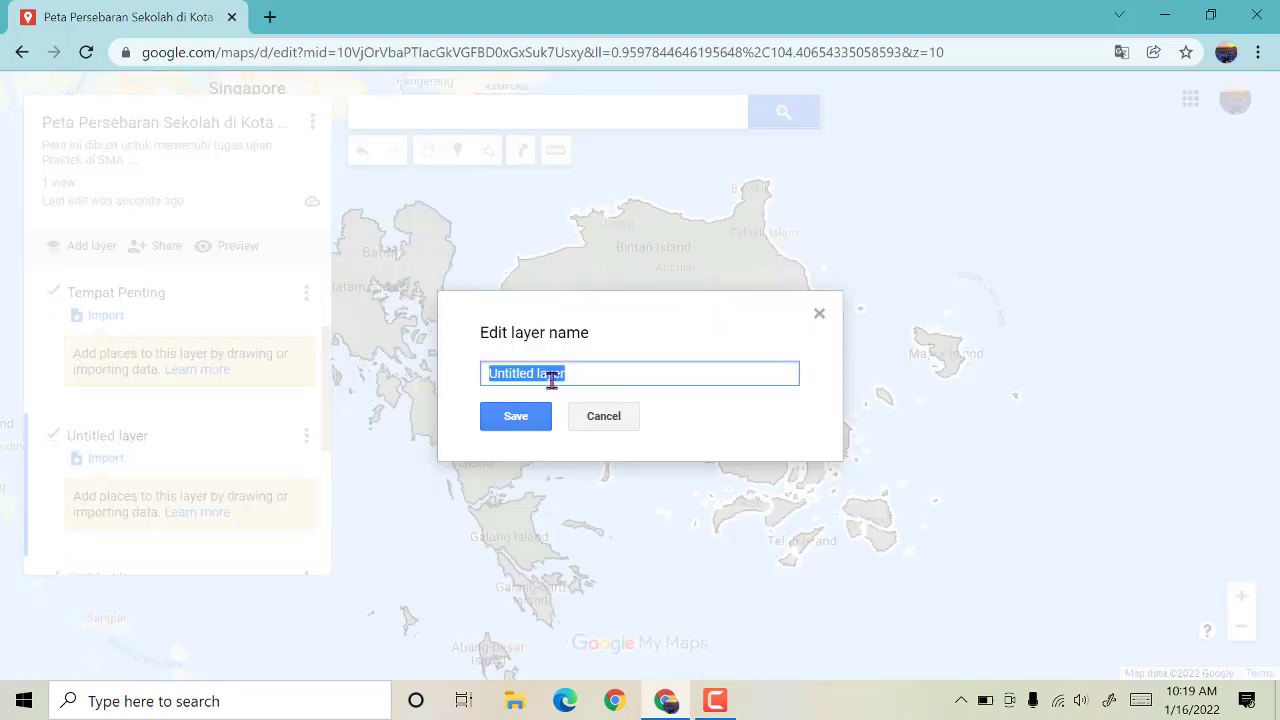
text(SD)
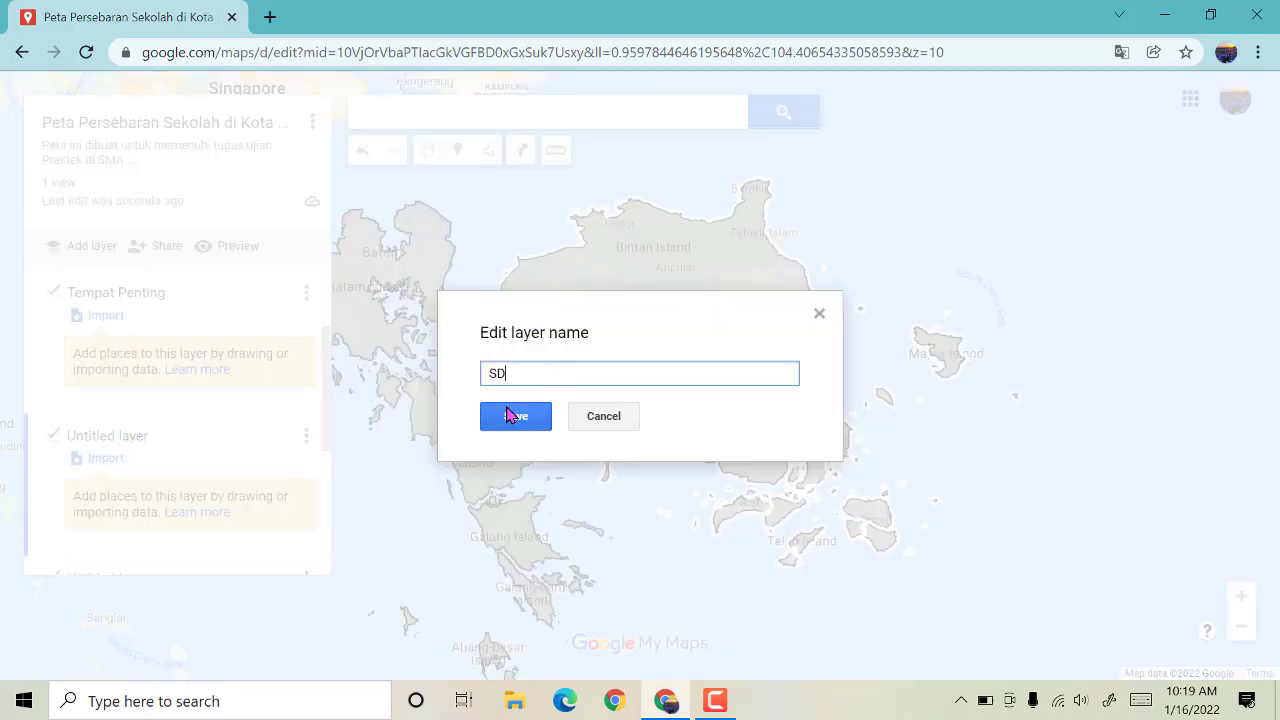
click(521, 420)
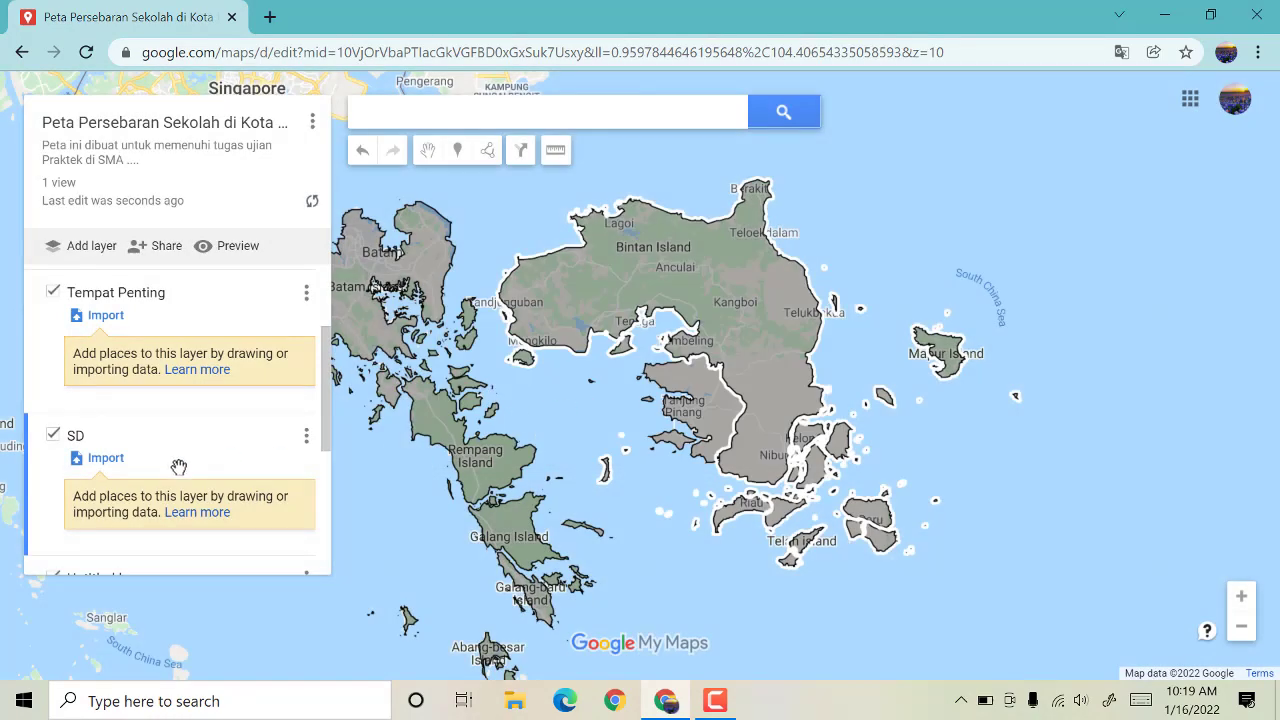
Step: Rename the untitled layer directly below SD as "SMP"
scroll(177, 466, down, 2)
click(102, 387)
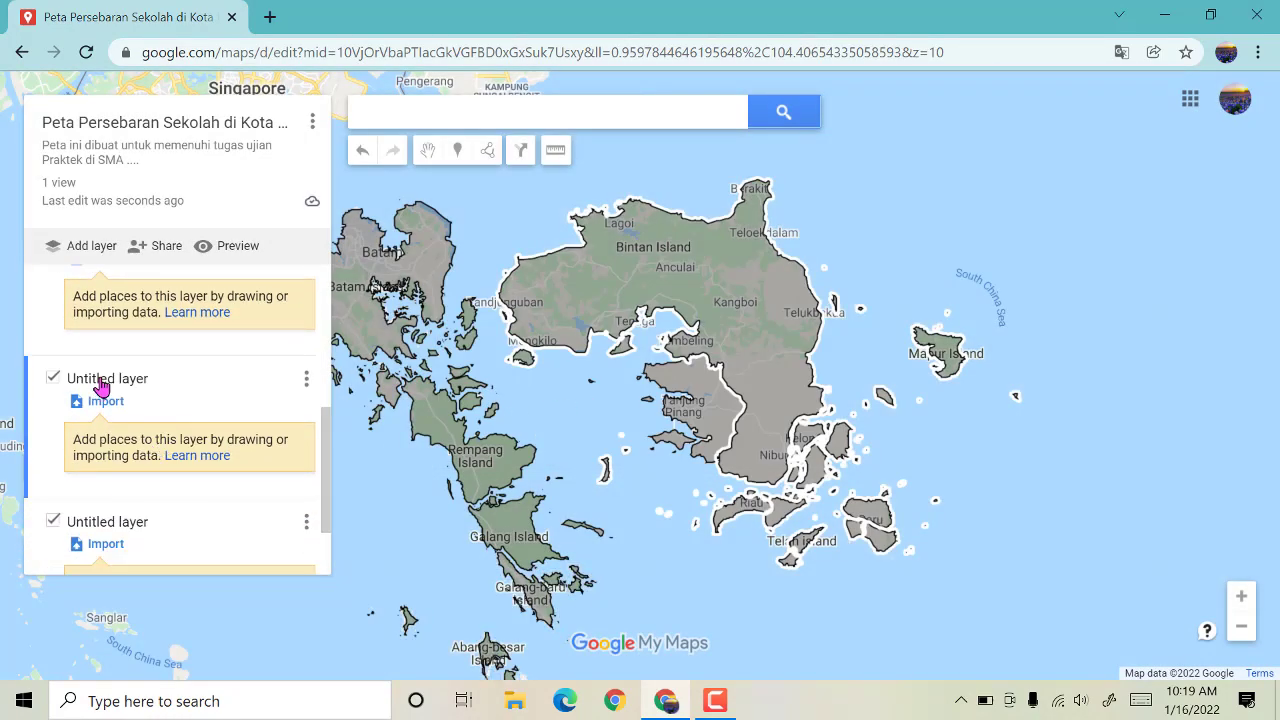
click(101, 387)
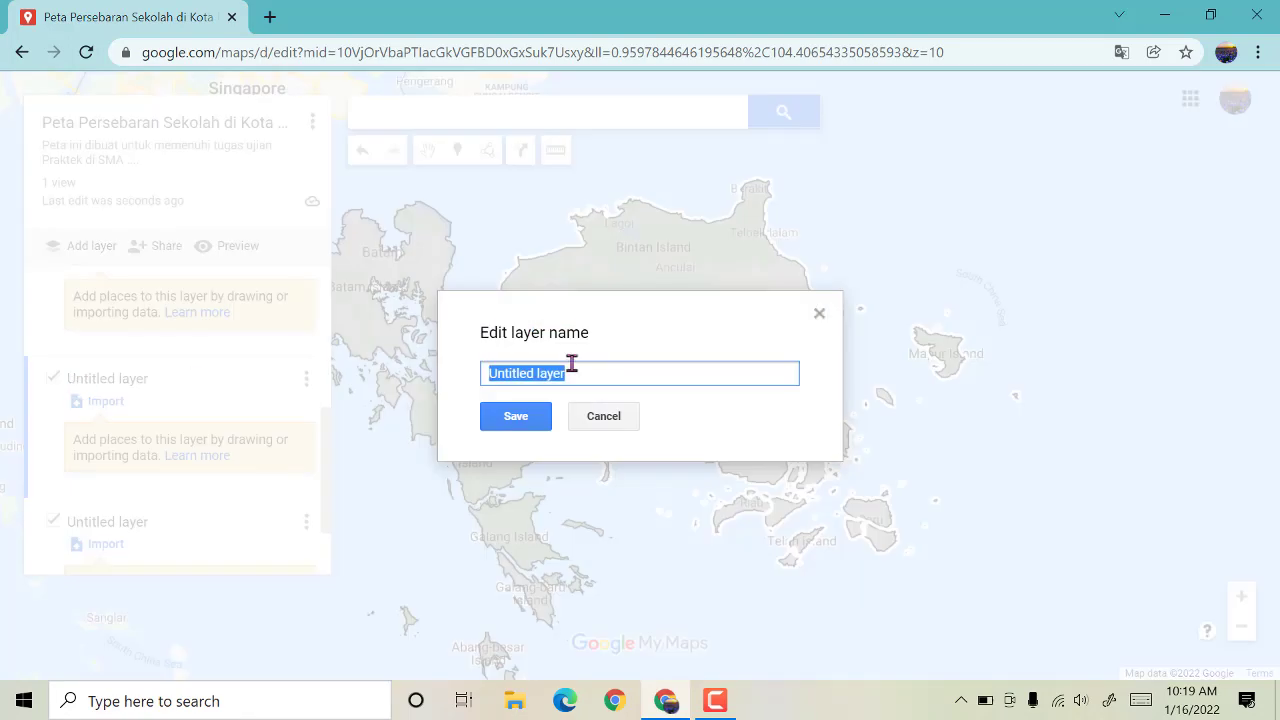
text(SMP)
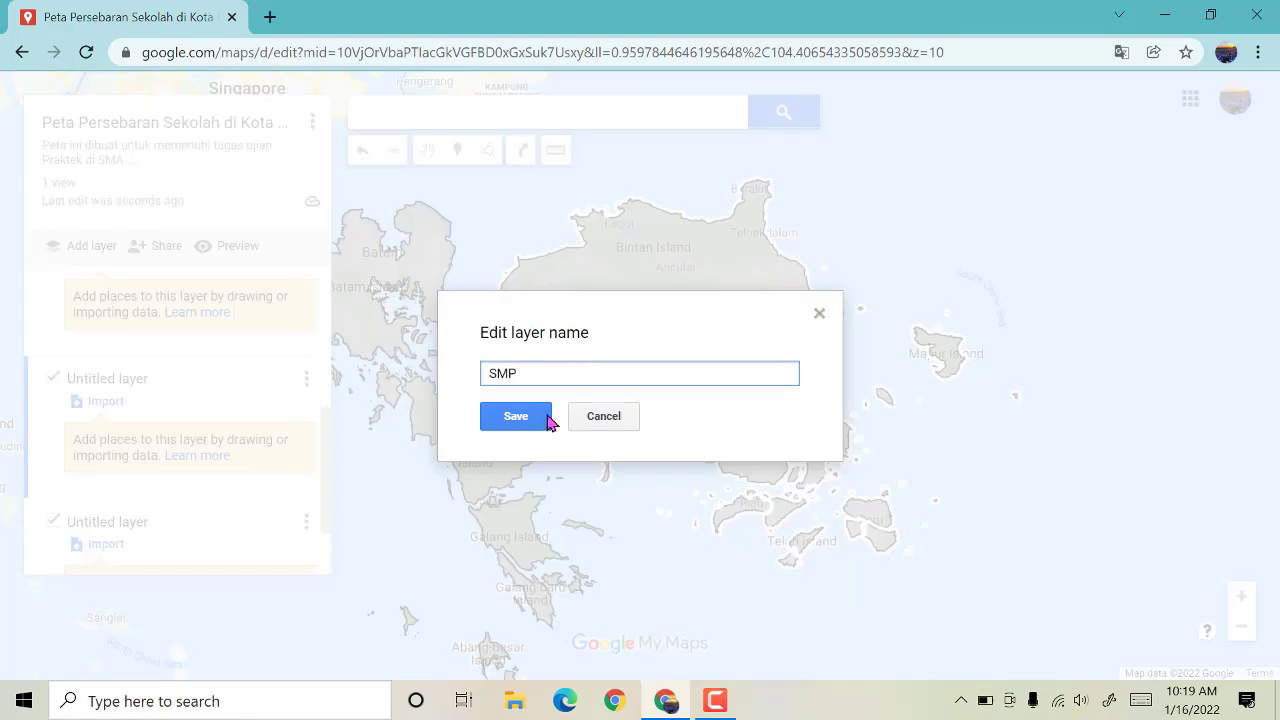
click(517, 422)
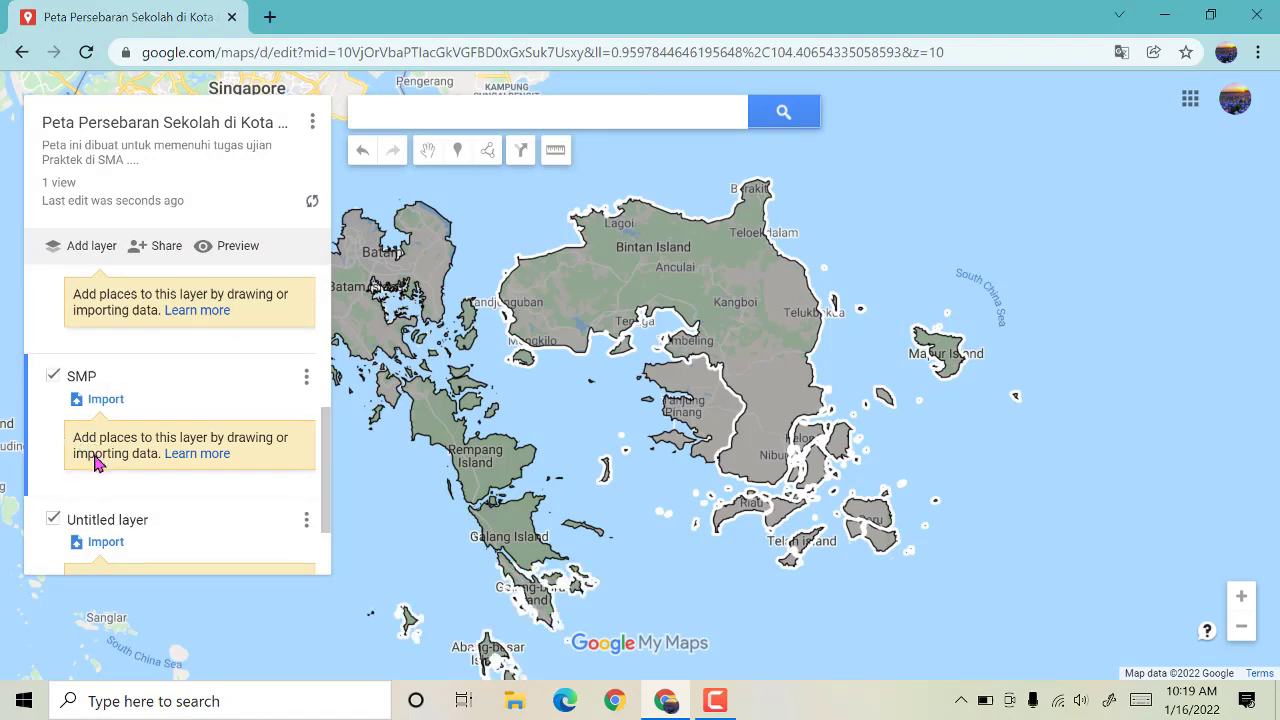
Step: Rename the last untitled layer, directly below SMP, as "SMA"
scroll(100, 458, down, 2)
click(131, 428)
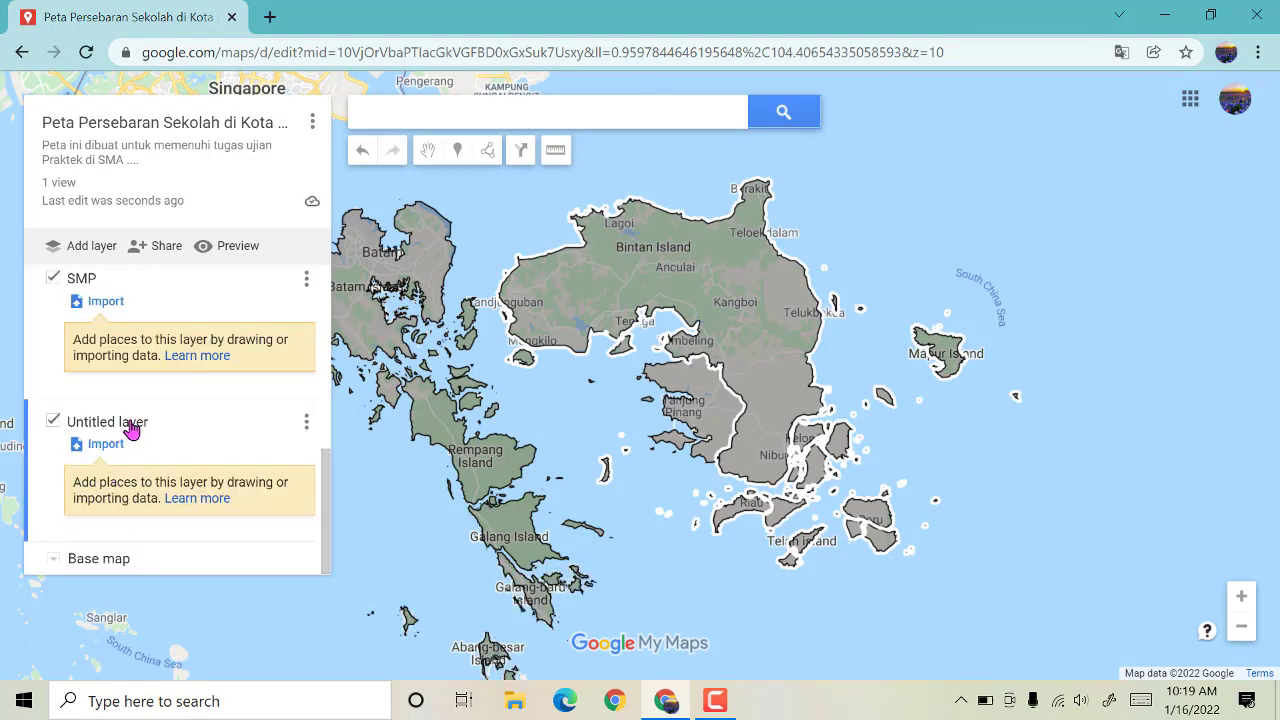
click(131, 428)
text(SMA)
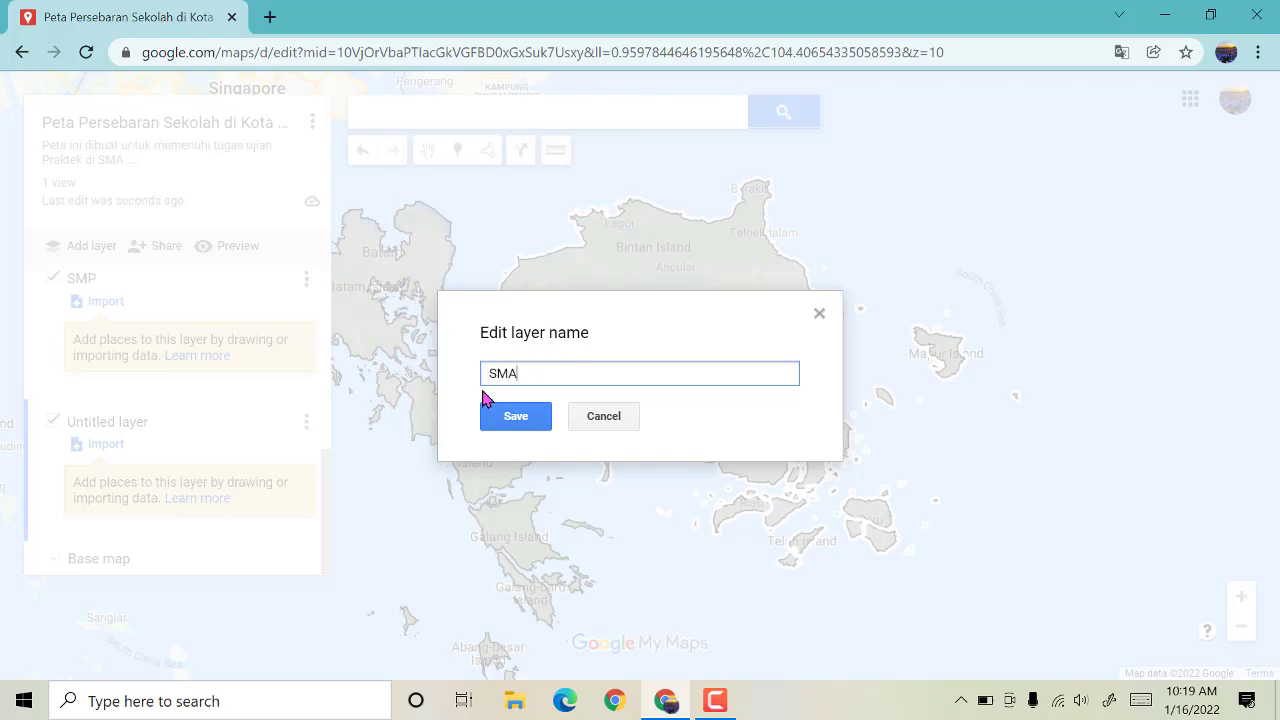
click(525, 418)
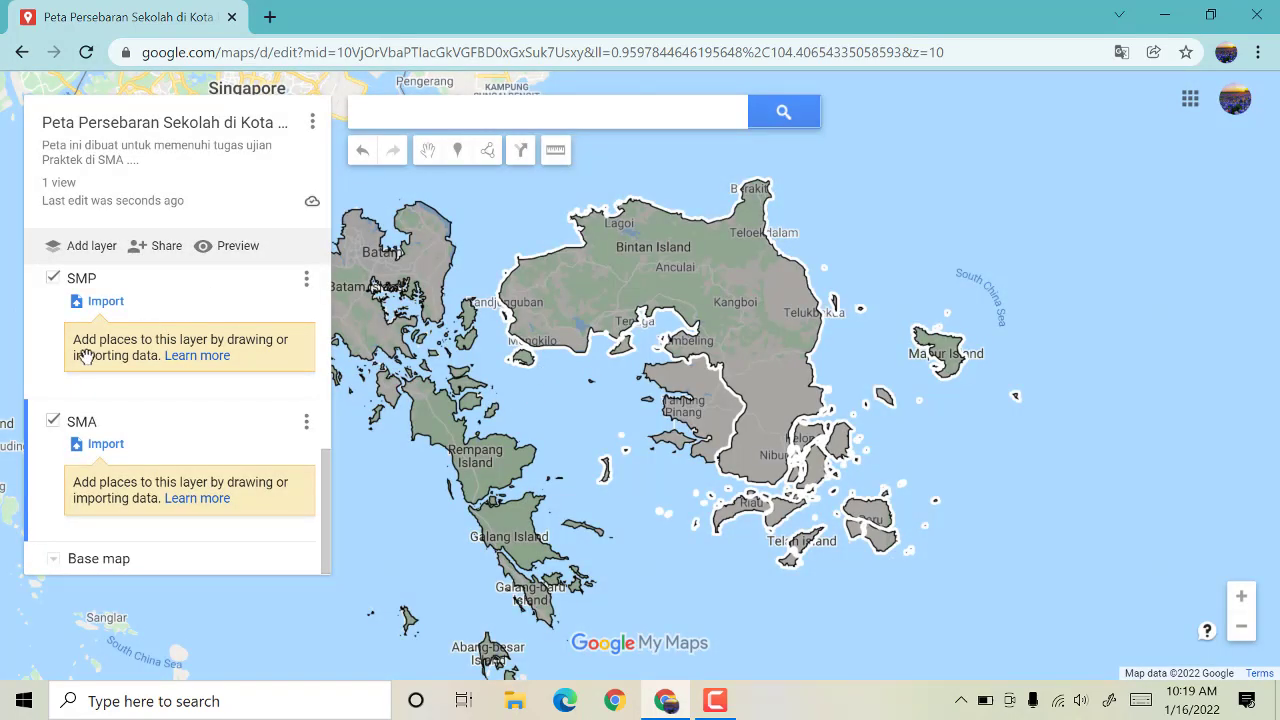
Step: Review the list of layers, then hide the region boundaries layer and show it again
scroll(128, 362, up, 3)
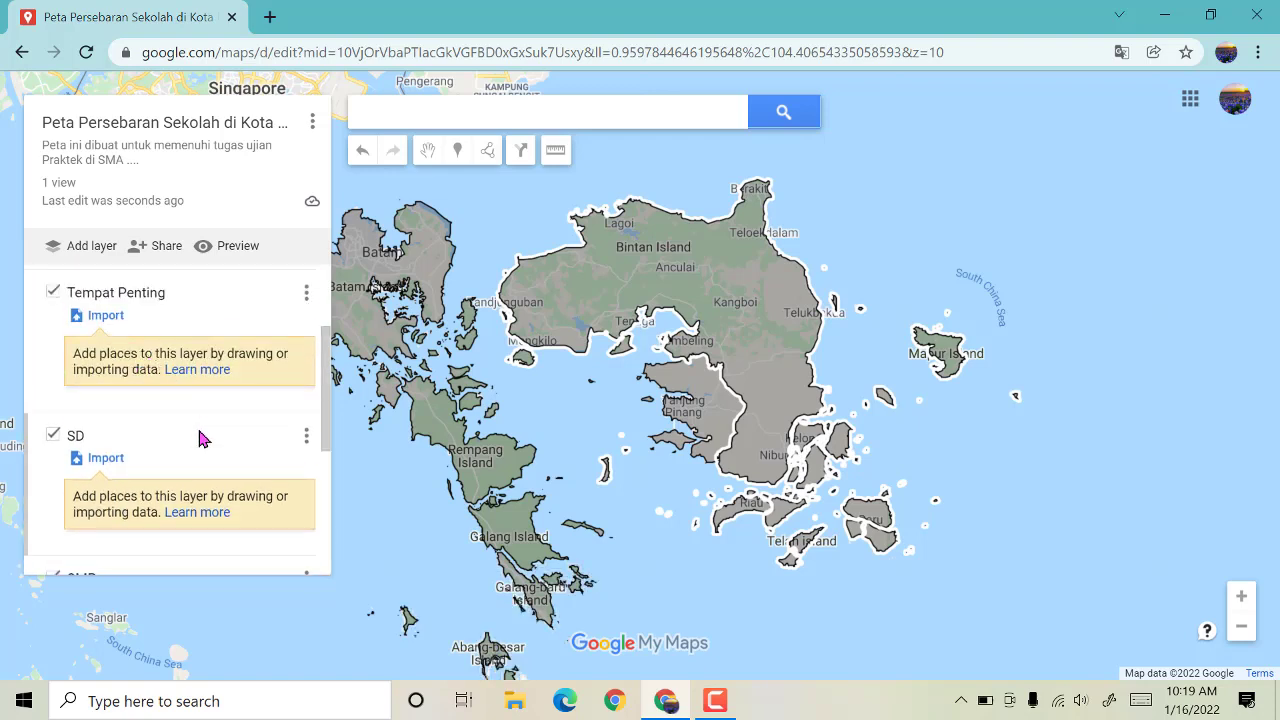
scroll(200, 437, up, 2)
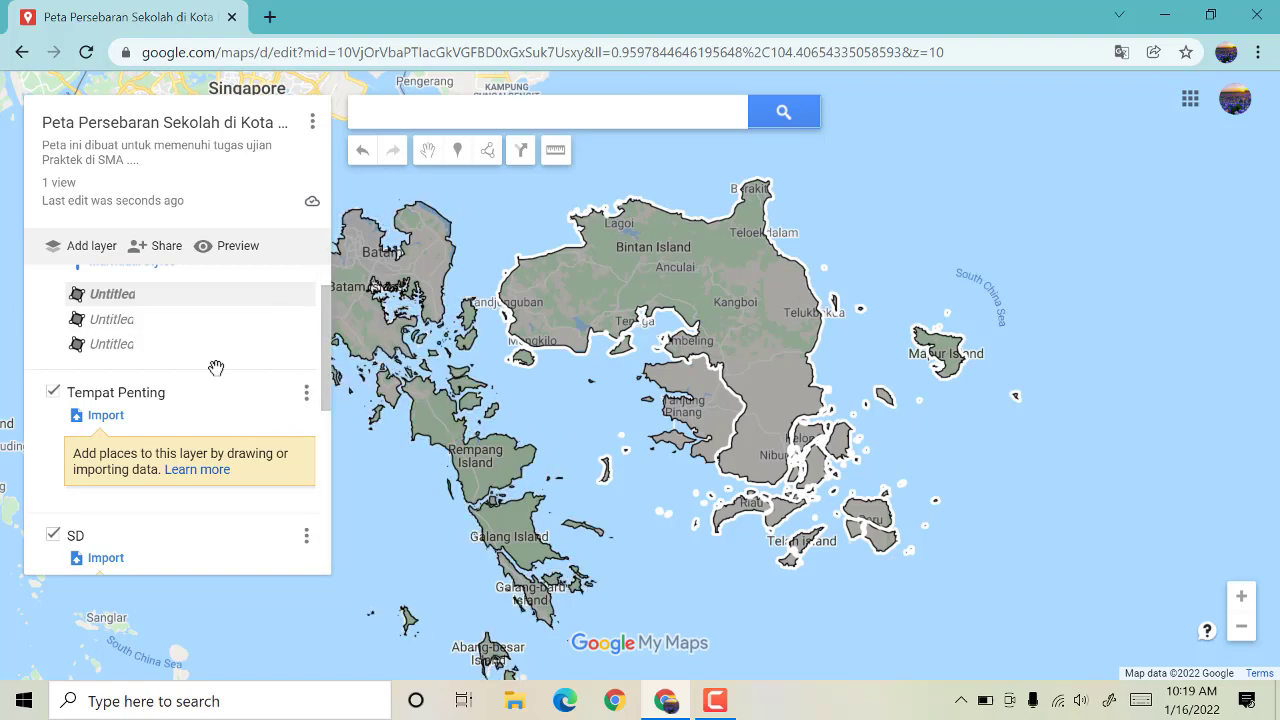
scroll(52, 420, up, 1)
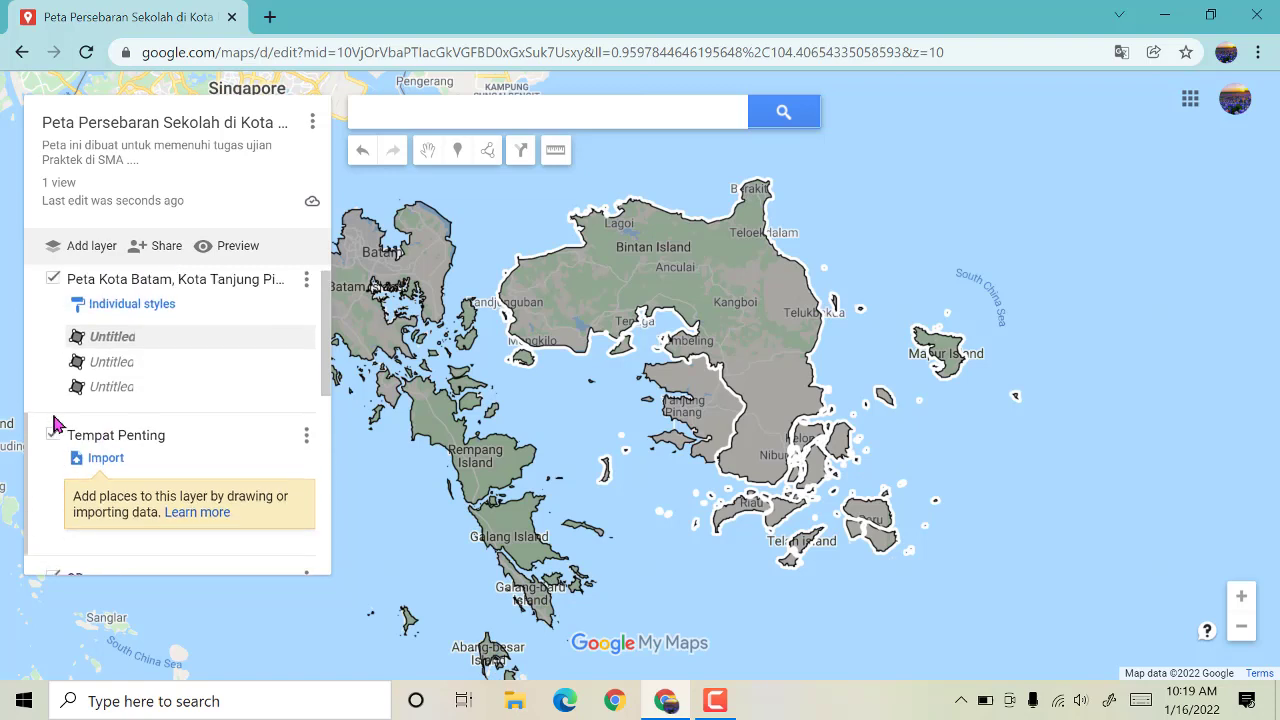
scroll(63, 420, down, 5)
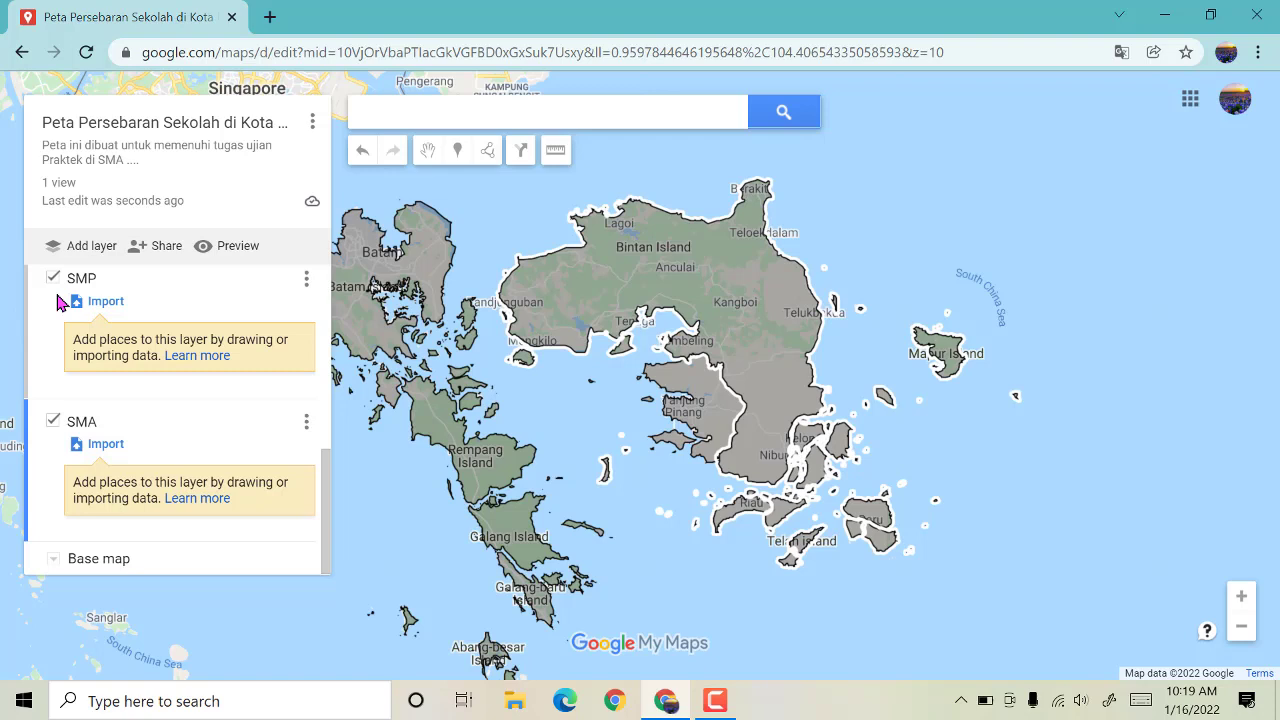
scroll(57, 303, up, 5)
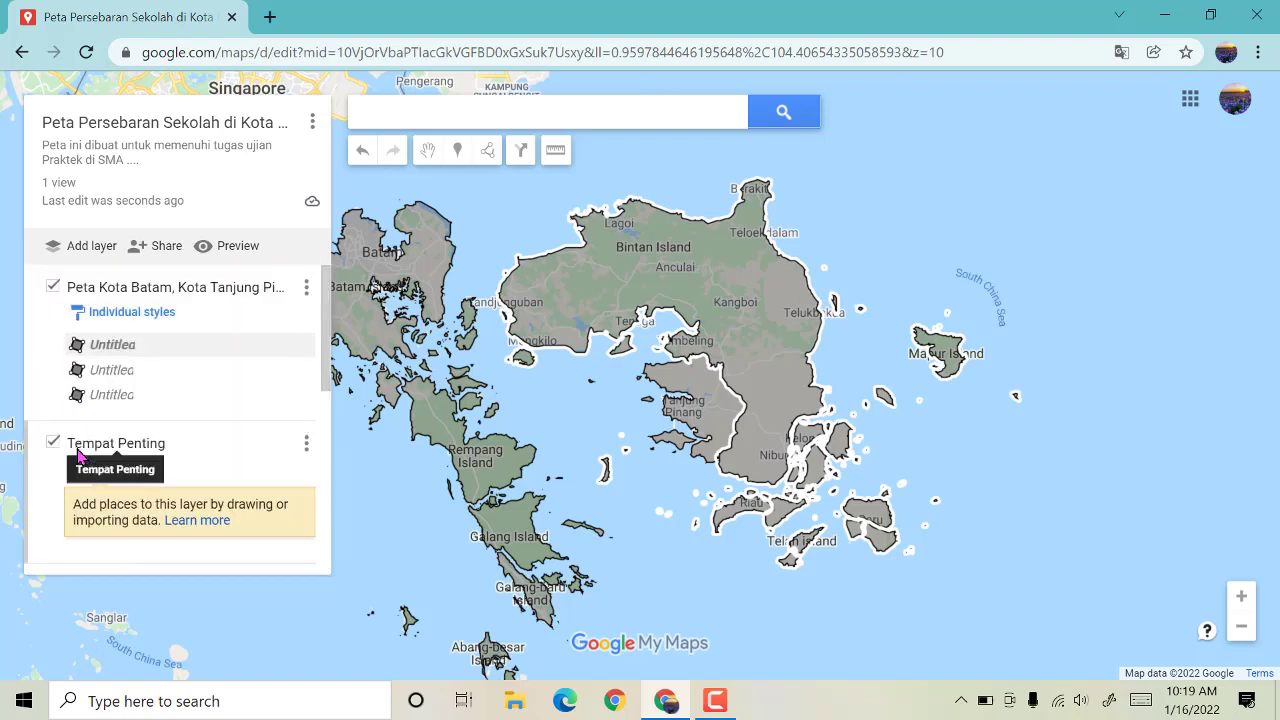
click(53, 290)
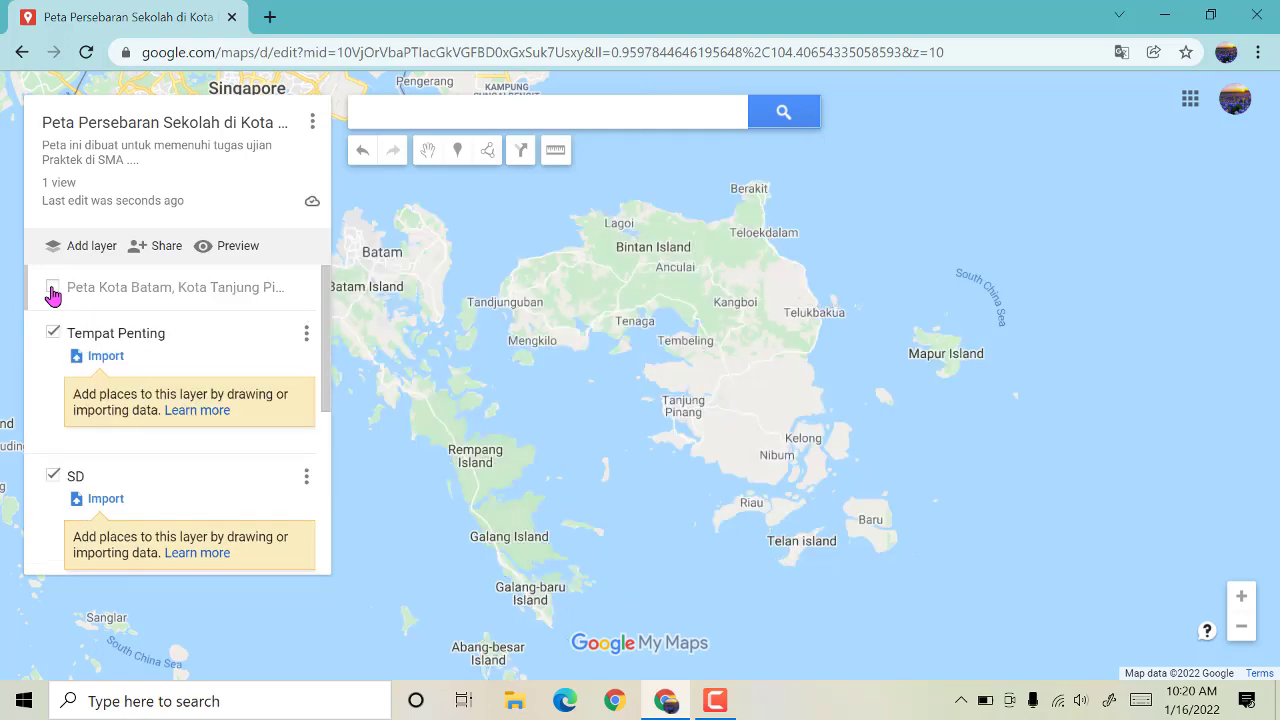
click(53, 292)
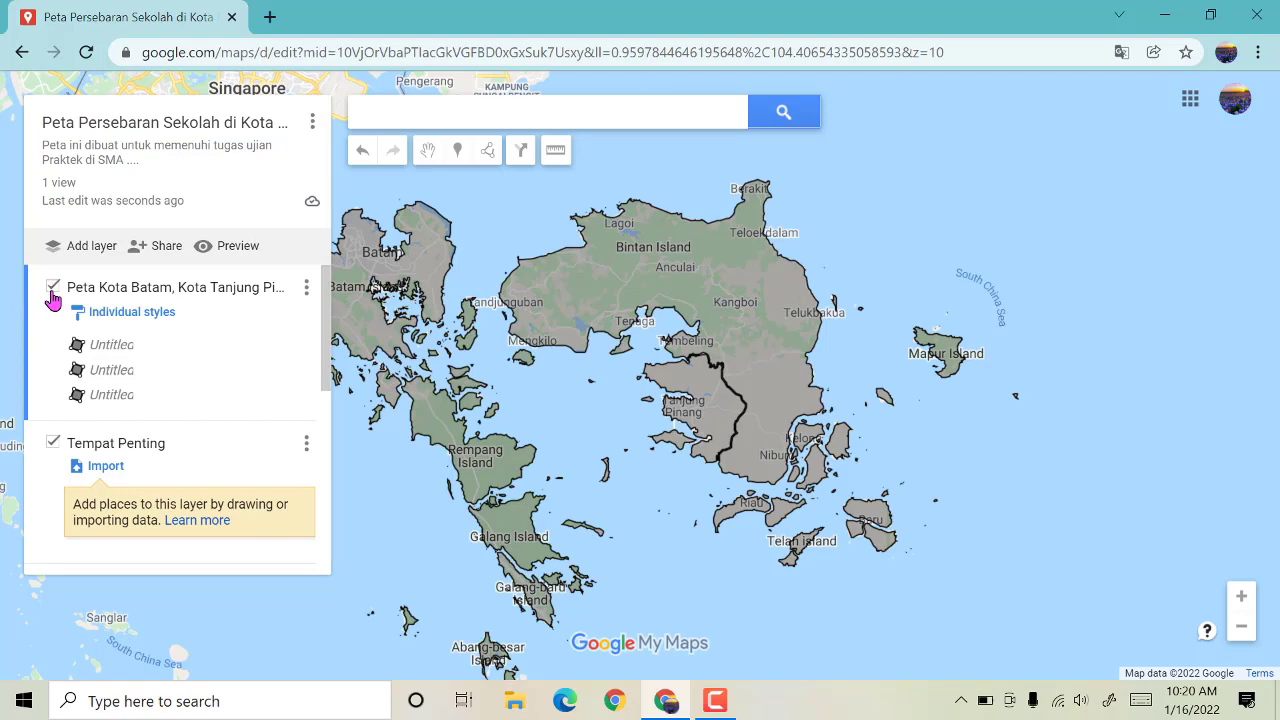
Step: Hide the region boundaries layer and the SD, SMP and SMA layers, keeping only Tempat Penting shown
click(53, 290)
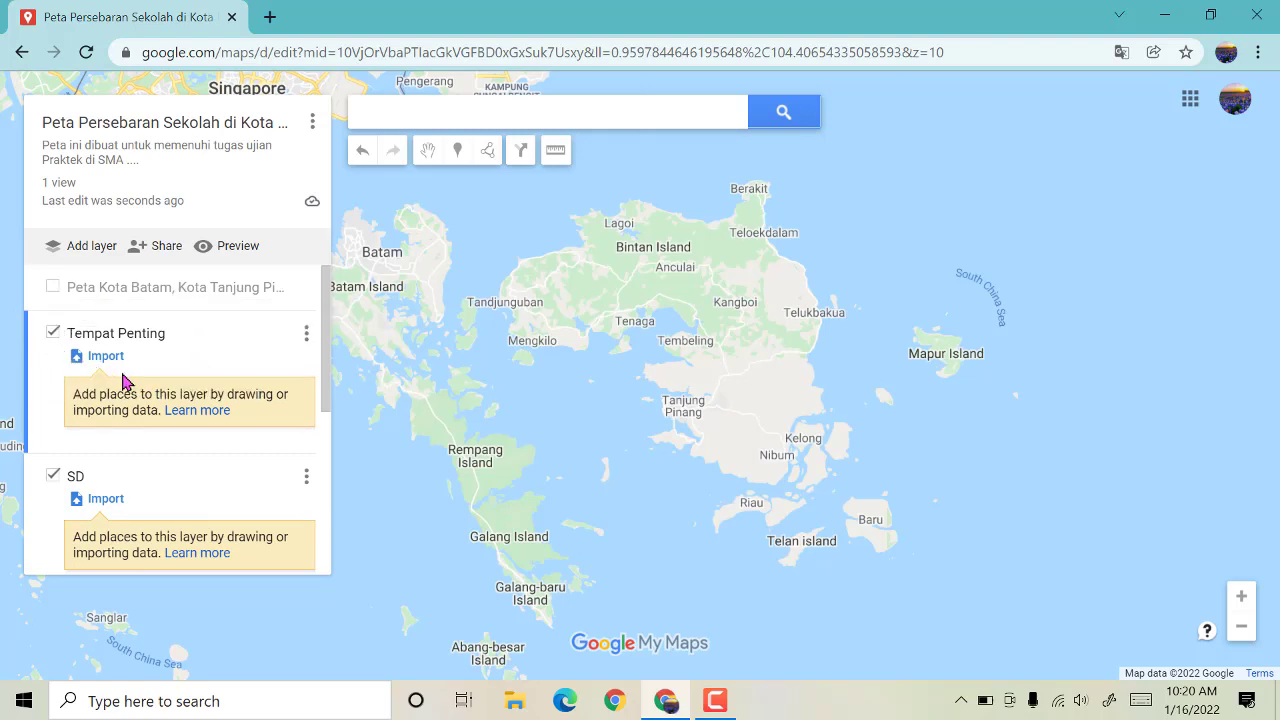
scroll(80, 466, down, 1)
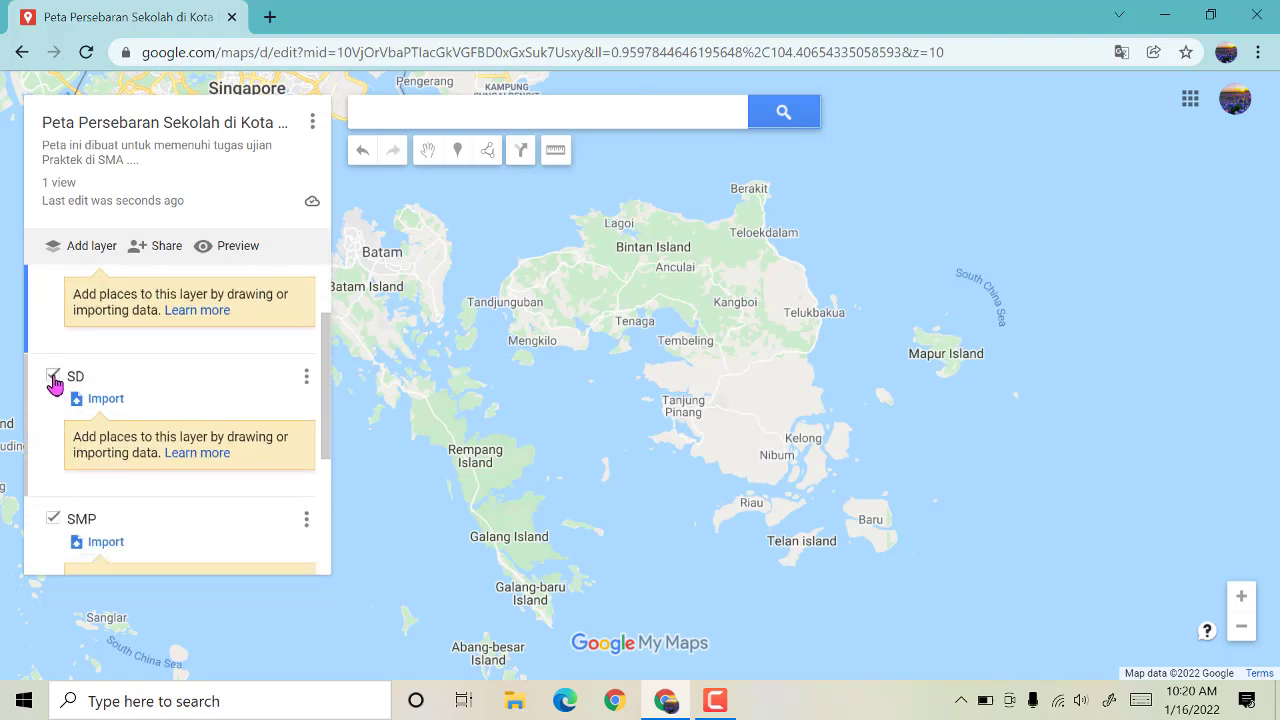
click(53, 377)
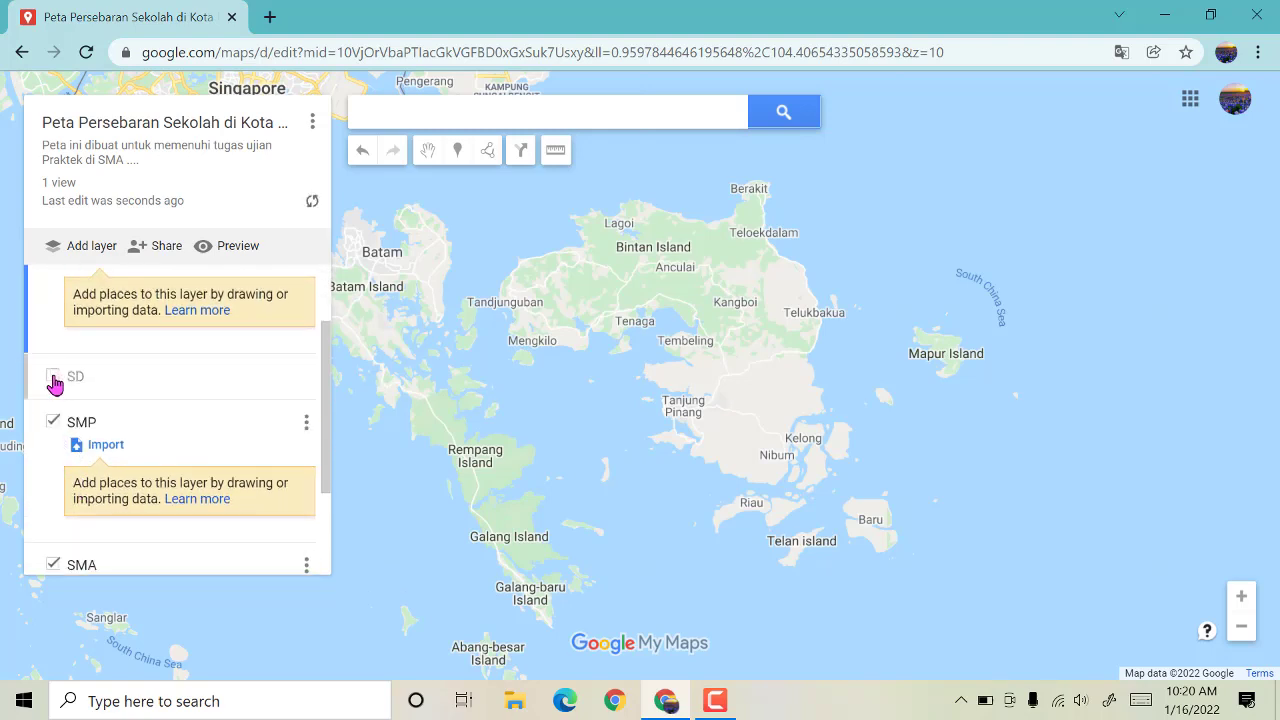
click(53, 426)
click(54, 469)
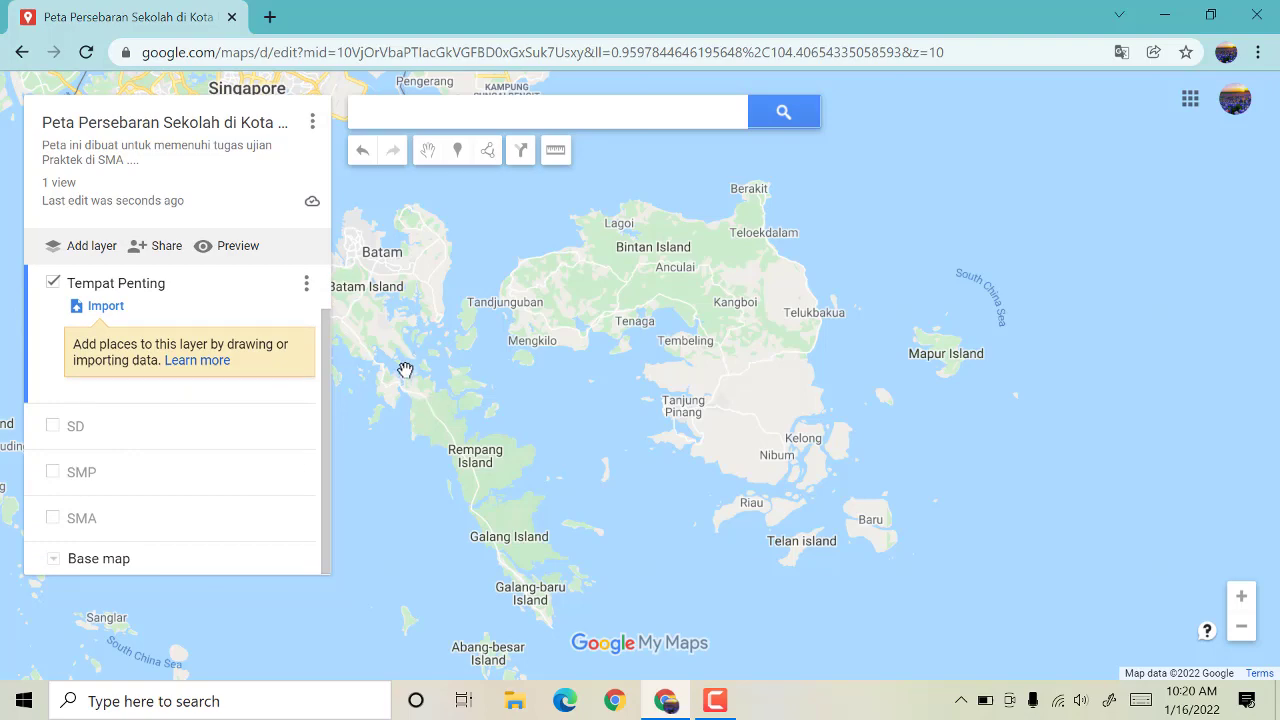
Step: Search for "kantor waliko", choose Kantor Walikota Batam and add the place to the Tempat Penting layer
scroll(409, 364, up, 1)
scroll(437, 363, up, 1)
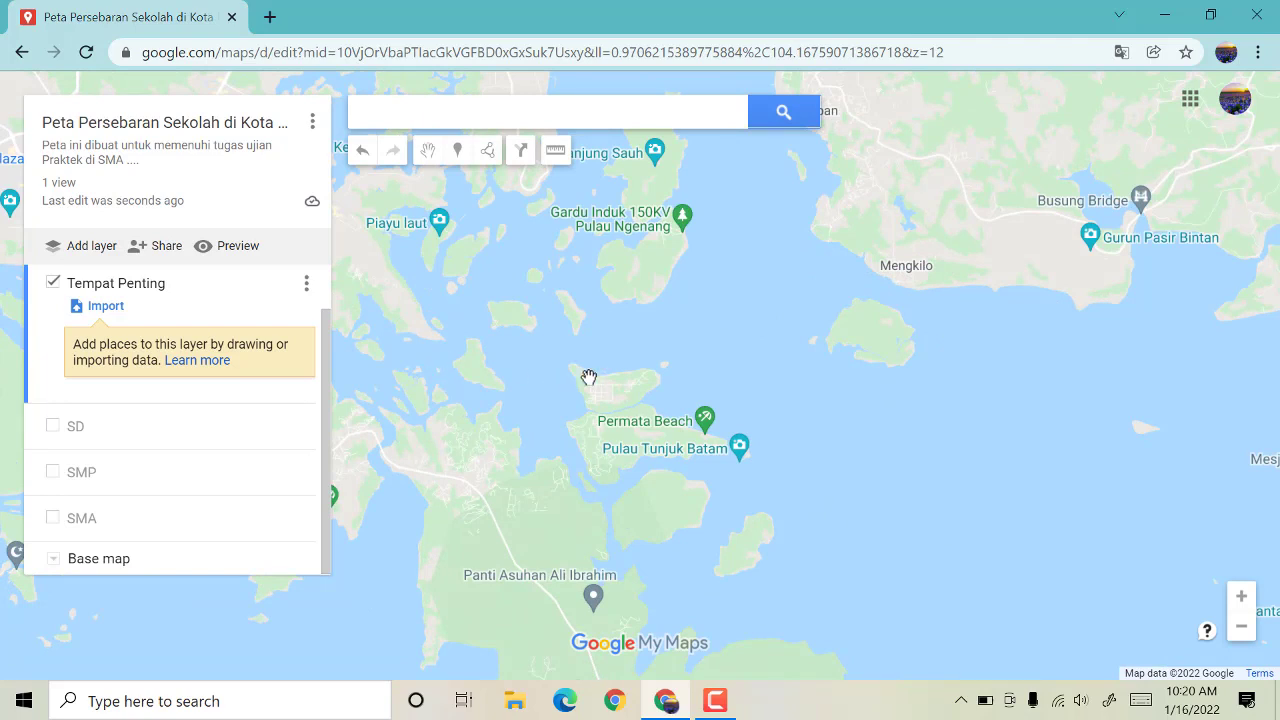
drag(993, 261, 749, 429)
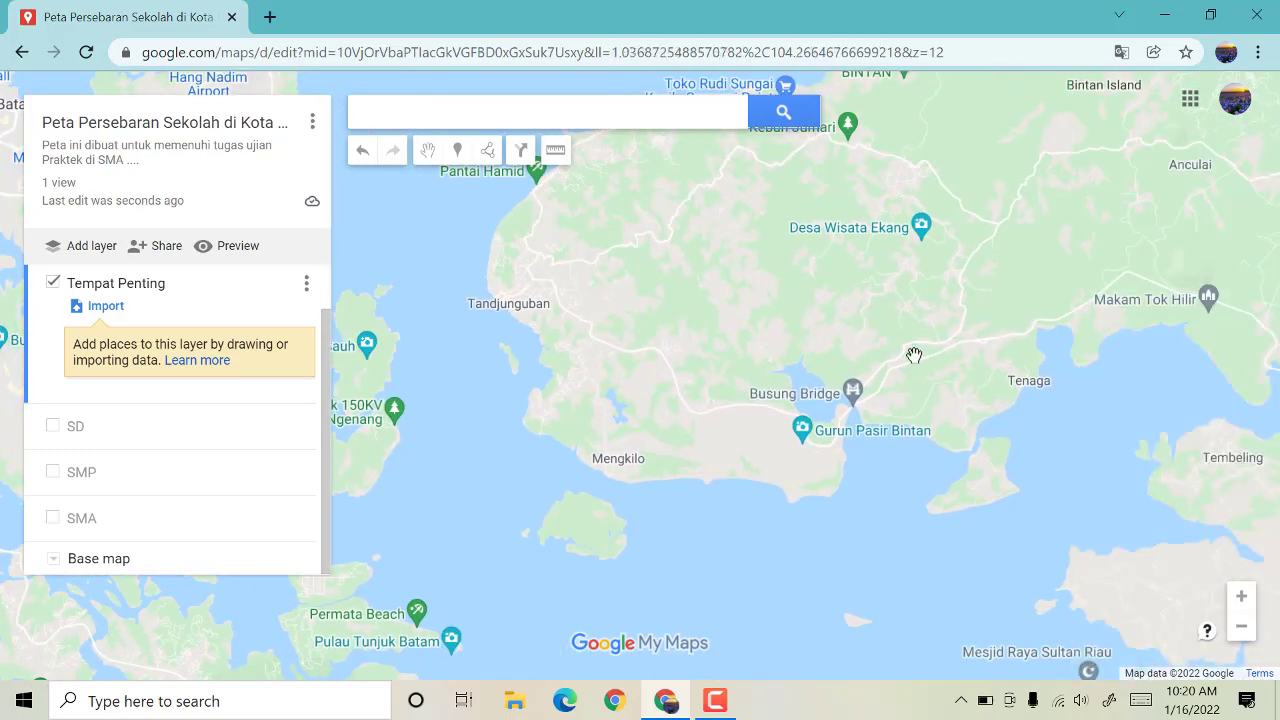
click(531, 110)
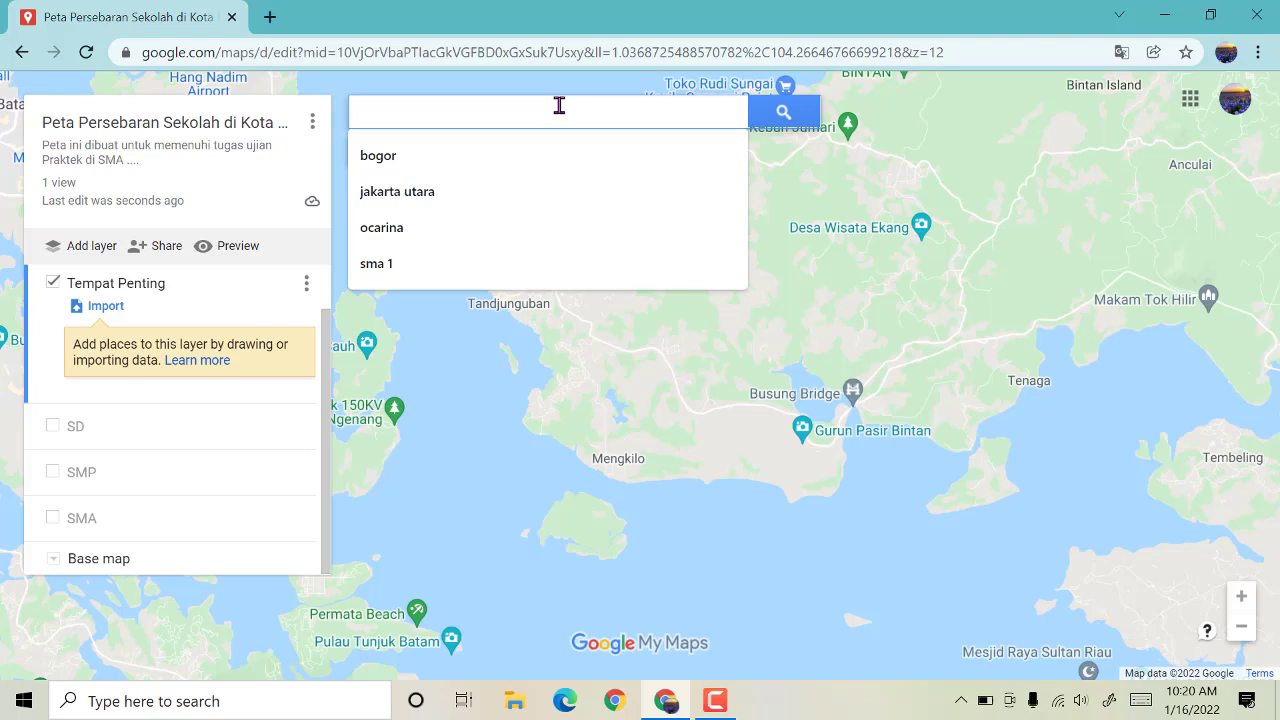
text(ka)
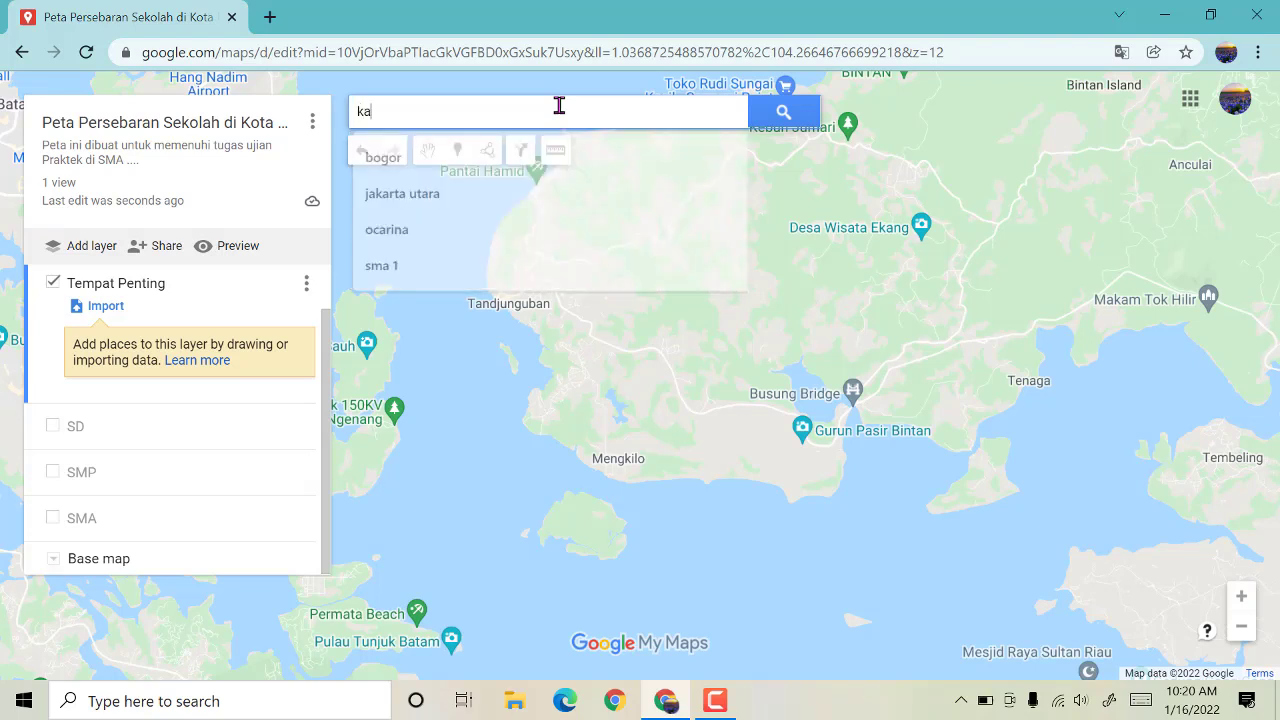
text(ntor waliko)
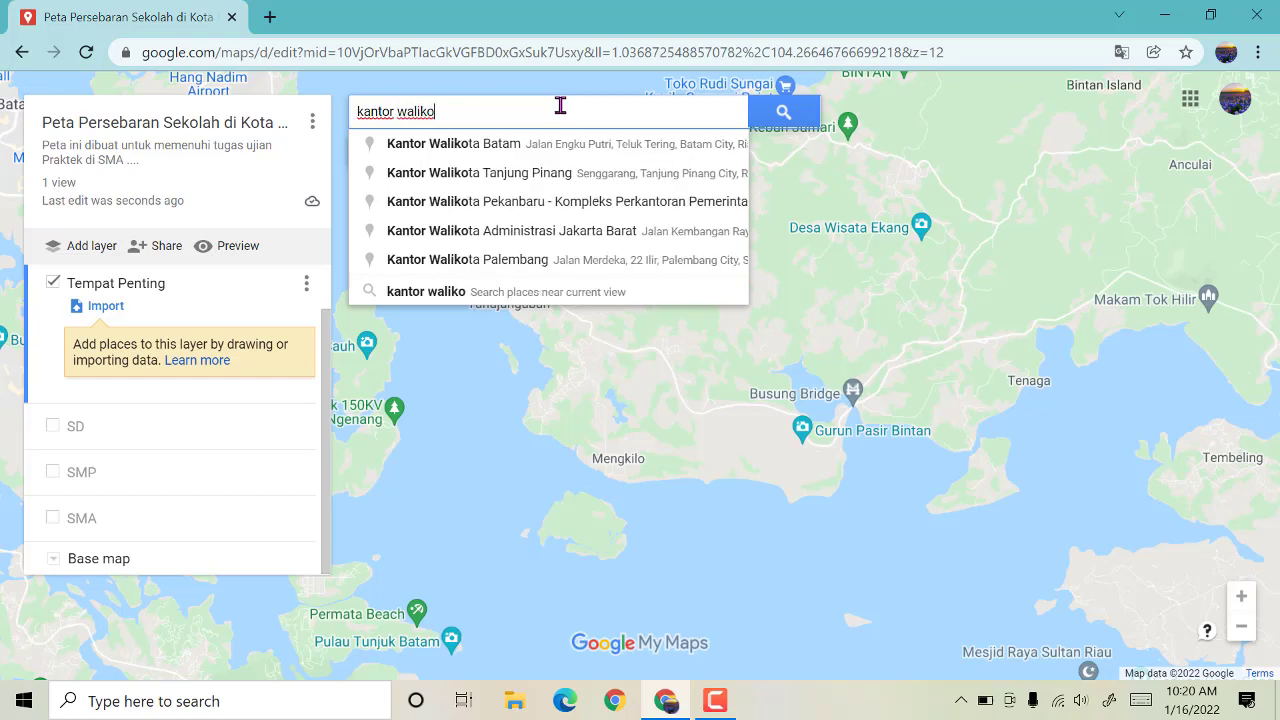
click(575, 147)
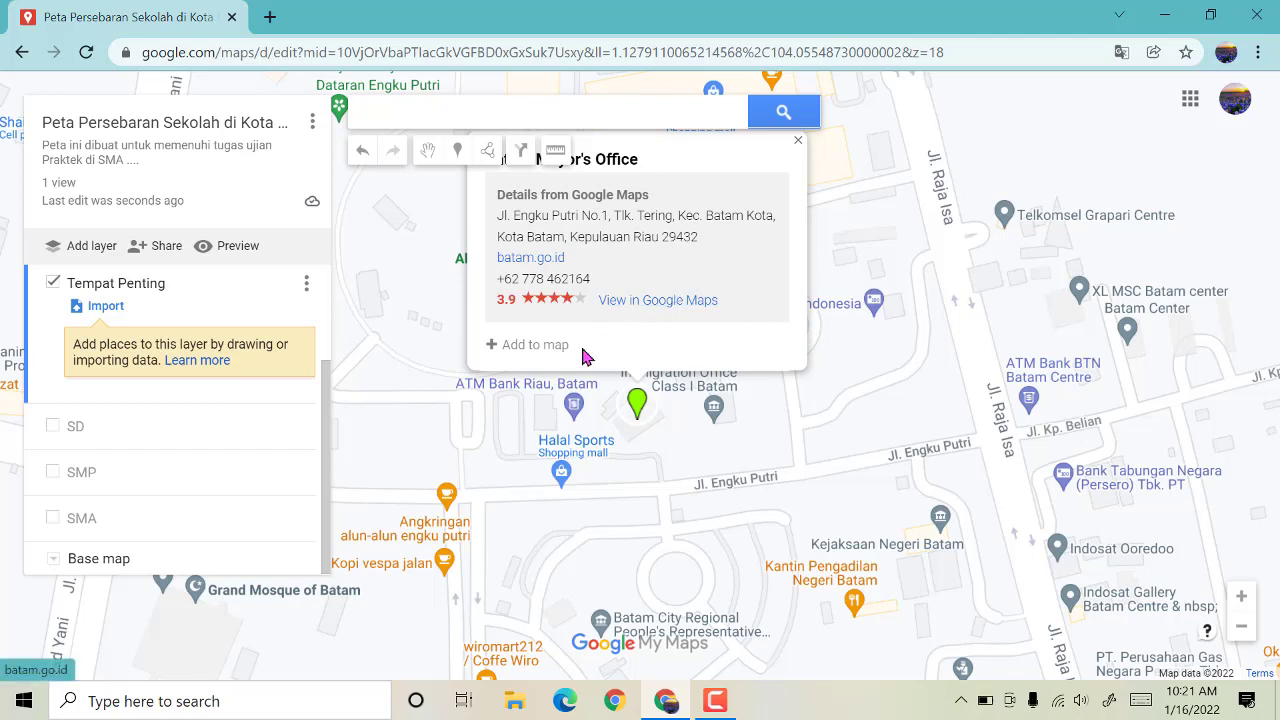
click(515, 352)
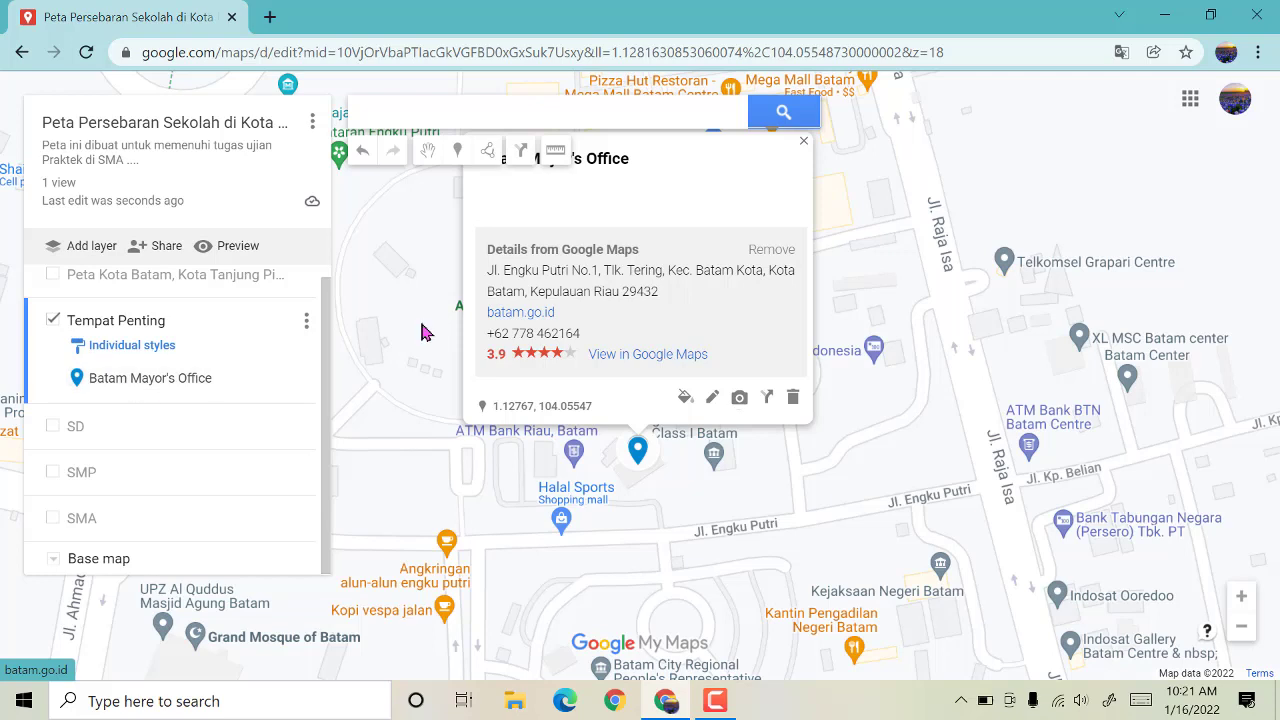
click(803, 142)
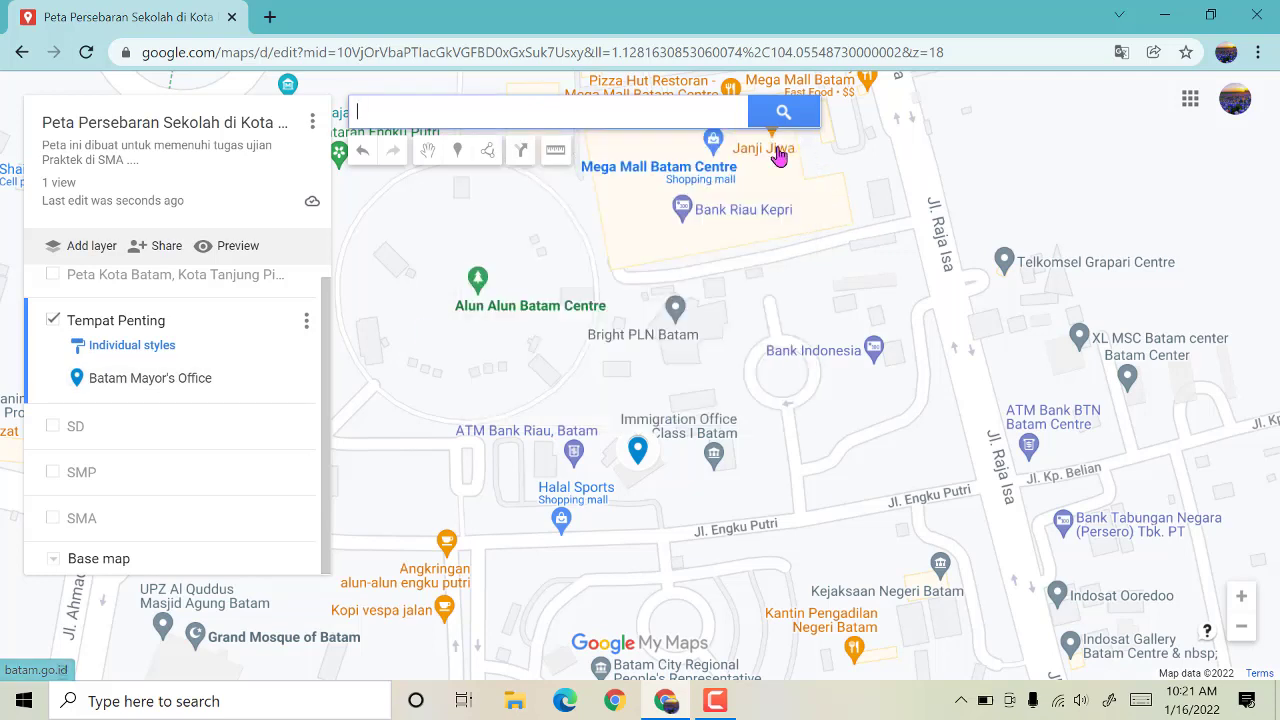
Step: Search for "kantor walikot", choose Kantor Walikota Tanjung Pinang and add it to the Tempat Penting layer
click(573, 107)
text(ka)
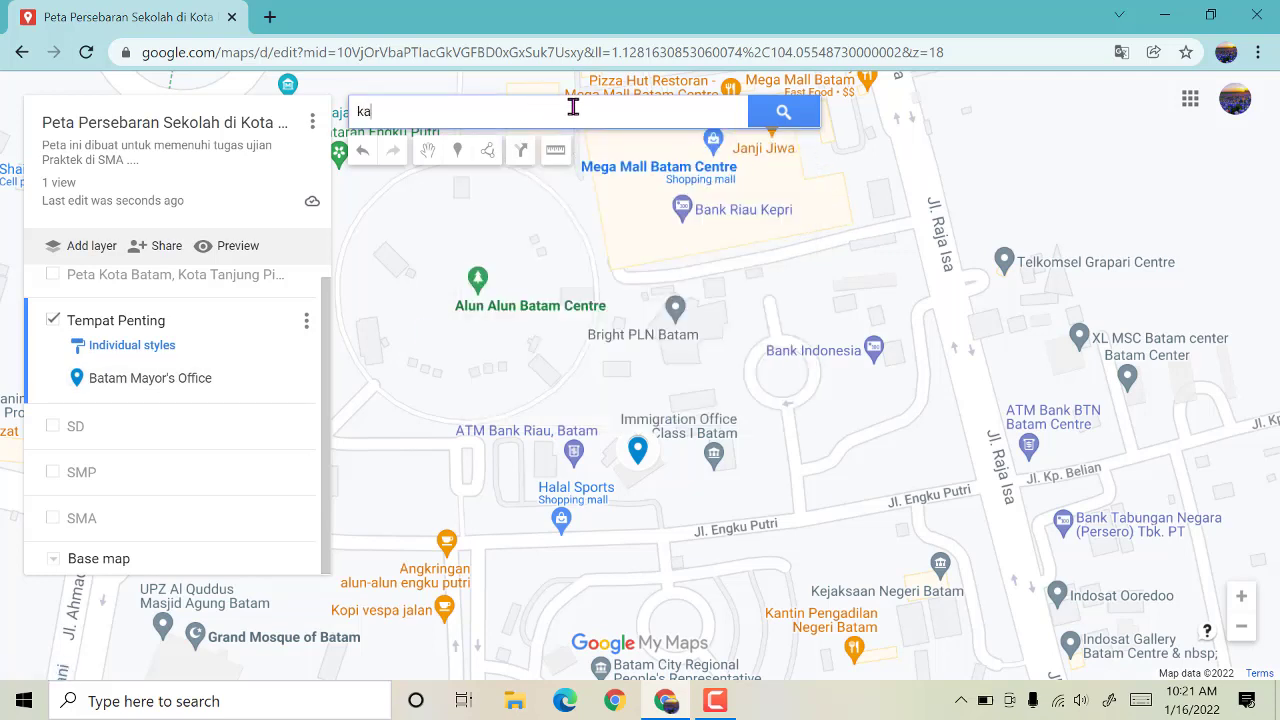
text(ntor walikot)
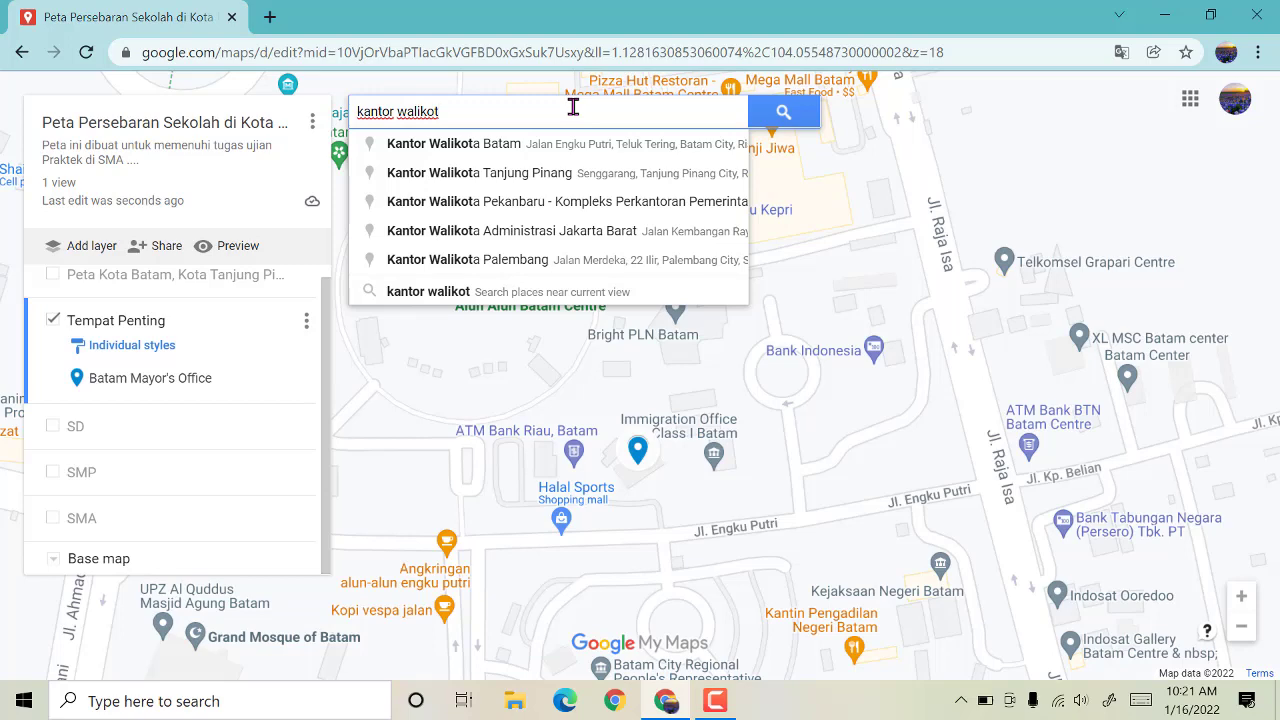
click(606, 174)
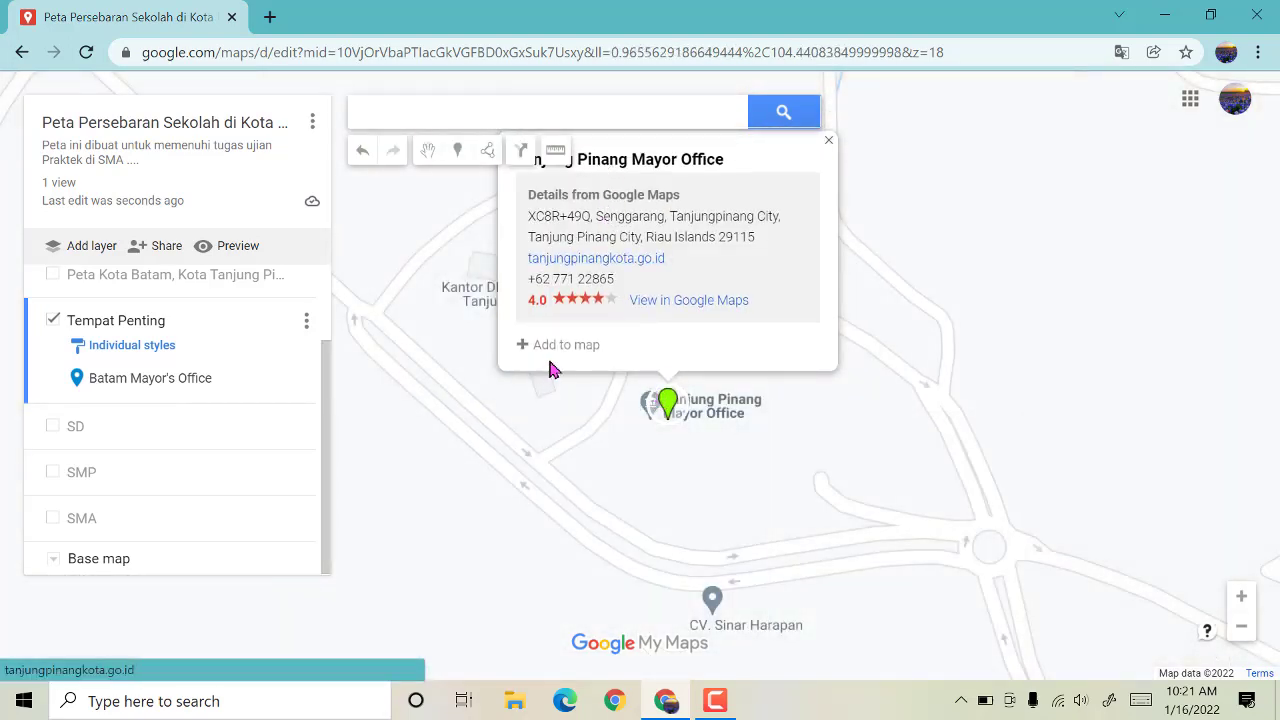
click(566, 346)
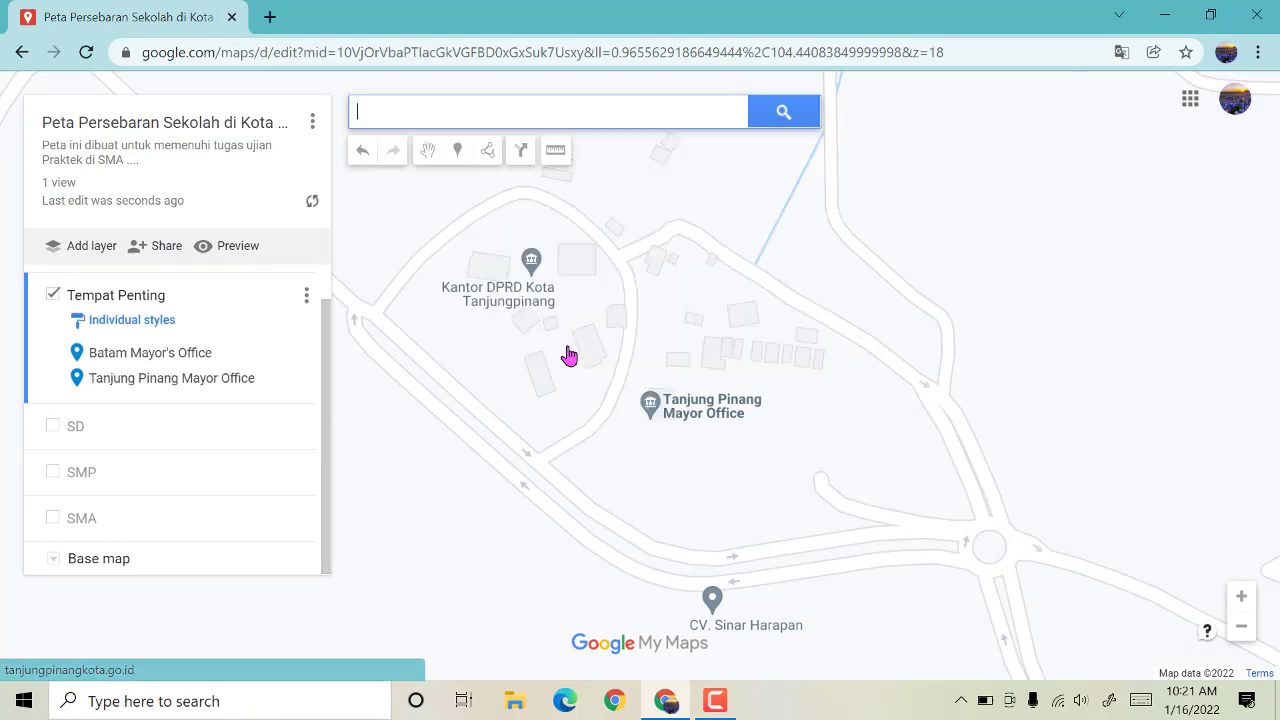
click(443, 109)
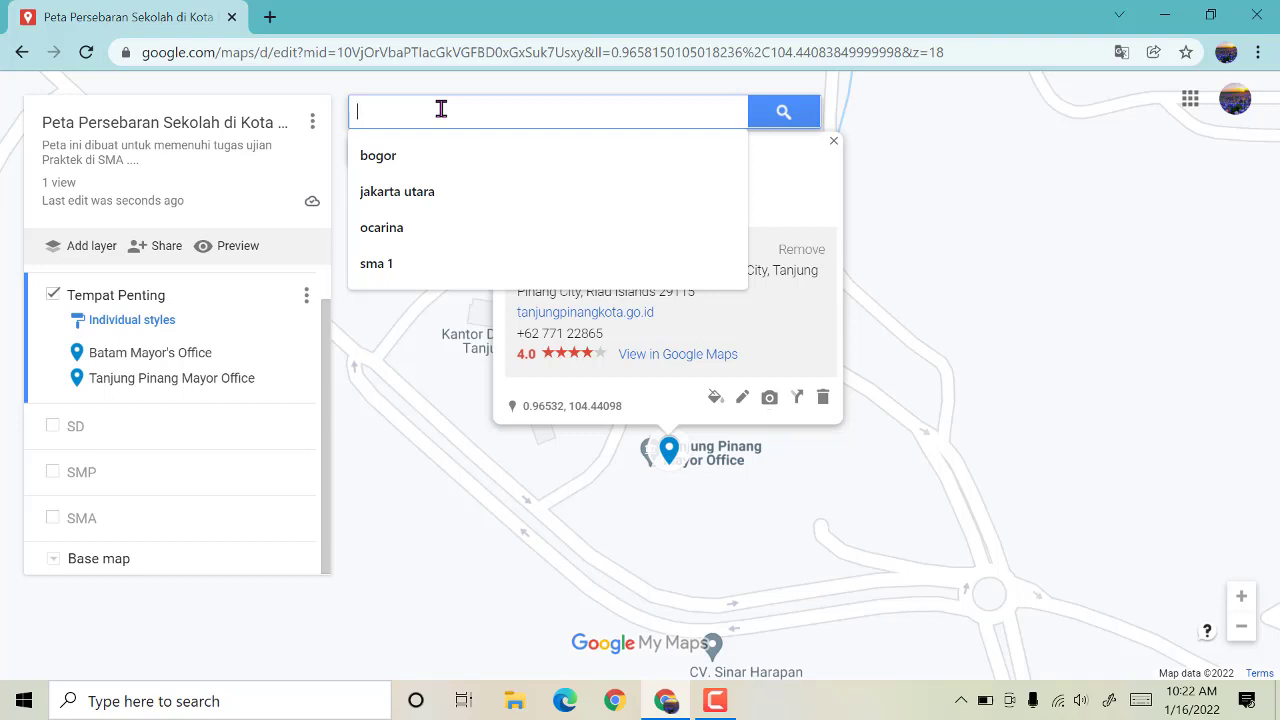
click(833, 142)
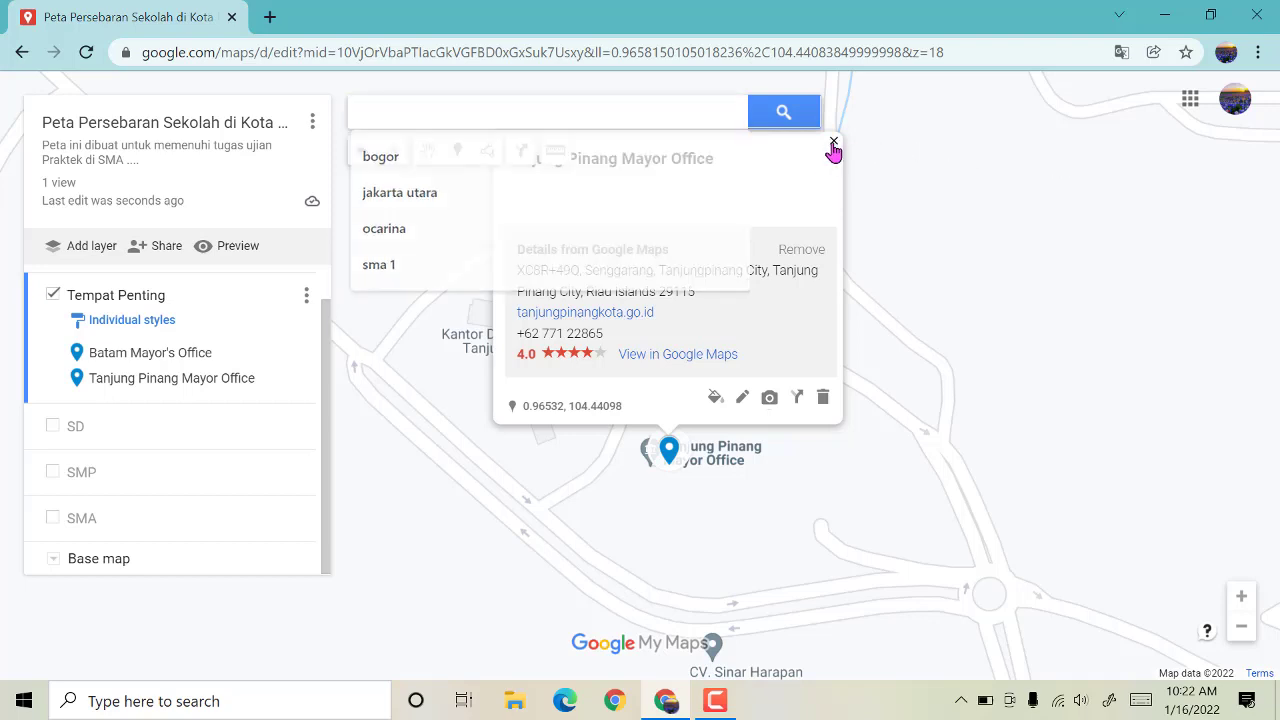
Step: Switch visibility from Tempat Penting to the SD layer and add Sd 001 Seri kuala lobam, found by searching "SD 001"
click(50, 297)
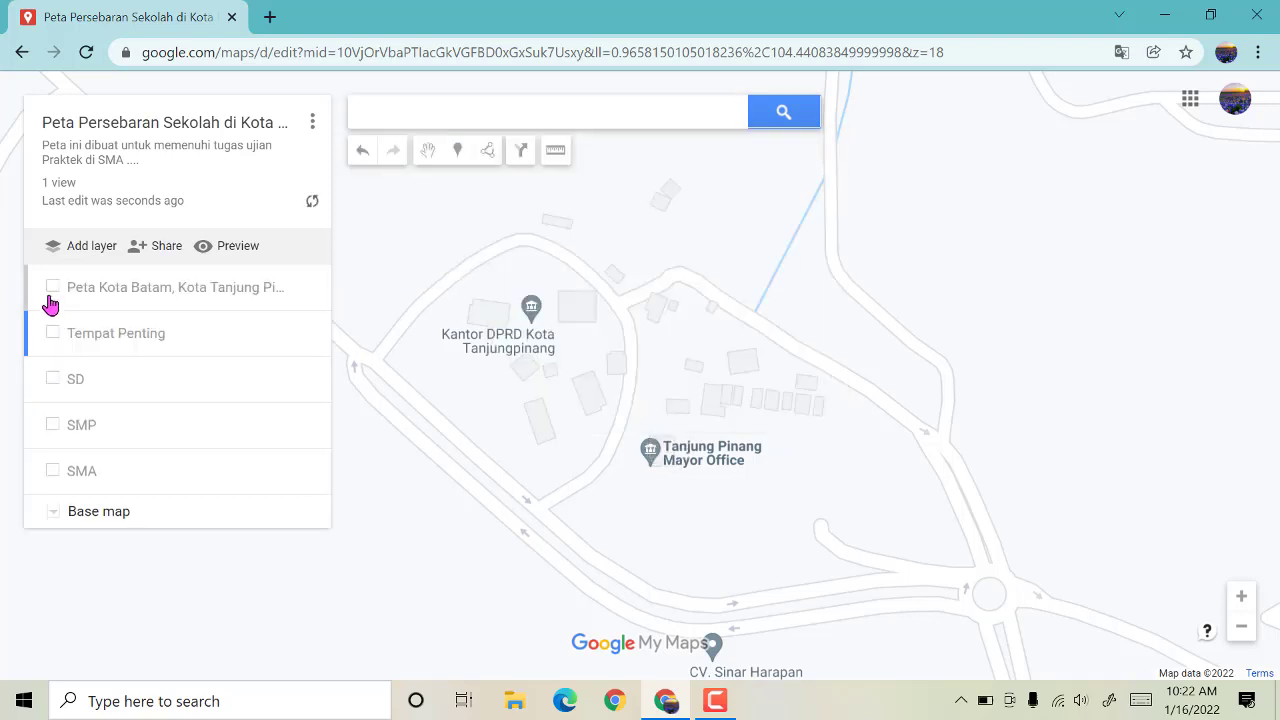
click(53, 381)
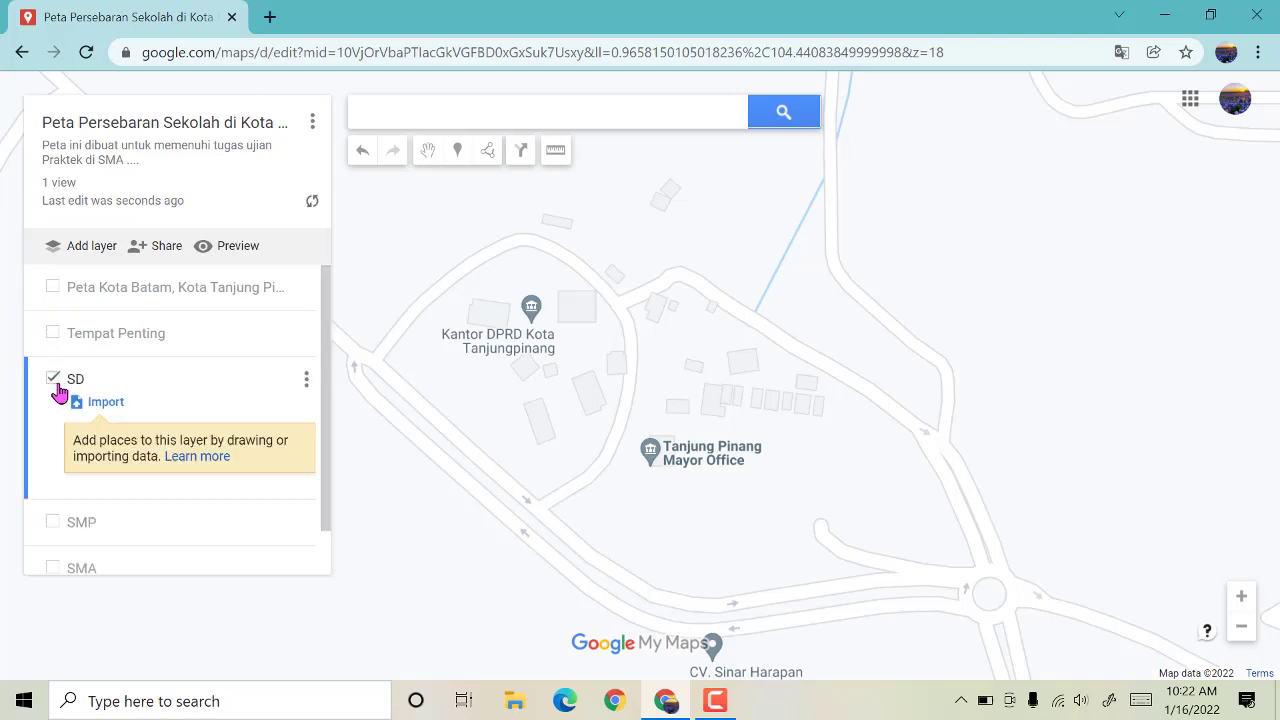
click(489, 110)
text(S)
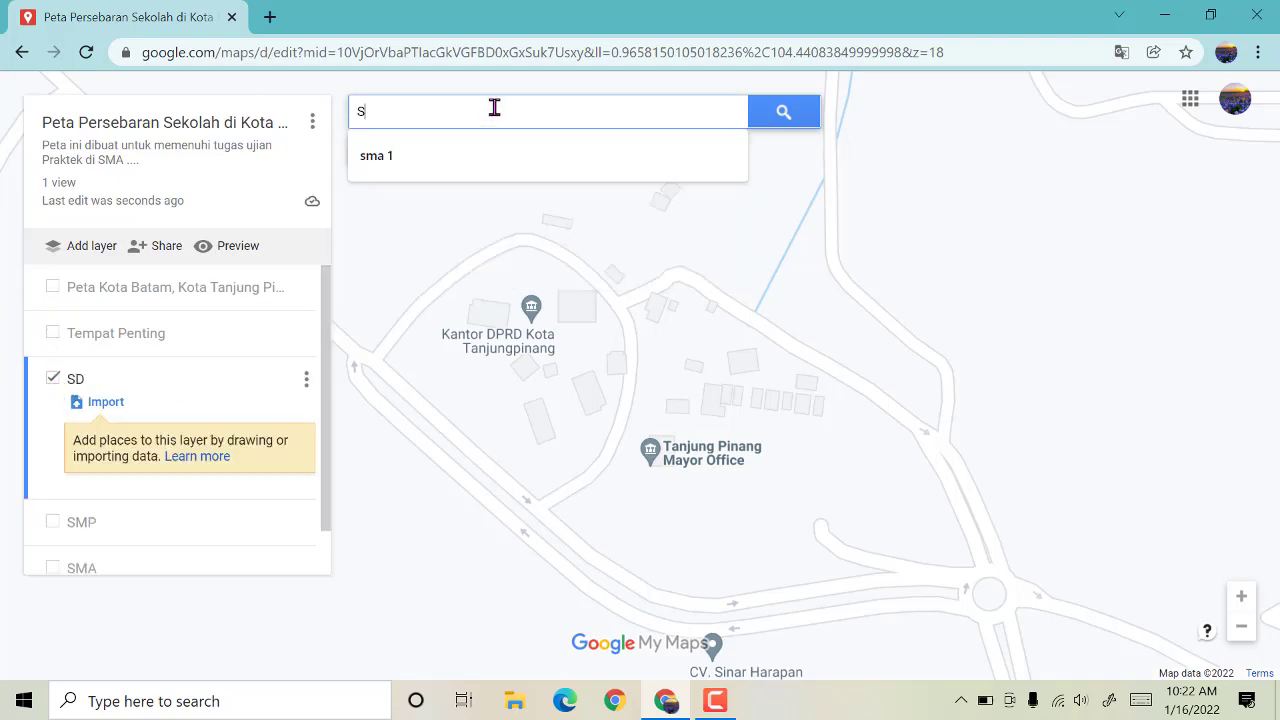
text(D 001)
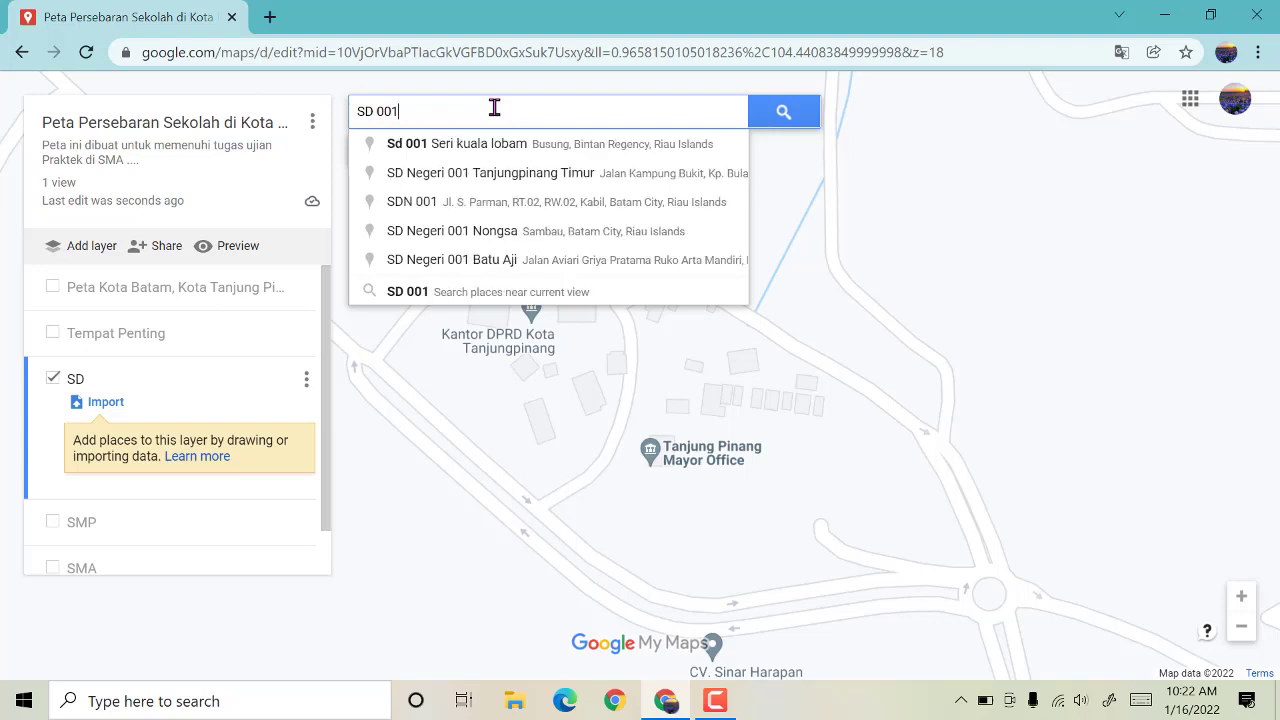
click(523, 150)
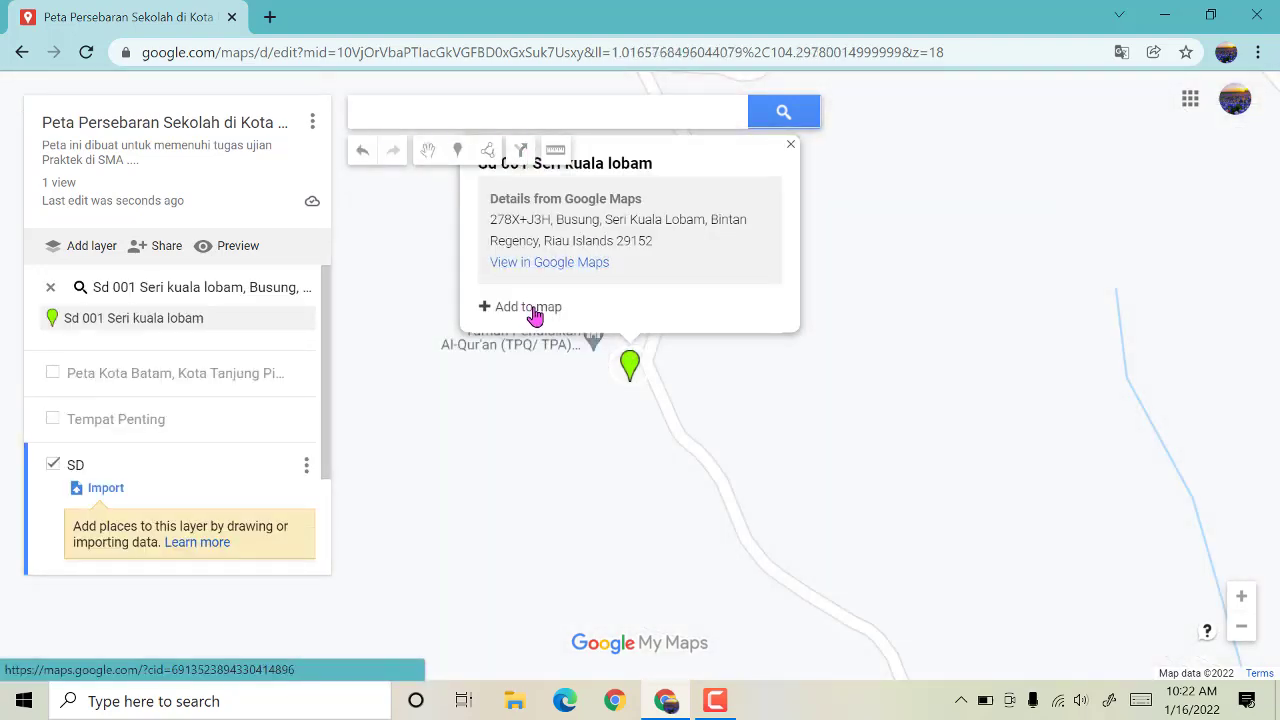
click(528, 307)
Step: Search for "sd 10 batam", choose Jalan Sd Negeri 10 in Tiban Lama and add it to the SD layer
click(420, 113)
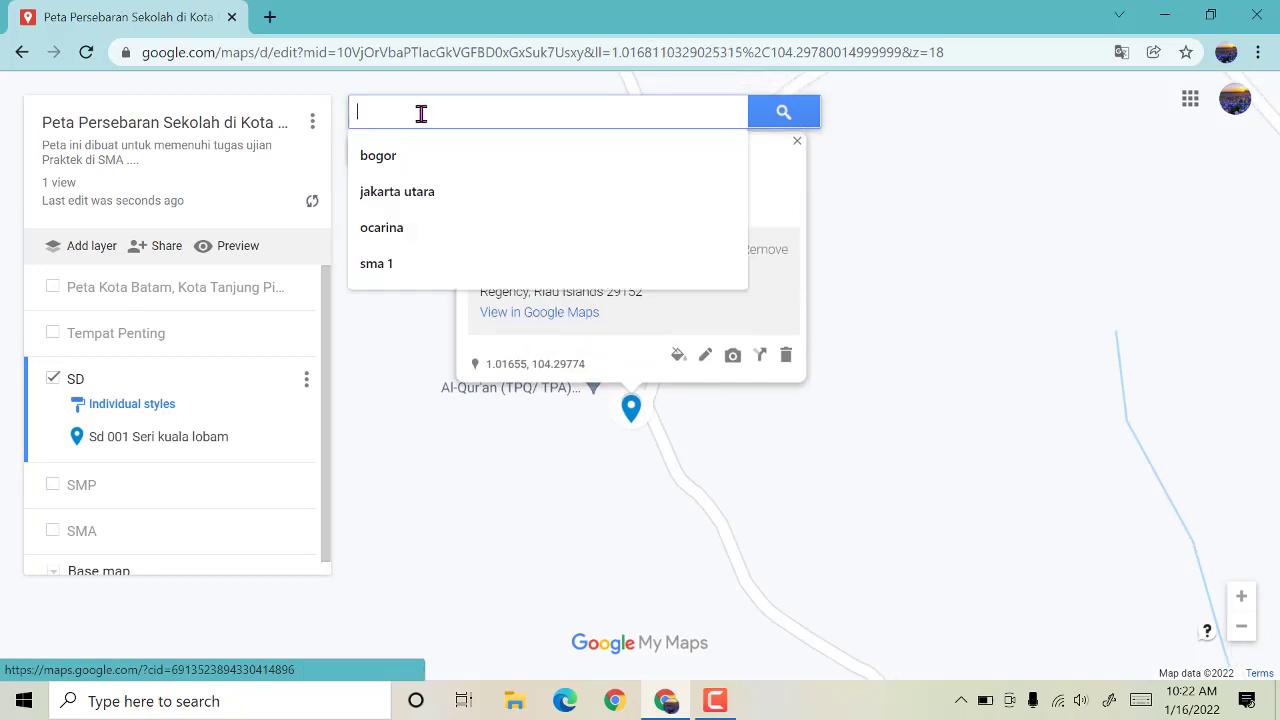
text(sd 10 ba)
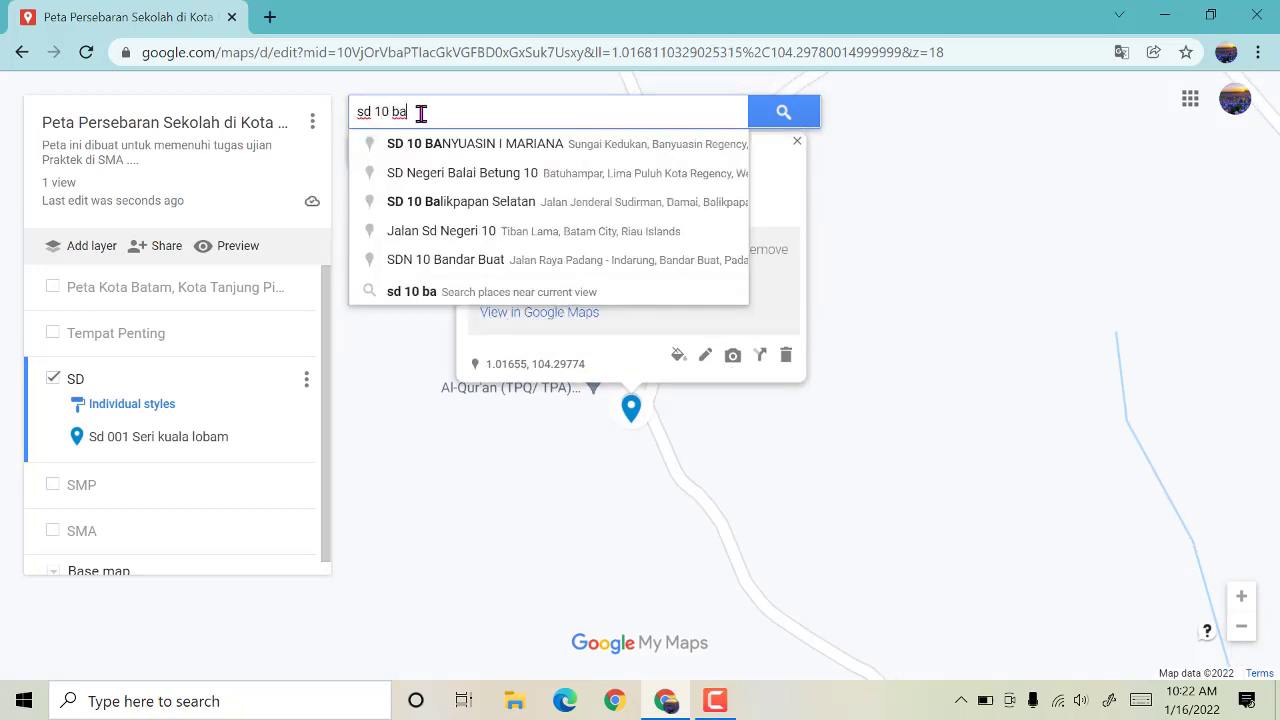
text(tam)
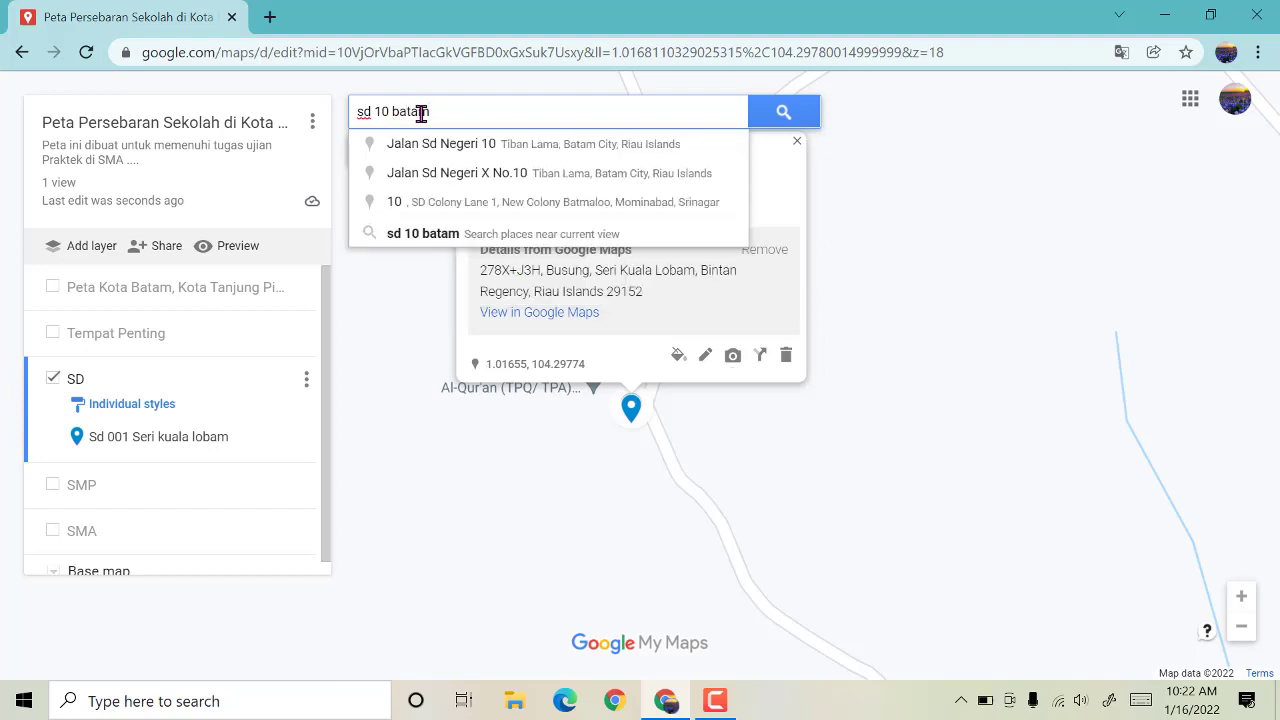
click(523, 153)
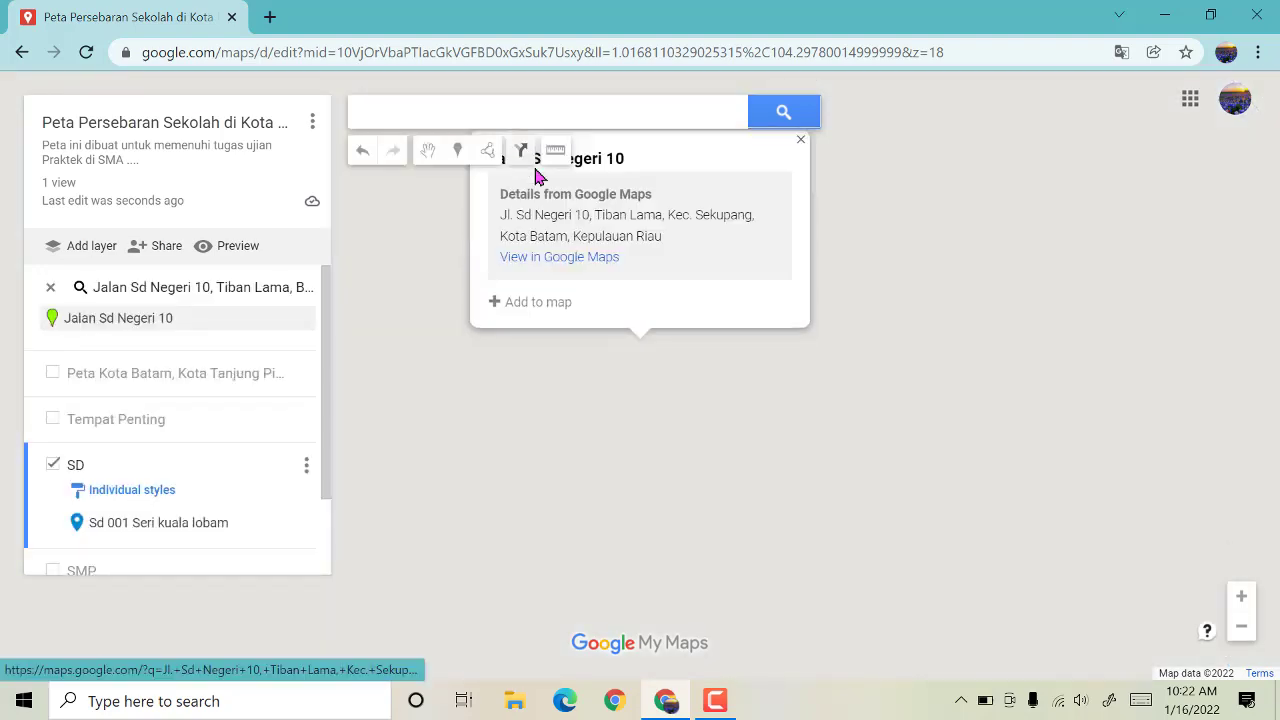
click(550, 312)
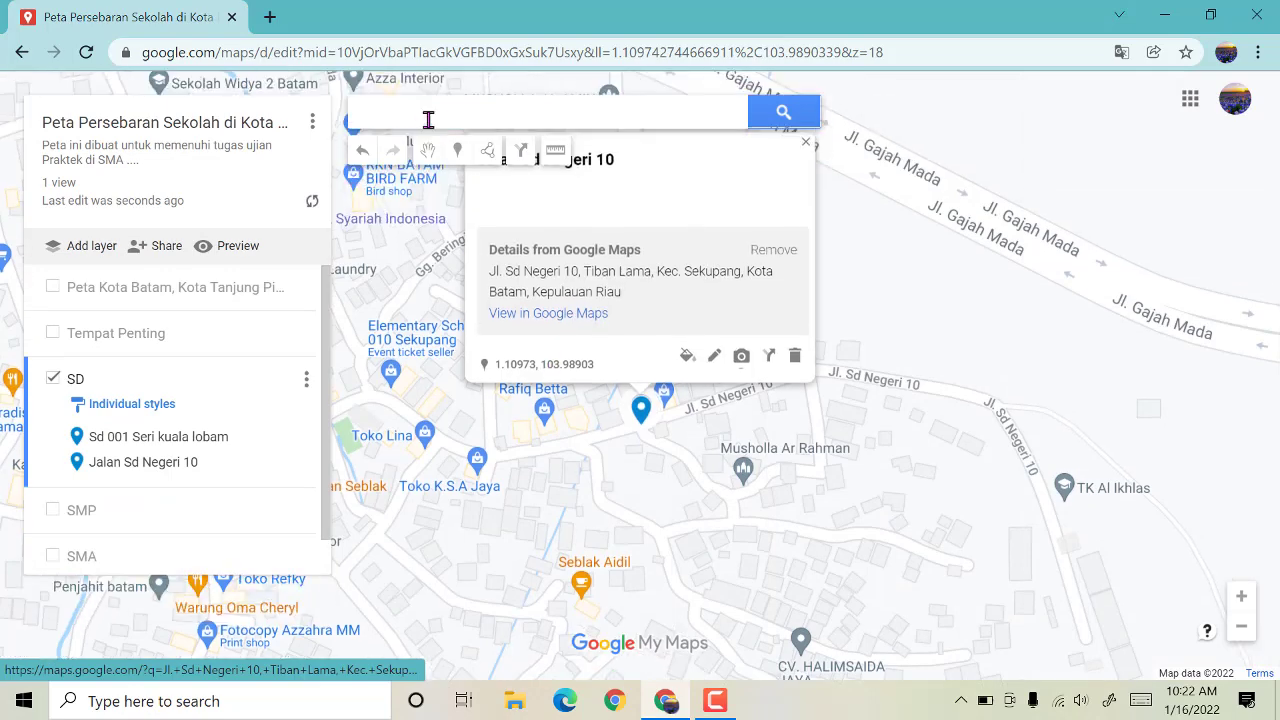
Step: Search for "sd 001 tanjung", choose SD Negeri 001 Tanjungpinang Timur and add it to the SD layer
click(430, 115)
text(sd 00)
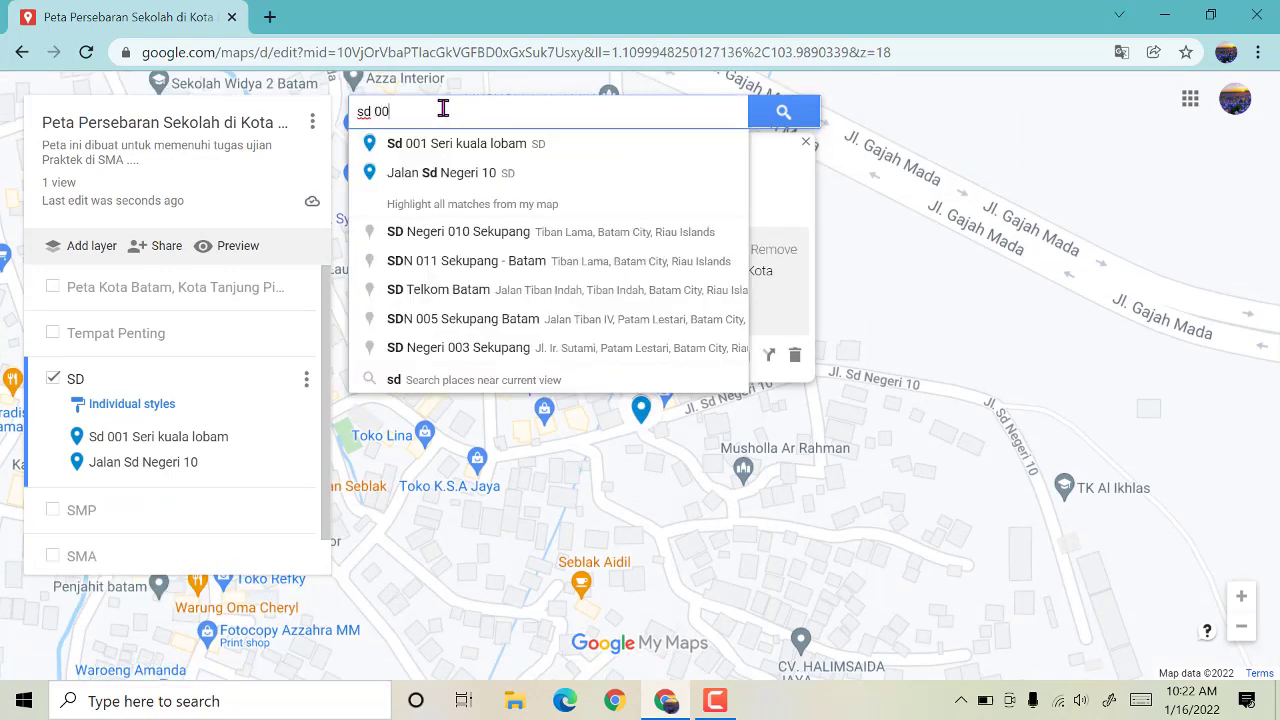
text(1 tanjung)
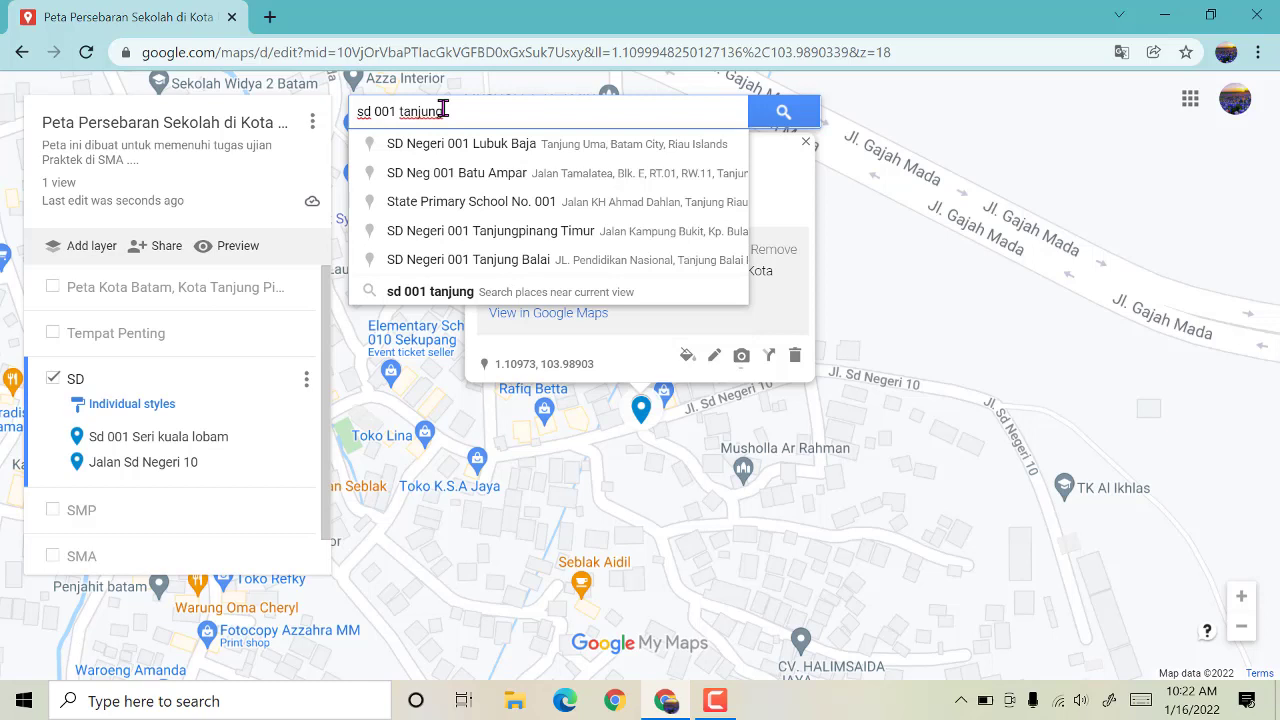
click(573, 233)
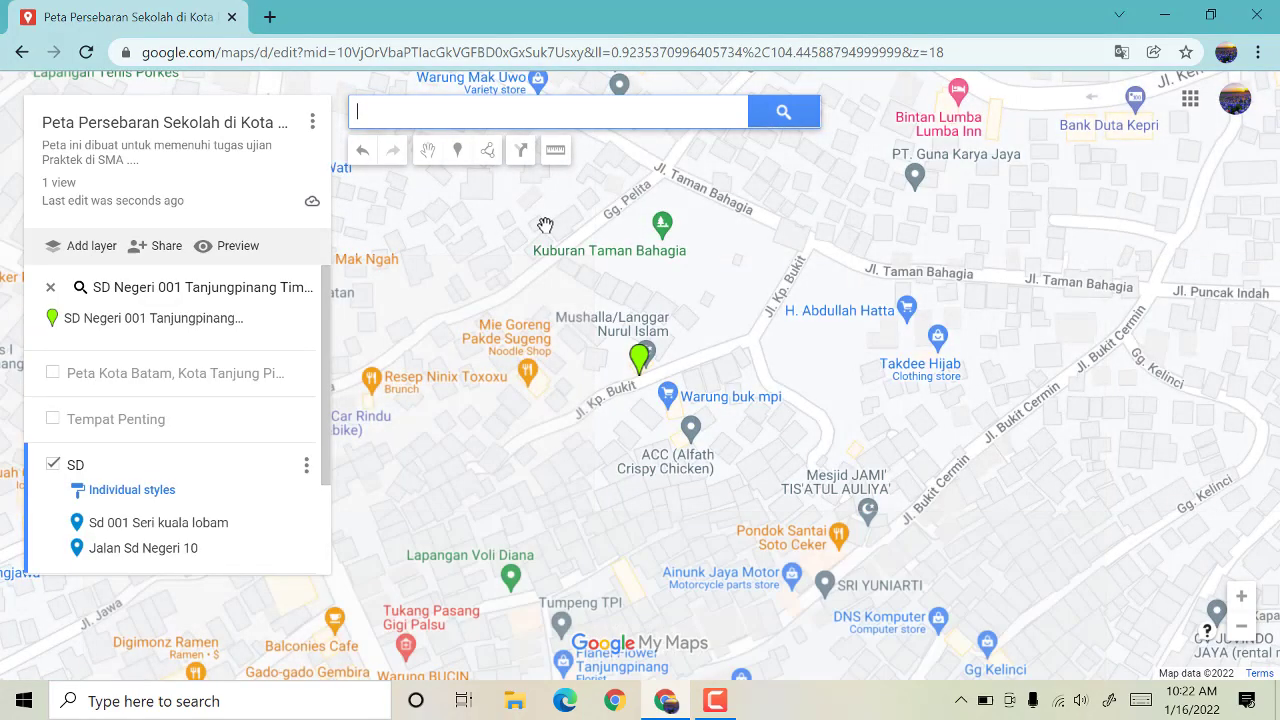
click(640, 358)
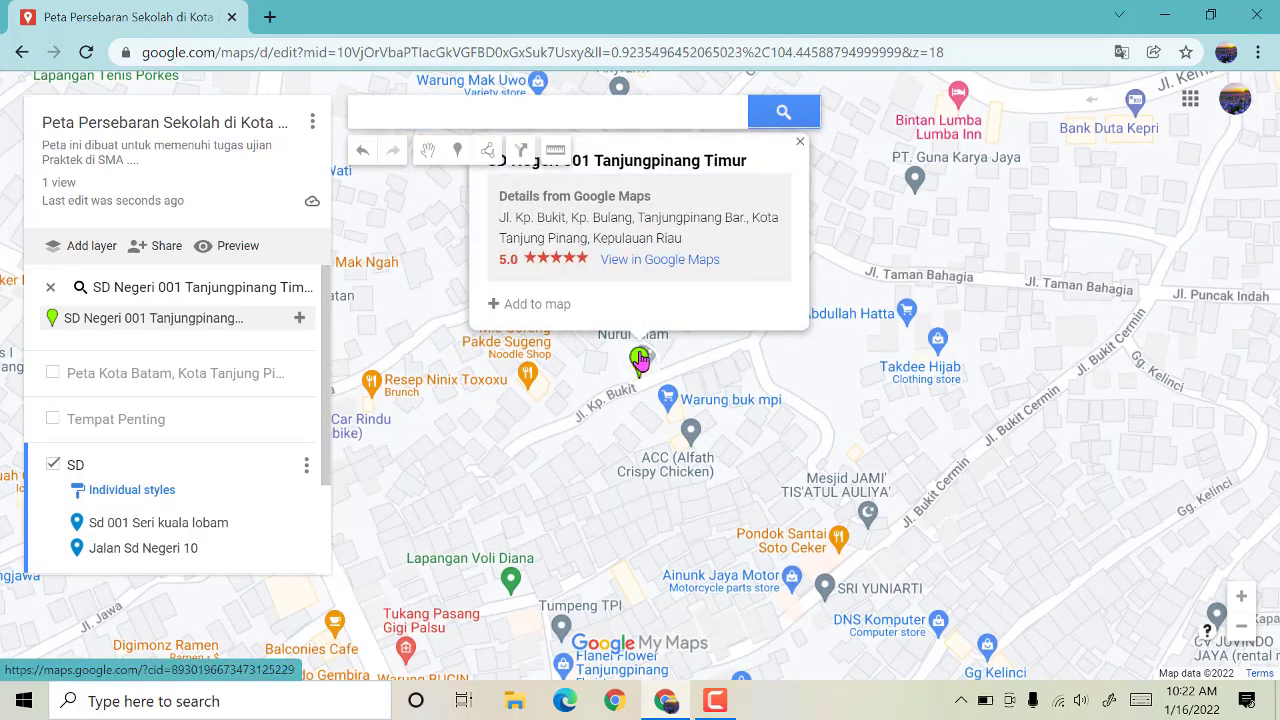
click(531, 307)
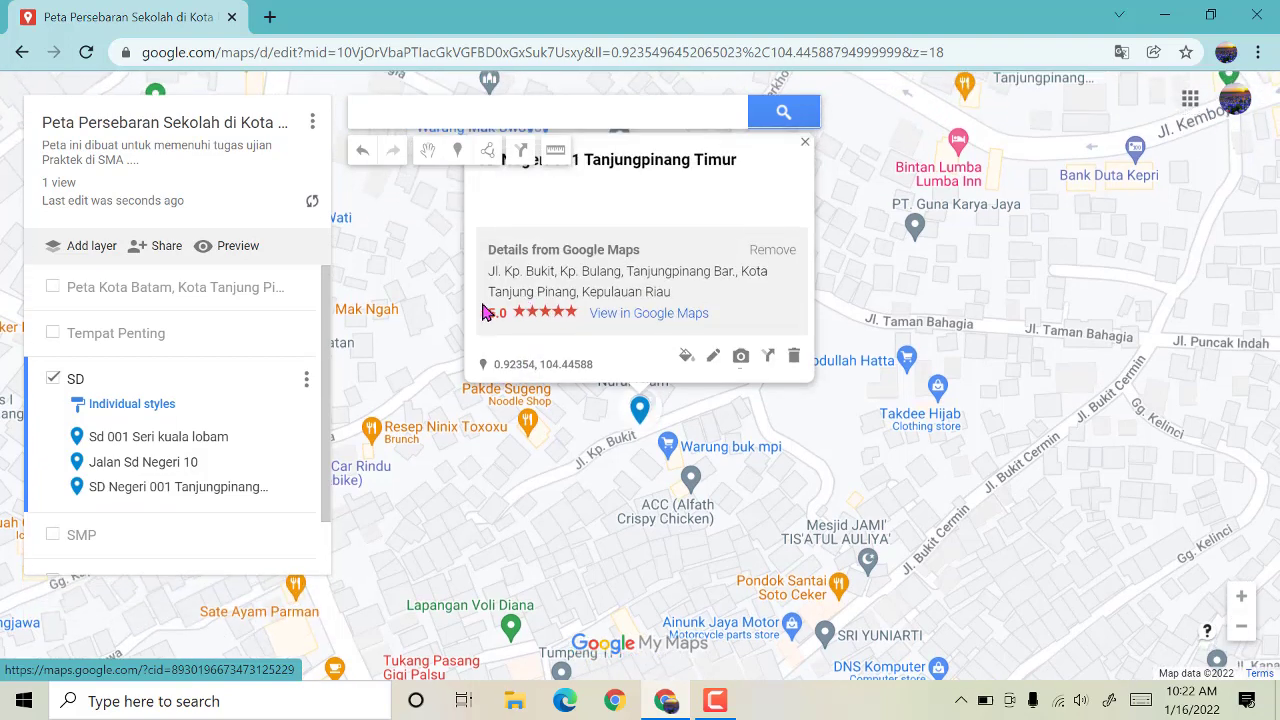
Step: Switch visibility from SD to the SMP layer and add SMK Negeri 5 Batam, found by searching "smp 5 batam"
click(50, 381)
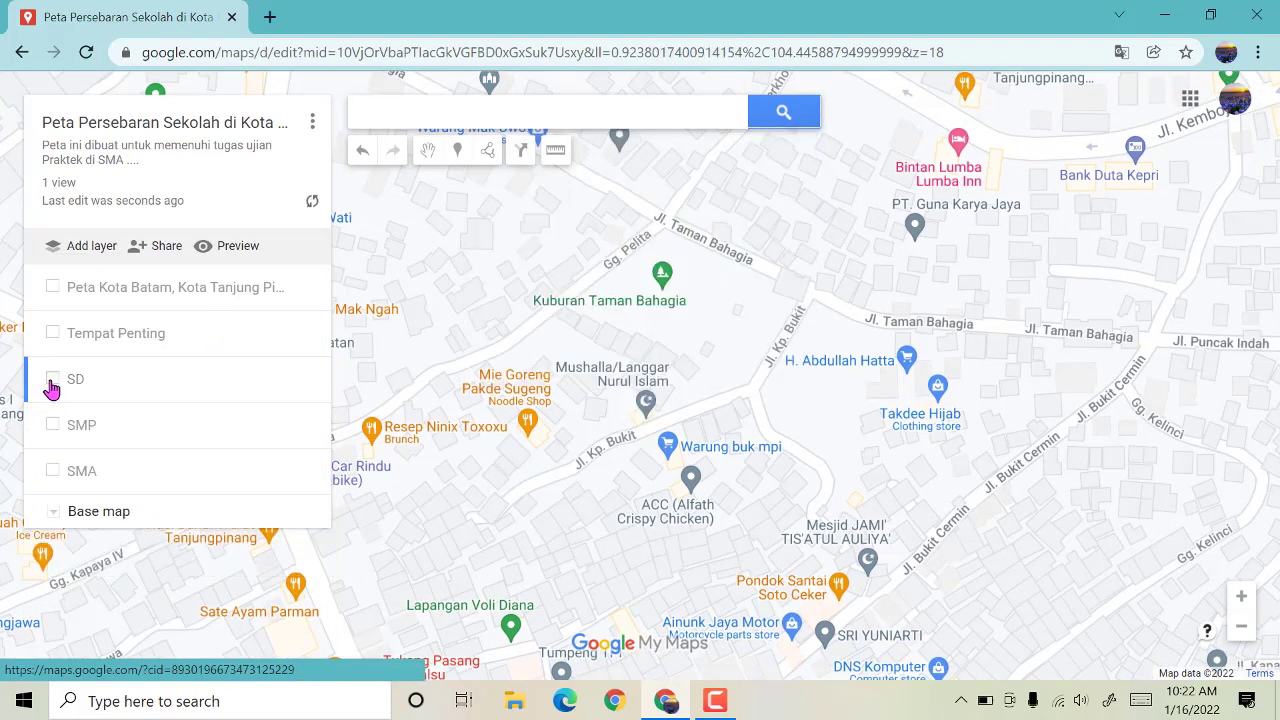
click(53, 425)
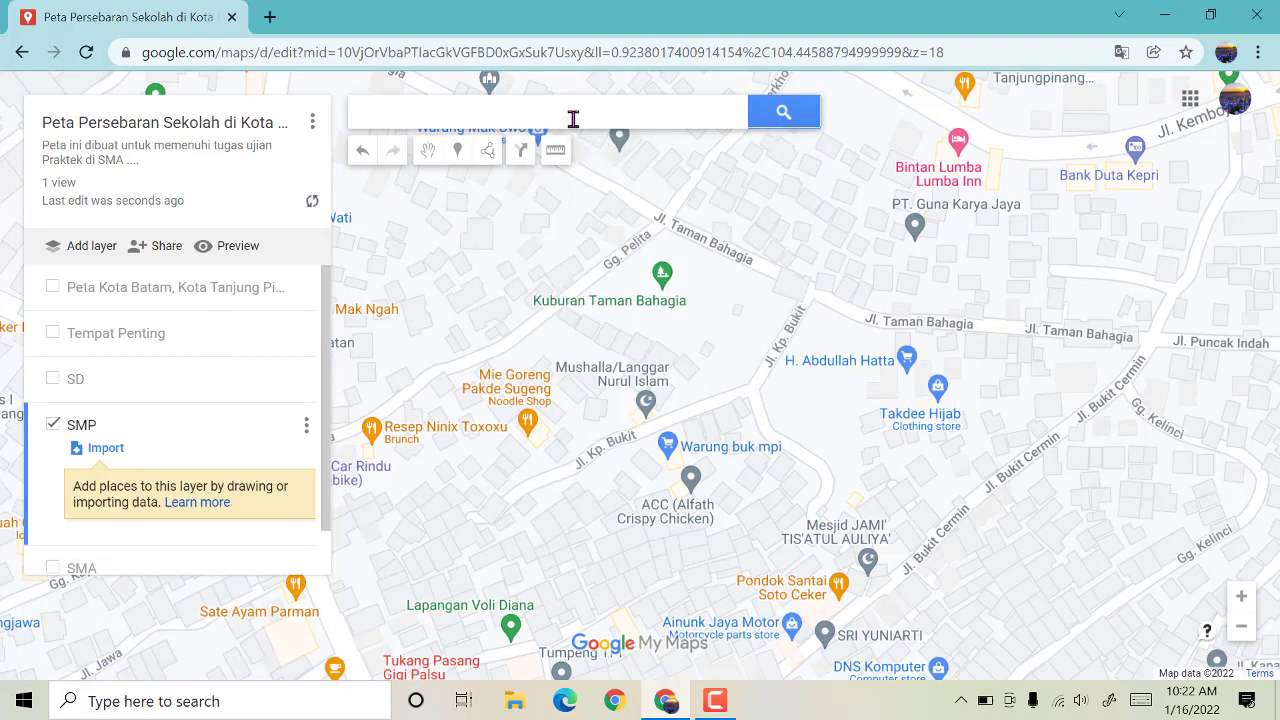
click(585, 113)
text(smp)
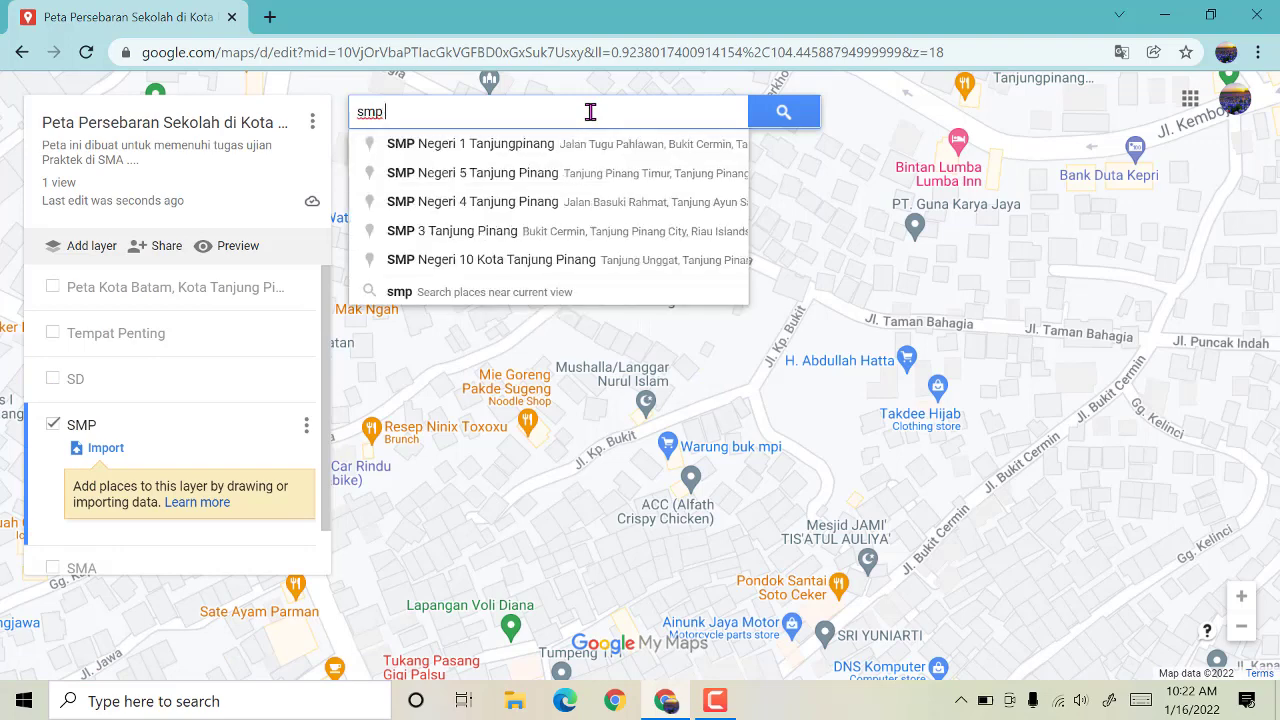
text( 5 batam)
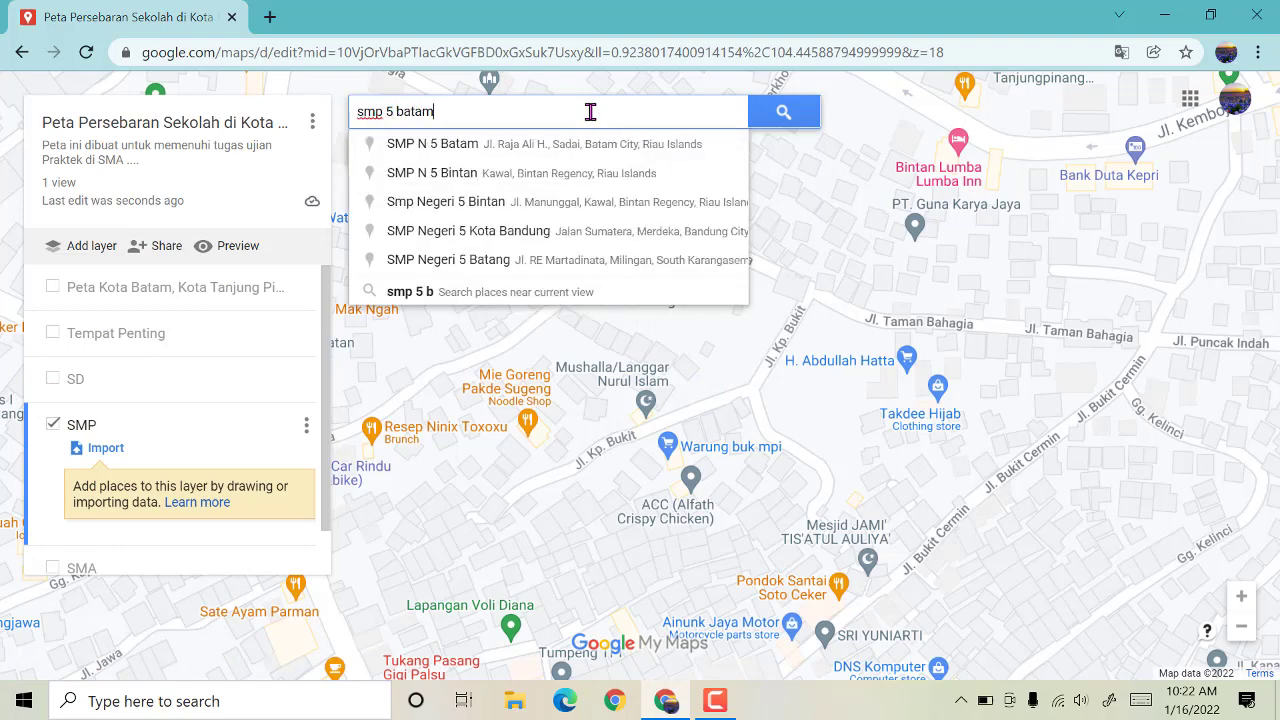
click(592, 152)
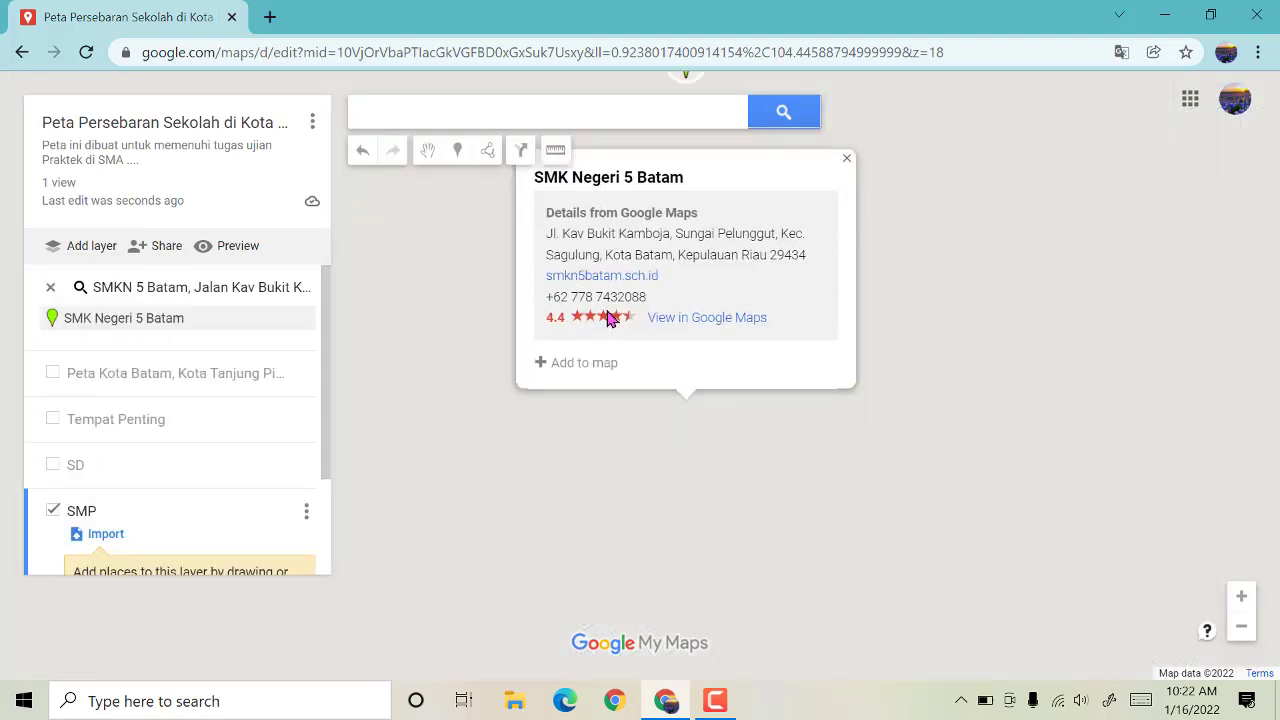
click(594, 369)
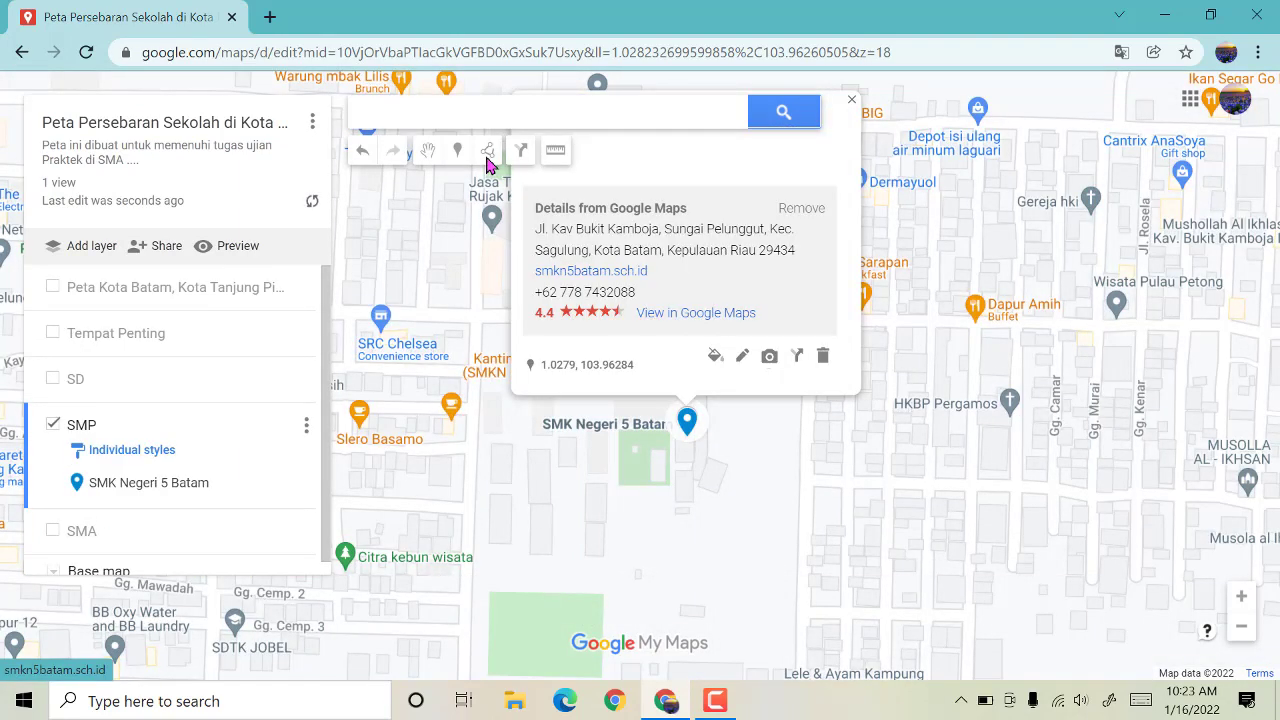
Step: Search for "smp 4 tanju", choose SMP Negeri 4 Tanjung Pinang and add it to the SMP layer
click(504, 110)
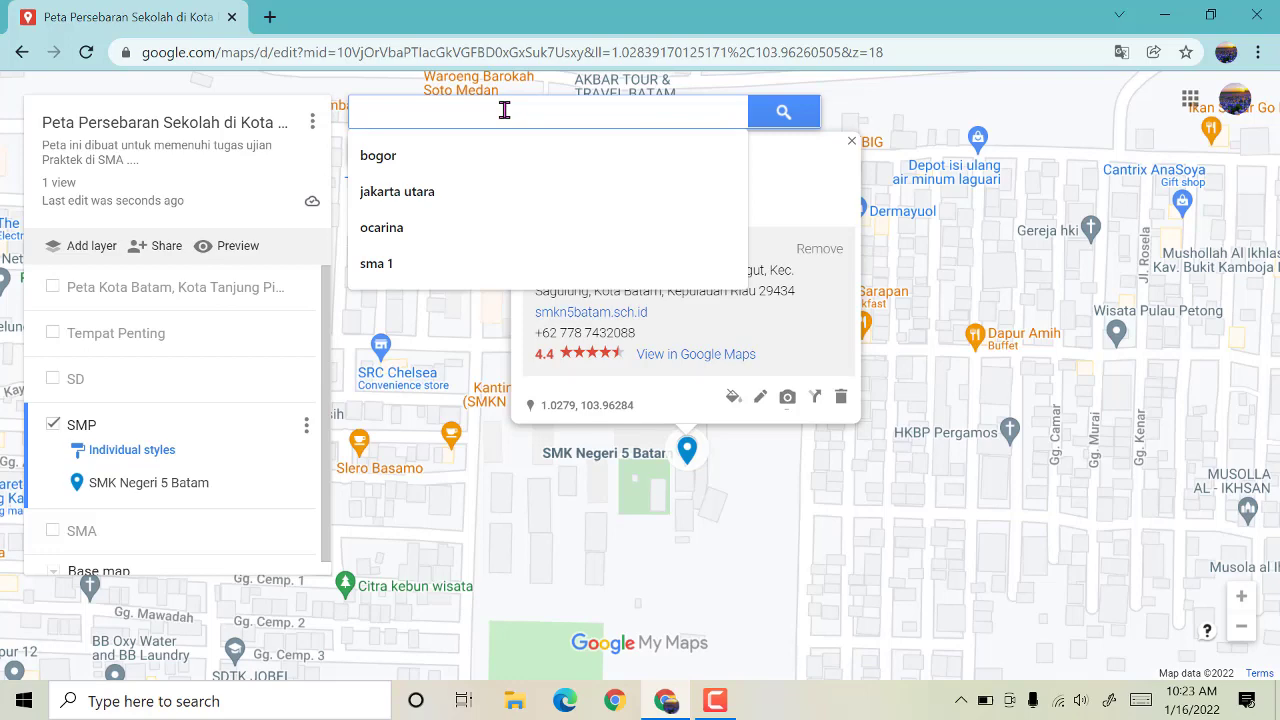
text(smp 4)
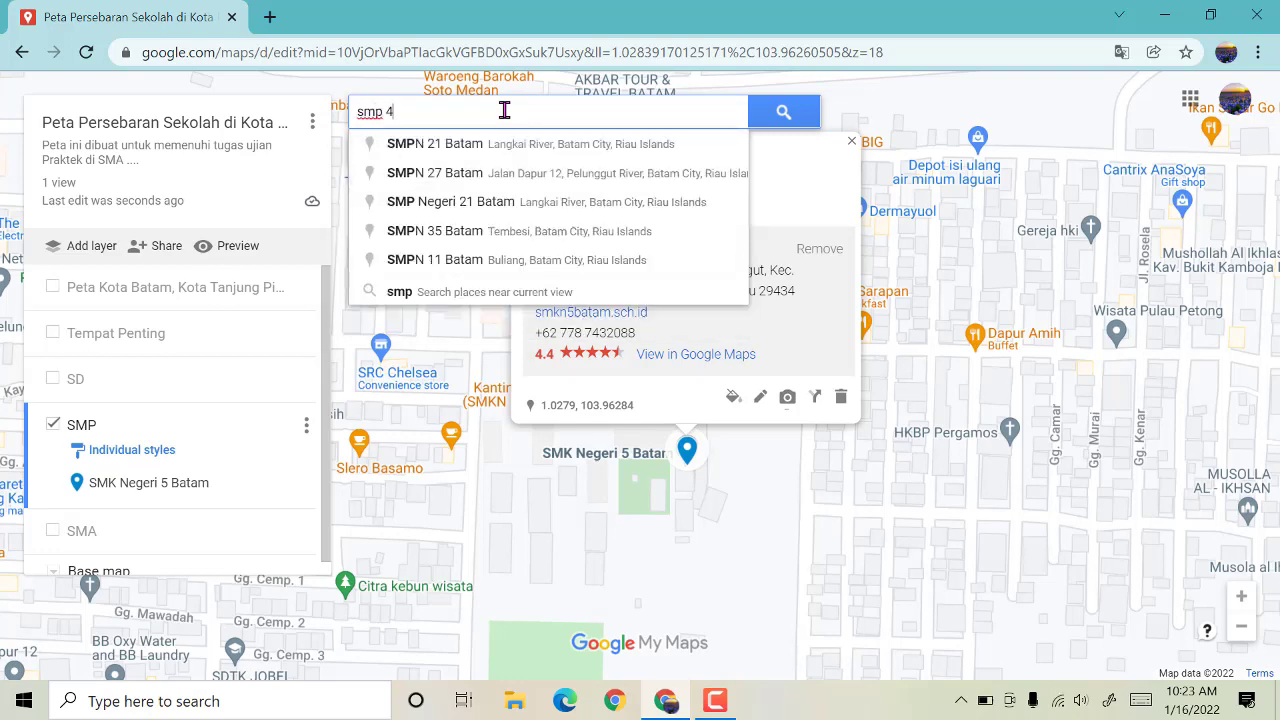
text( tanju)
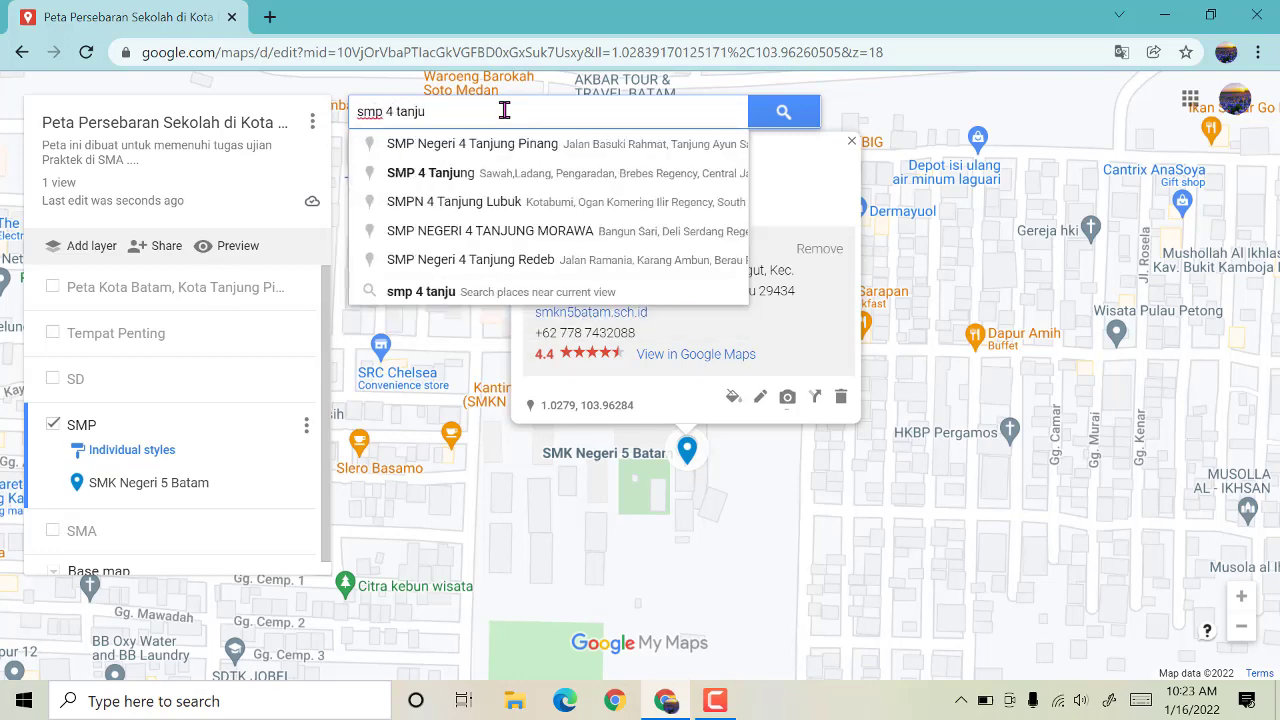
click(532, 146)
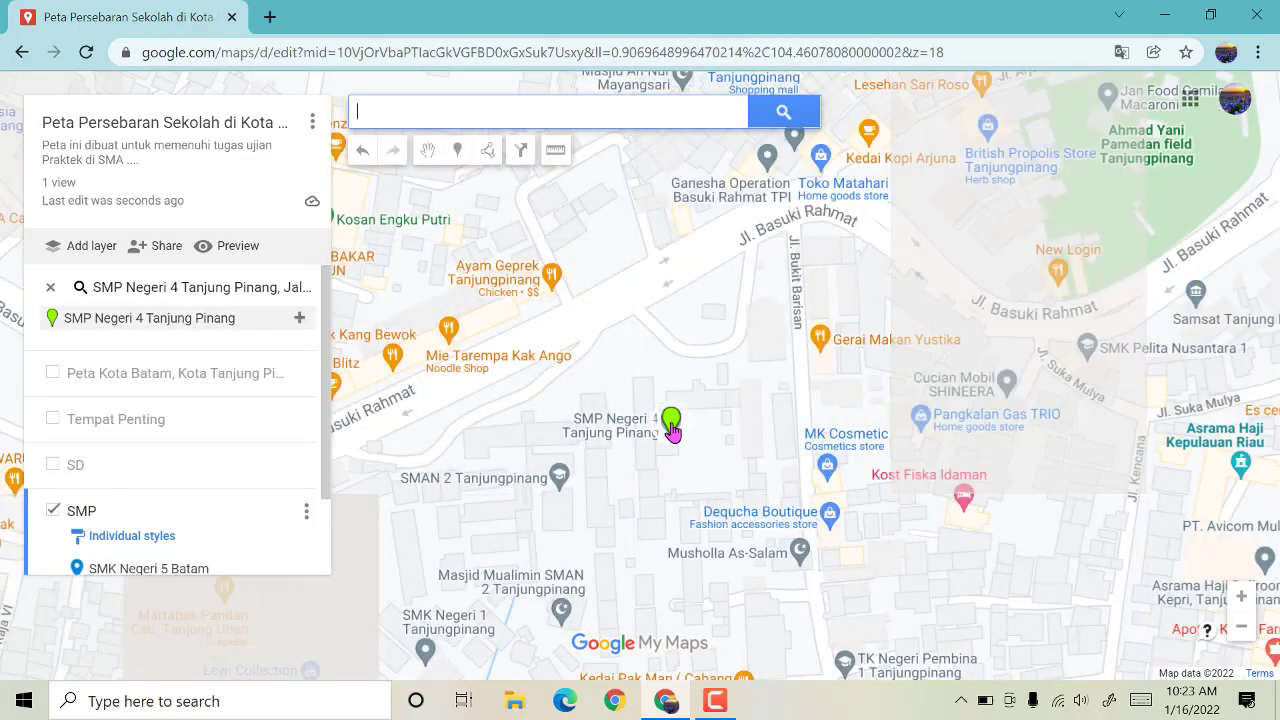
click(671, 428)
click(567, 366)
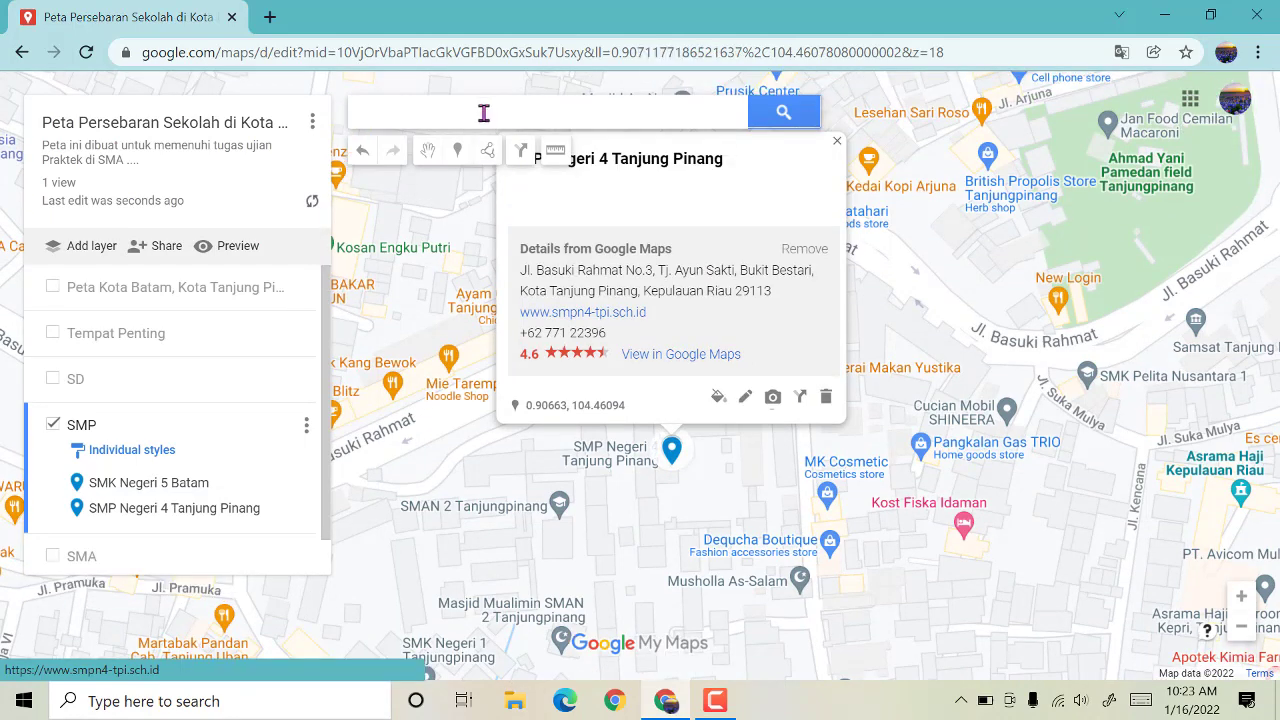
Step: Search for "smp 2 bintan", choose Smp 2 tanjung pinang timur and add it to the SMP layer
click(489, 113)
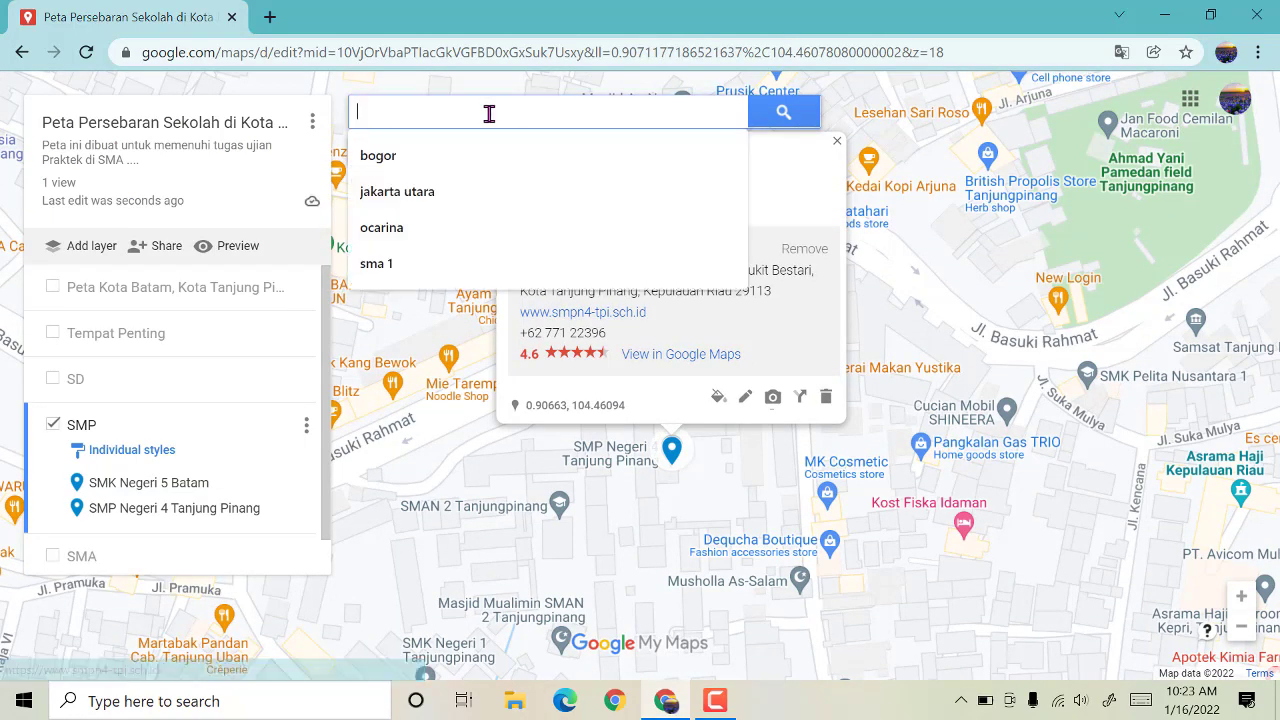
text(ta)
key(BackSpace)
key(BackSpace)
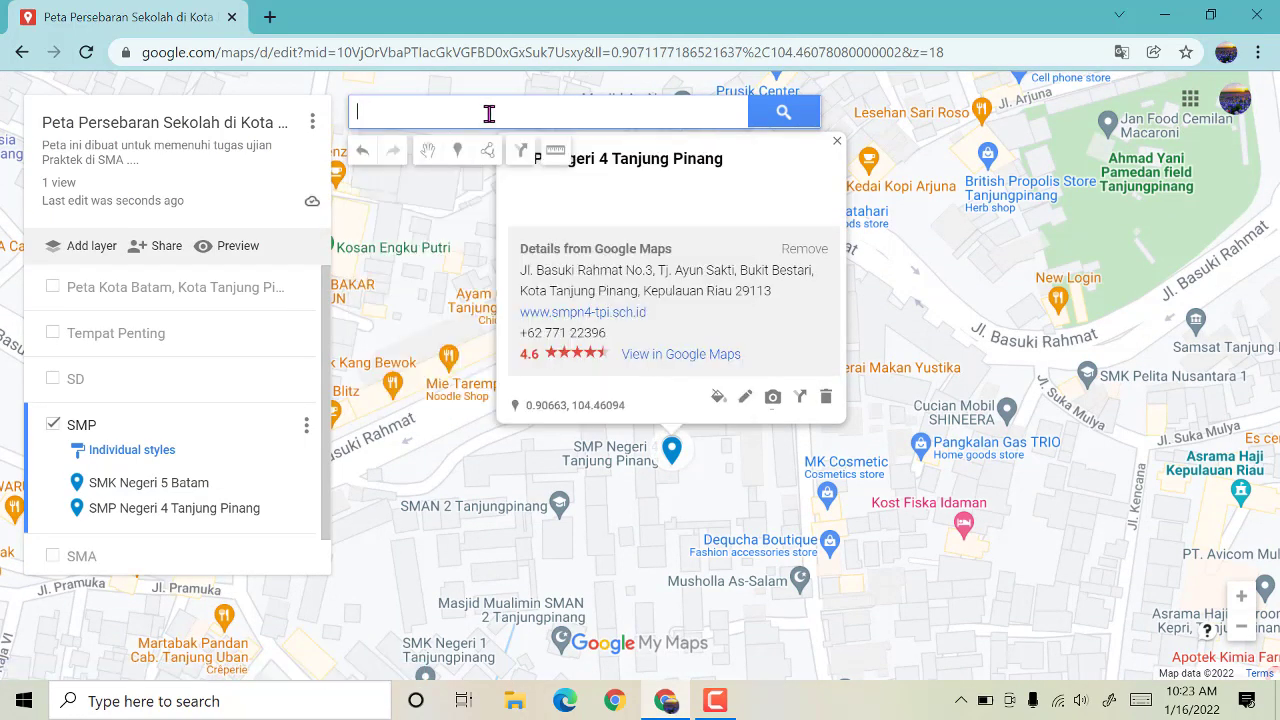
text(smp)
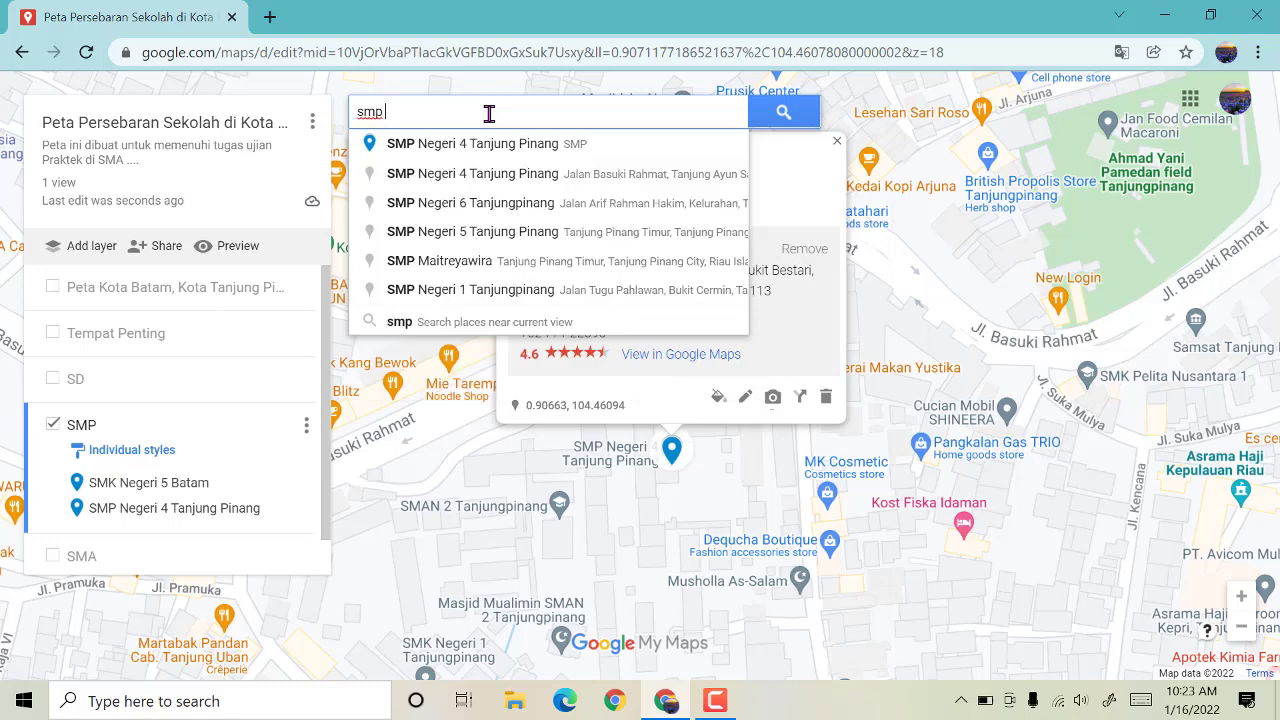
text( 2 )
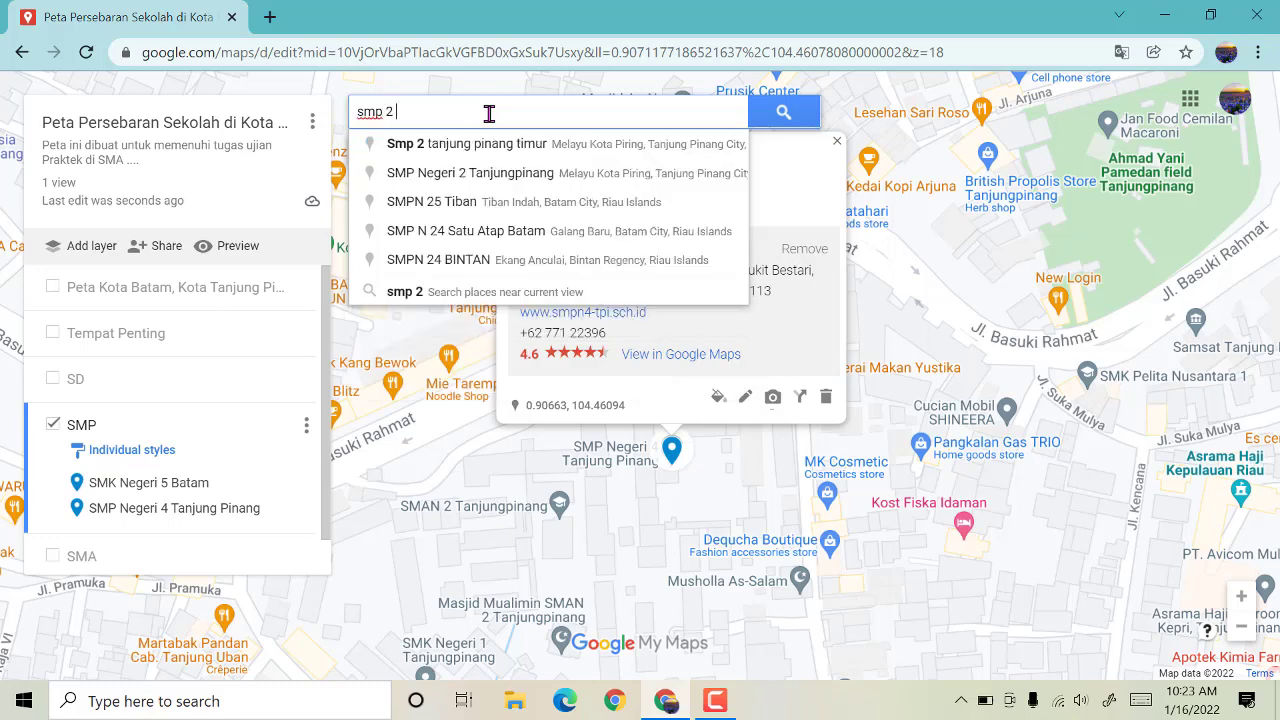
text(bintan)
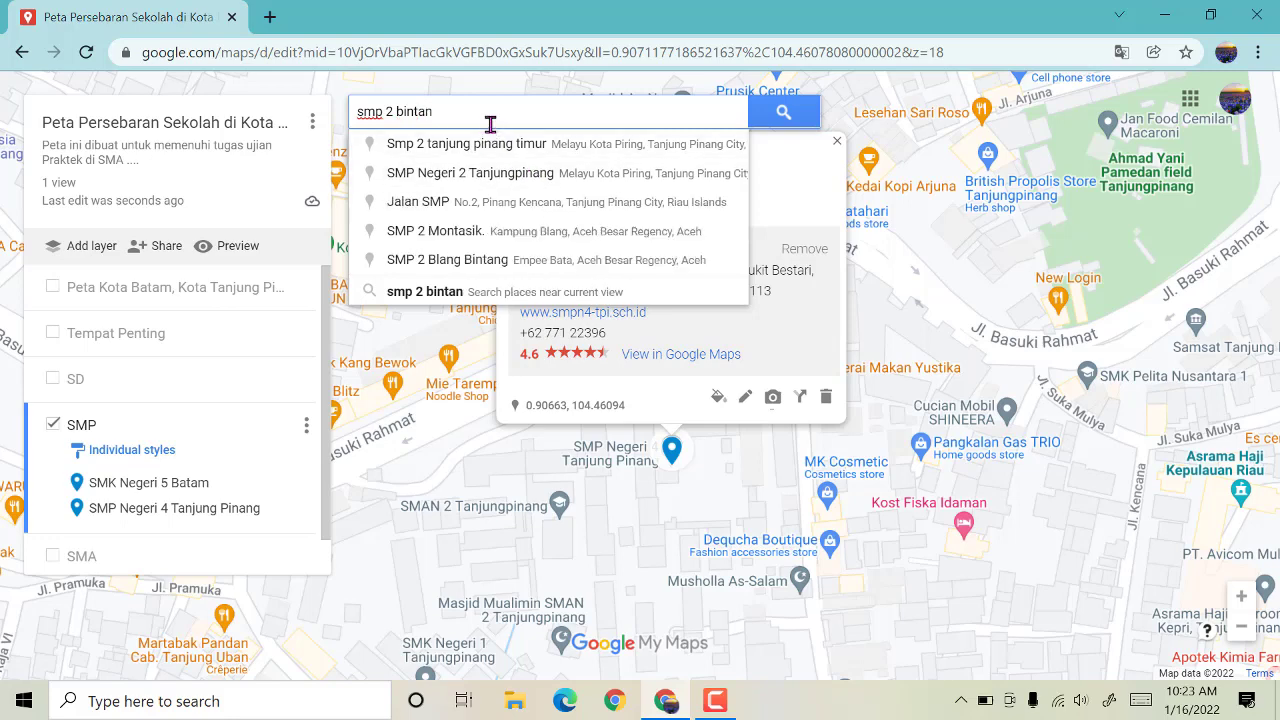
click(524, 148)
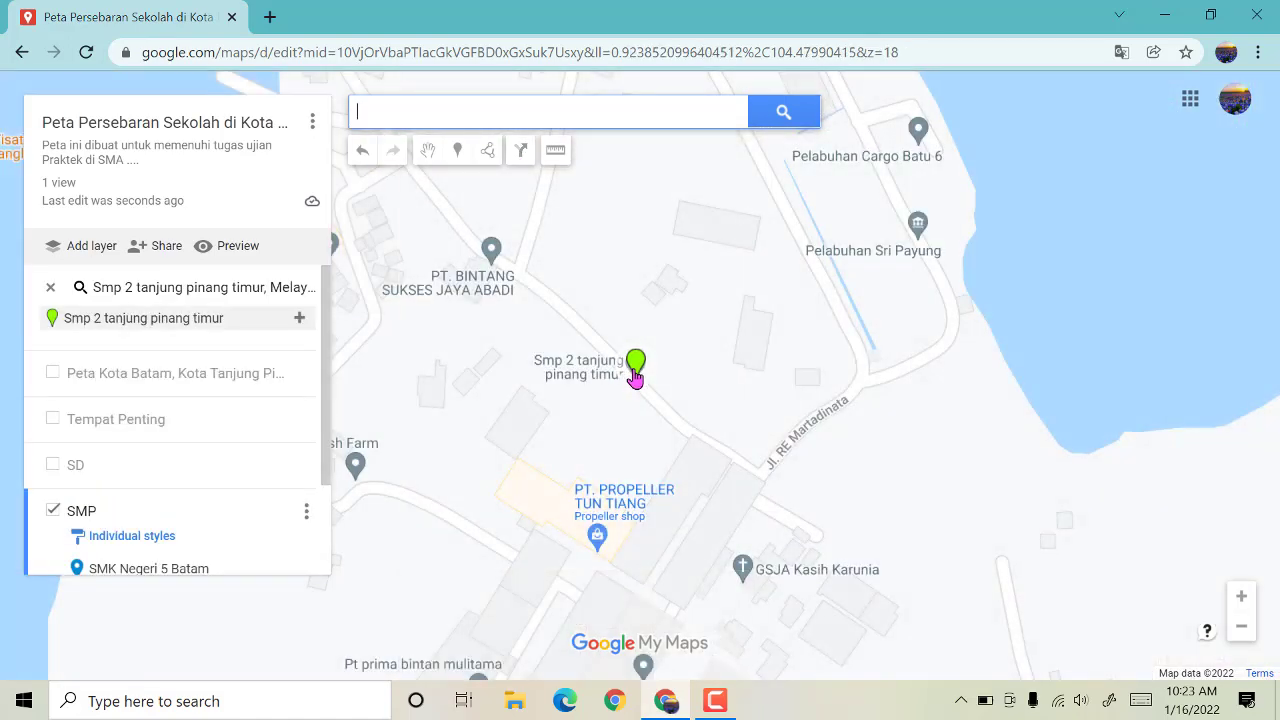
click(634, 372)
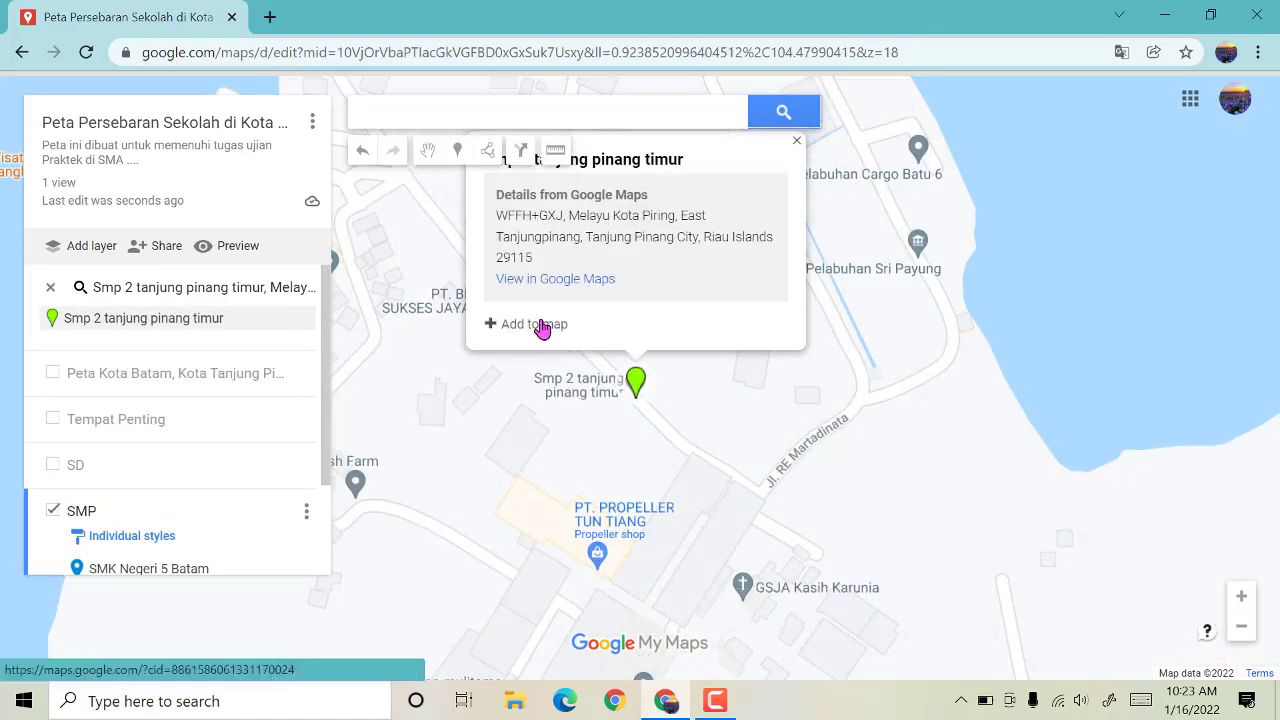
click(543, 325)
Step: Switch visibility from SMP to the SMA layer and add Sekolah Pelita Utama on Jalan Yos Sudarso, found by searching "sekolah pelita utama"
click(53, 424)
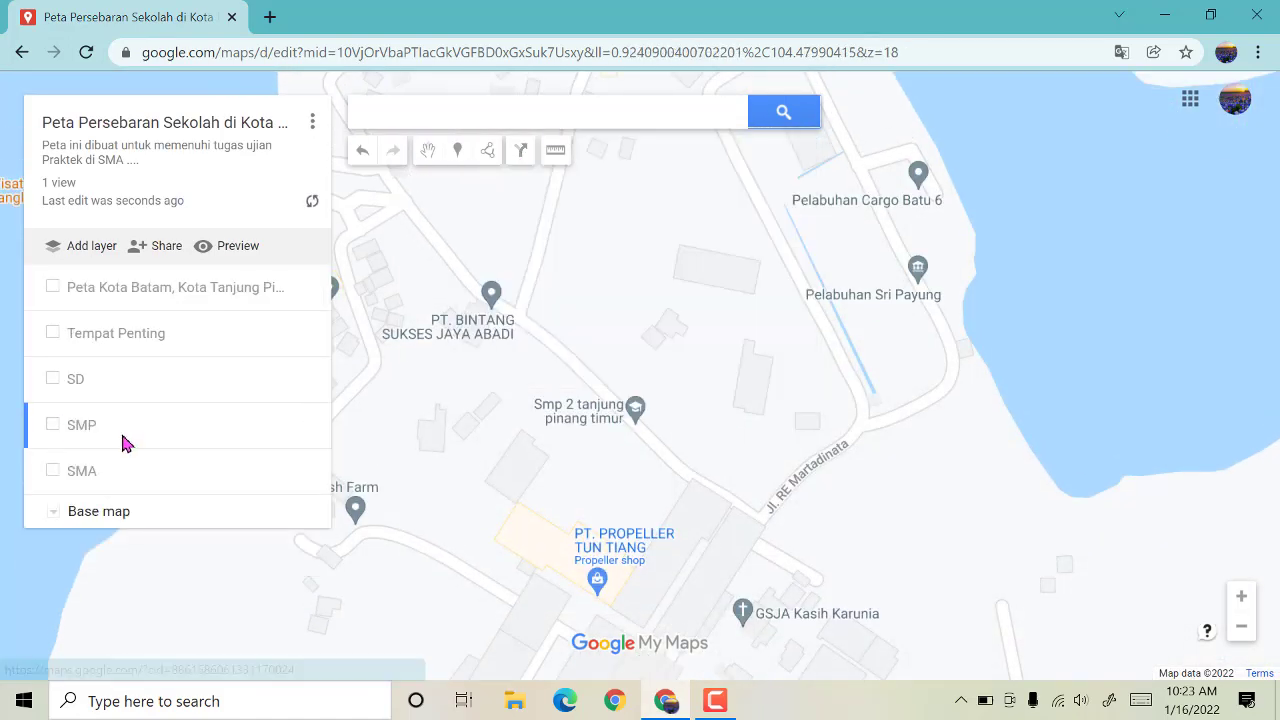
click(53, 471)
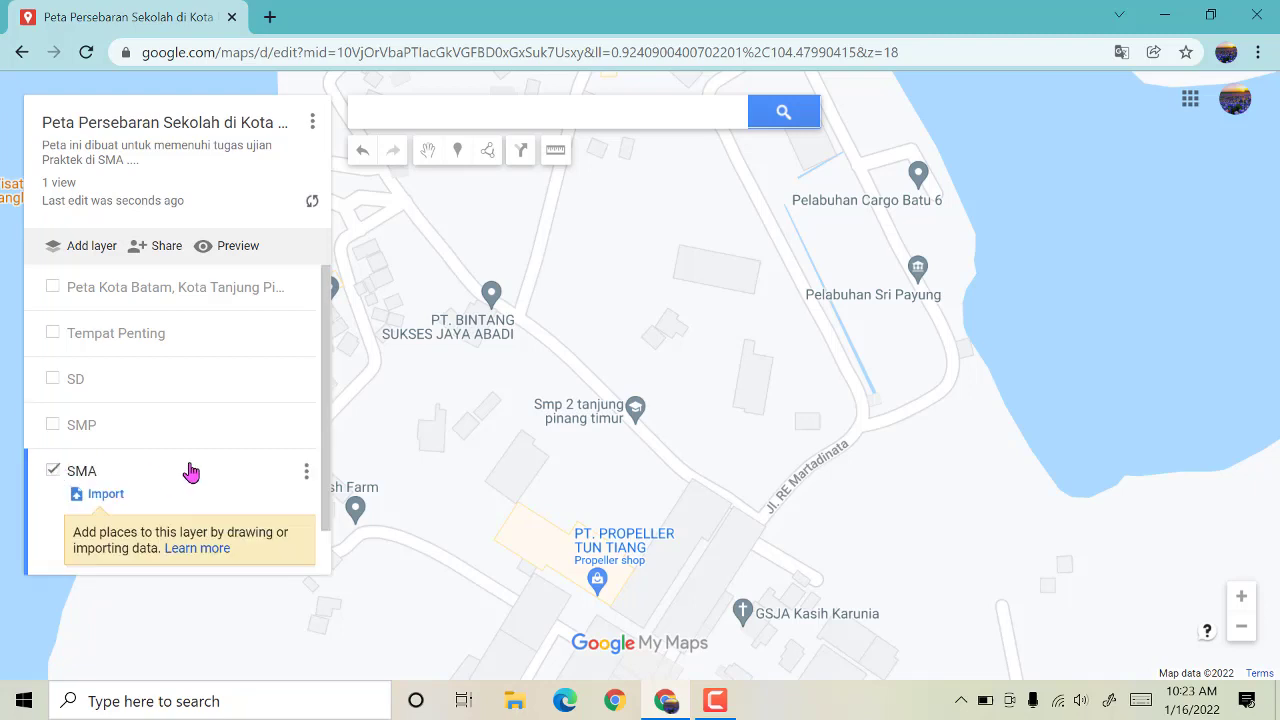
click(488, 116)
text(sekola)
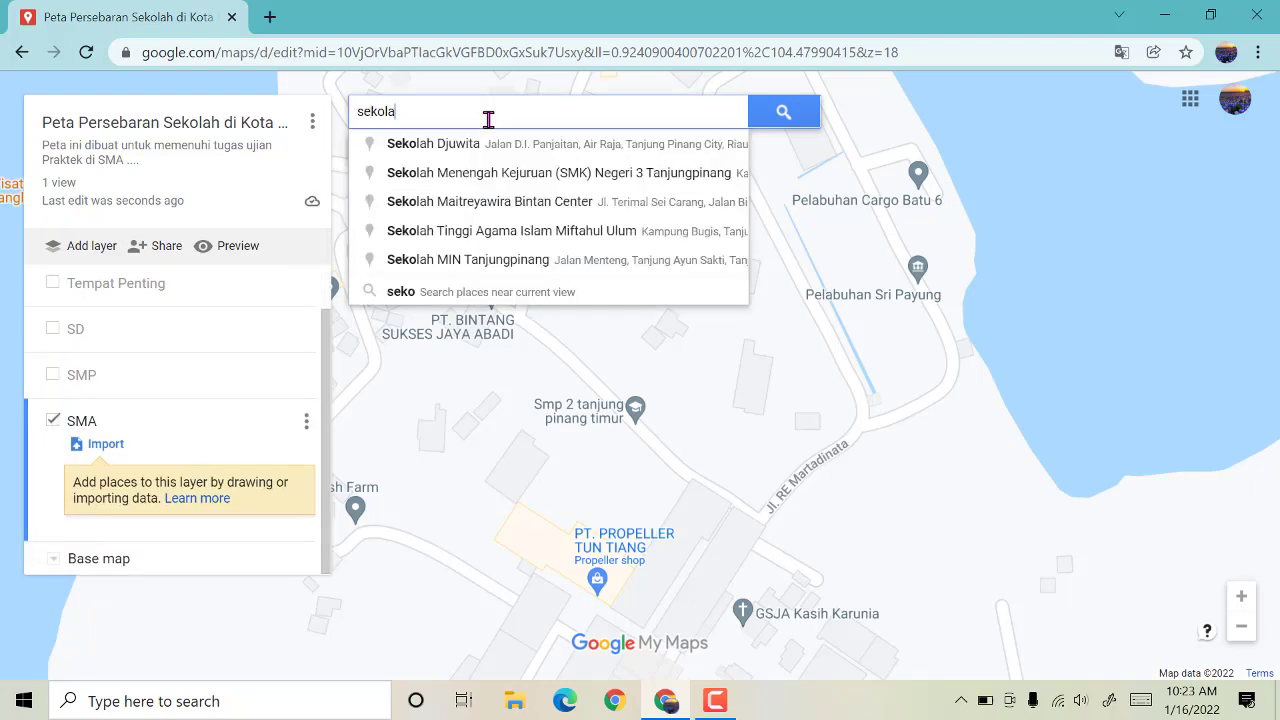
text(h pelita utama)
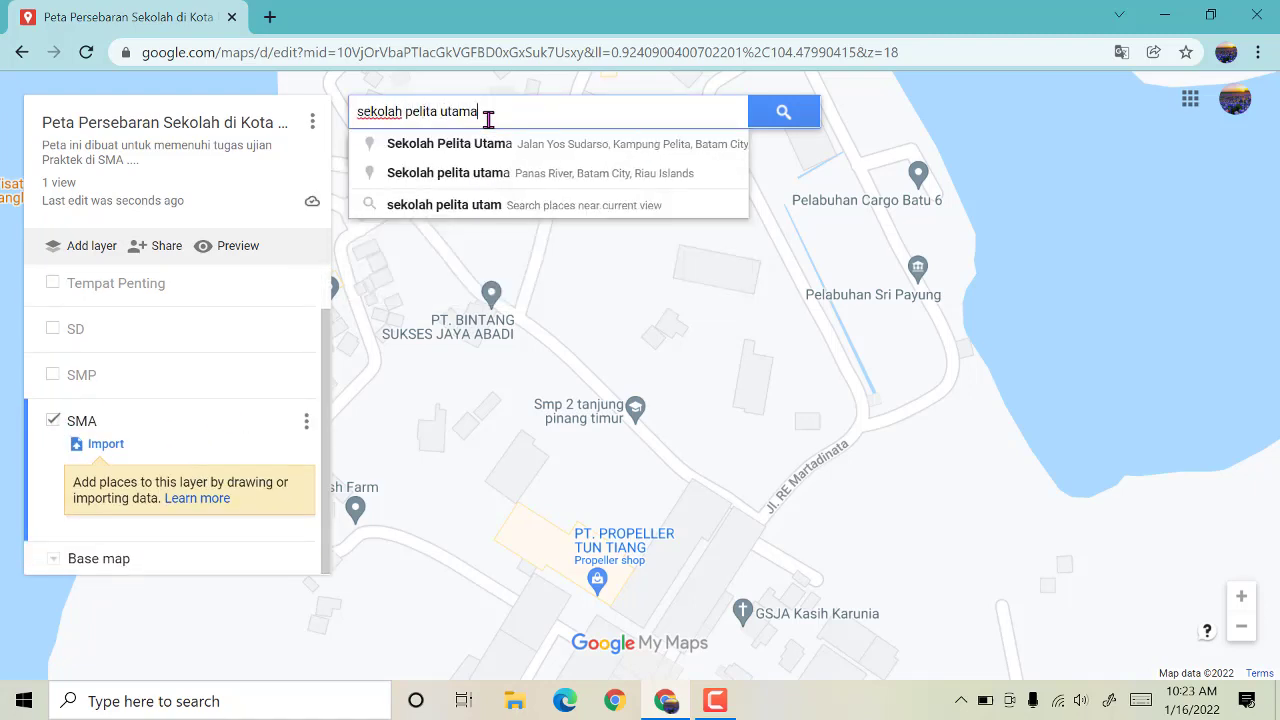
click(537, 154)
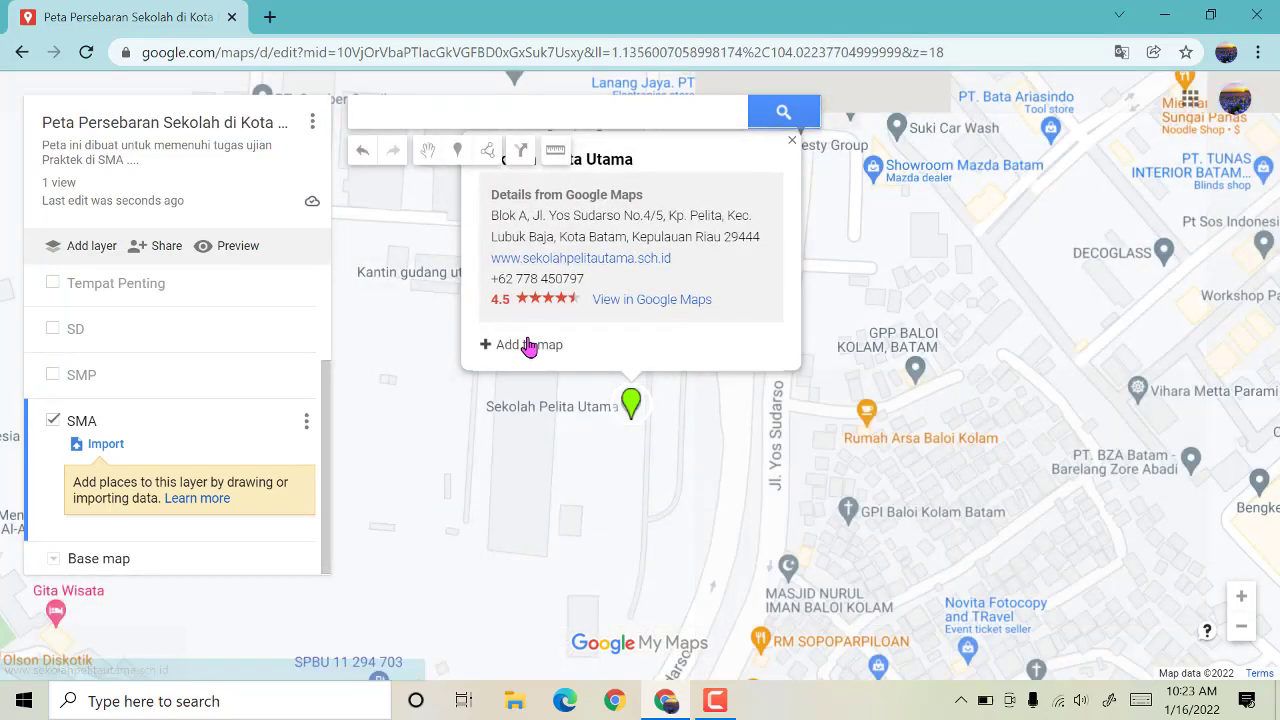
click(527, 344)
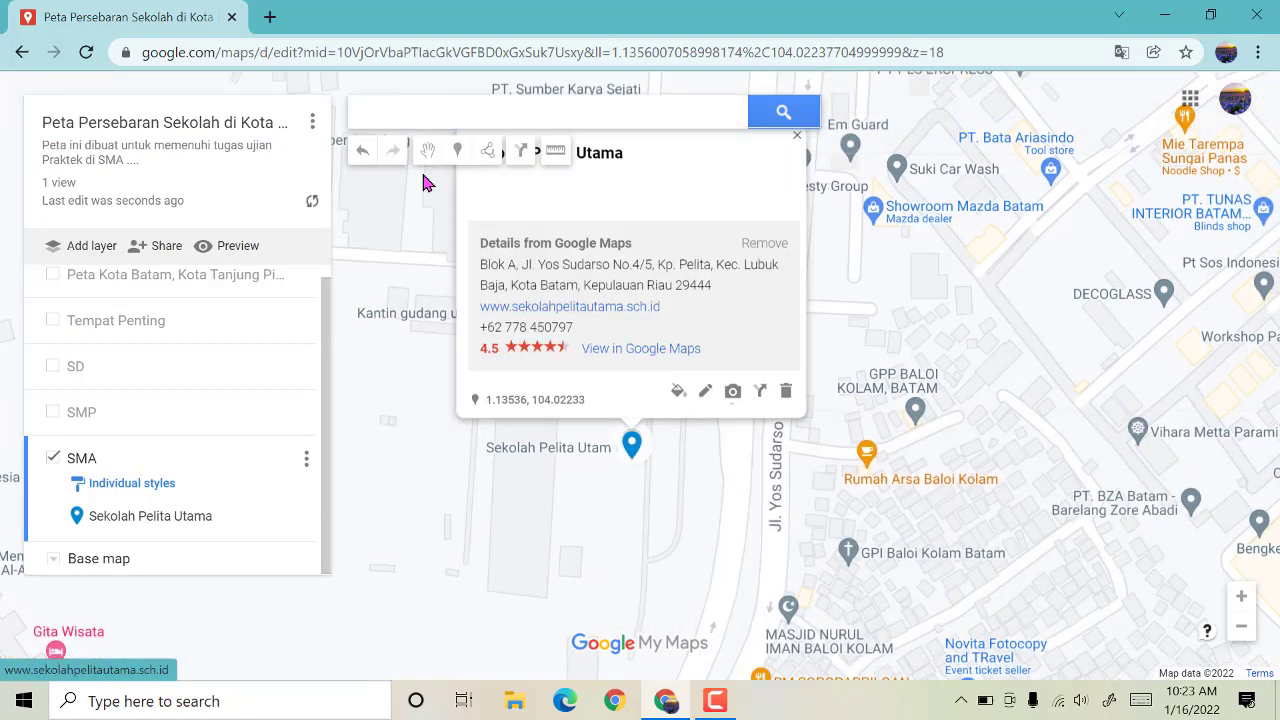
Step: Search for "sma 1 tanjung", choose SMA N 1 Tanjungpinang and add it to the SMA layer
click(414, 106)
text(sma )
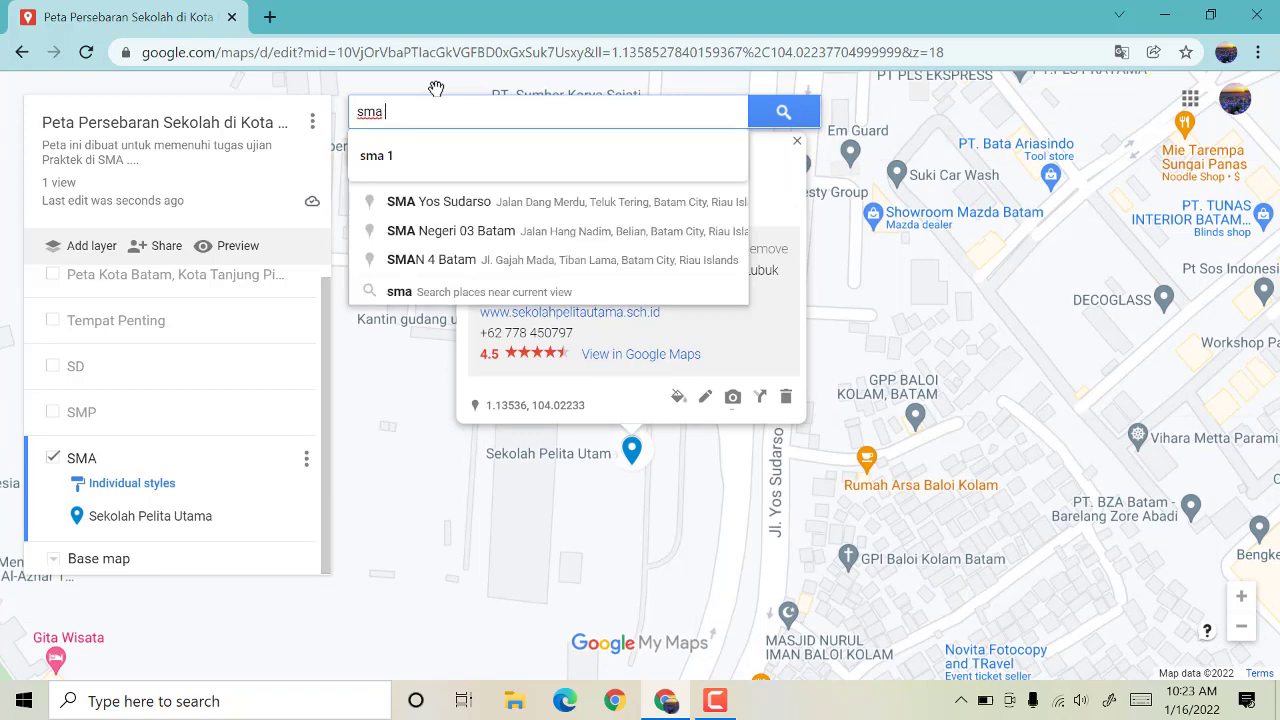
text(1 tanjung)
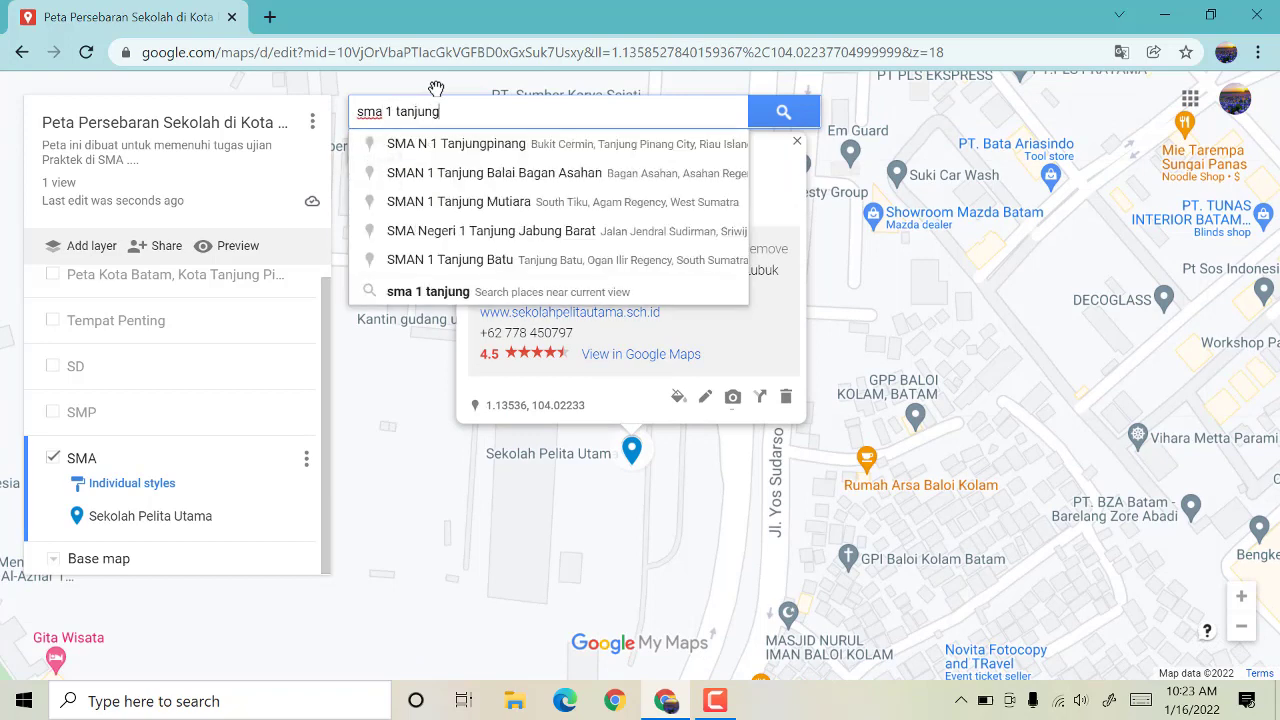
click(497, 146)
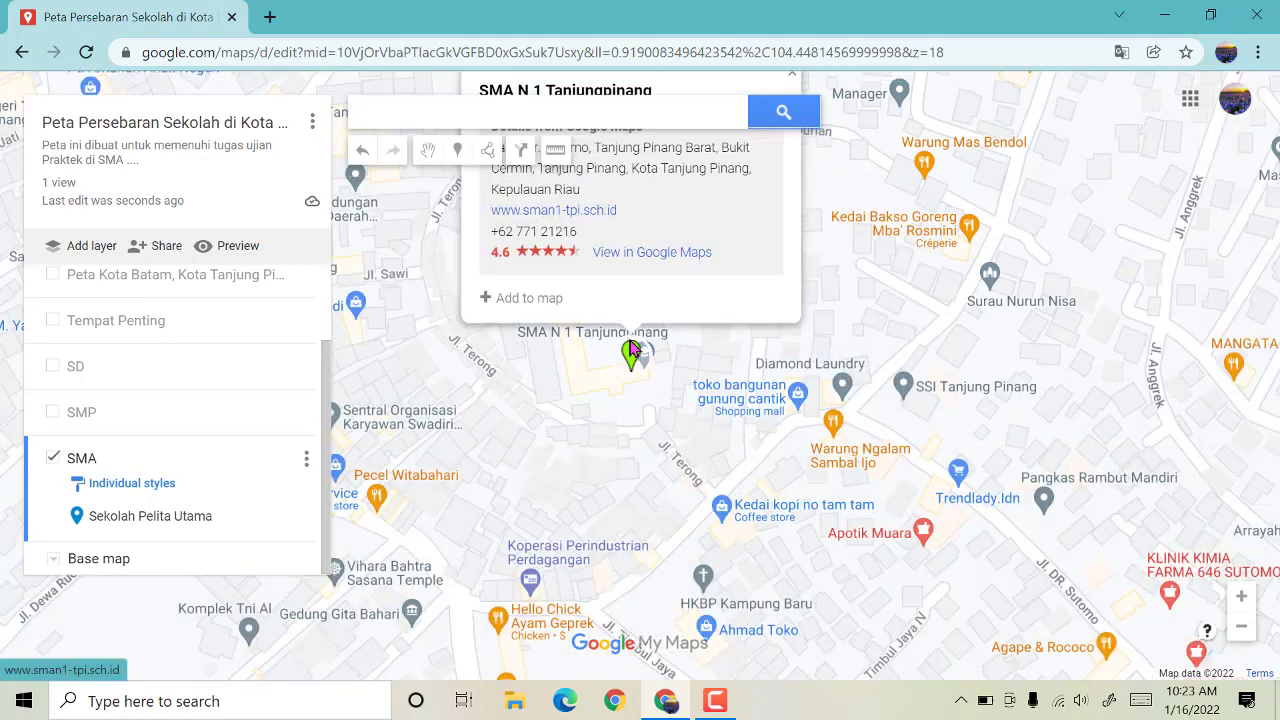
click(508, 367)
Step: Search for "sma 1 bintan", add SMA Negeri 1 Bintan Timur to the SMA layer and close its details
click(446, 107)
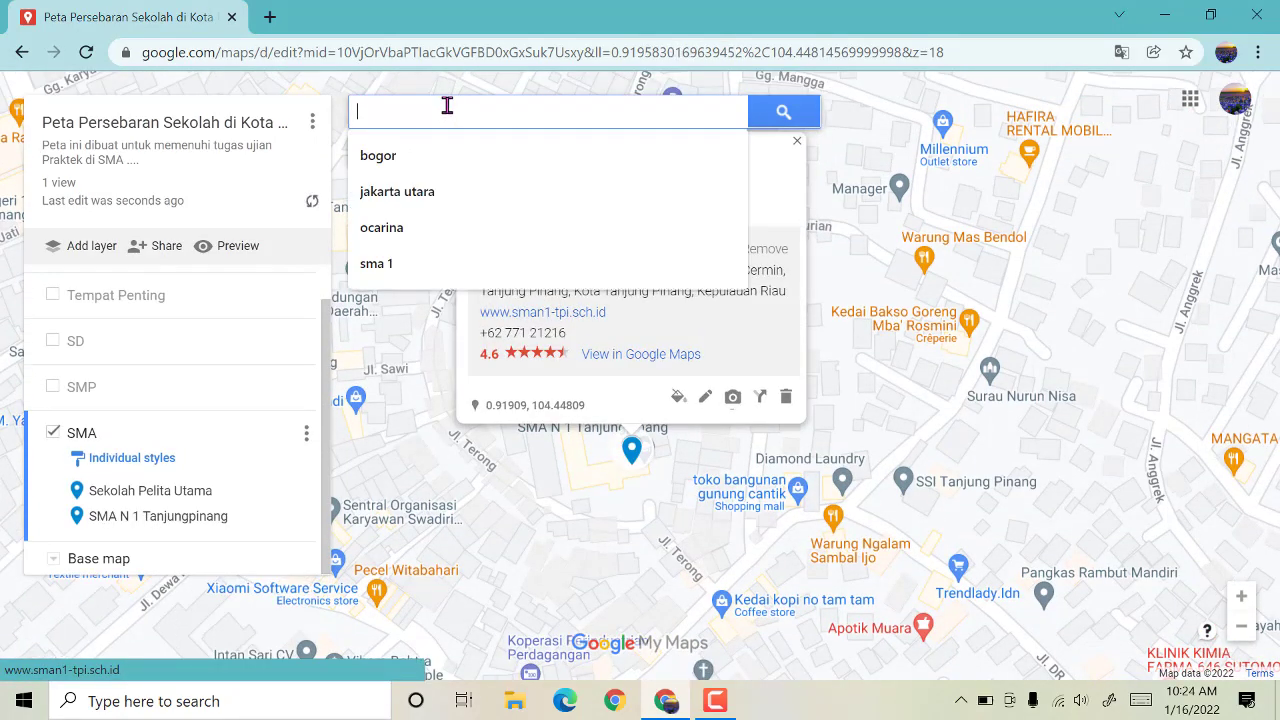
text(sma 1 bintan)
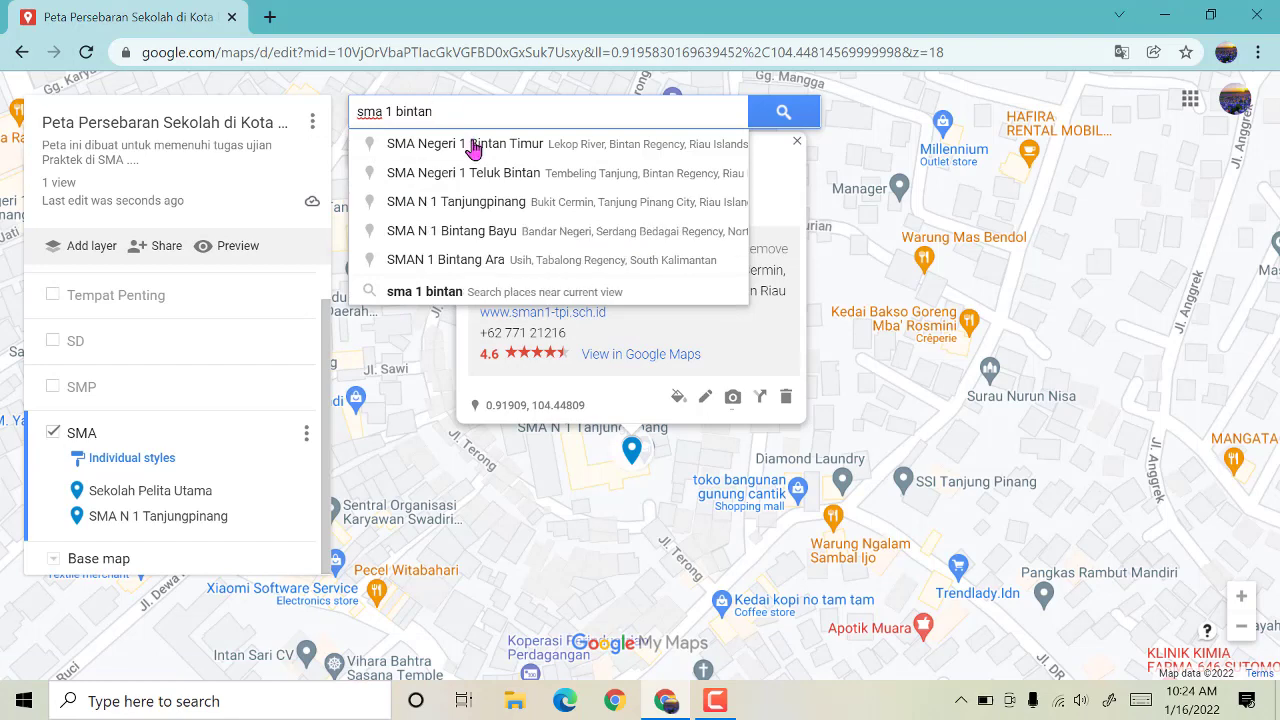
click(468, 143)
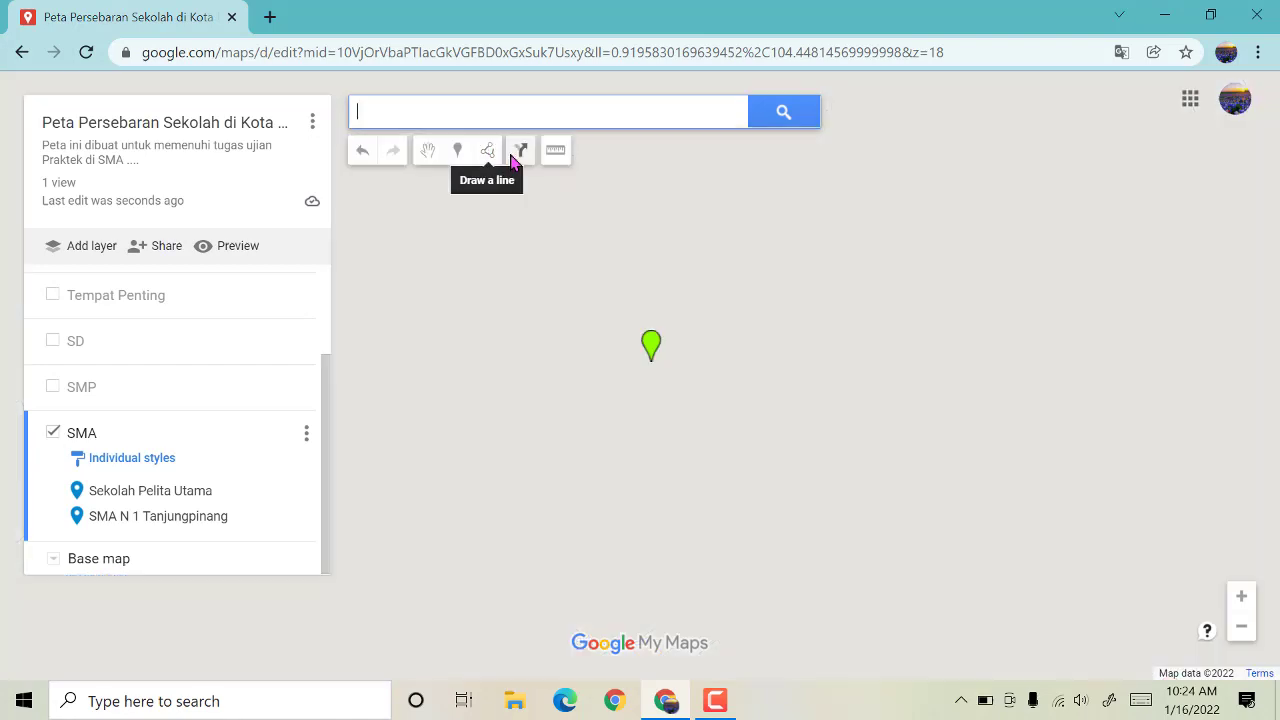
click(652, 345)
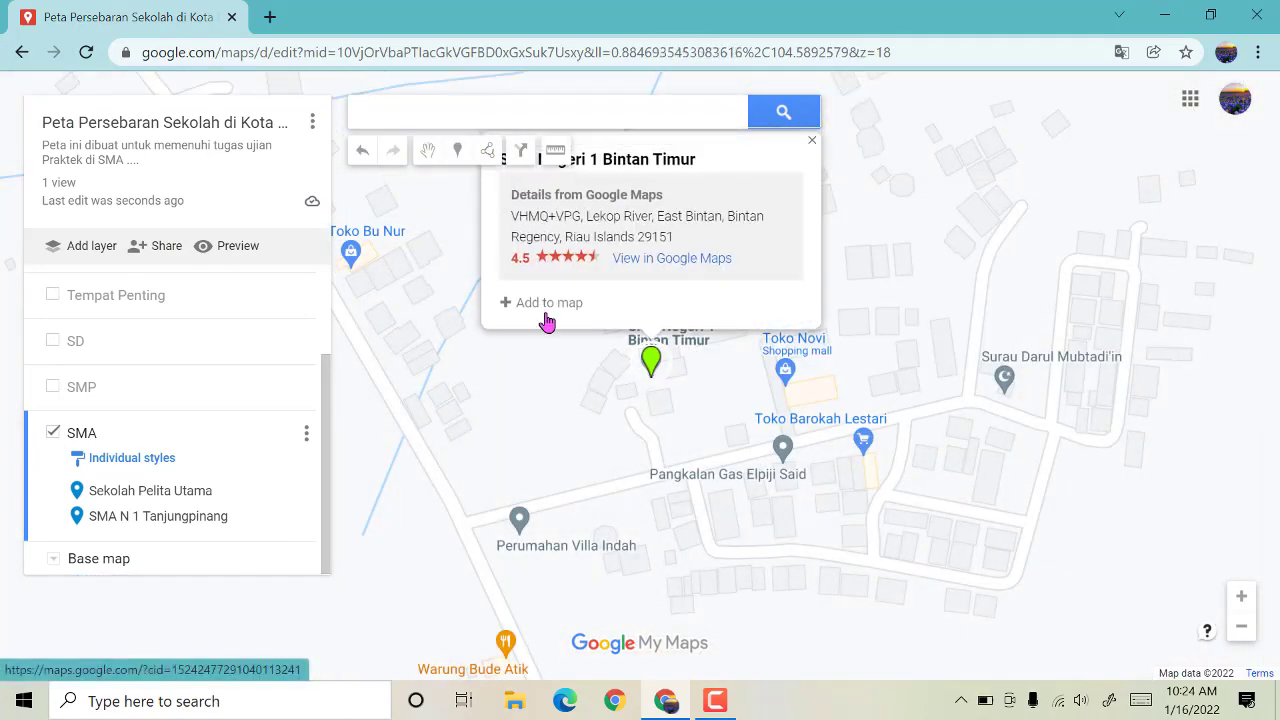
click(548, 306)
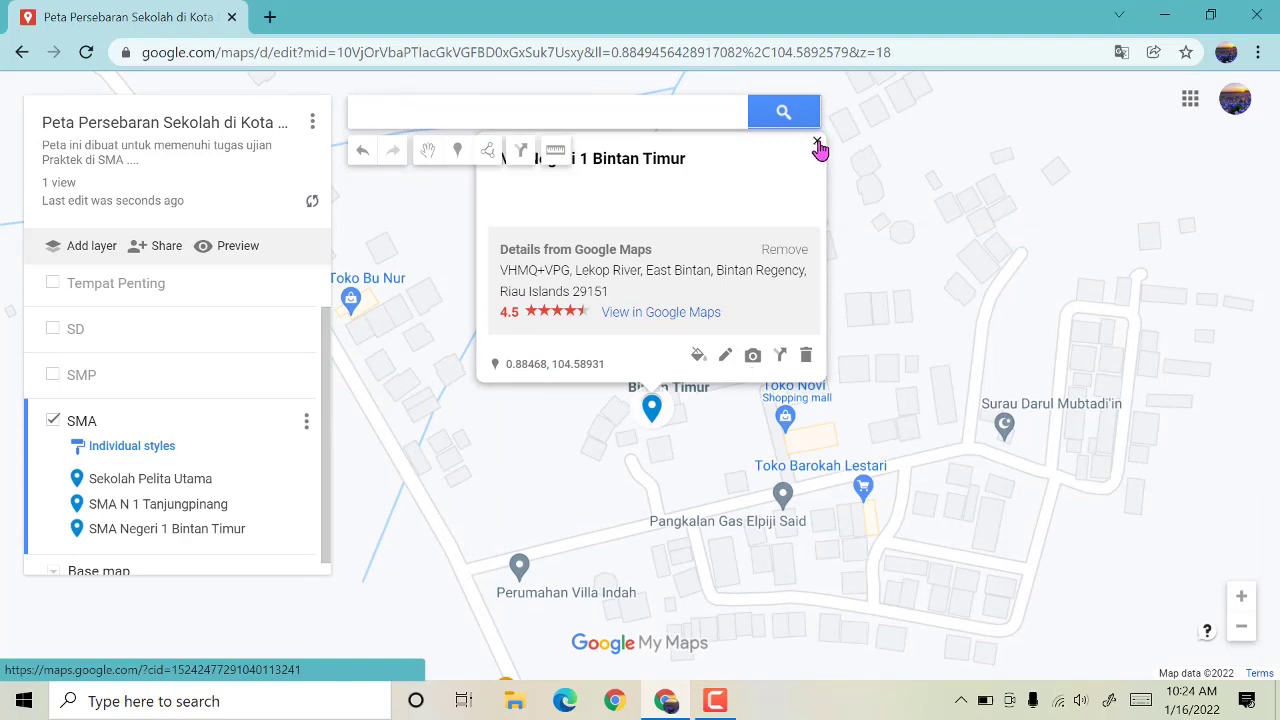
click(817, 143)
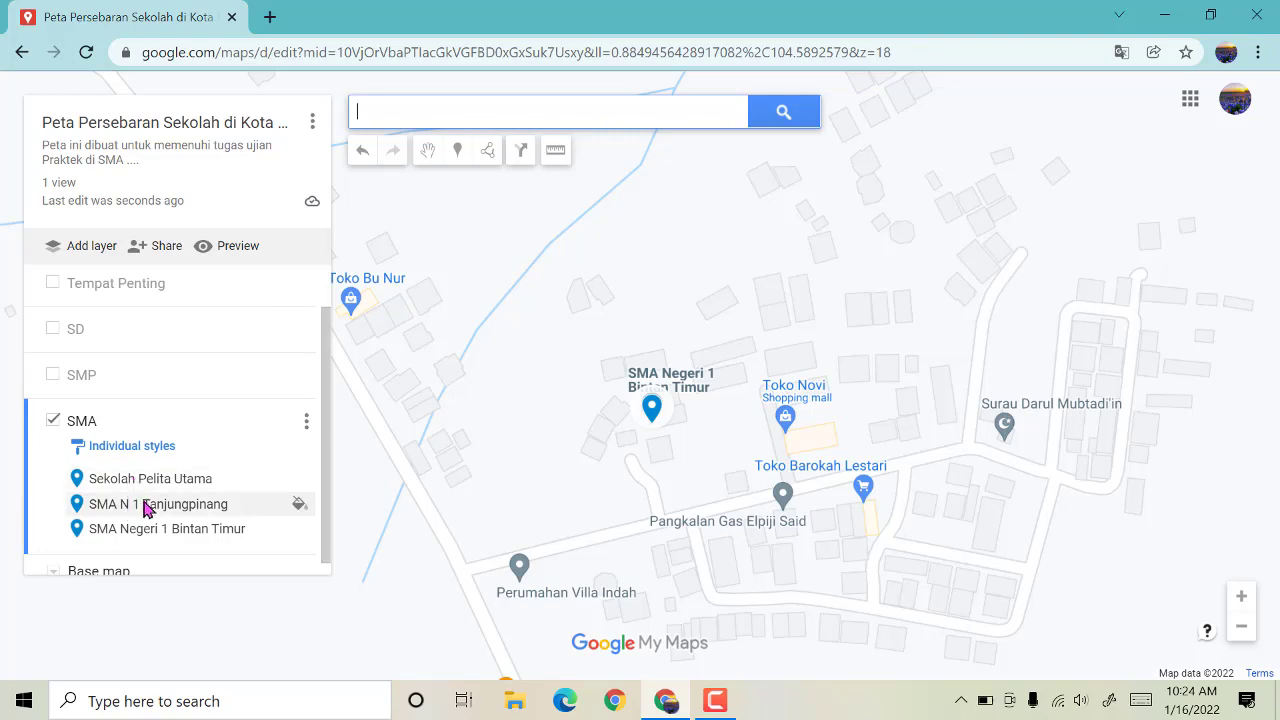
Step: Make the SMP, SD and Tempat Penting layers visible again alongside SMA
scroll(145, 508, down, 1)
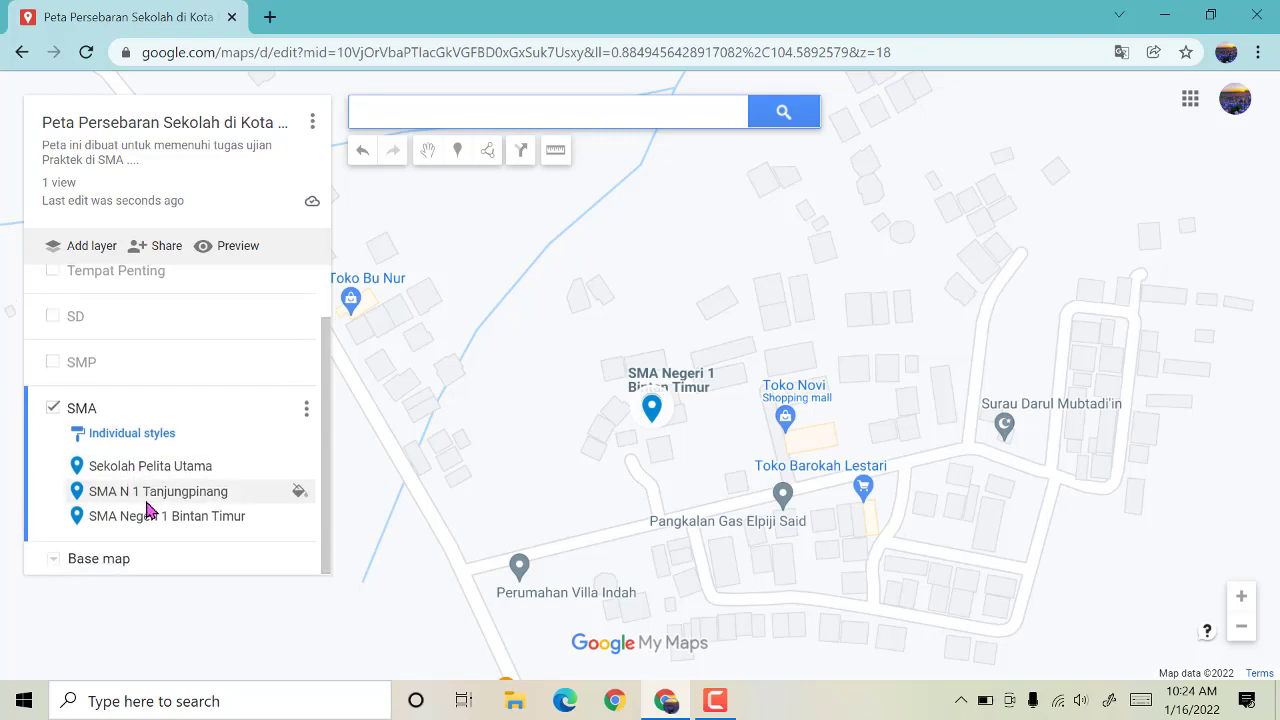
click(50, 363)
click(52, 316)
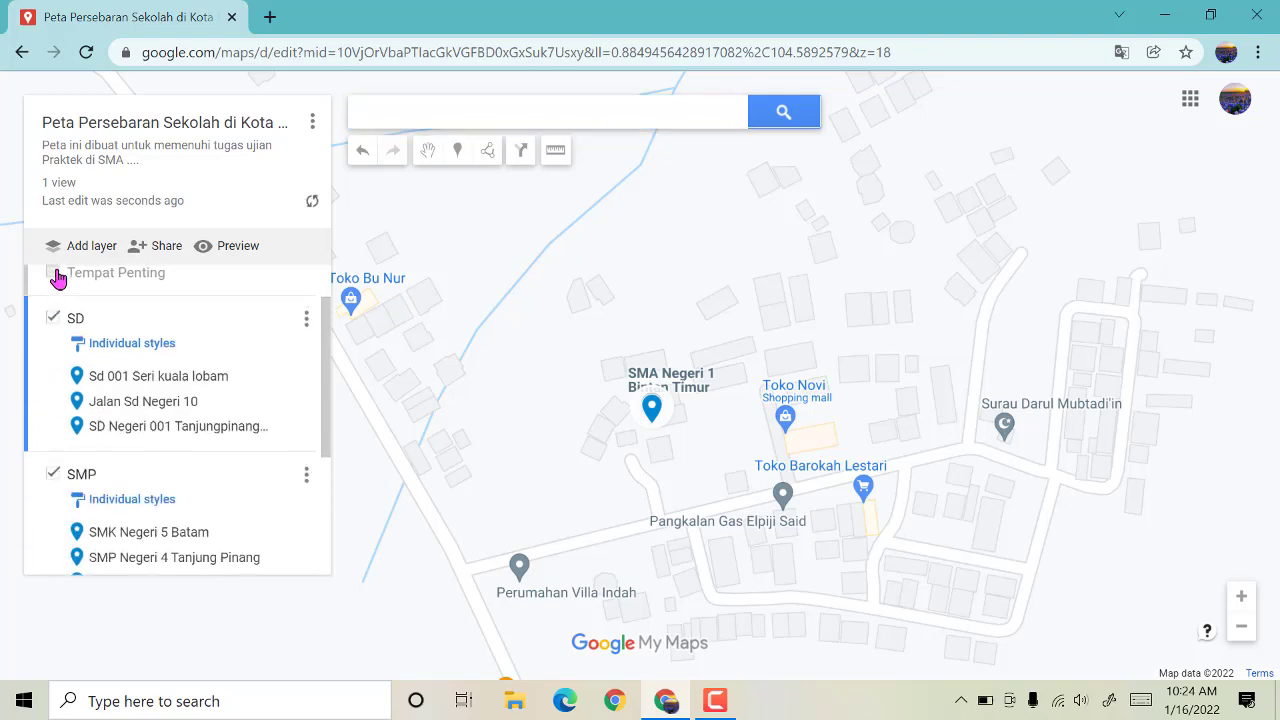
click(54, 272)
scroll(220, 380, up, 1)
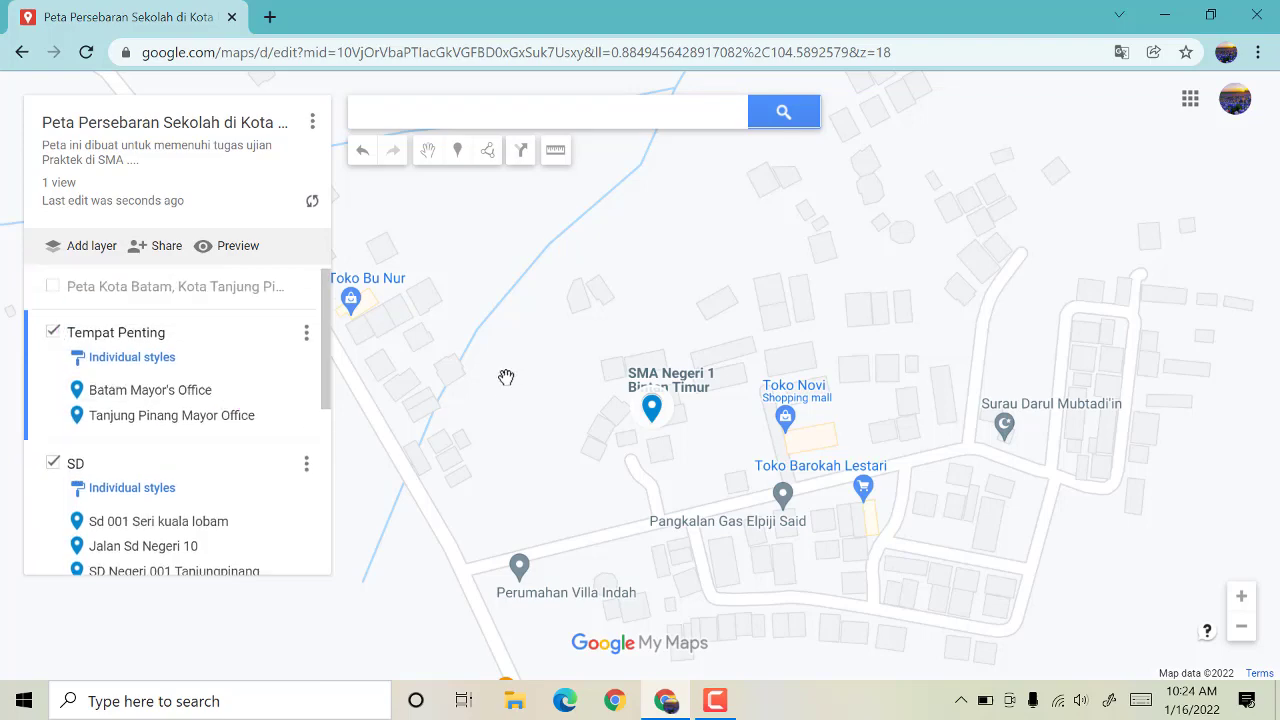
Step: Change the colour of the Sd 001 Seri kuala lobam marker in the SD layer to pink, RGB (194, 24, 91)
scroll(505, 395, down, 3)
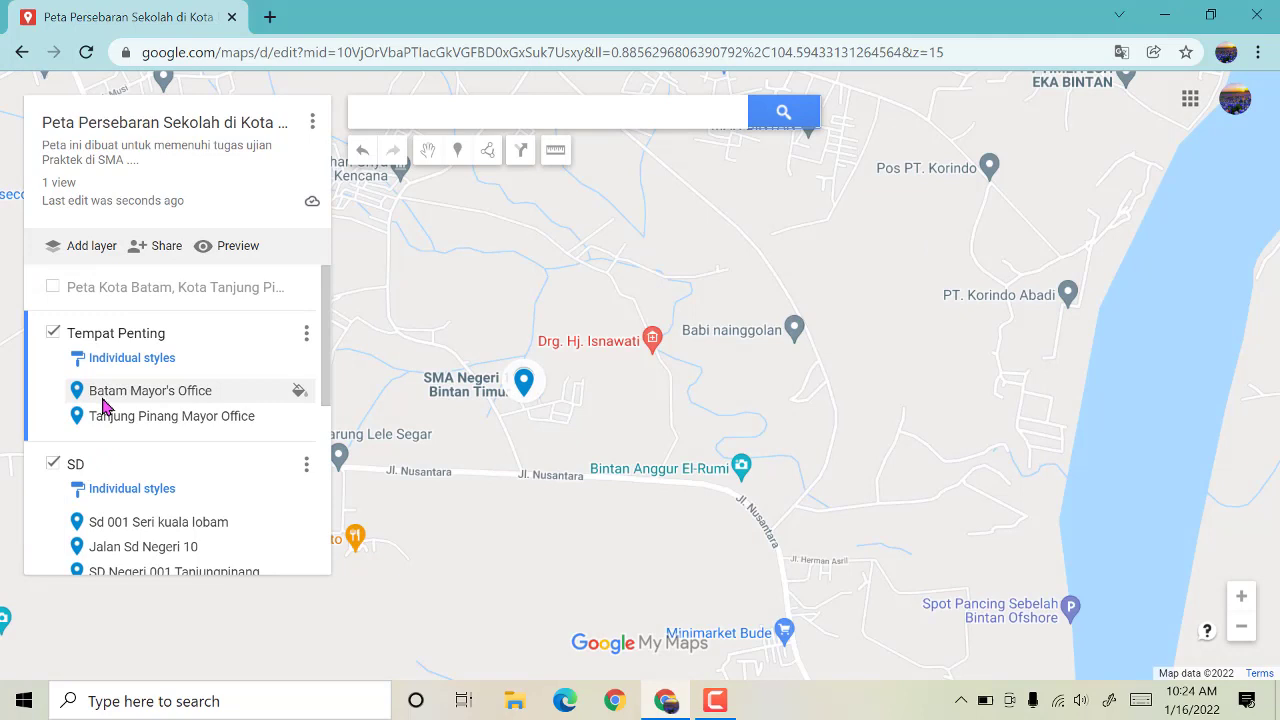
scroll(92, 492, down, 3)
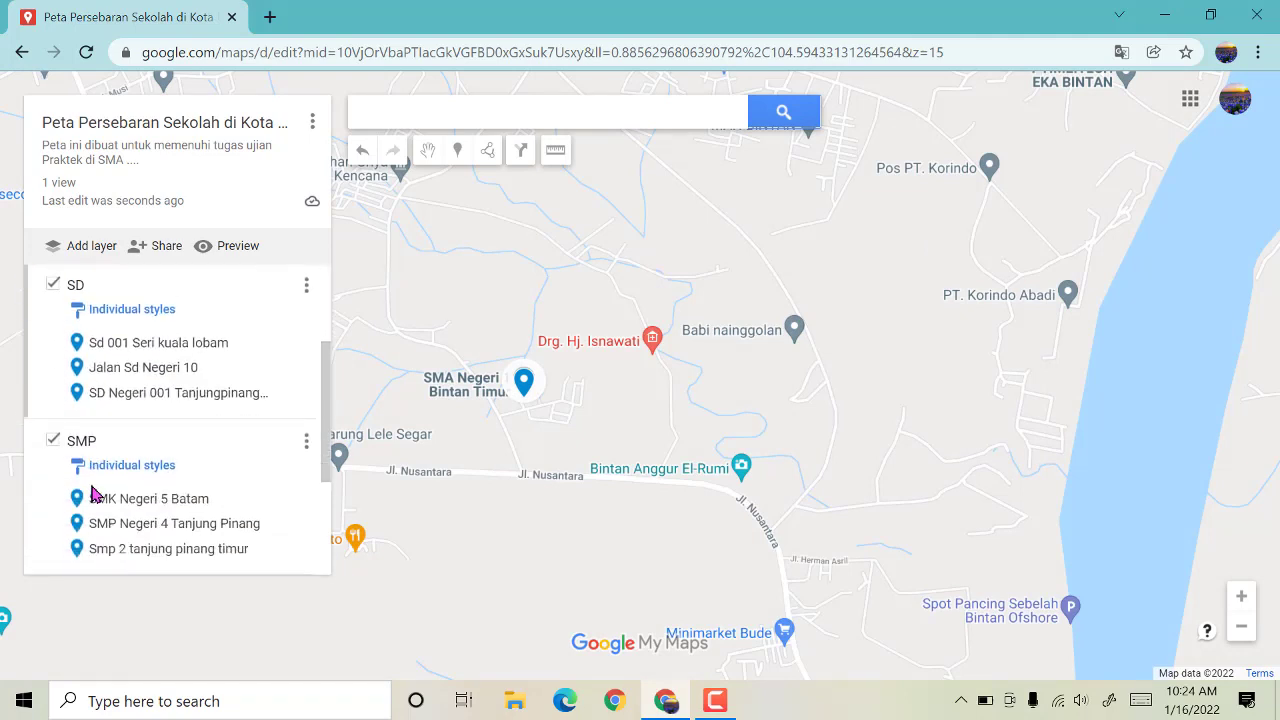
scroll(92, 492, down, 3)
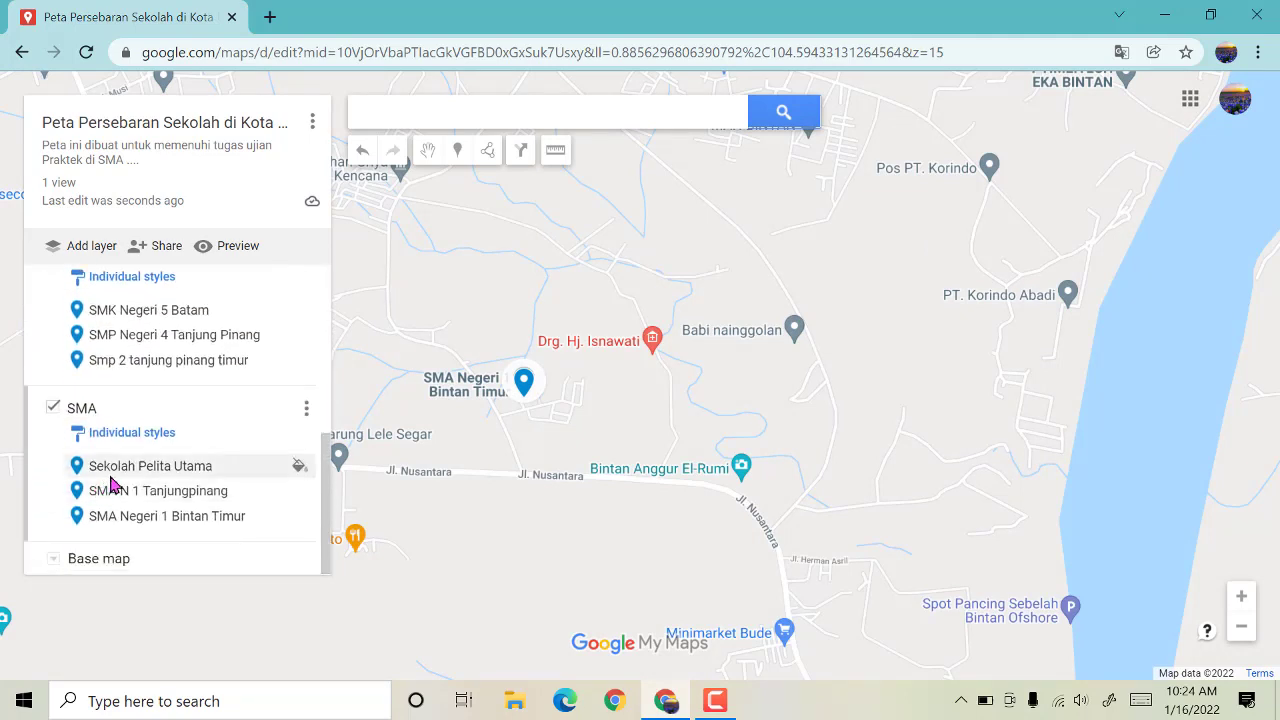
scroll(180, 480, up, 6)
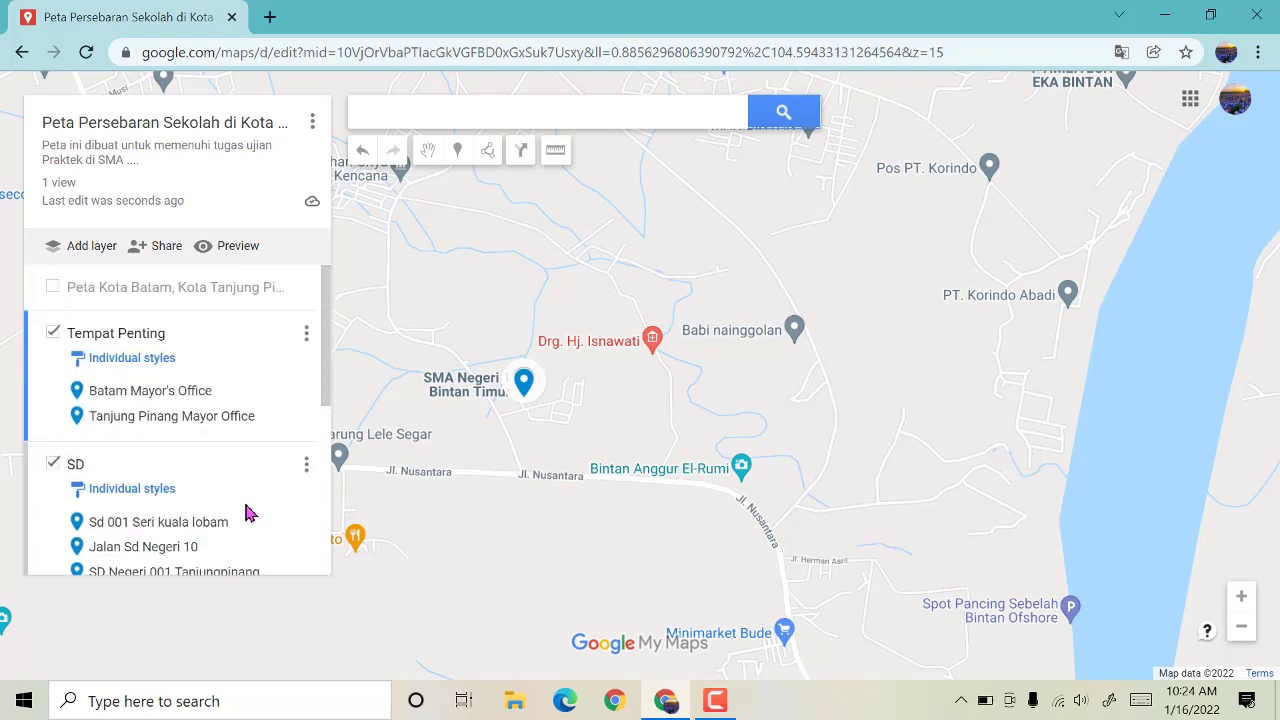
scroll(251, 500, down, 2)
click(298, 422)
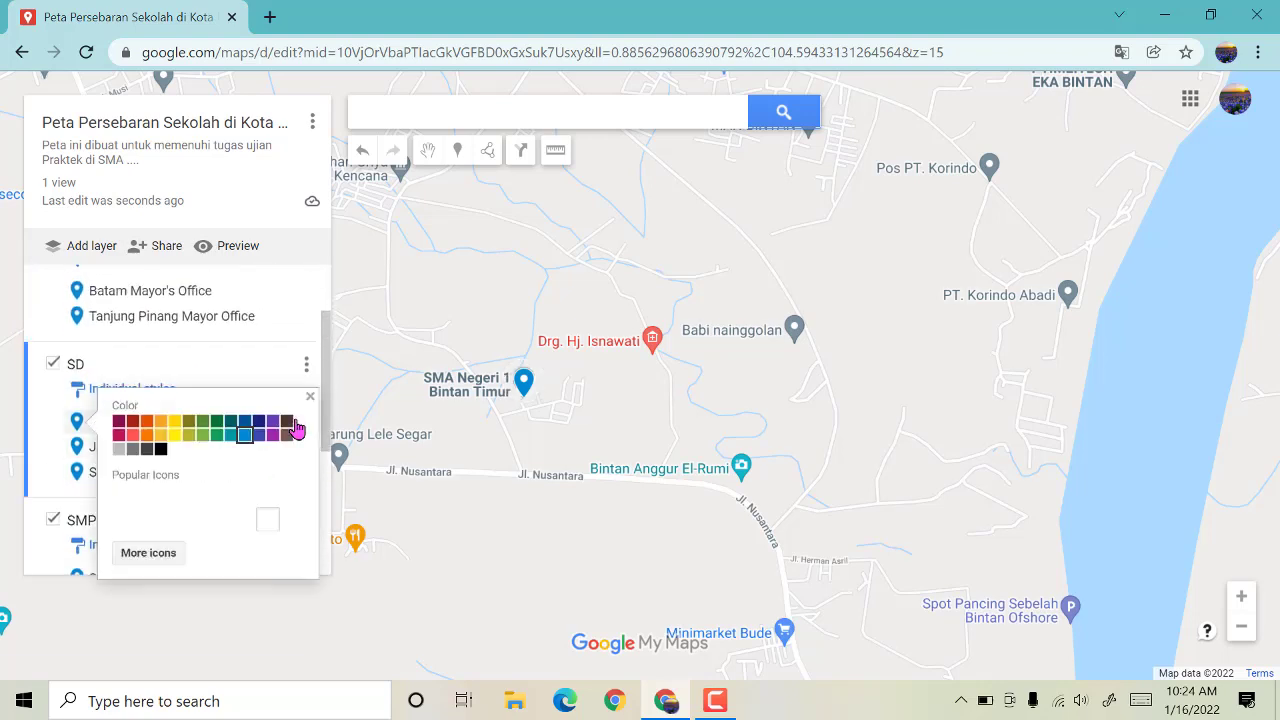
click(308, 400)
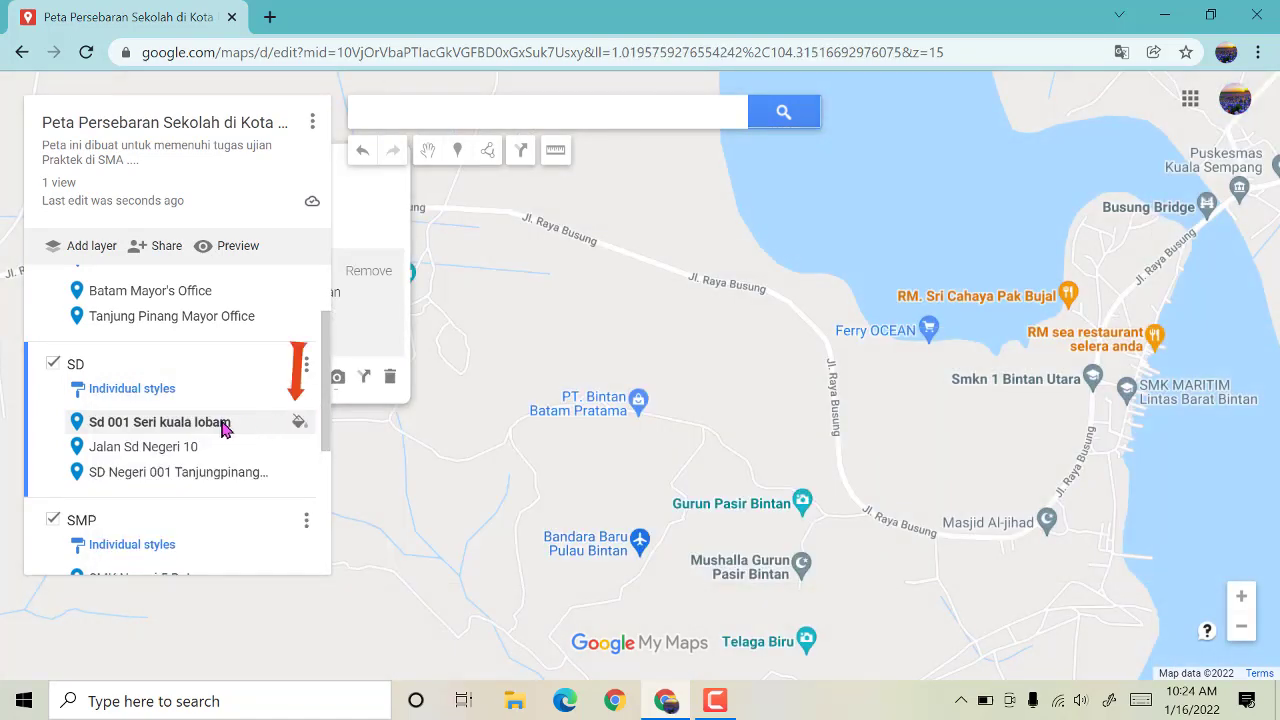
click(299, 424)
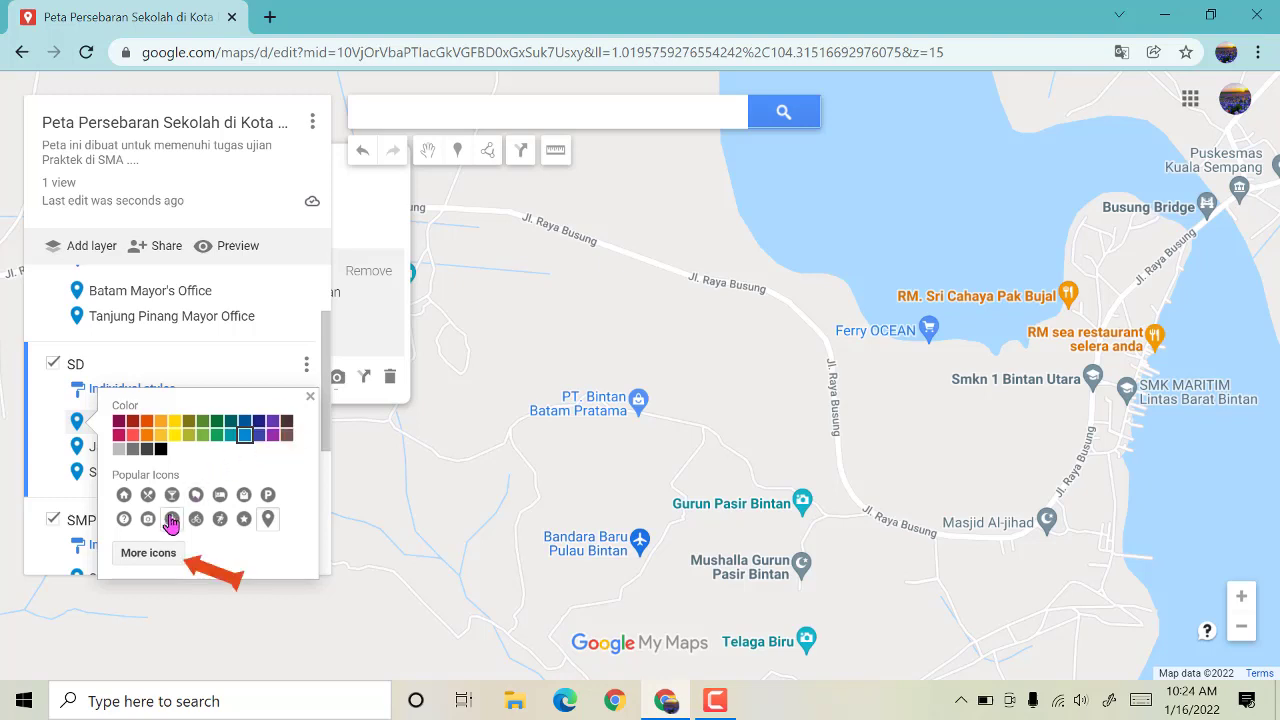
click(115, 437)
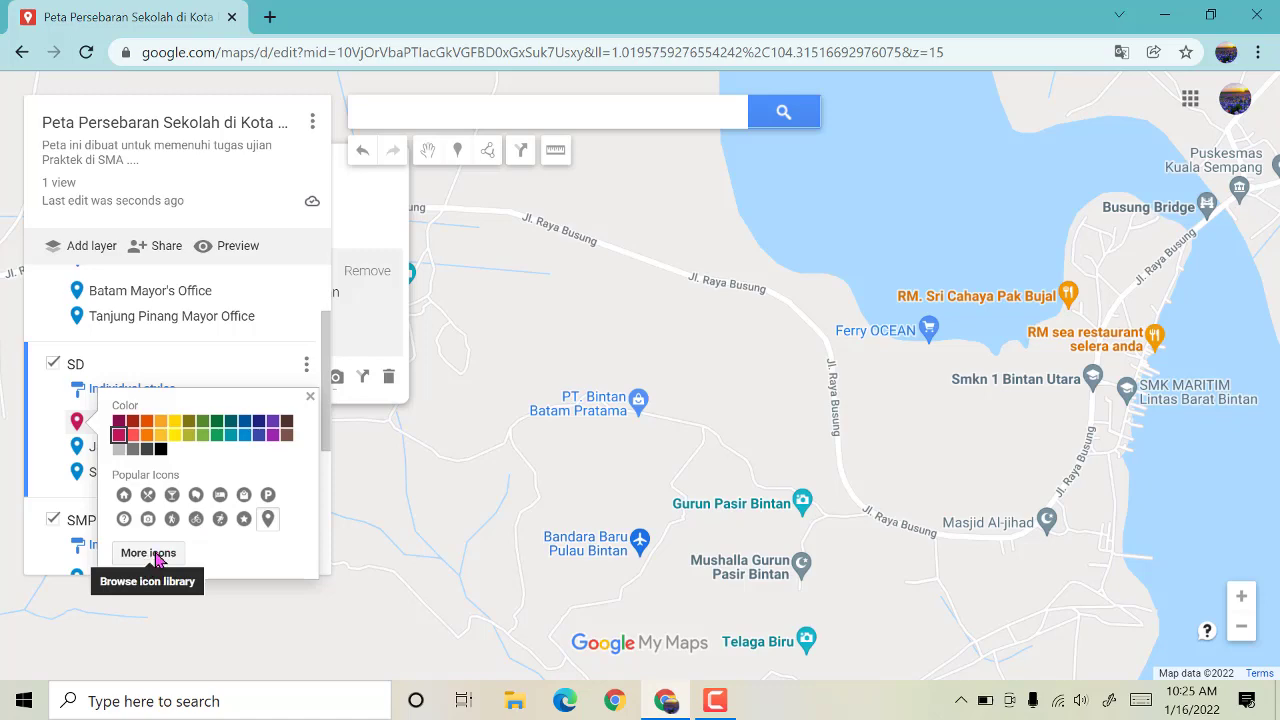
Step: Set the Sd 001 Seri kuala lobam marker's icon to the two walking figures from the Places category of the icon library
click(157, 557)
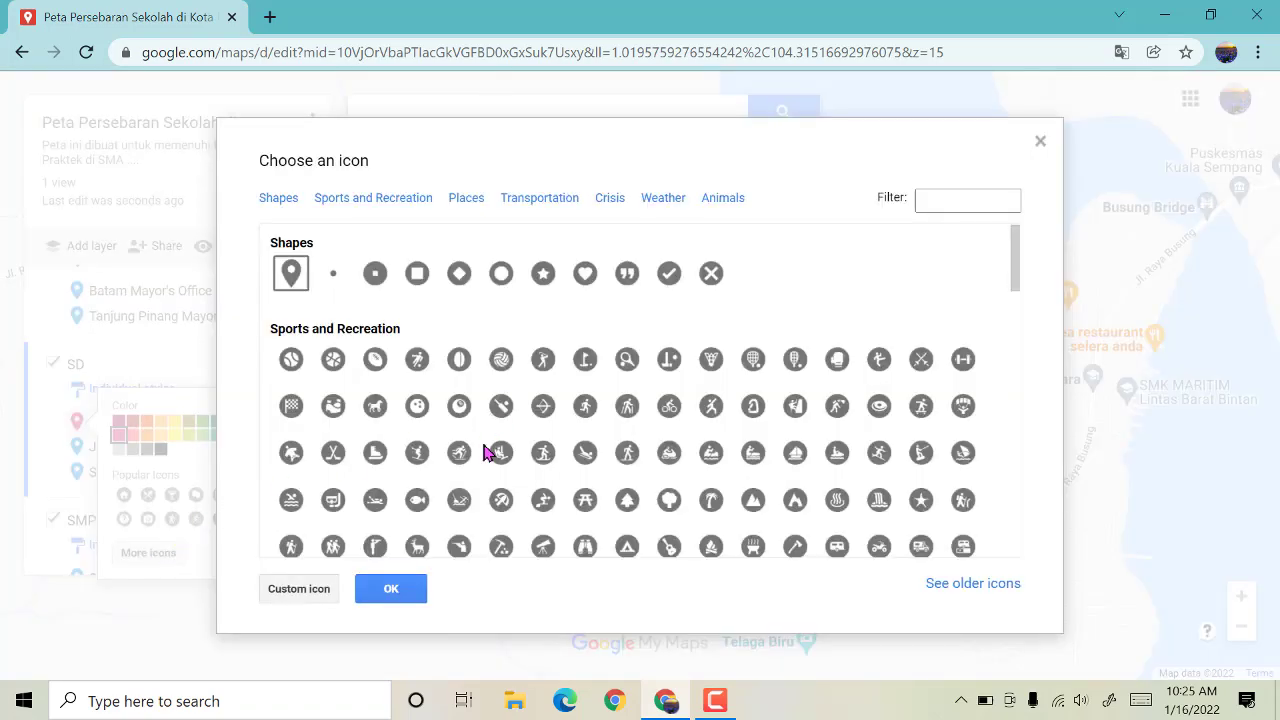
scroll(485, 453, down, 2)
scroll(418, 474, down, 5)
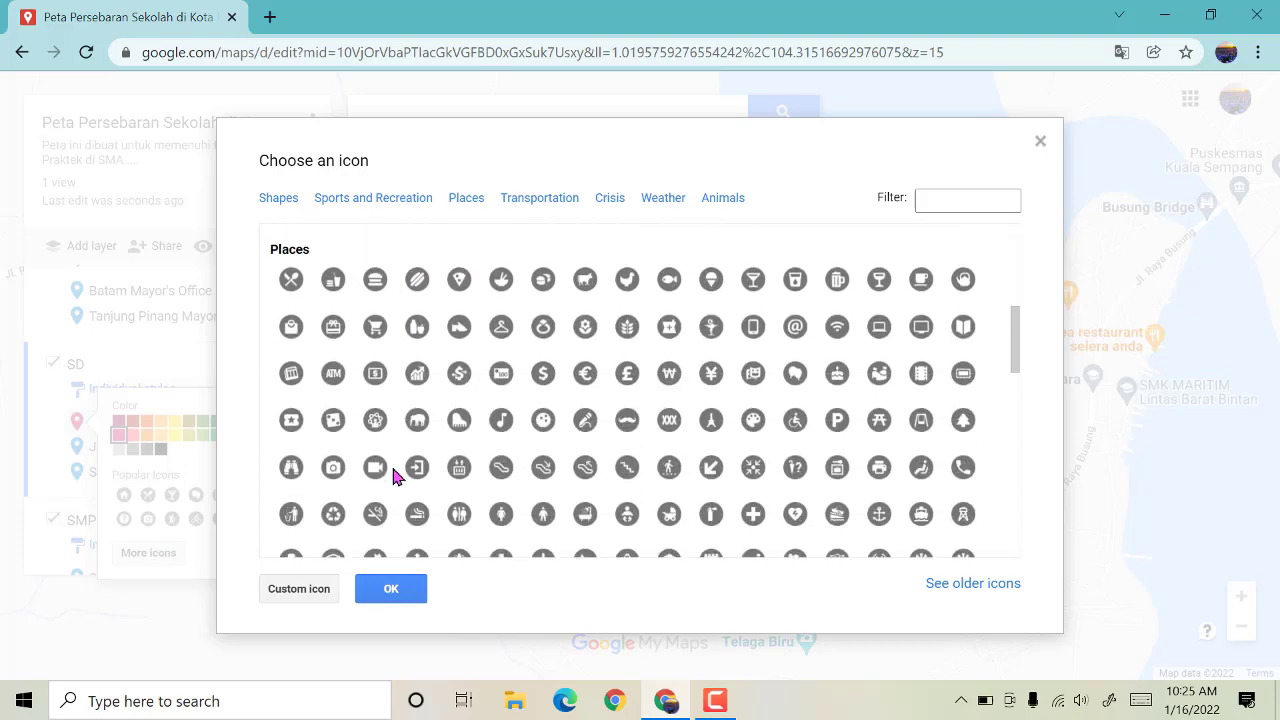
scroll(393, 477, down, 1)
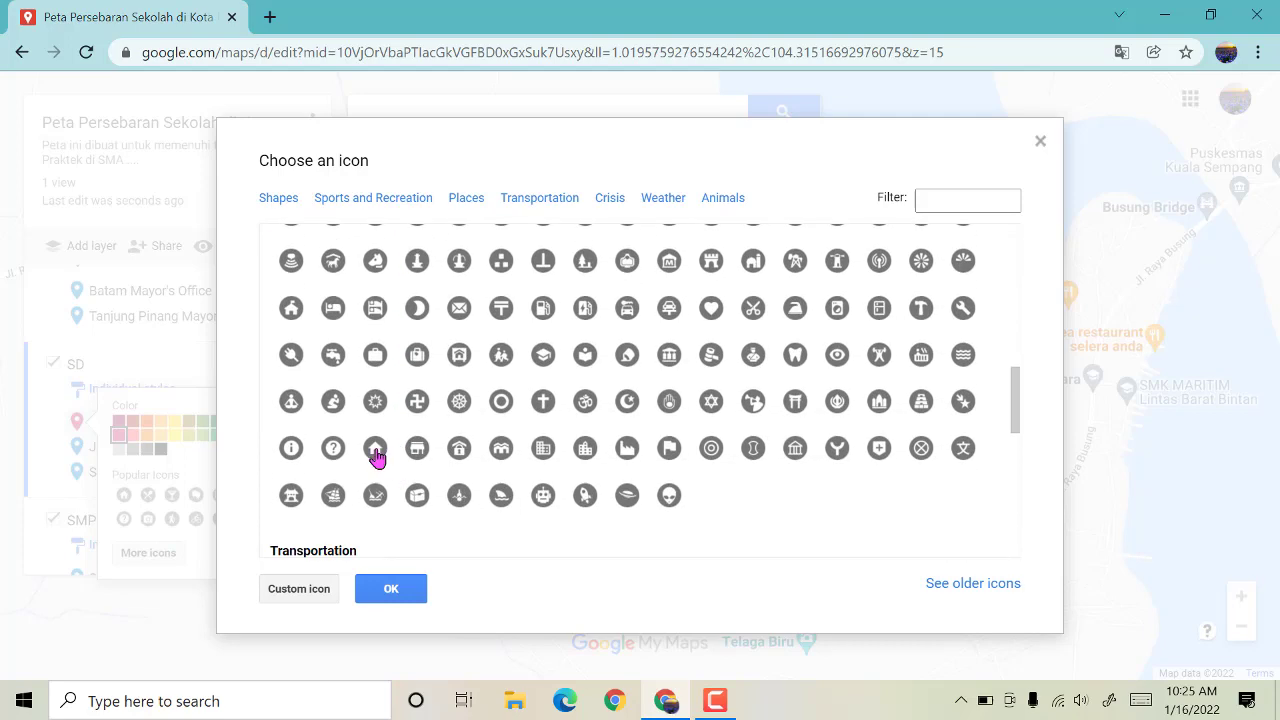
click(500, 357)
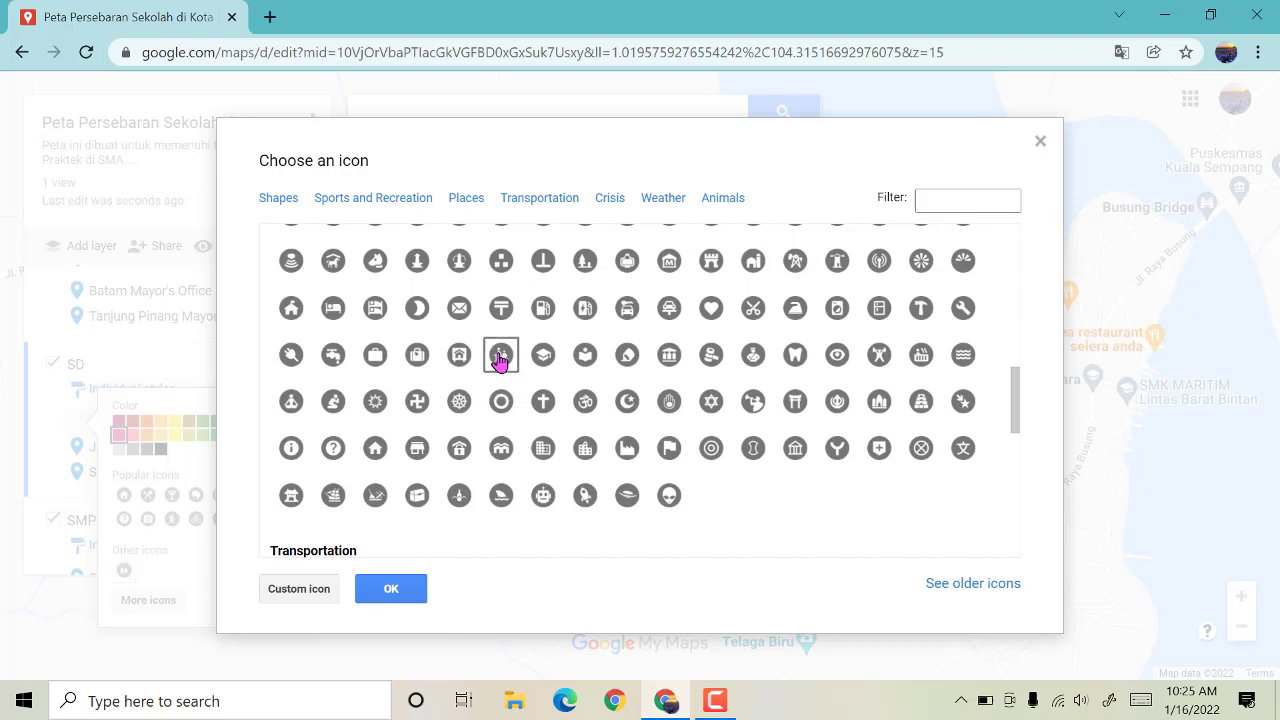
click(392, 589)
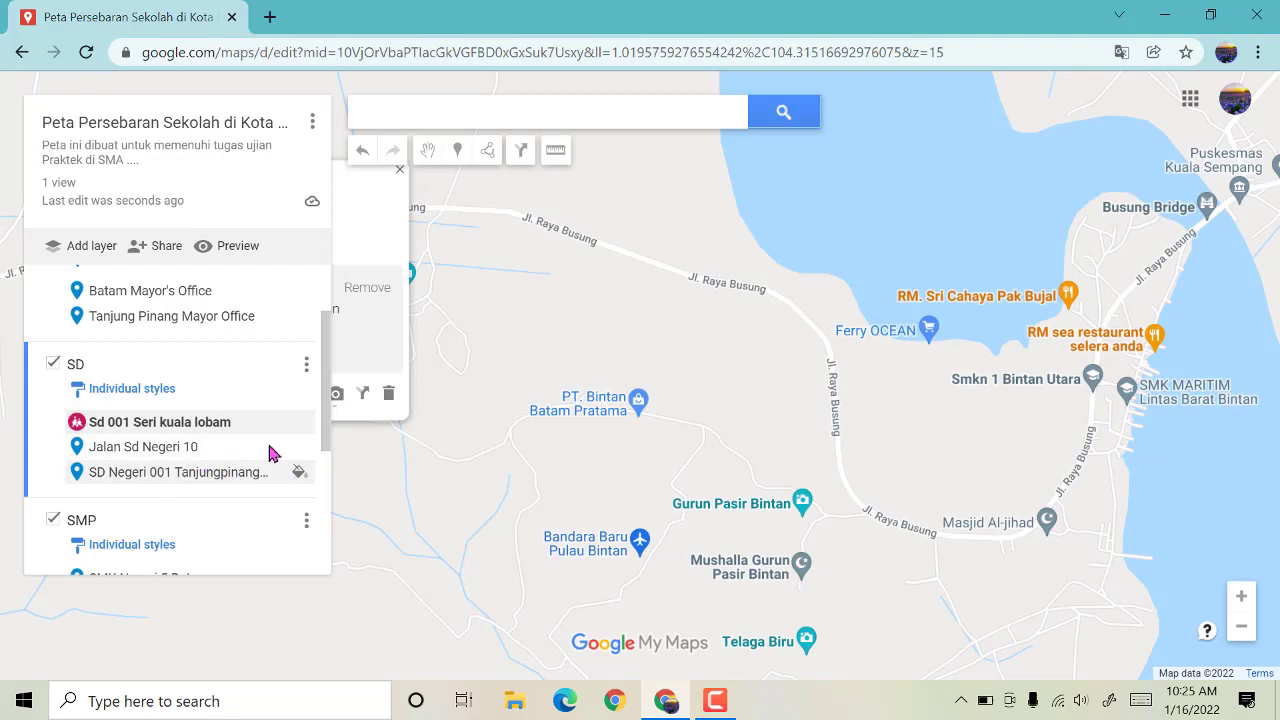
Step: Give the Jalan Sd Negeri 10 marker the two-walking-figures icon in the same pink
click(300, 447)
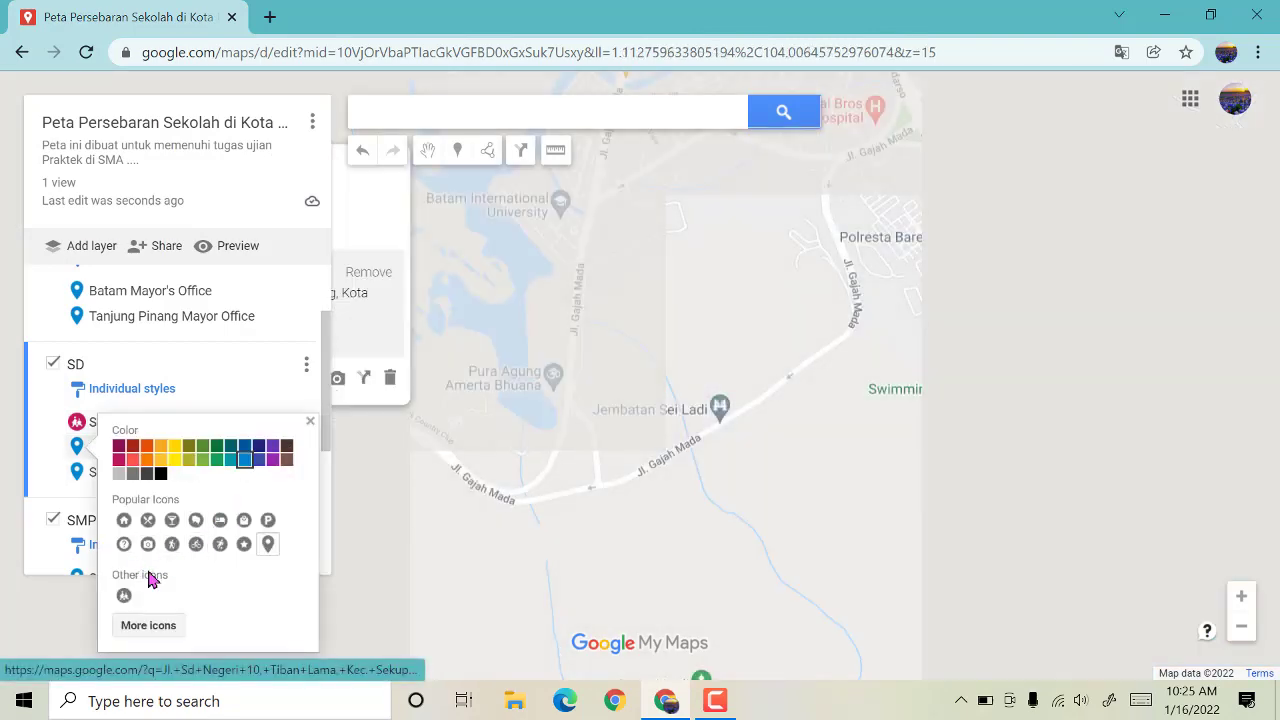
click(118, 459)
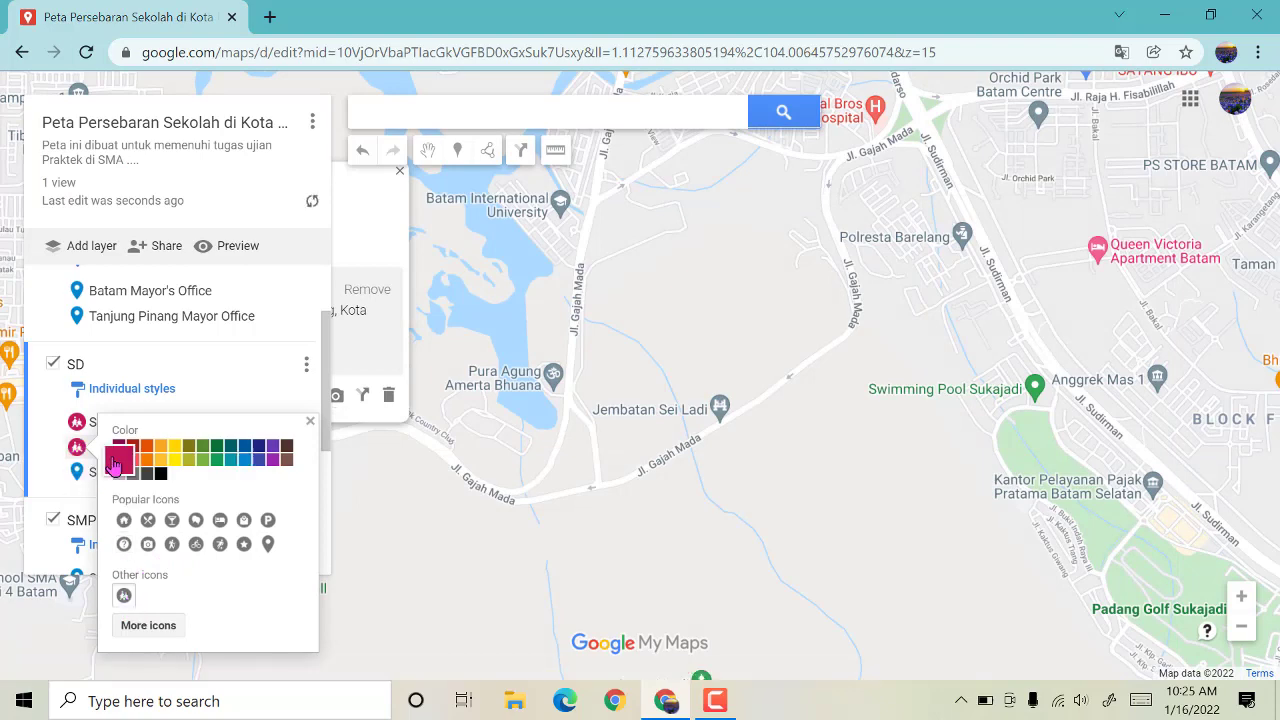
click(311, 422)
Step: Style the SD Negeri 001 Tanjungpinang Timur marker with the walking-figures icon in pink, RGB (194, 24, 91), and close its details
click(299, 478)
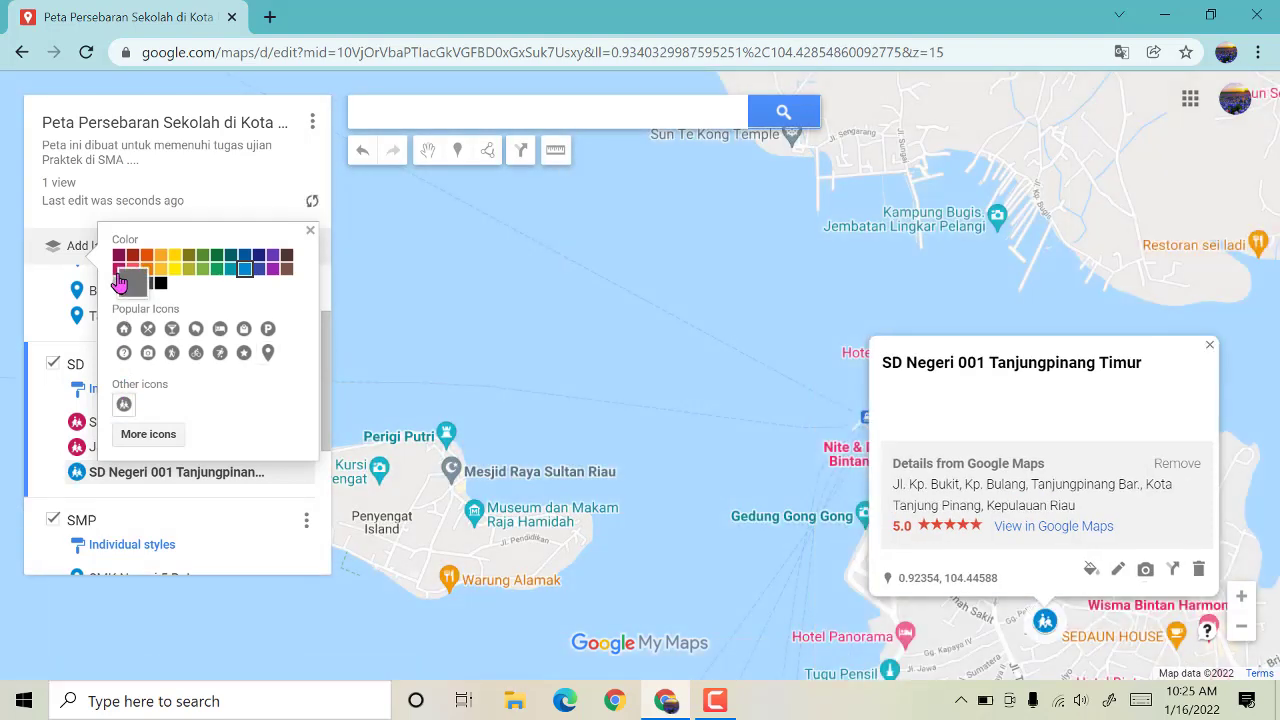
click(133, 283)
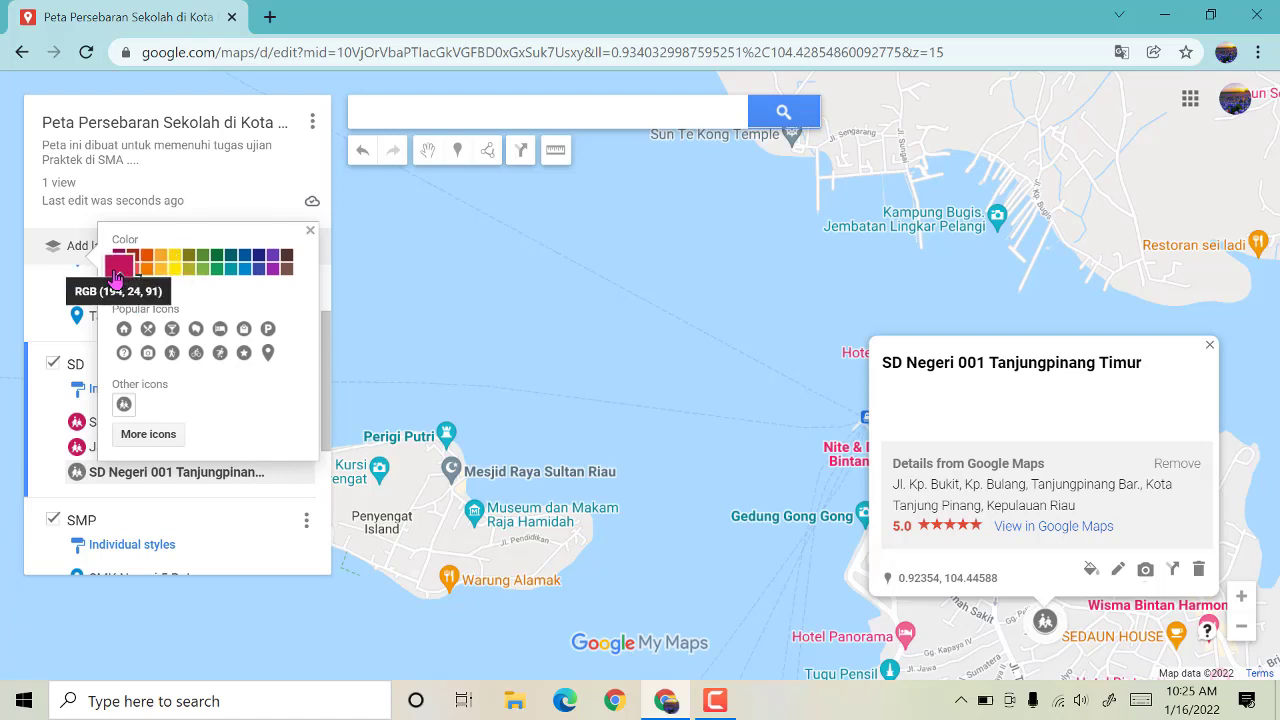
click(119, 268)
click(308, 232)
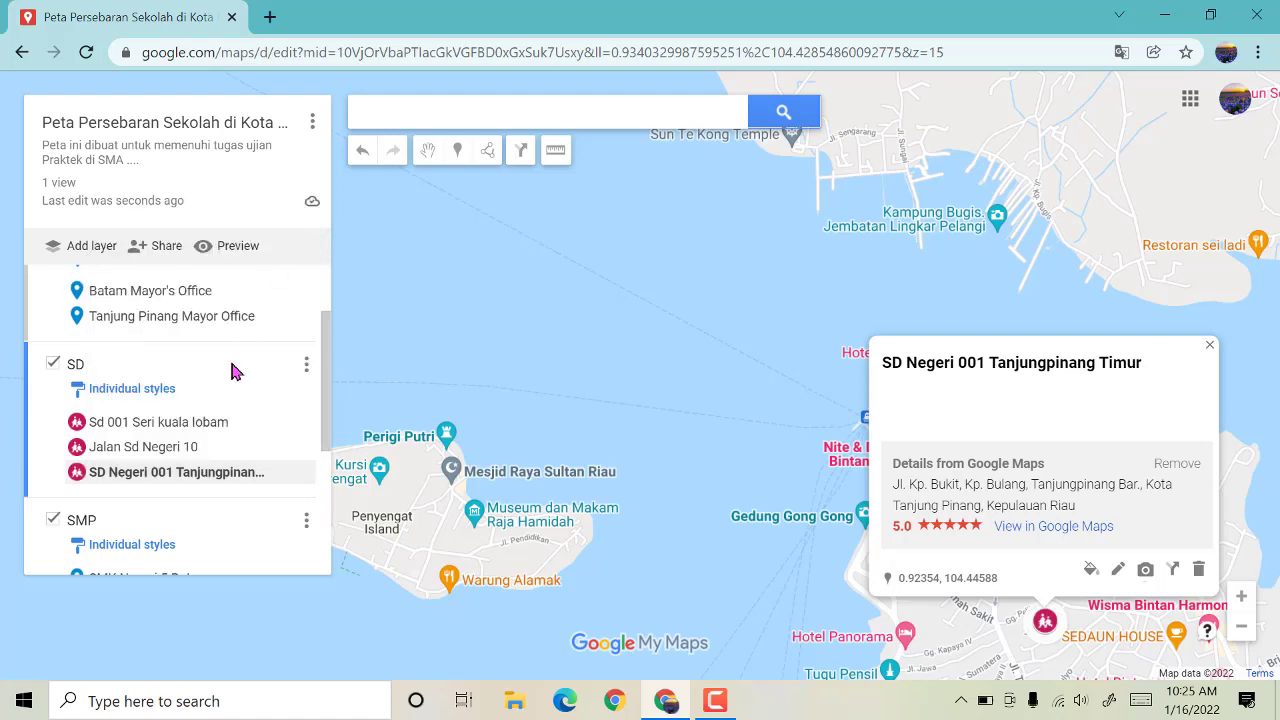
click(1209, 345)
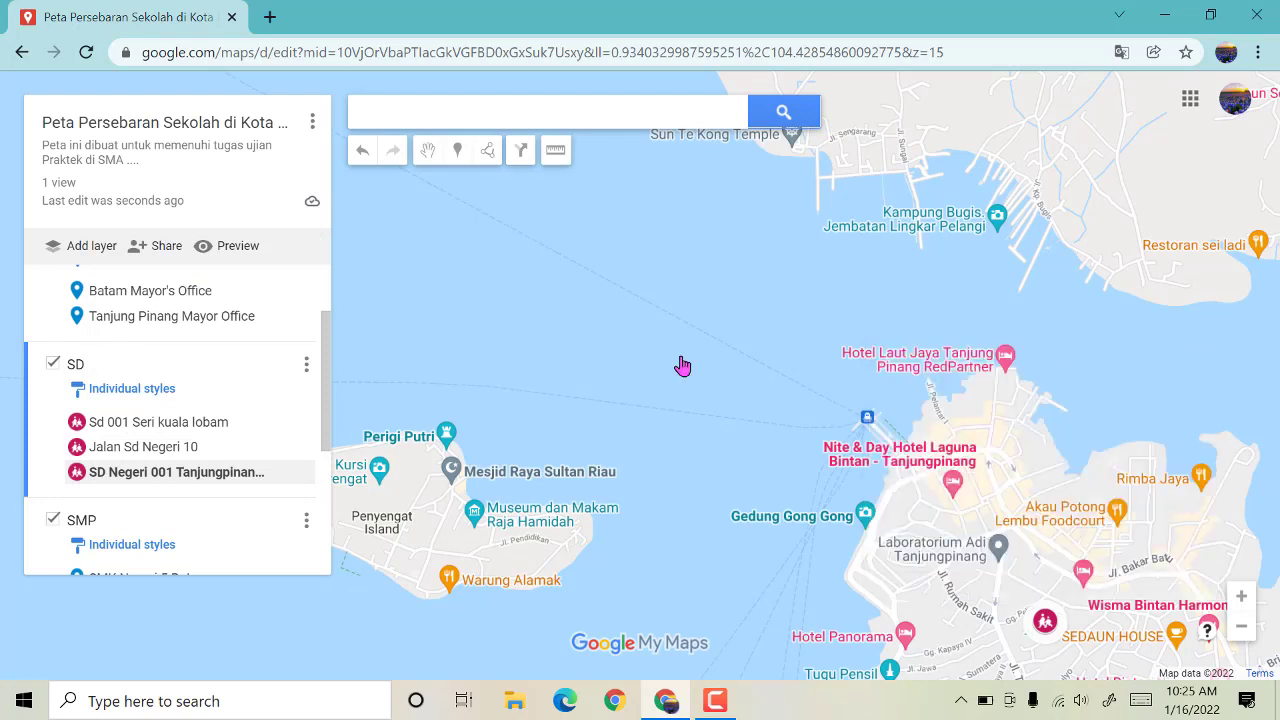
Step: Apply the walking-figures icon to SMK Negeri 5 Batam in the SMP layer, keeping its blue colour
scroll(84, 450, down, 1)
scroll(84, 455, down, 1)
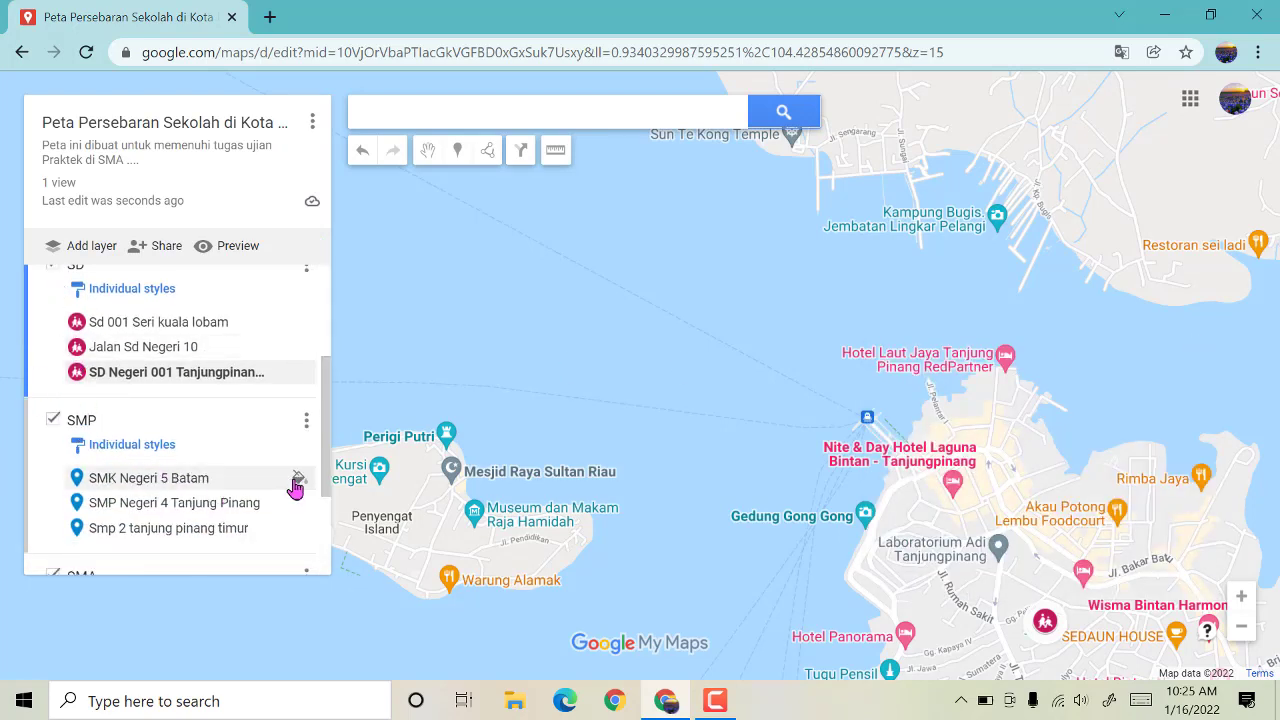
click(299, 480)
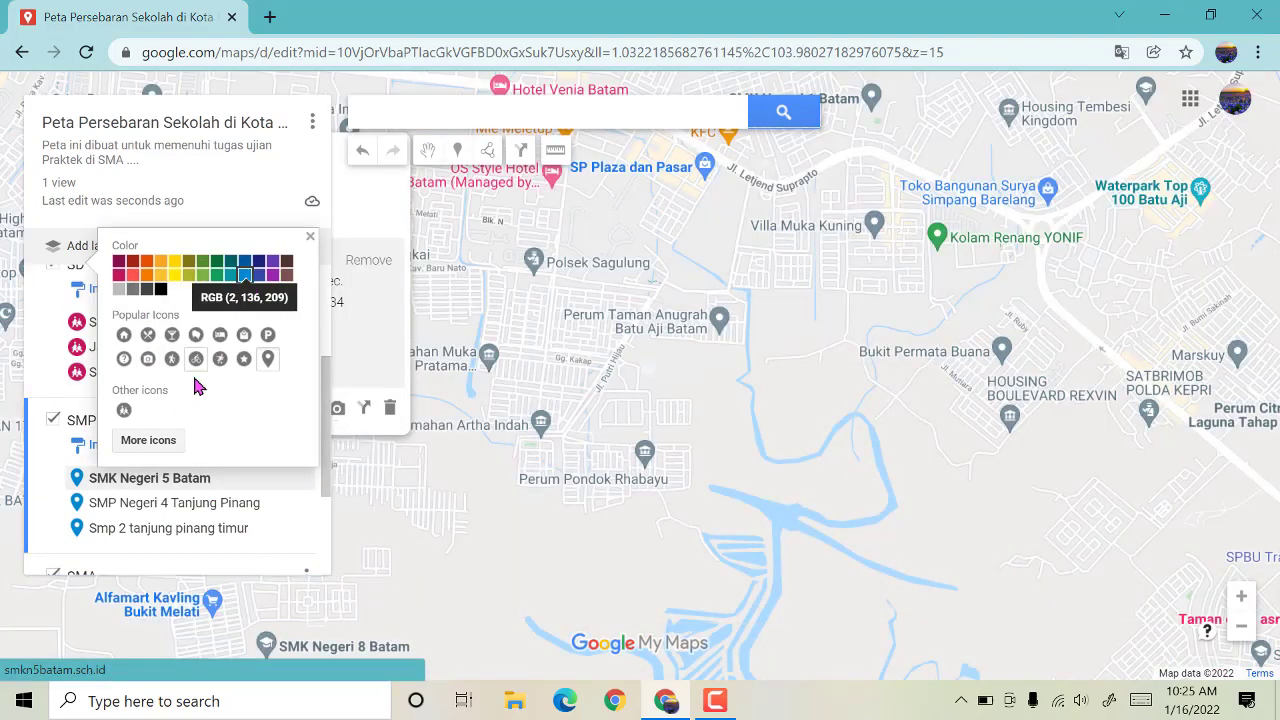
click(124, 412)
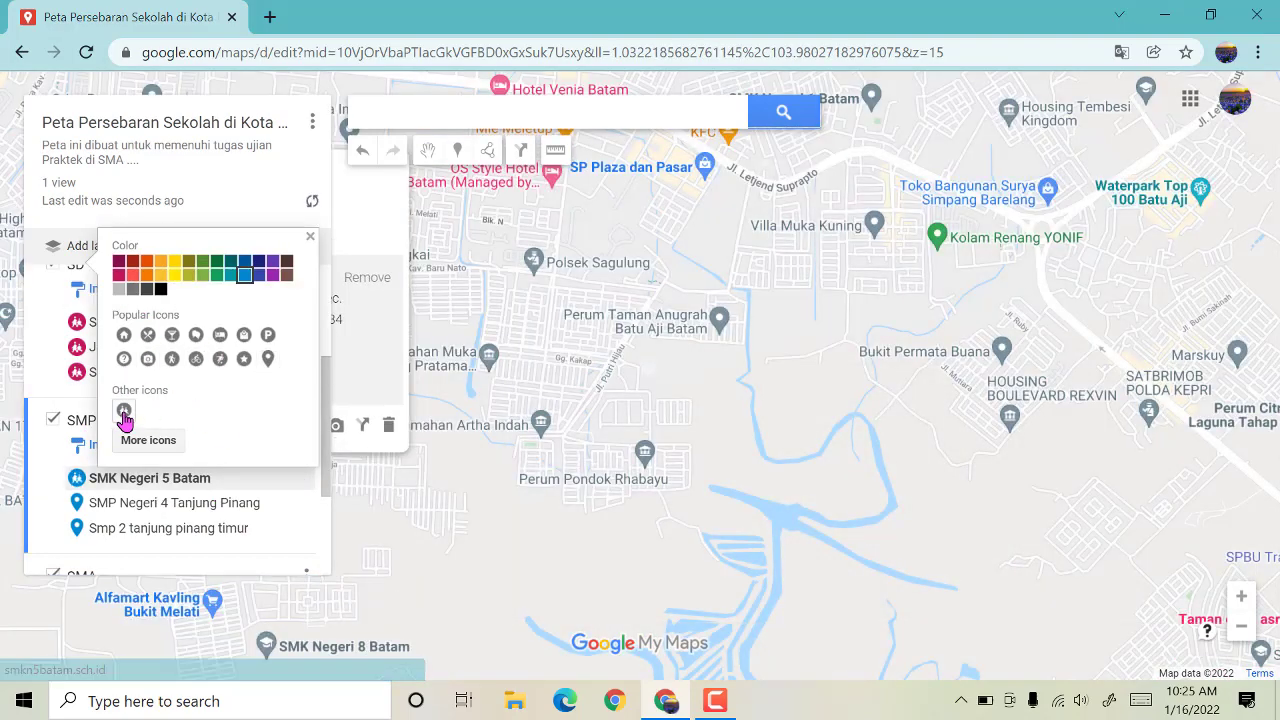
click(309, 238)
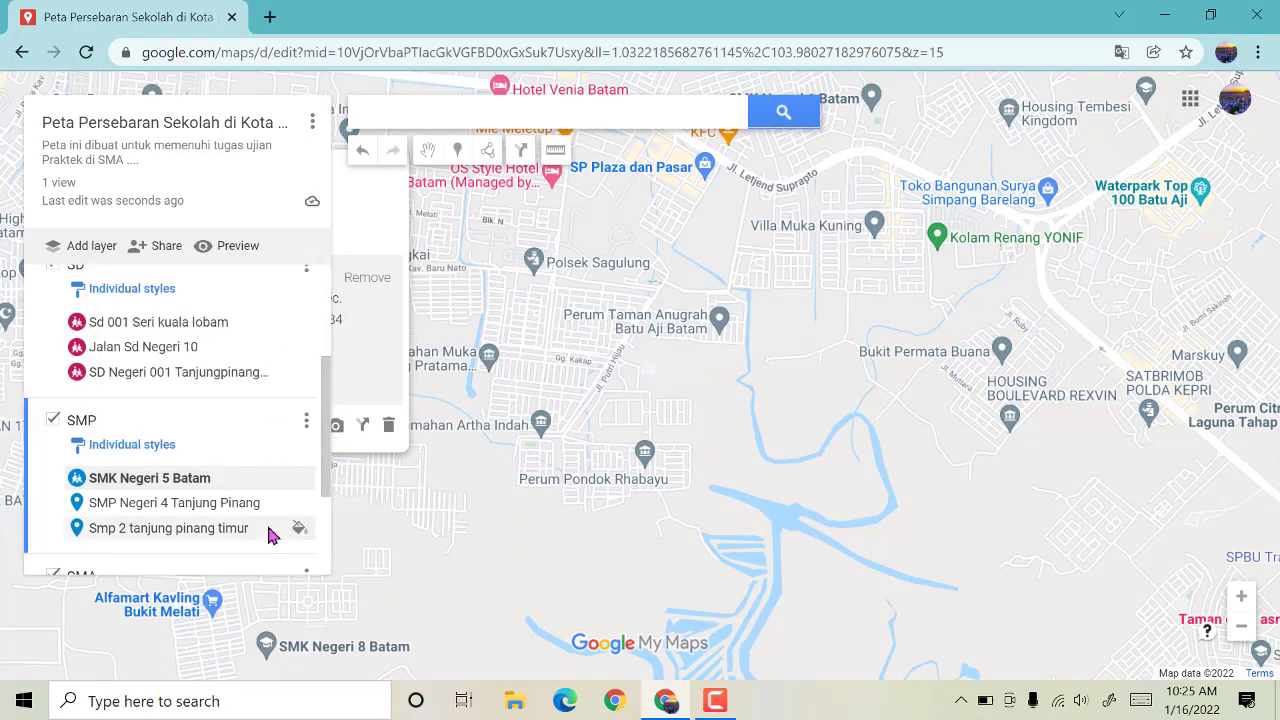
Step: Apply the walking-figures icon in blue to SMP Negeri 4 Tanjung Pinang and Smp 2 tanjung pinang timur
click(299, 505)
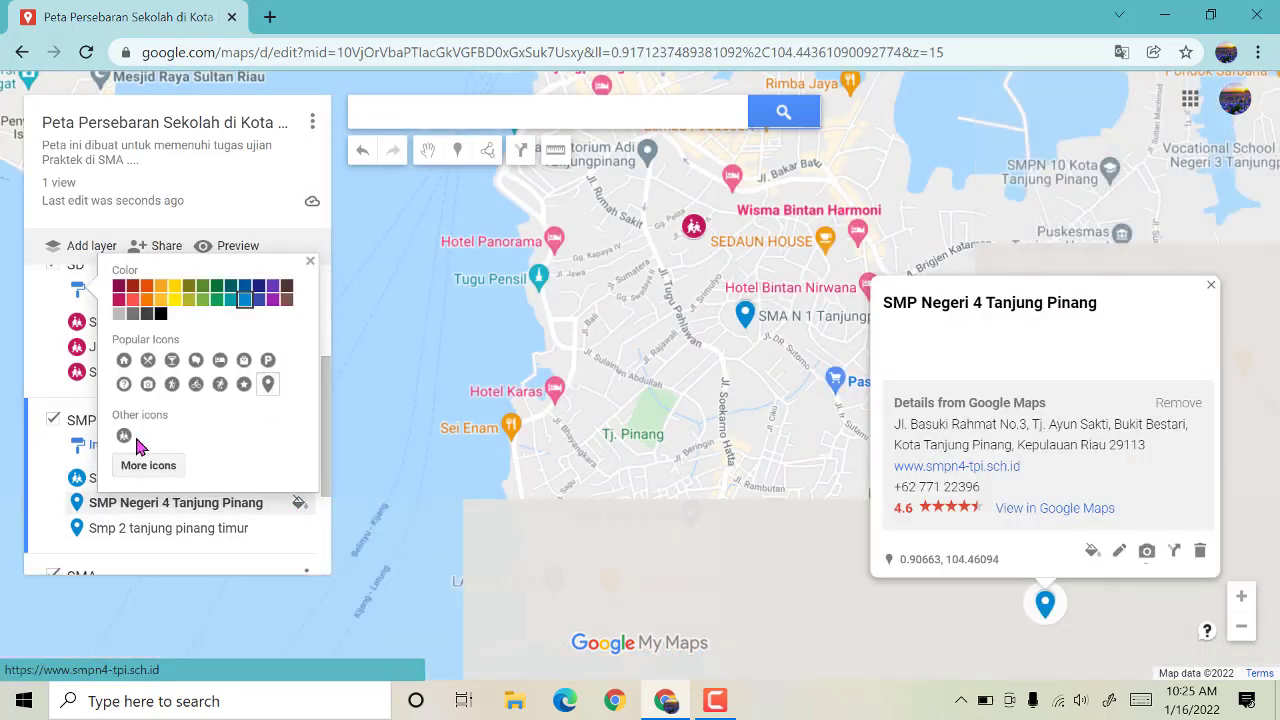
click(124, 438)
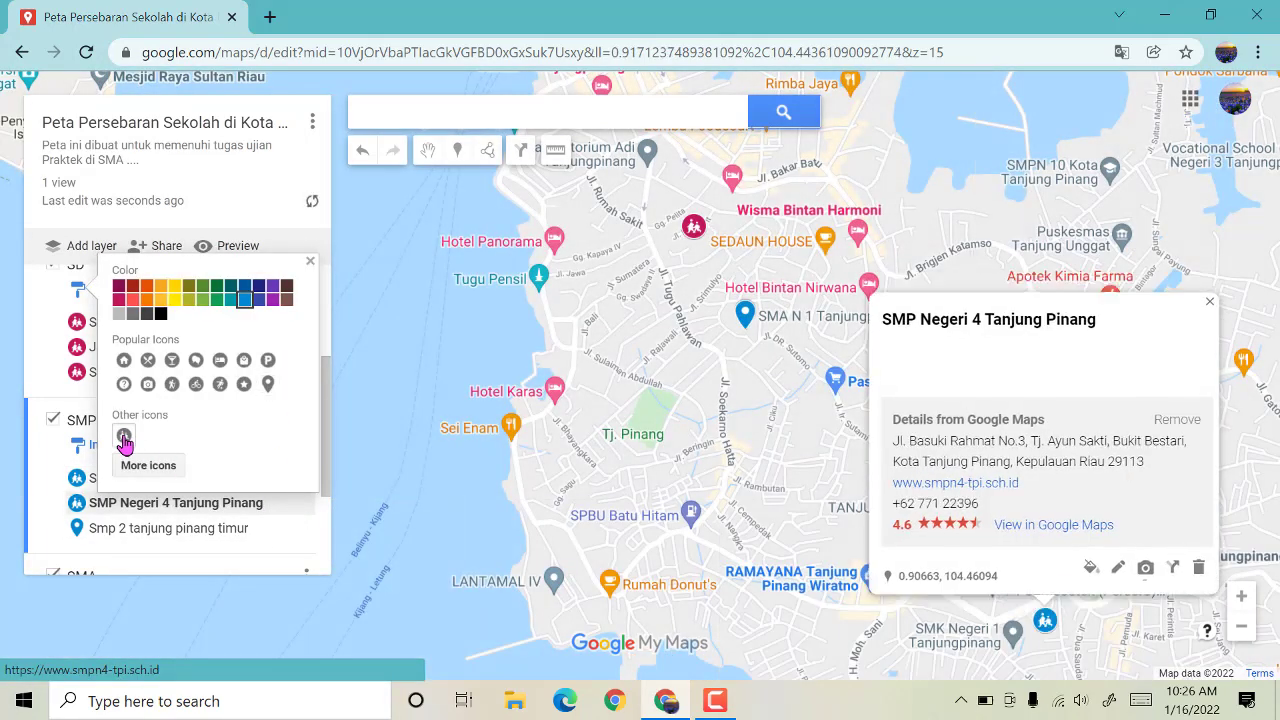
click(310, 261)
click(299, 532)
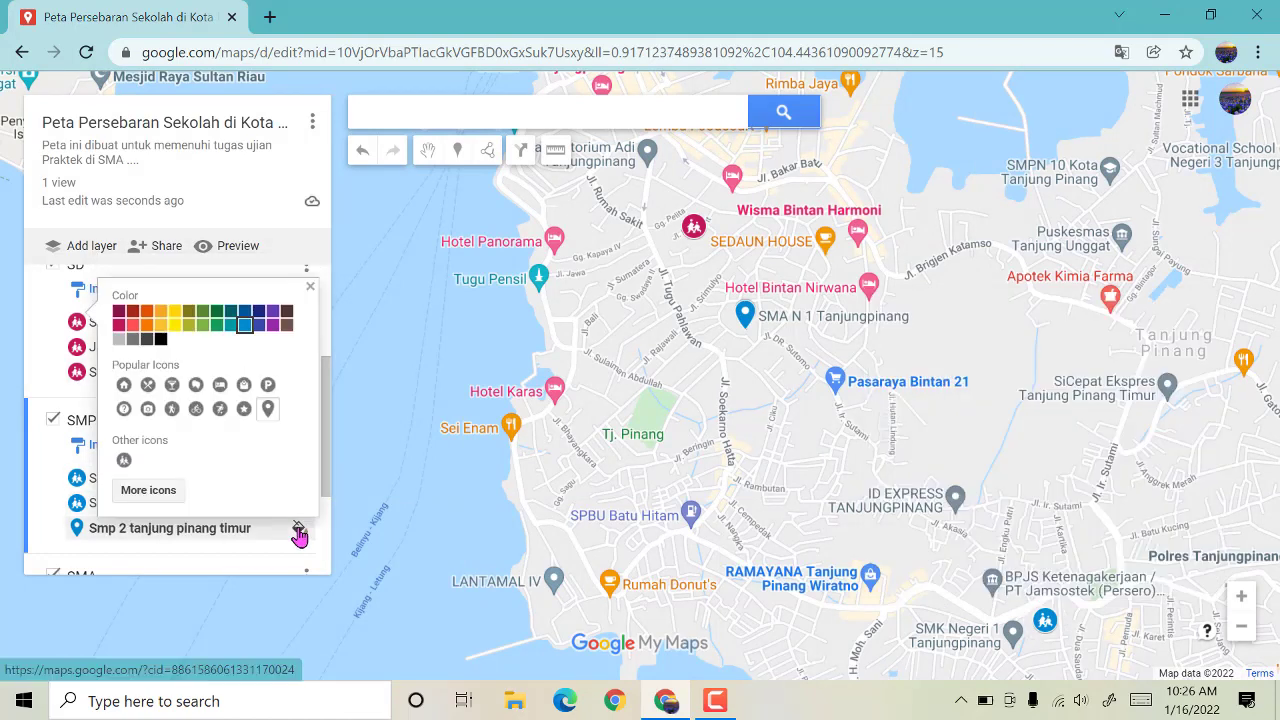
click(124, 462)
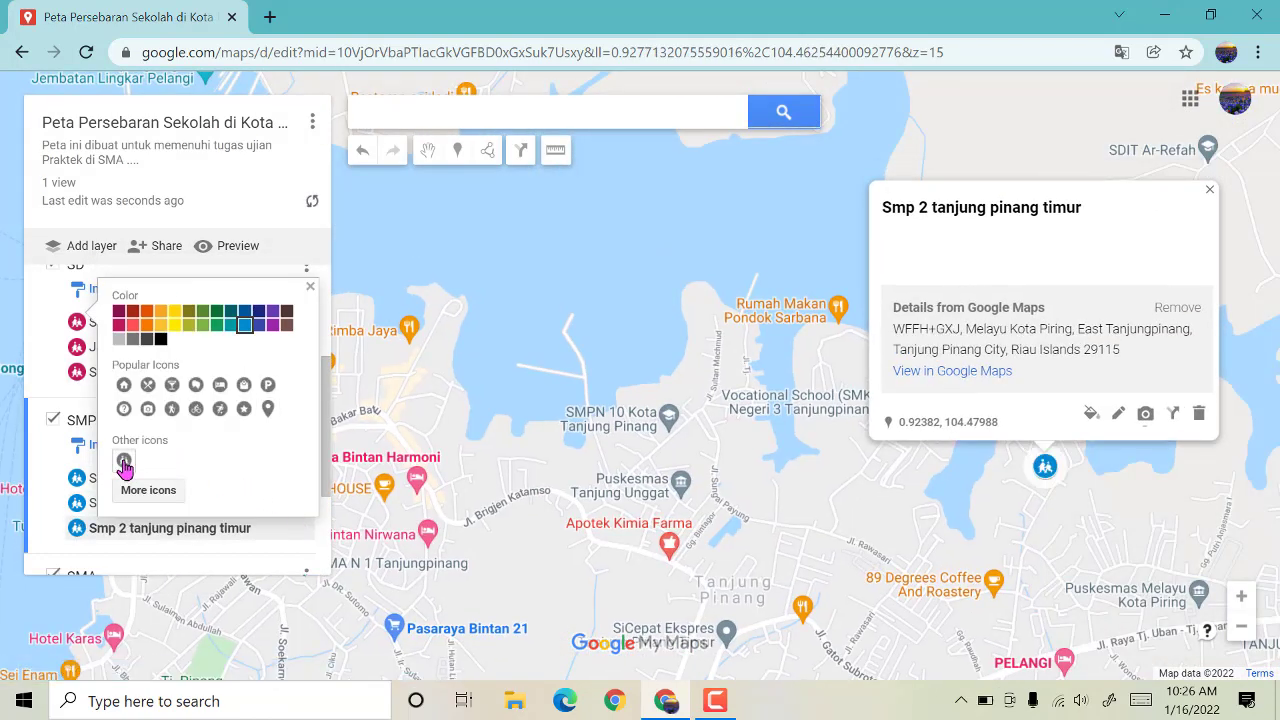
click(310, 290)
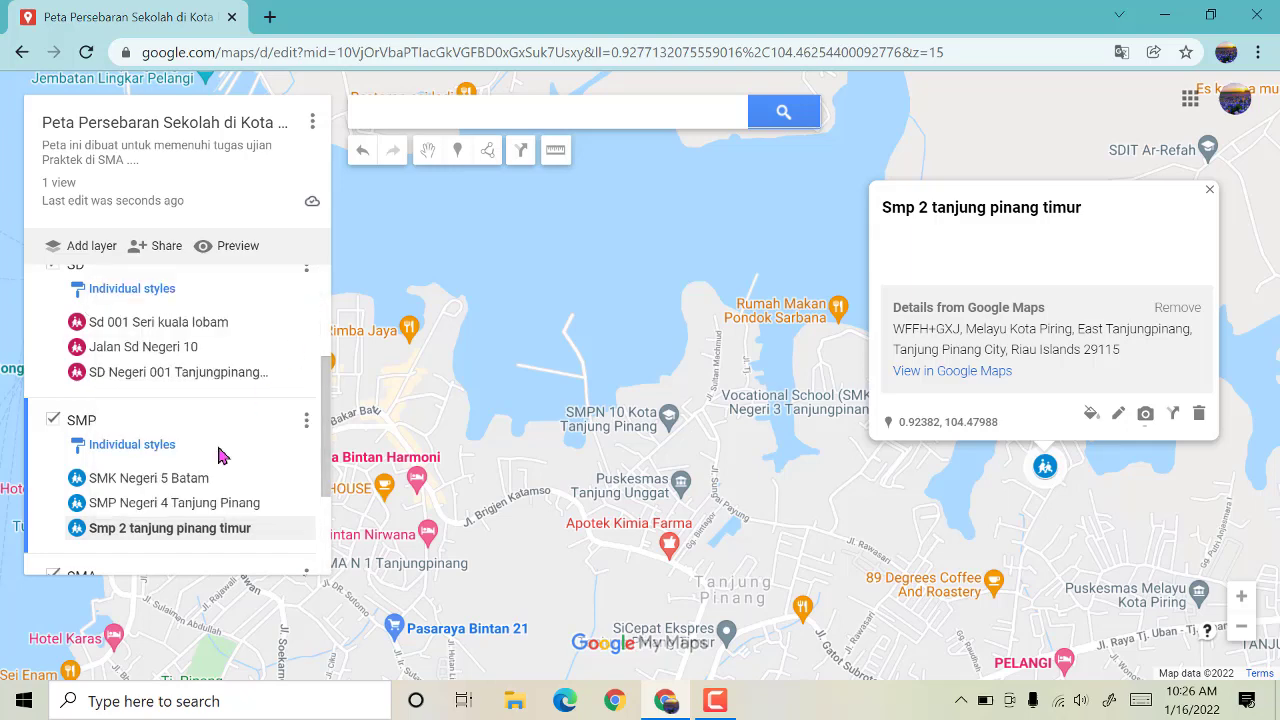
Step: Style the Sekolah Pelita Utama marker in the SMA layer with the walking-figures icon in dark grey
scroll(225, 455, down, 3)
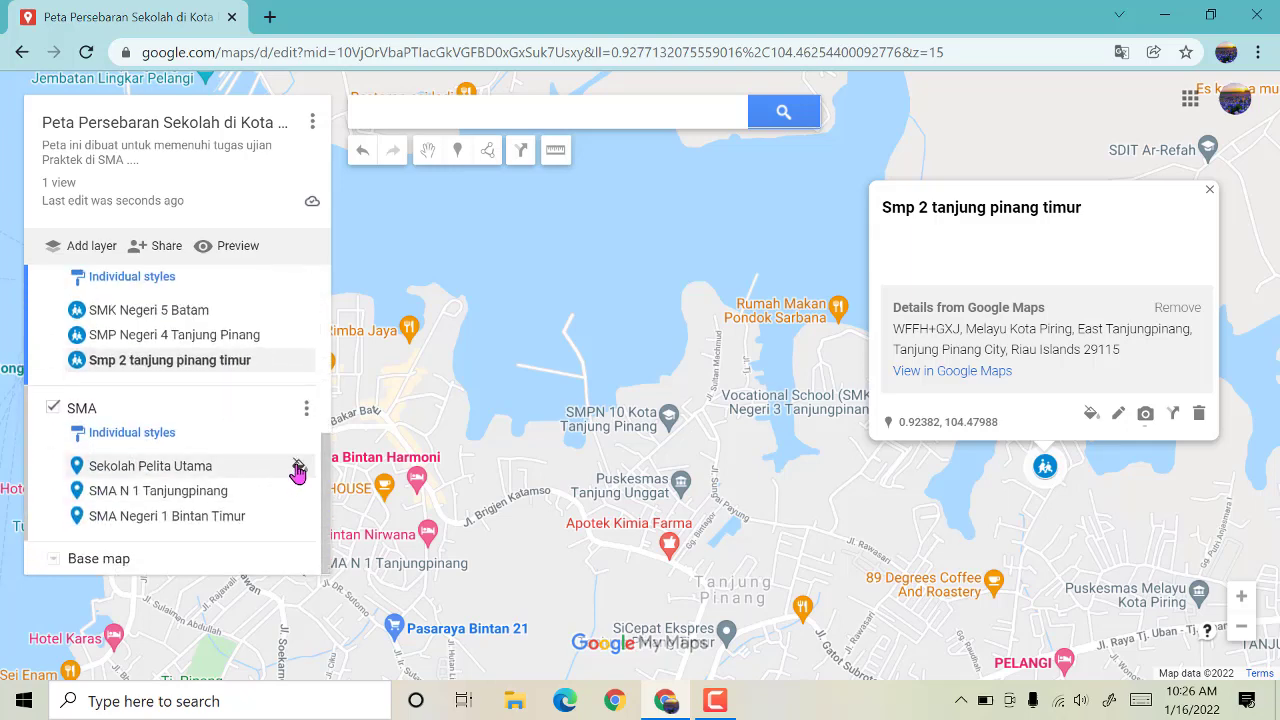
click(299, 470)
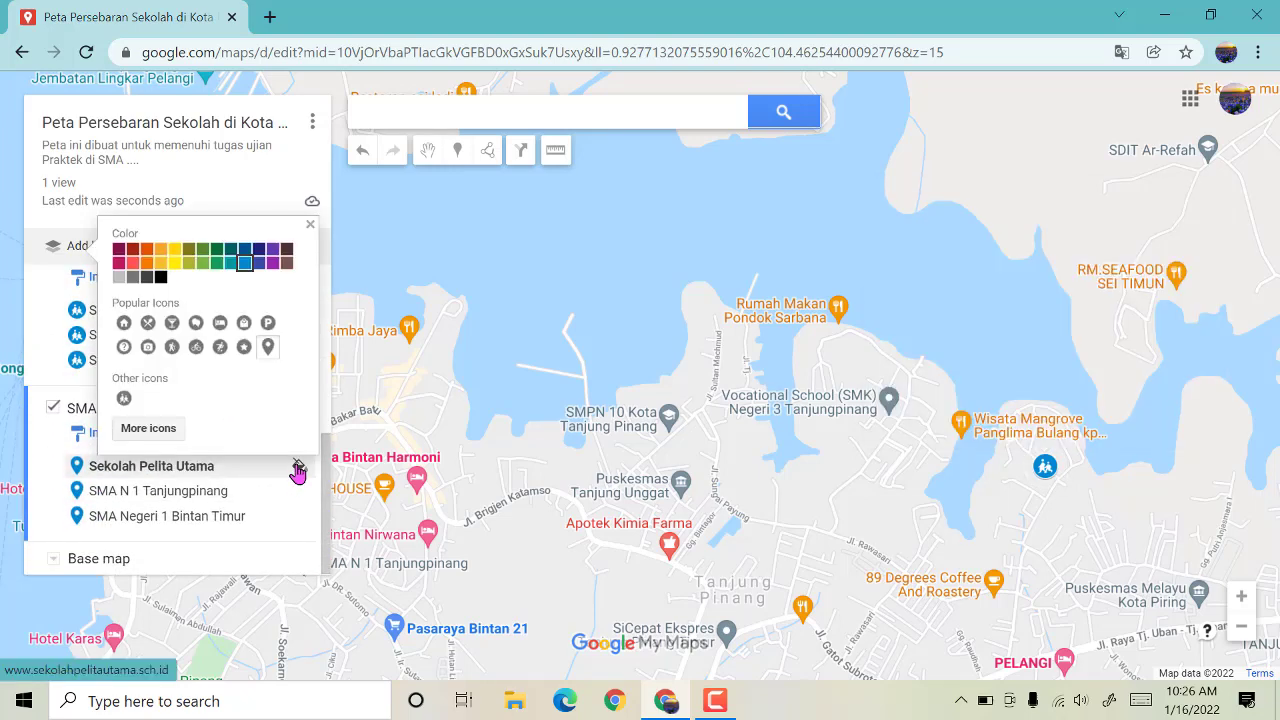
click(123, 399)
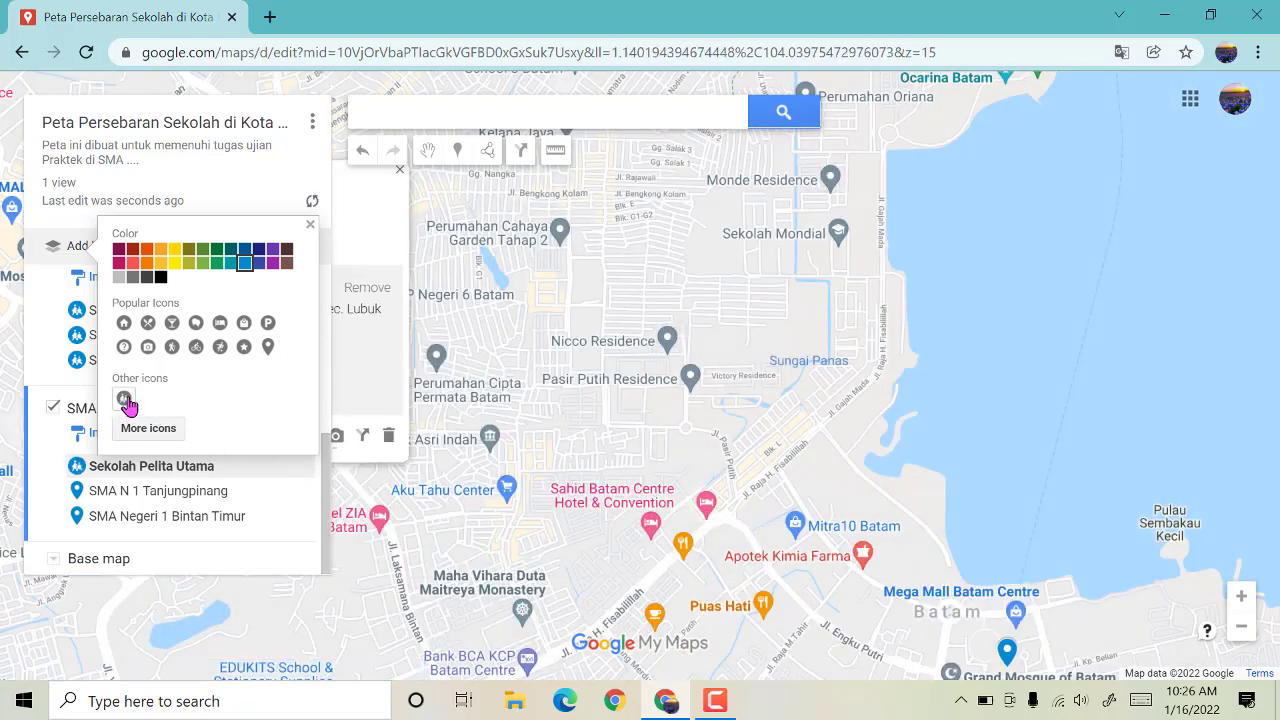
click(130, 278)
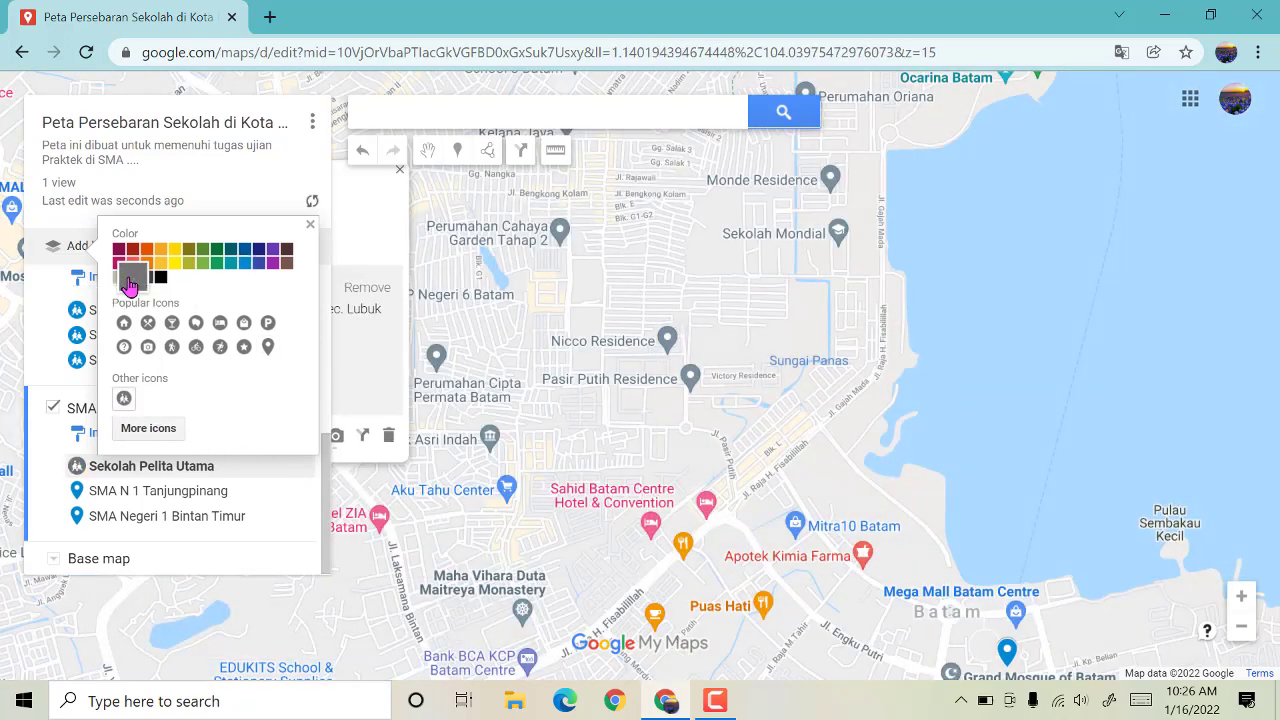
click(311, 228)
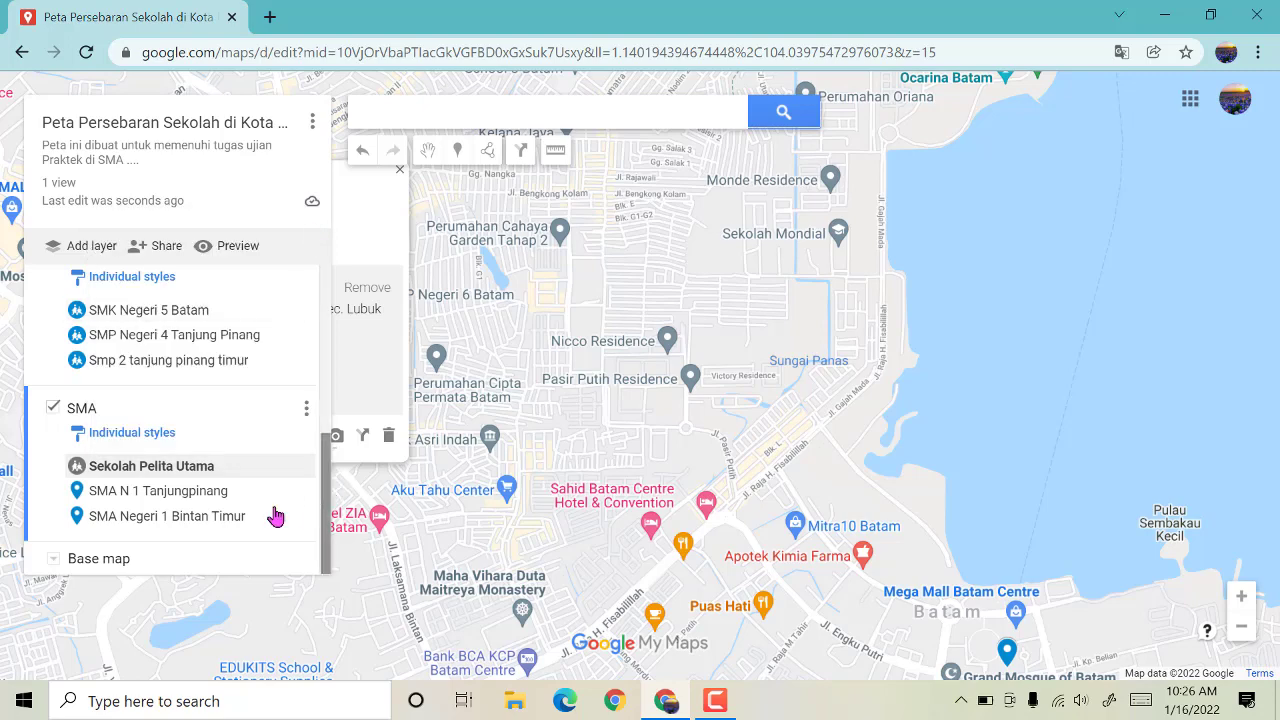
Step: Style the SMA N 1 Tanjungpinang marker with the walking-figures icon in the same dark grey
click(299, 490)
click(123, 423)
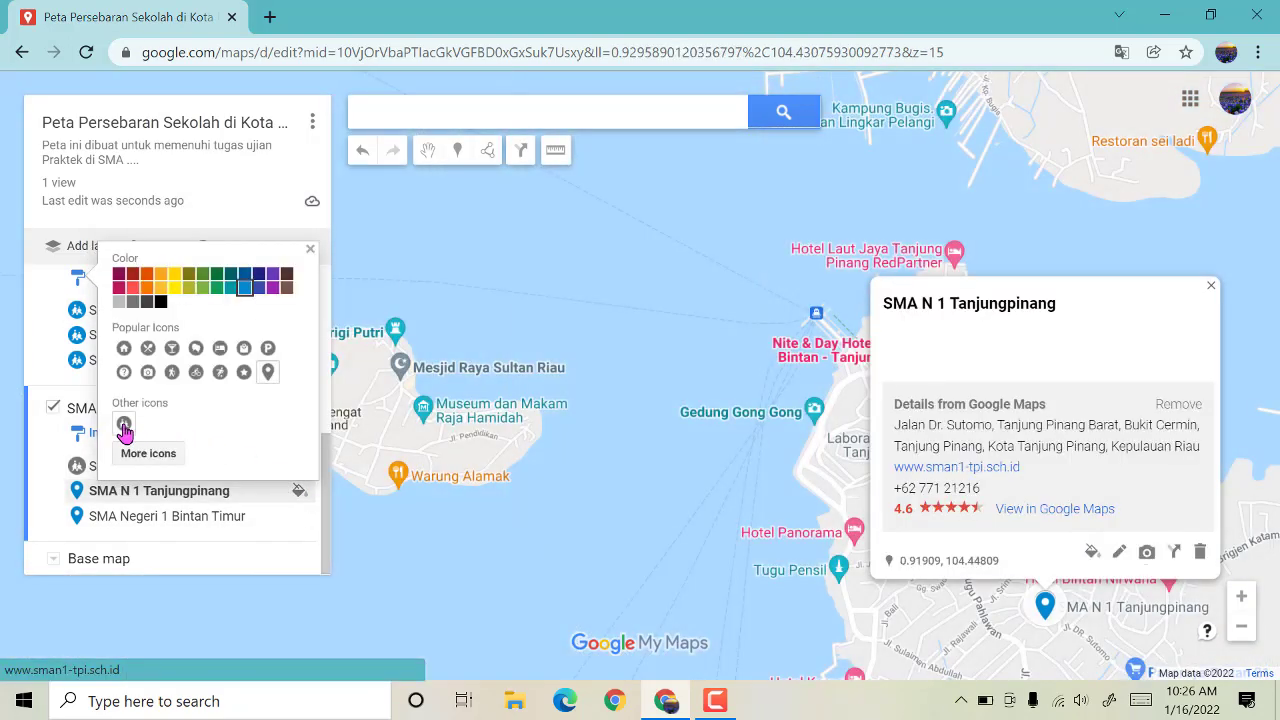
click(129, 302)
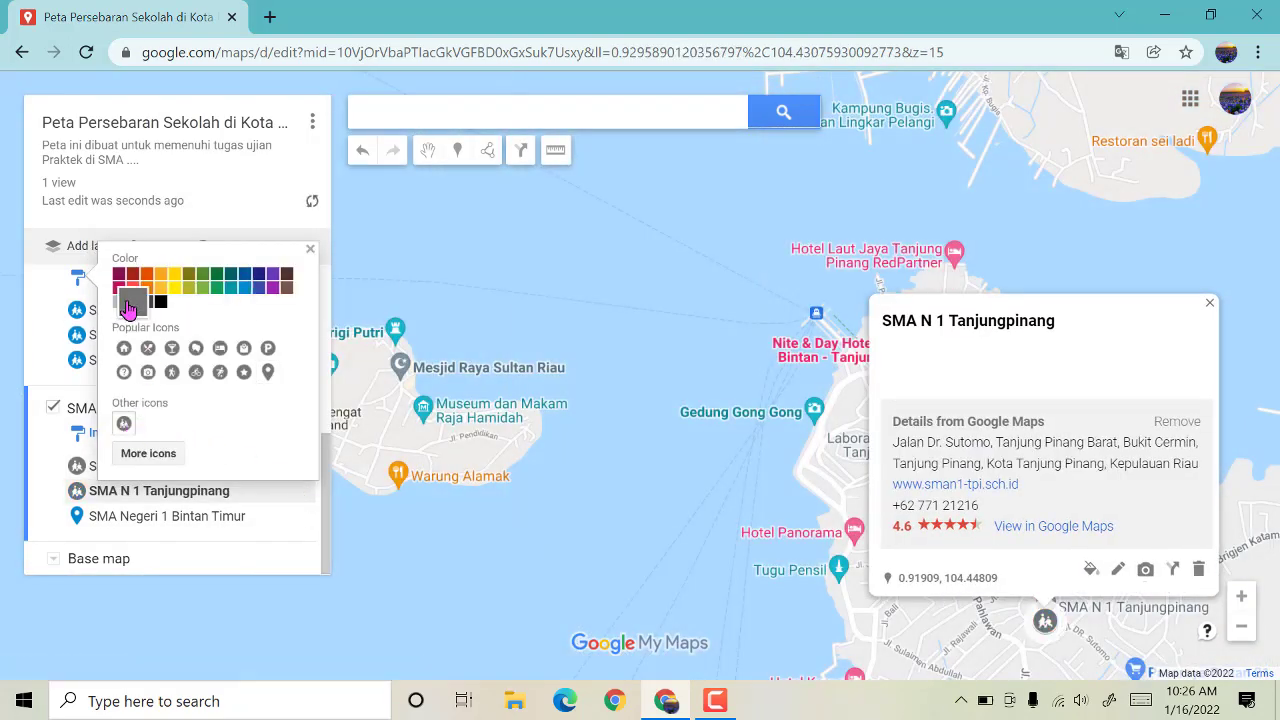
Step: Style the SMA Negeri 1 Bintan Timur marker in the SMA layer with the walking-figures icon in dark grey
click(311, 251)
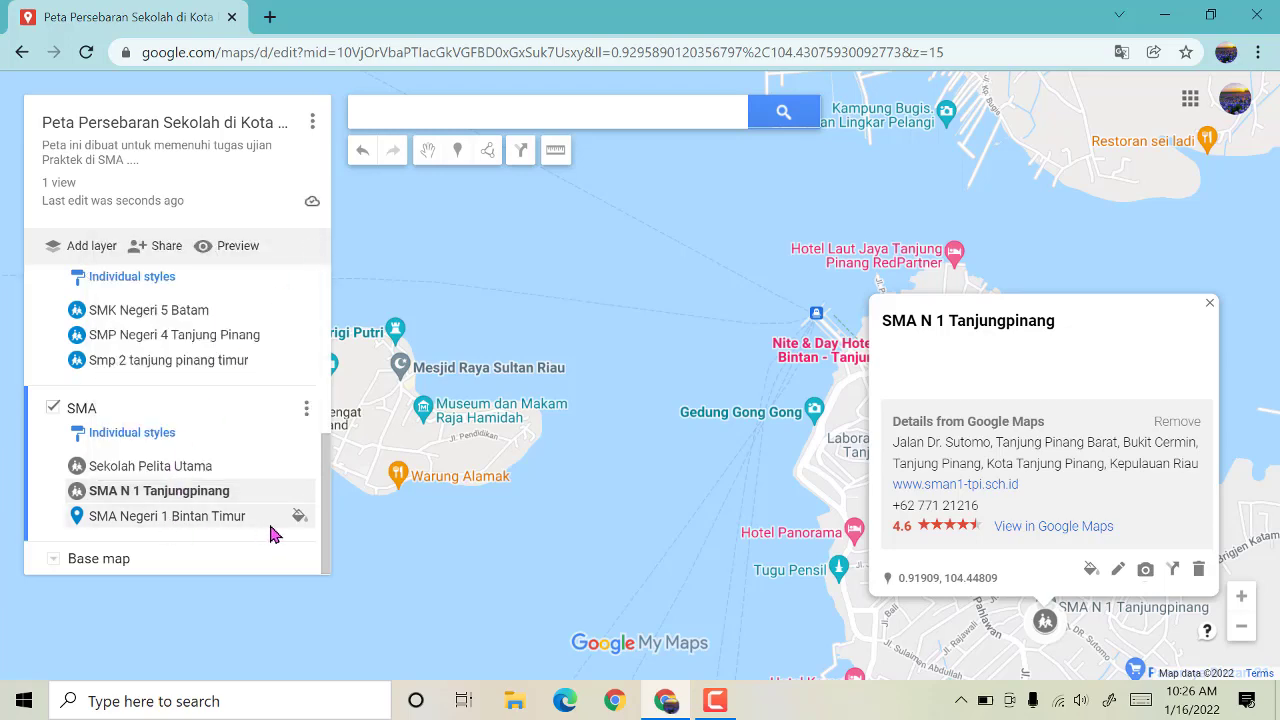
click(299, 517)
click(132, 327)
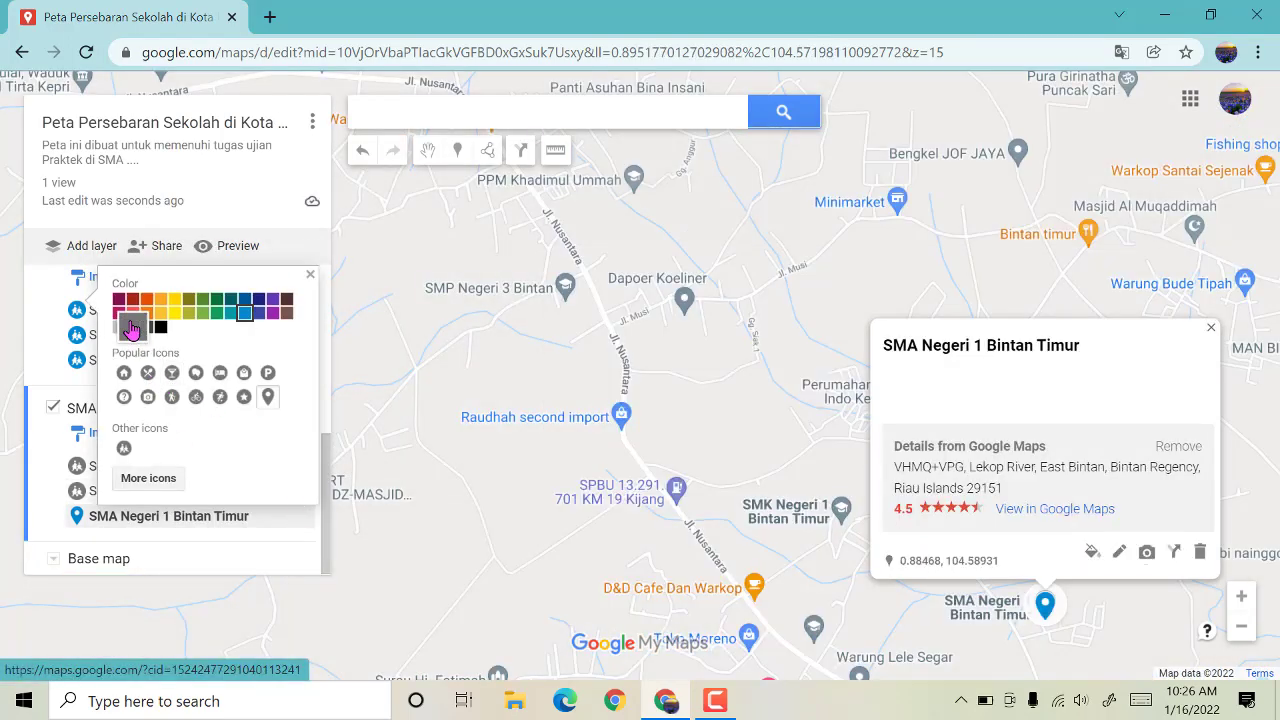
click(124, 449)
click(310, 274)
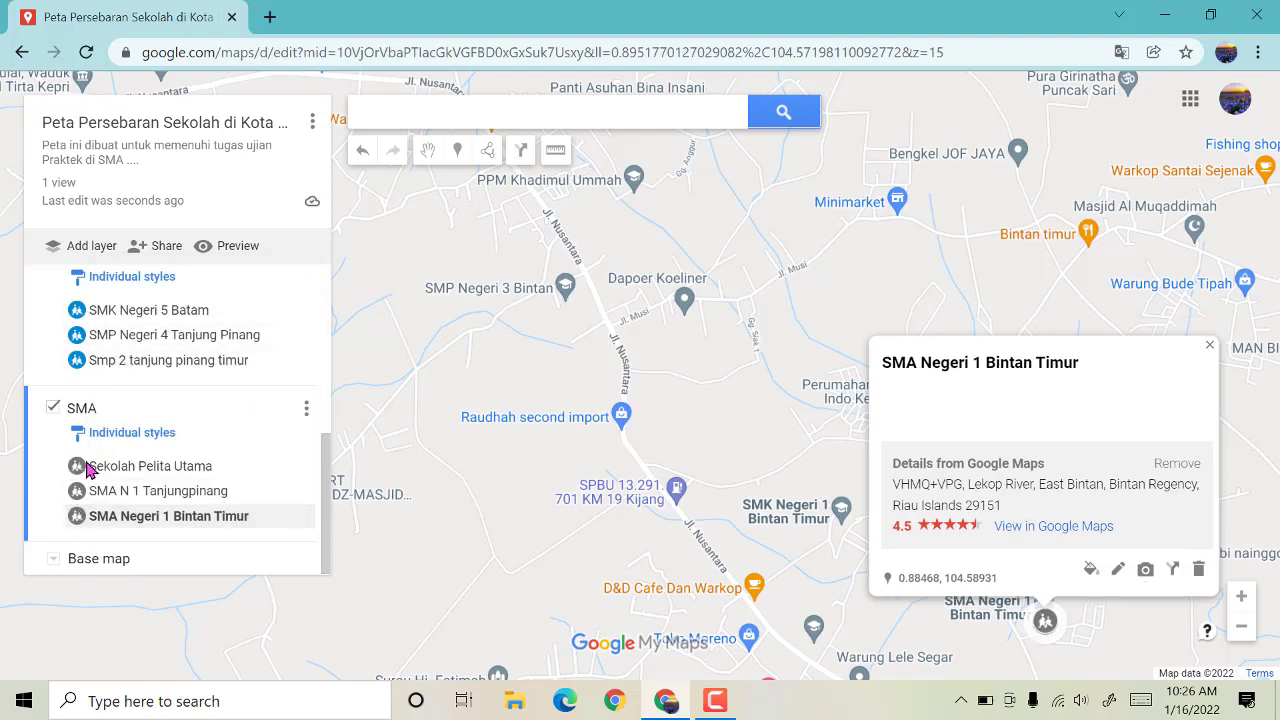
Step: Style the Batam Mayor's Office marker in the Tempat Penting layer with the office-building icon in green, RGB (124, 179, 66)
scroll(105, 480, up, 3)
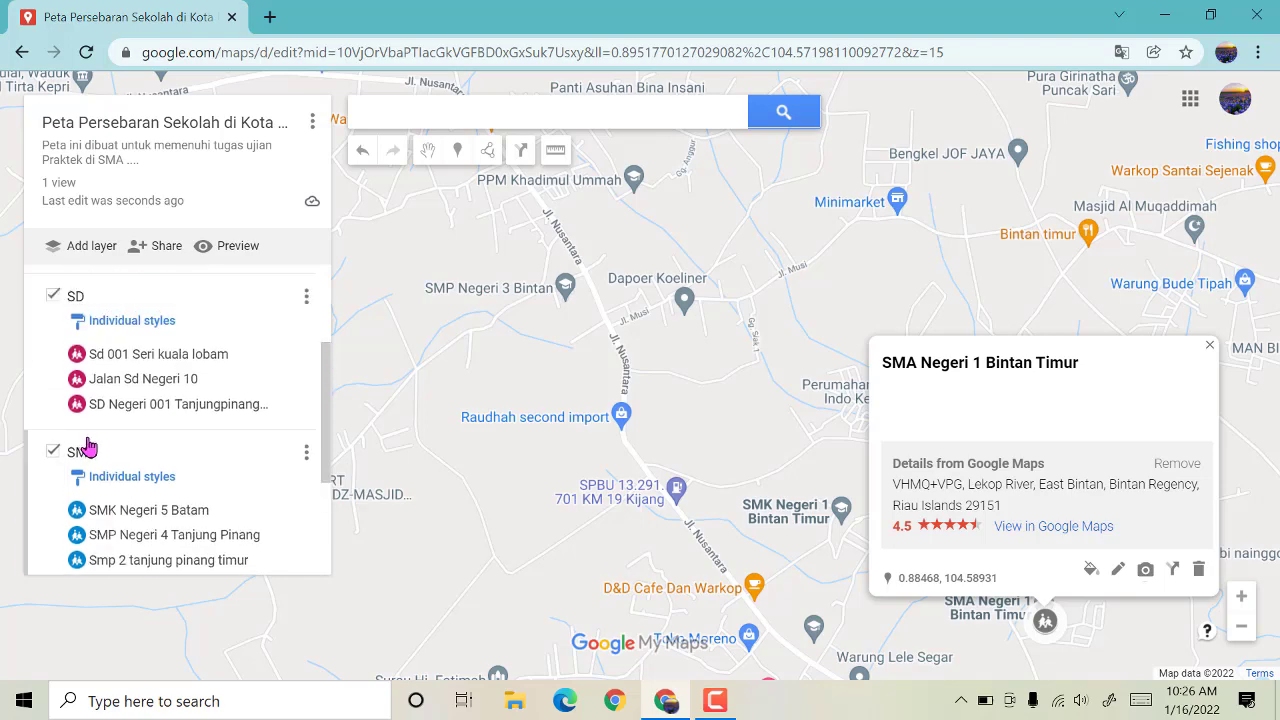
scroll(92, 398, up, 2)
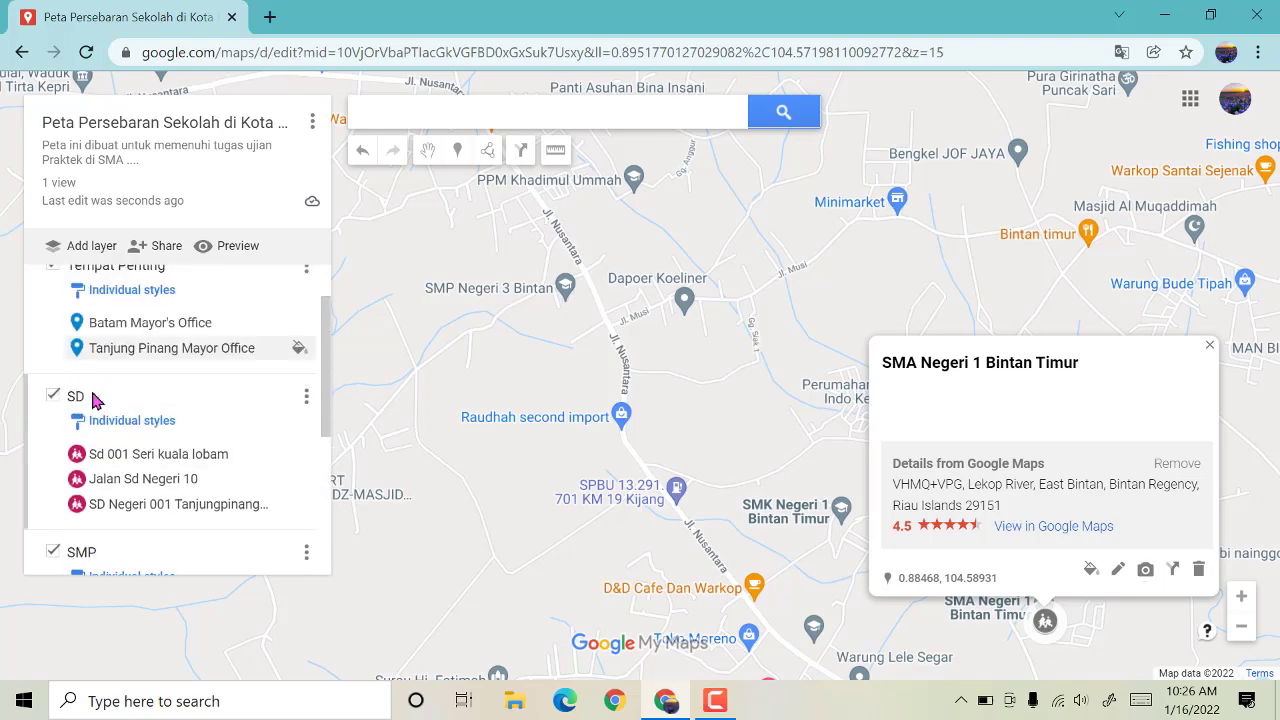
scroll(160, 360, up, 1)
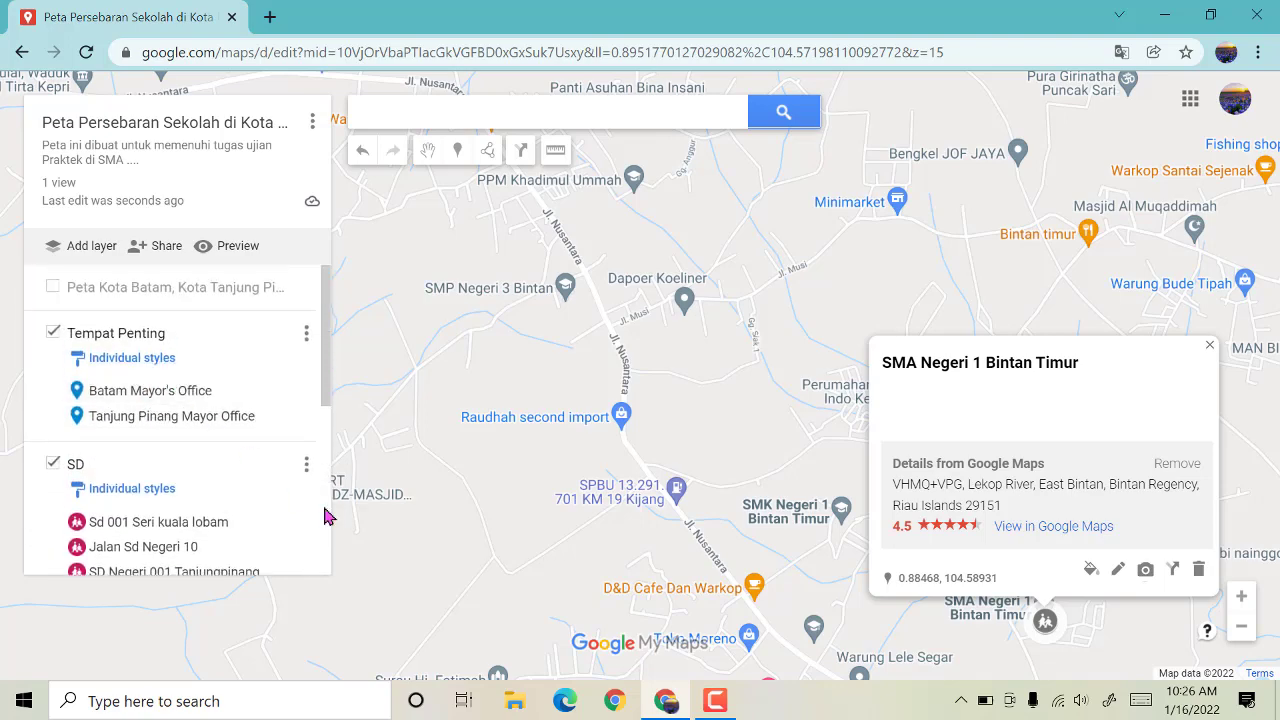
scroll(340, 515, down, 1)
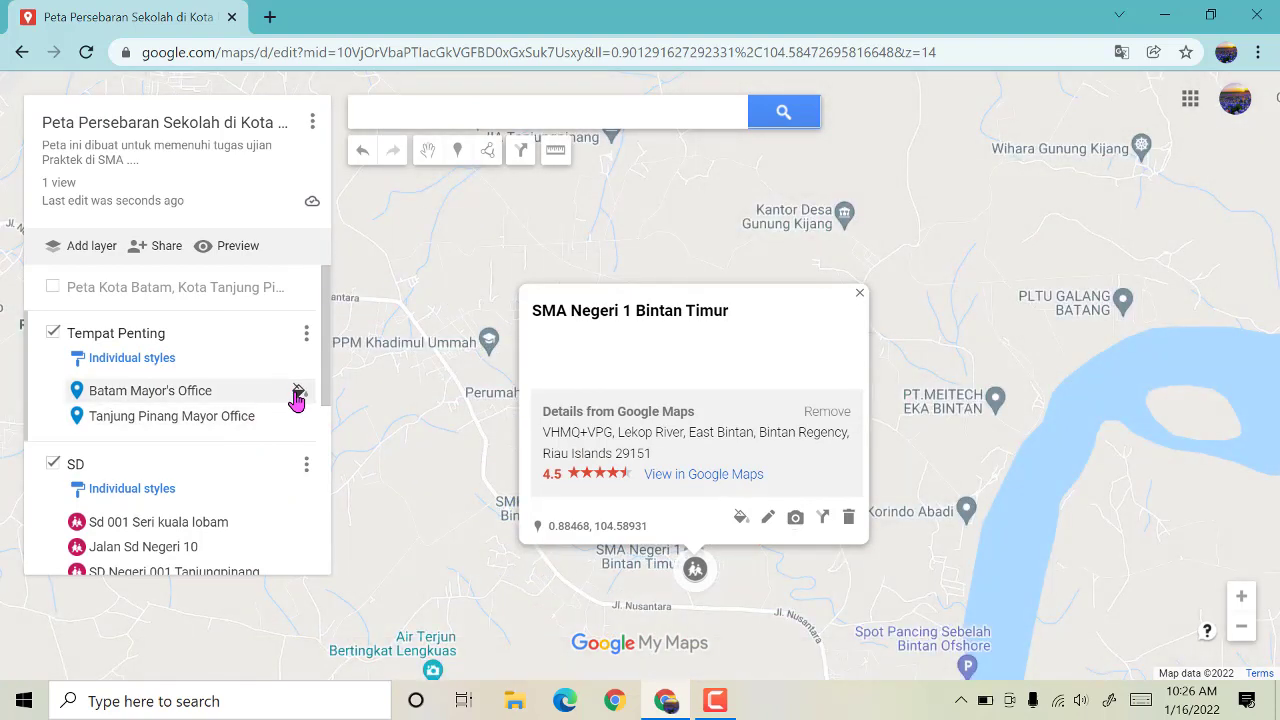
click(298, 393)
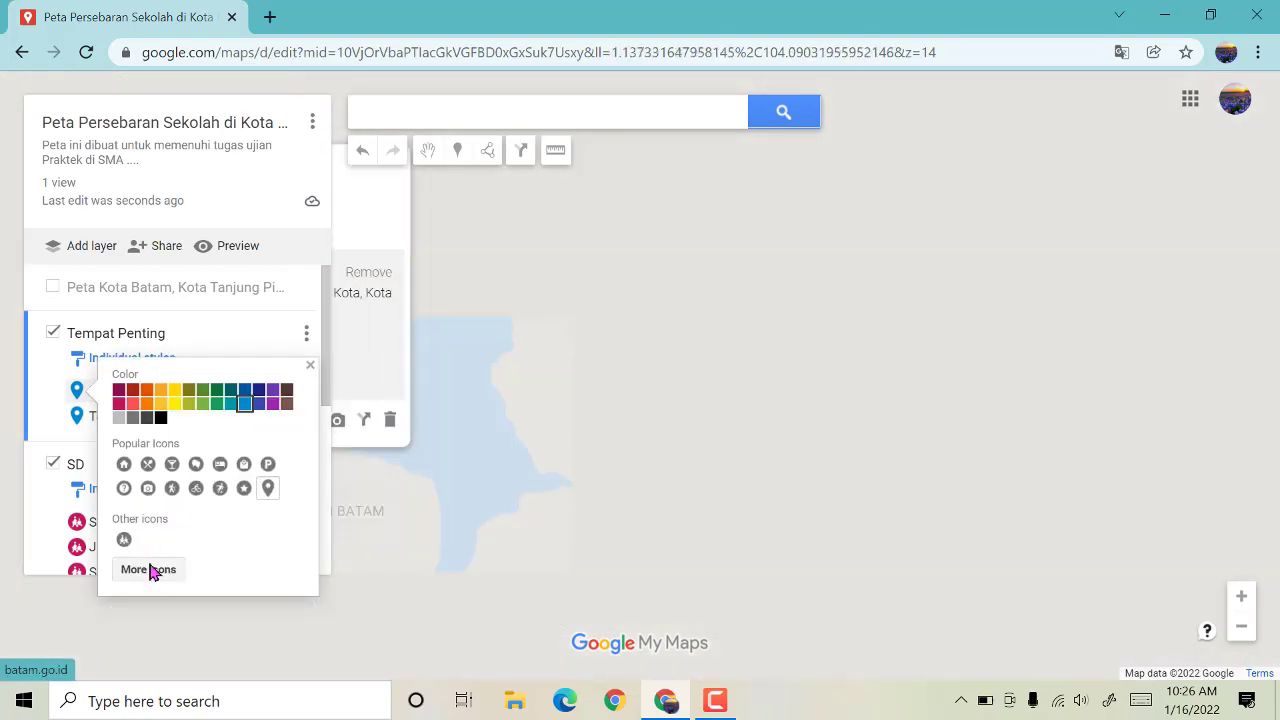
click(152, 572)
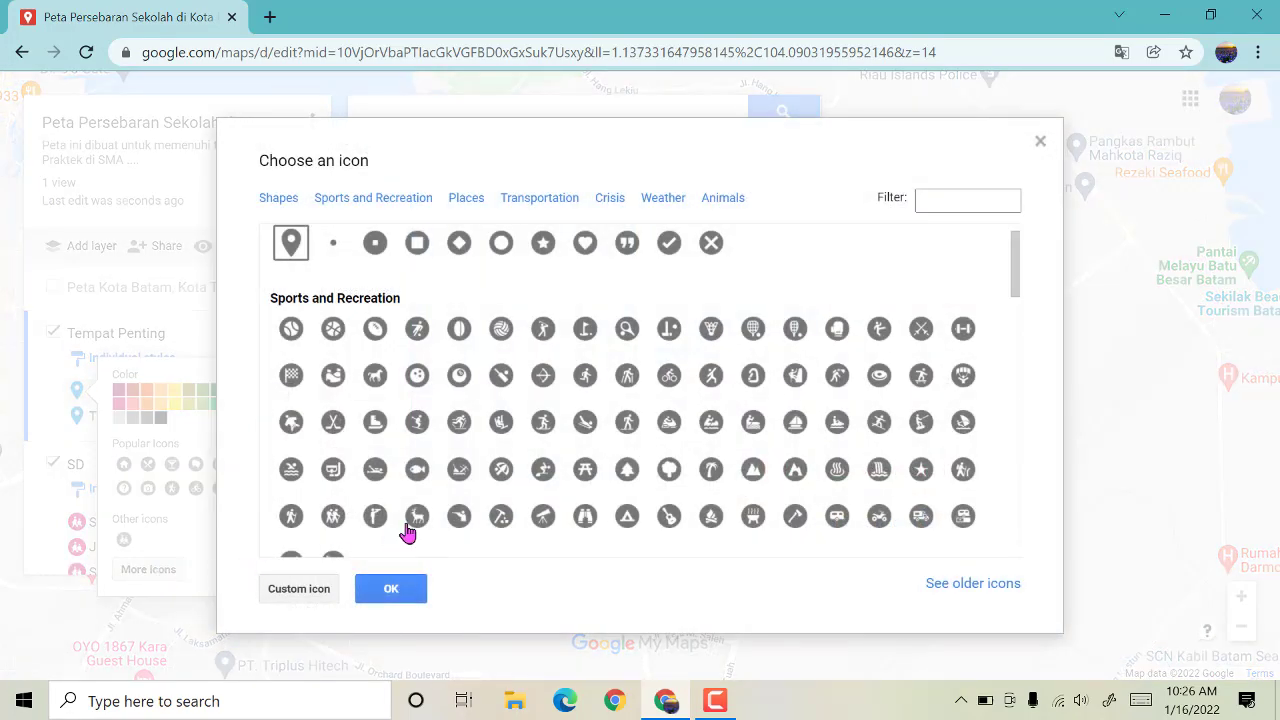
scroll(491, 480, down, 10)
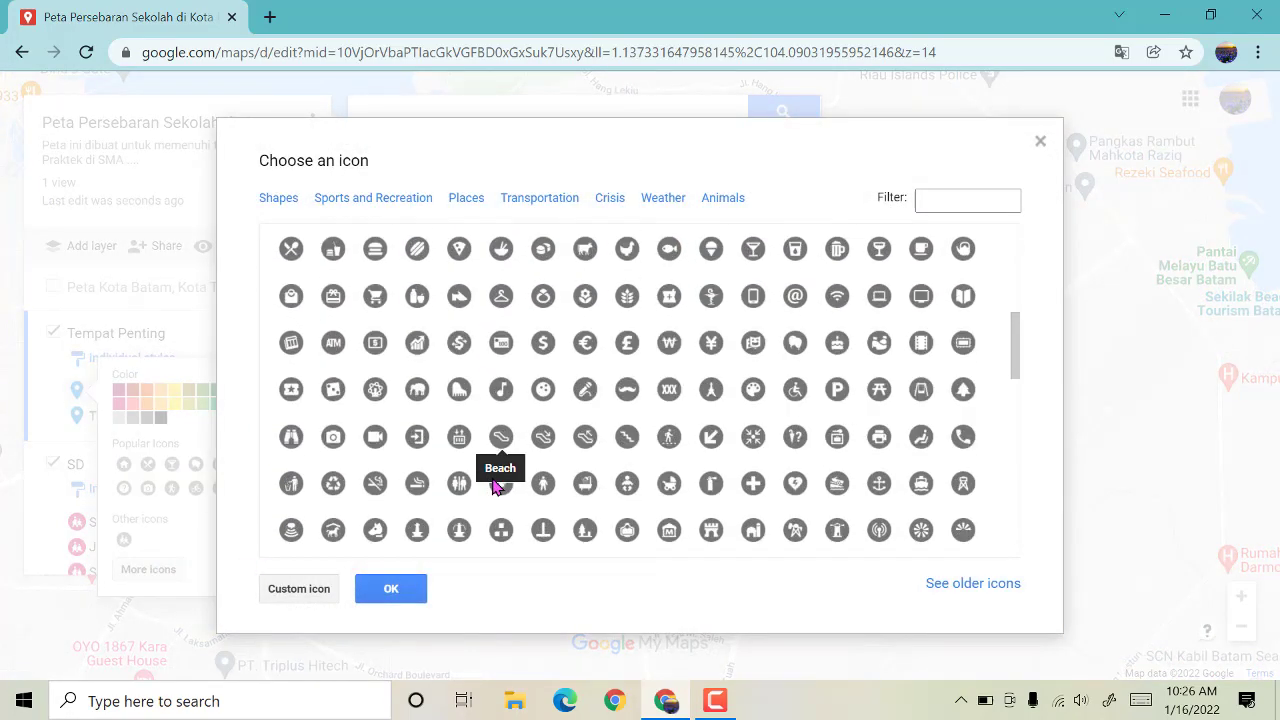
scroll(537, 545, down, 3)
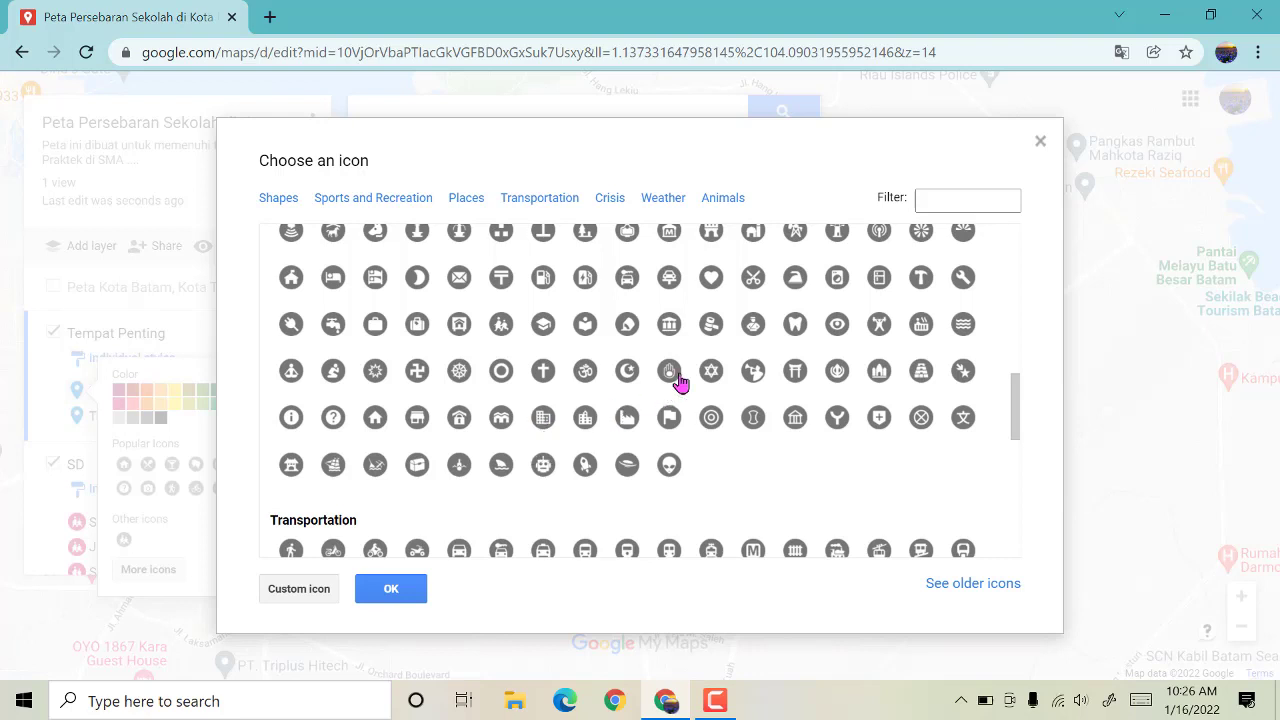
click(534, 426)
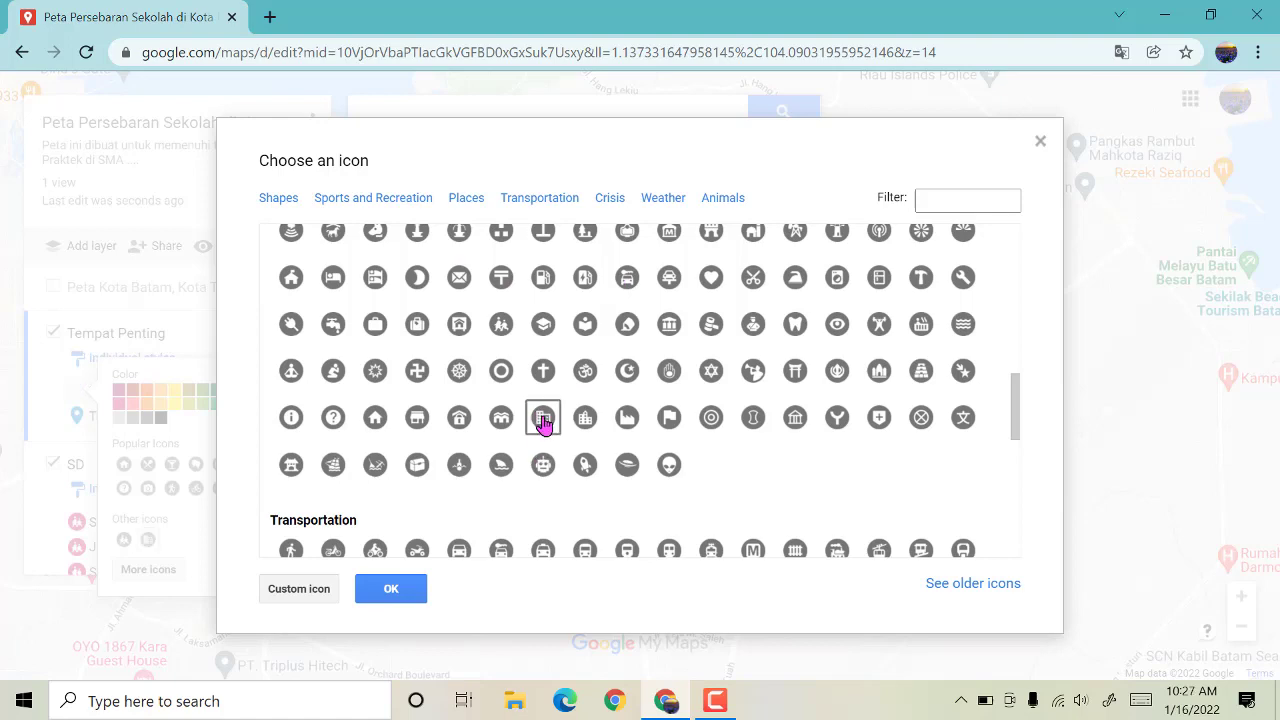
click(392, 590)
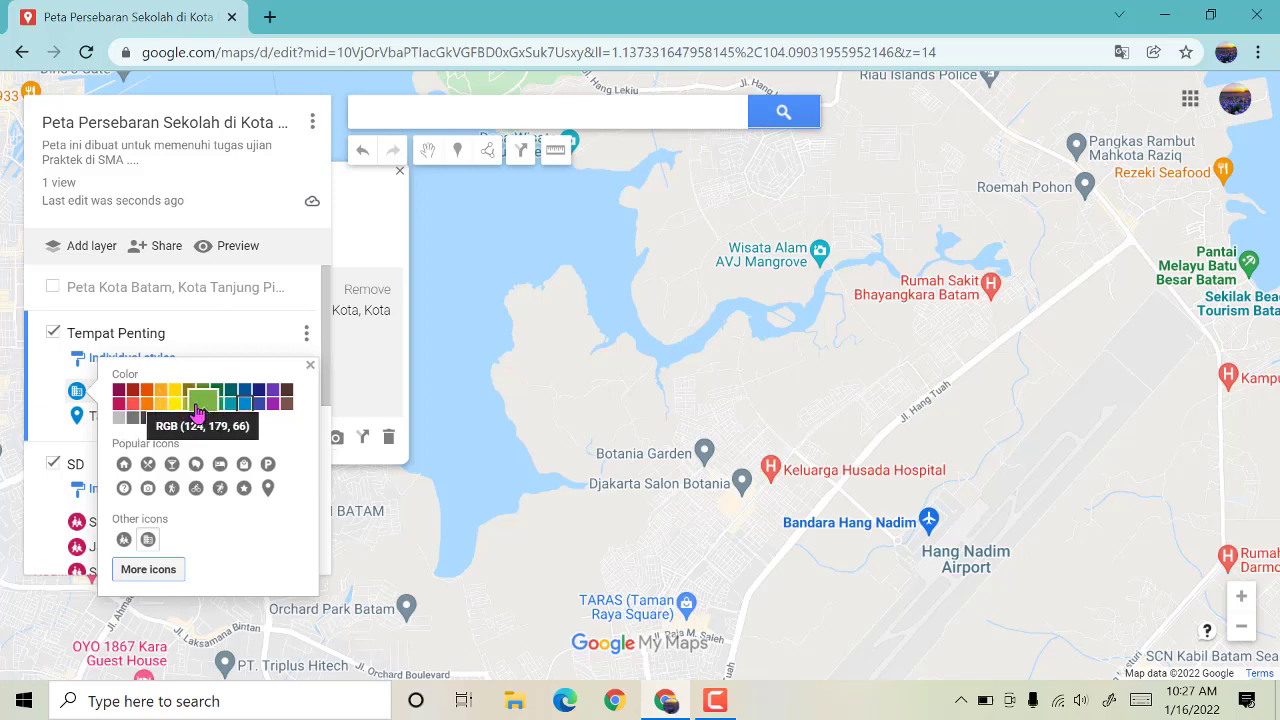
click(197, 412)
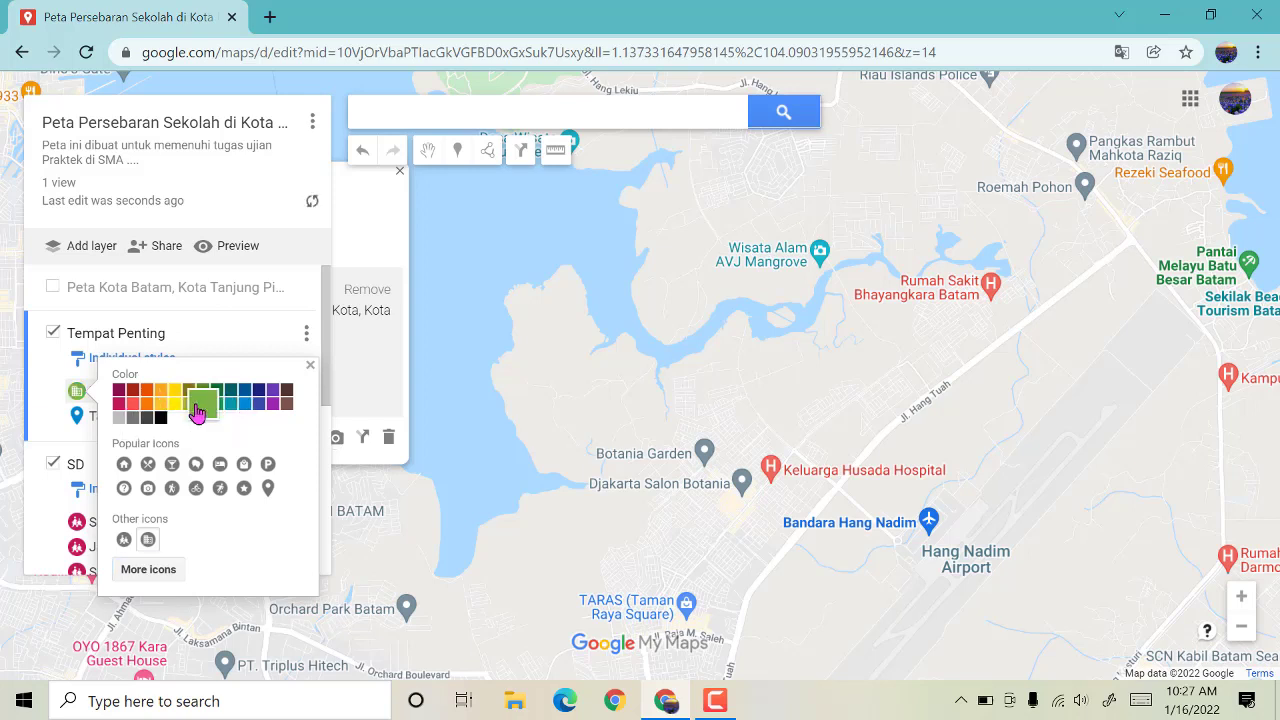
click(310, 365)
Step: Apply the same office-building icon and green colour to the Tanjung Pinang Mayor Office marker
click(291, 418)
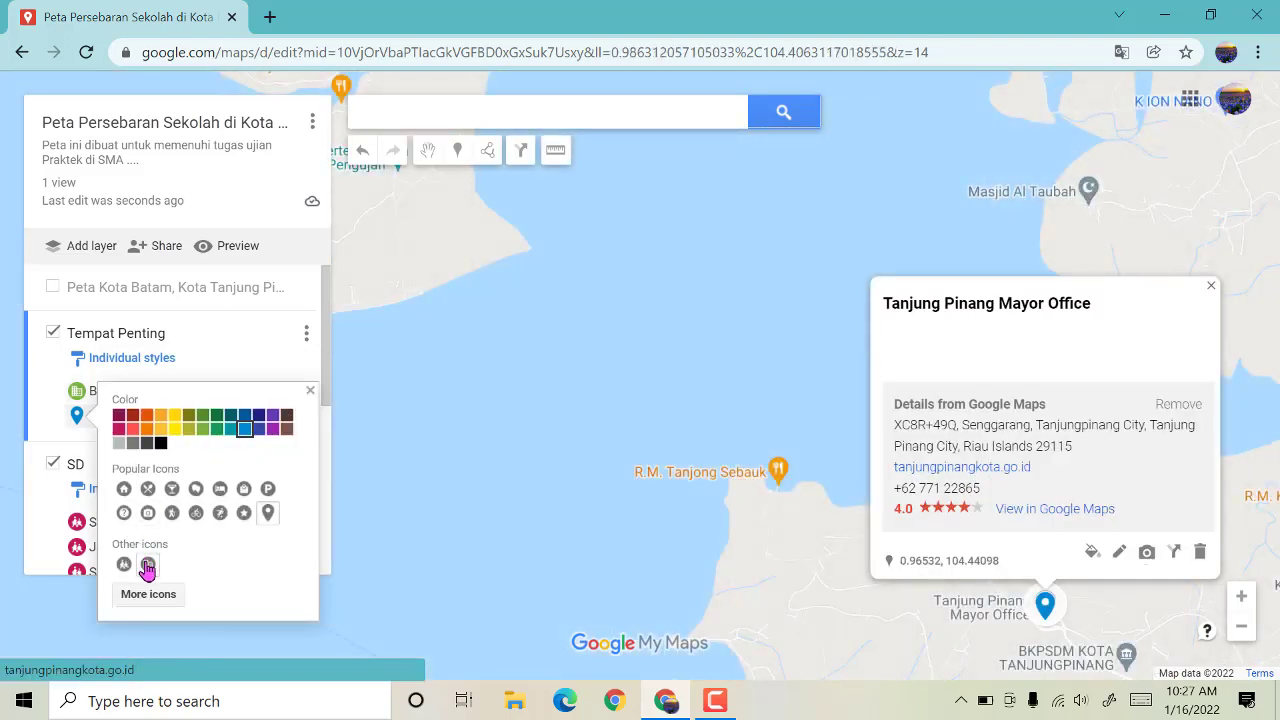
click(147, 566)
click(212, 431)
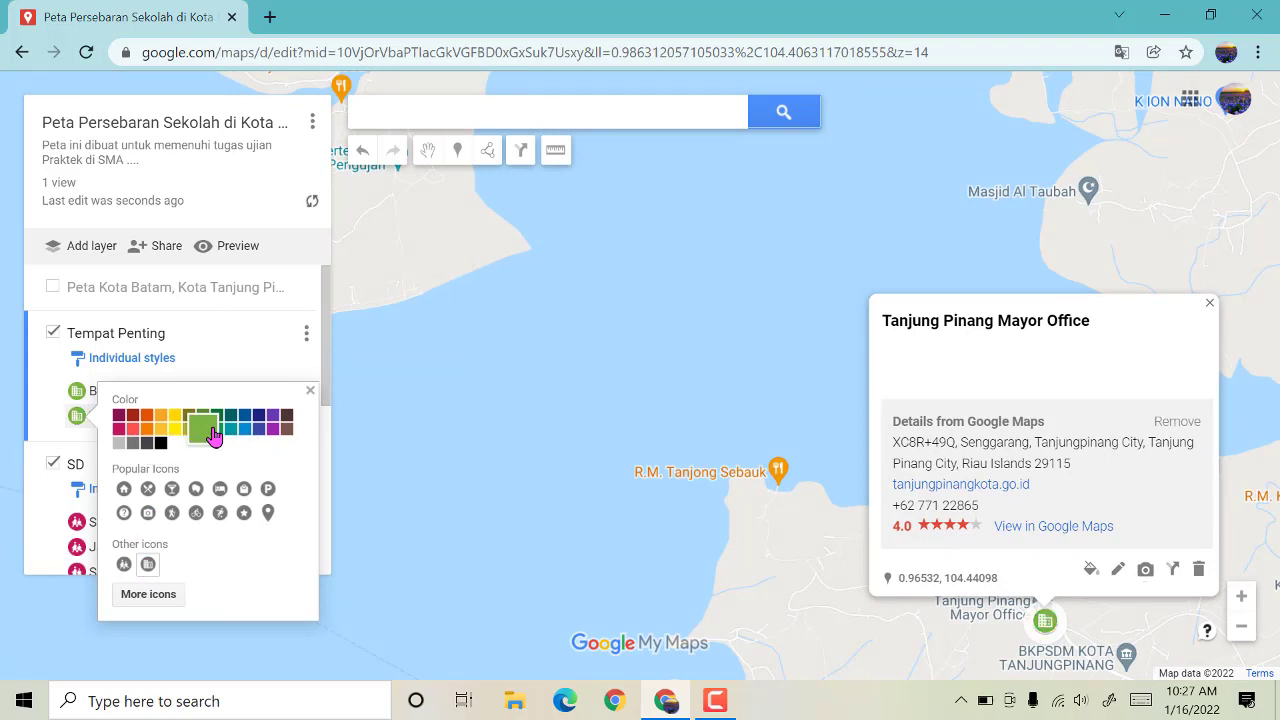
click(309, 392)
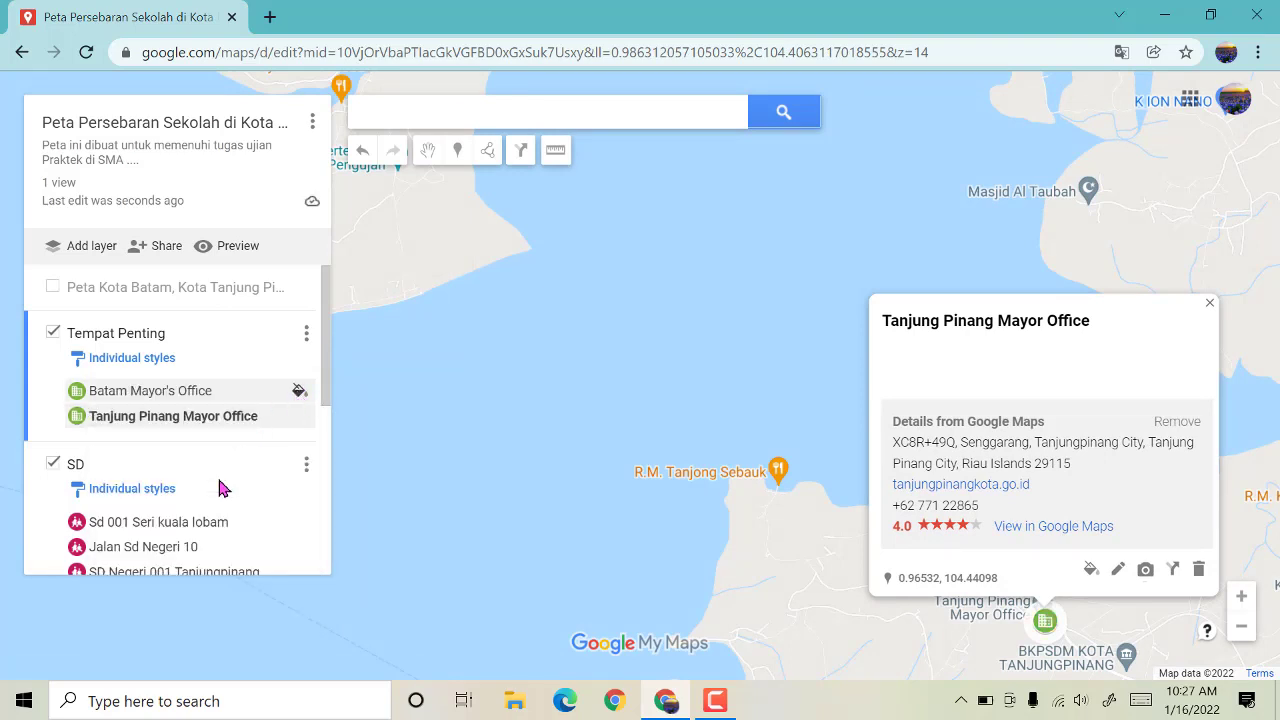
Step: Preview the map in view-only mode, check the markers across Batam and Bintan, and return to the editor with the info card closed
click(238, 247)
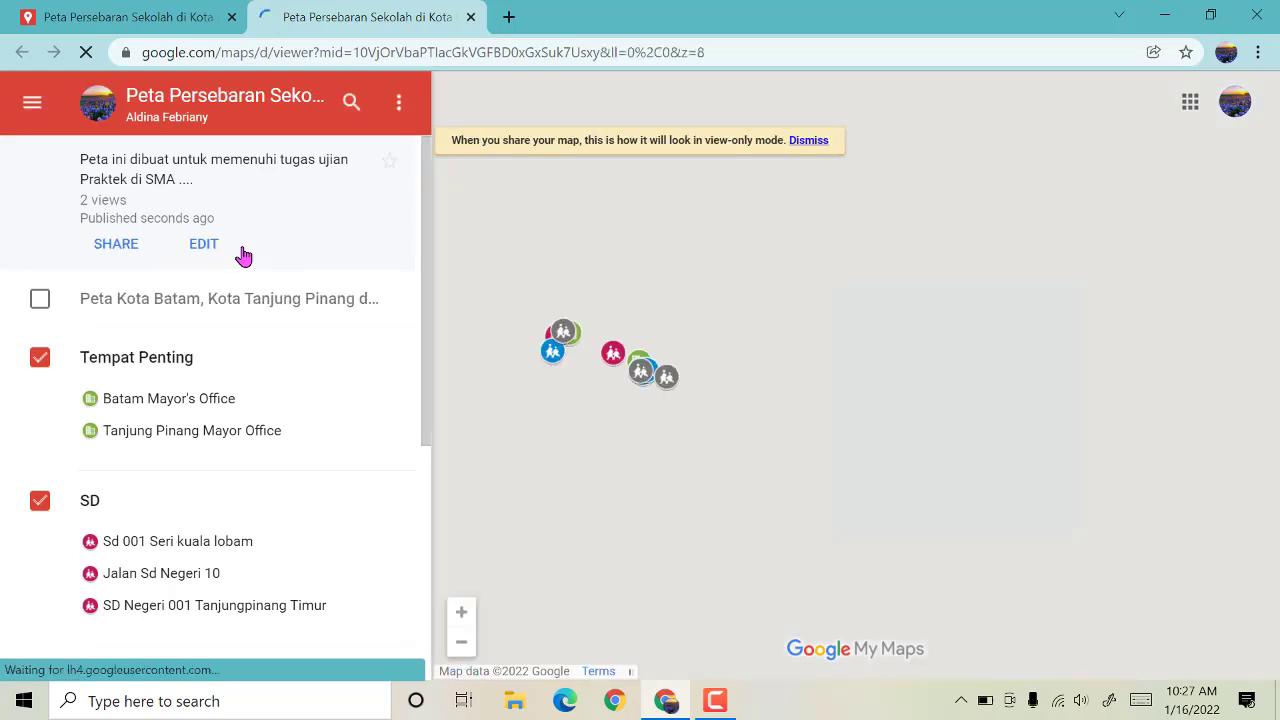
scroll(614, 405, up, 2)
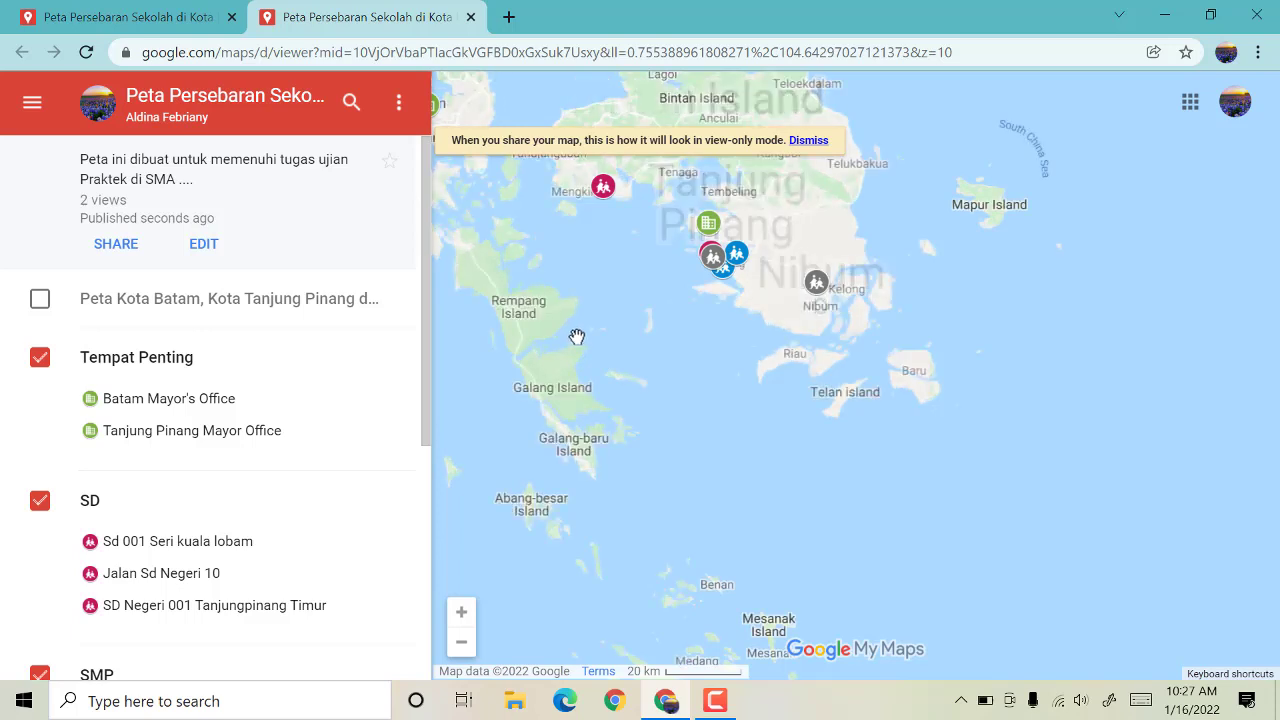
drag(574, 334, 716, 477)
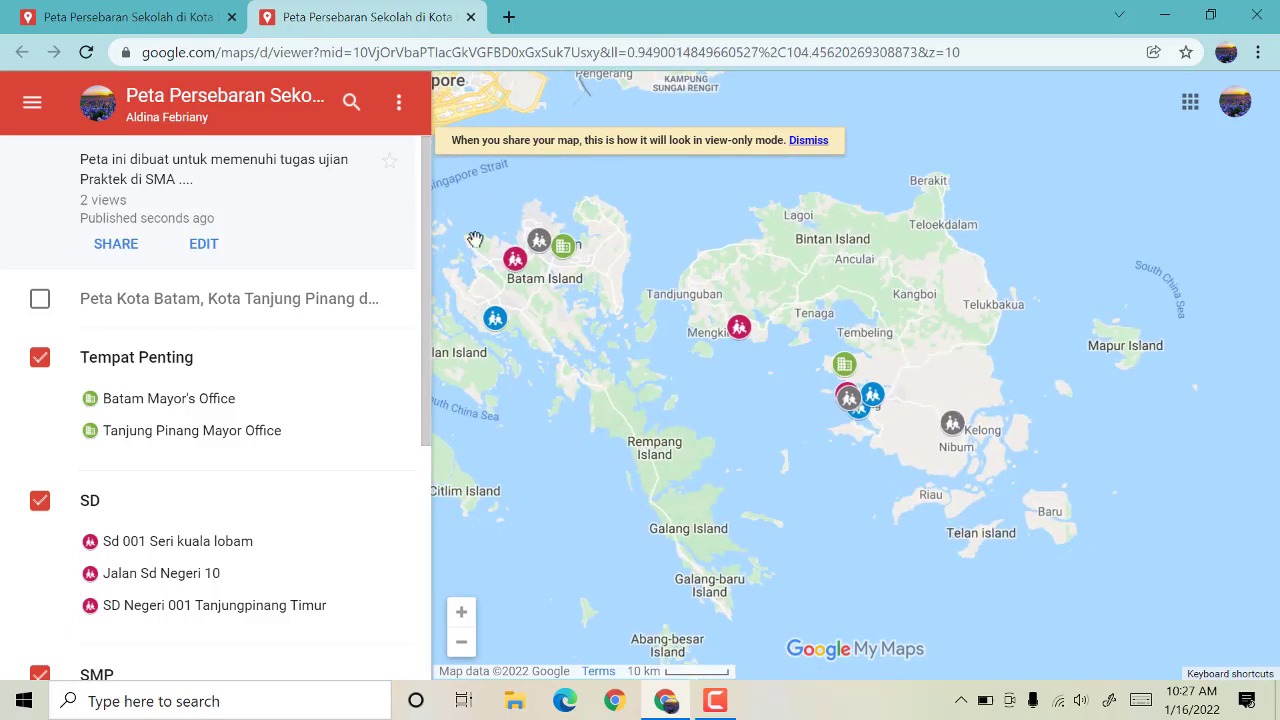
click(470, 18)
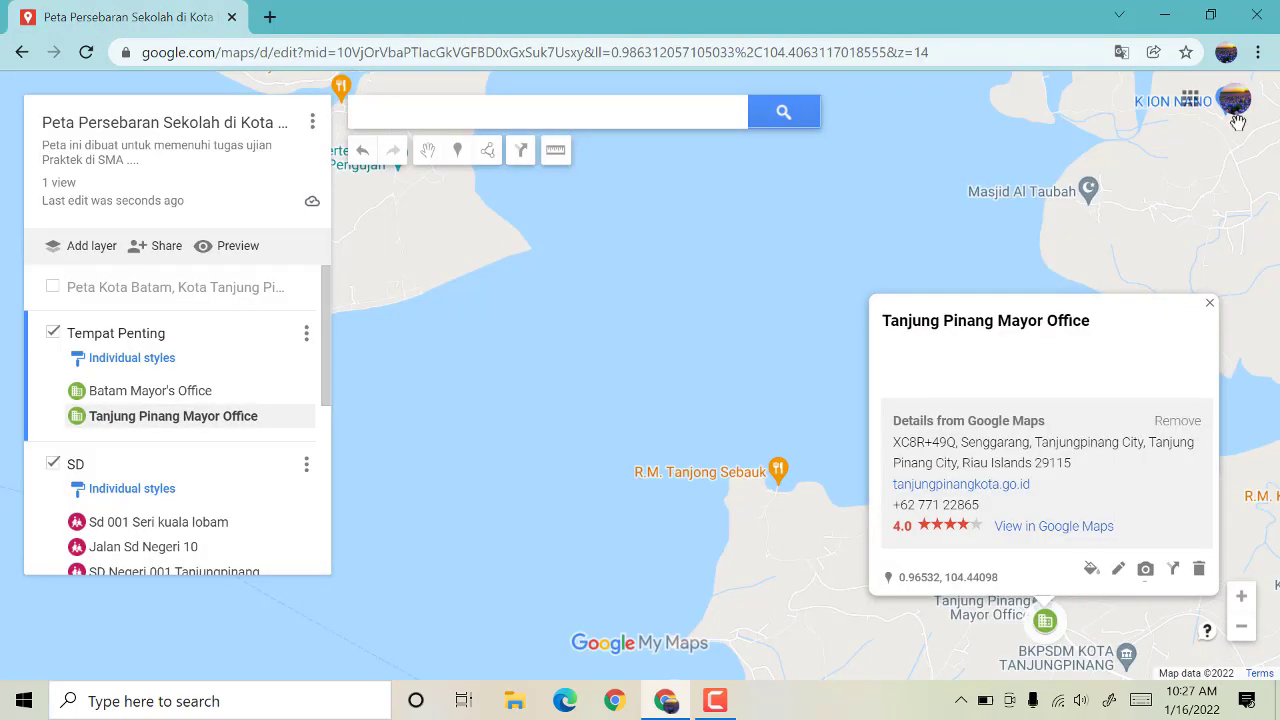
click(1210, 305)
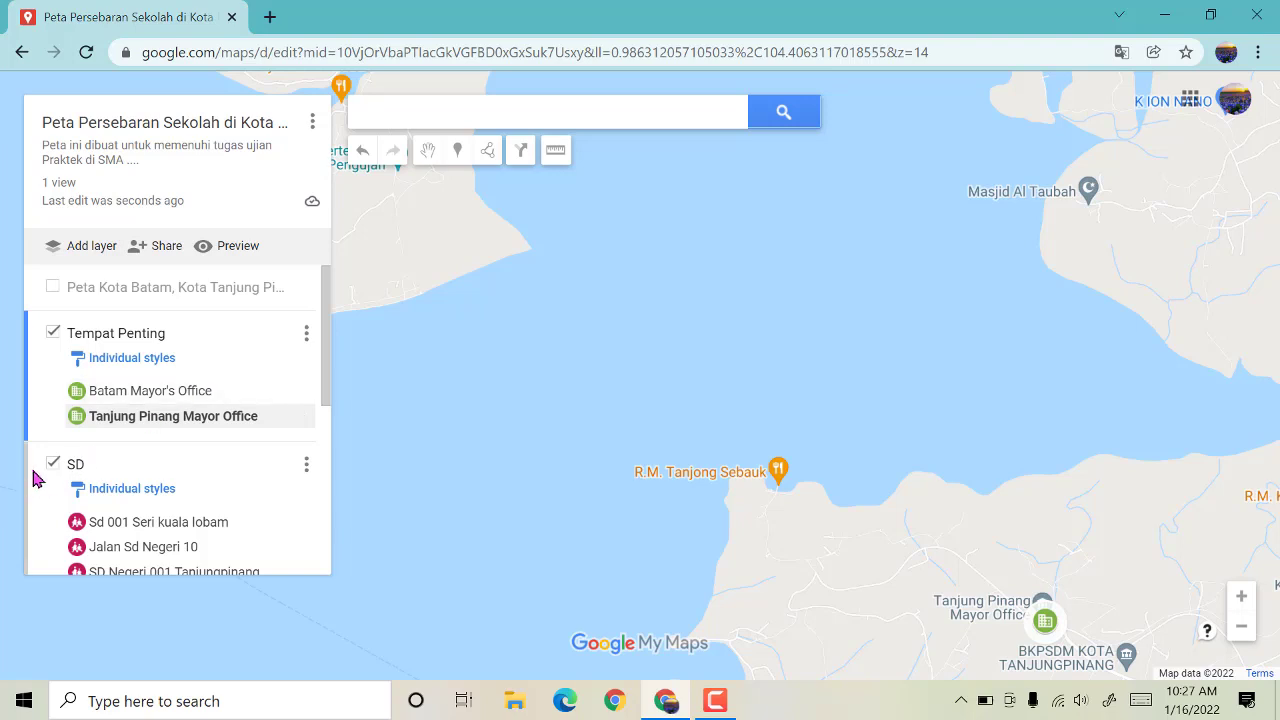
Step: Select Batam Mayor's Office in the Tempat Penting layer and open the image or video chooser for it
scroll(138, 449, down, 5)
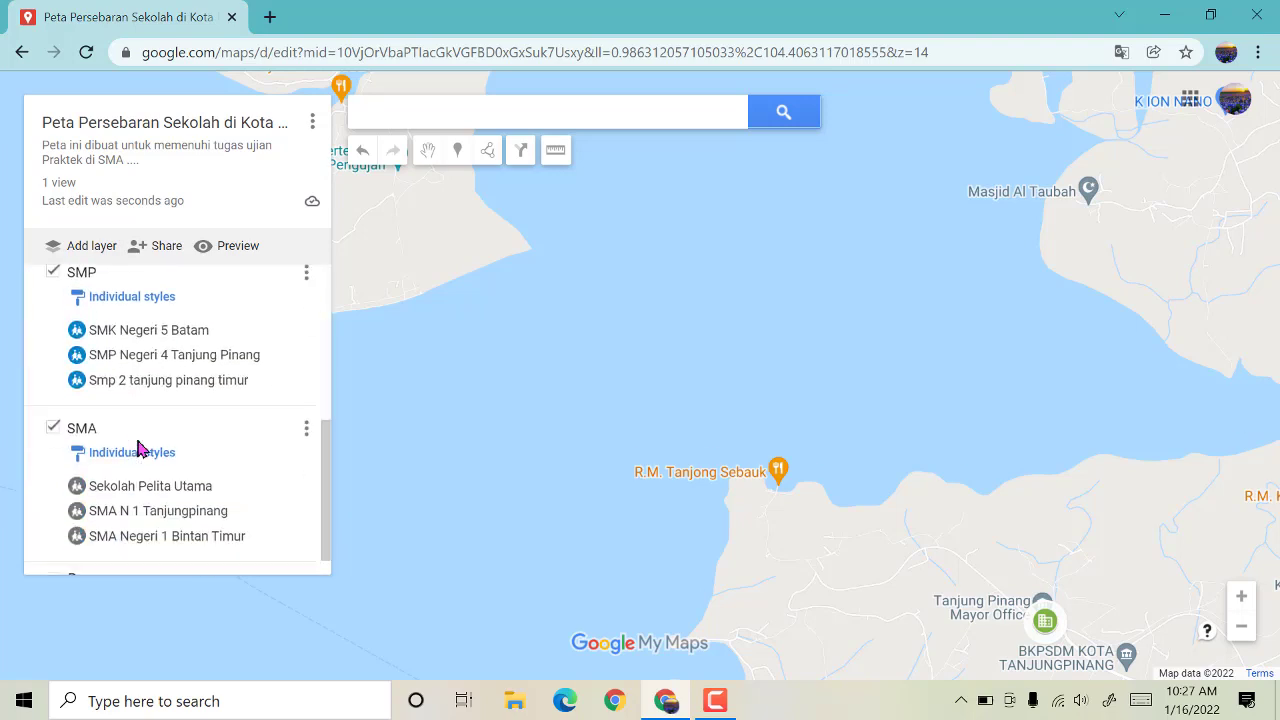
scroll(171, 452, up, 5)
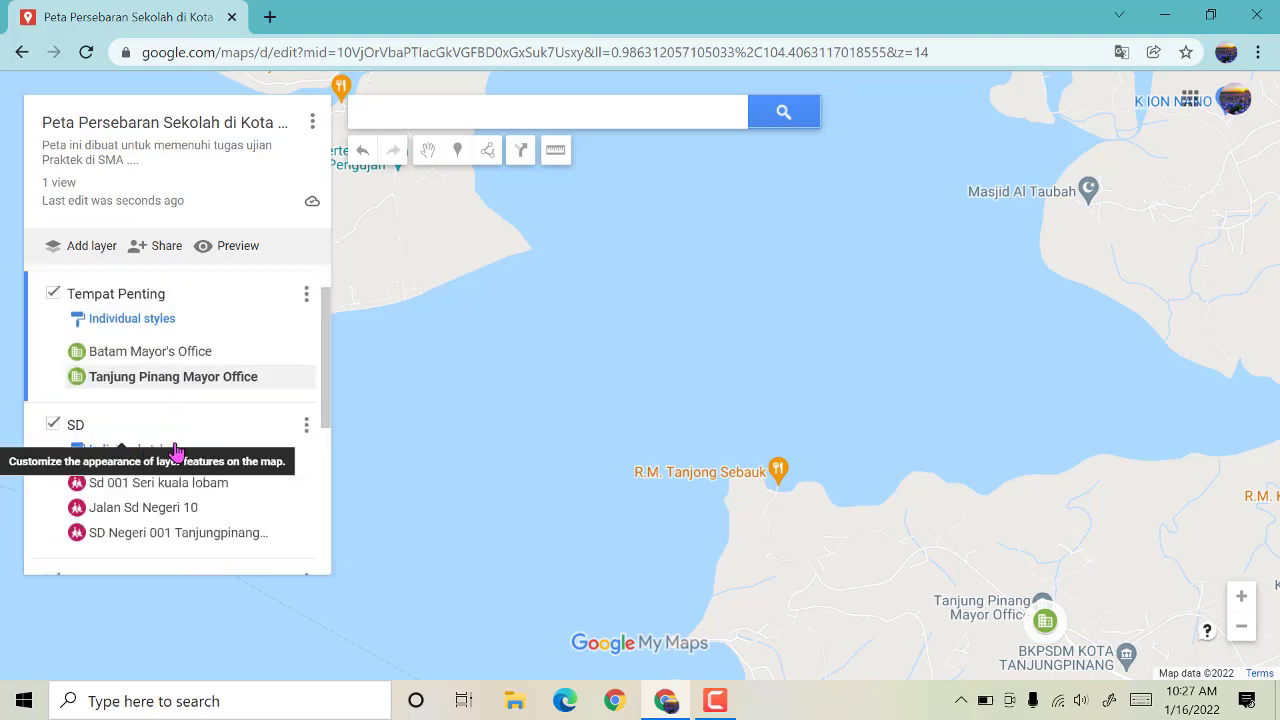
click(208, 399)
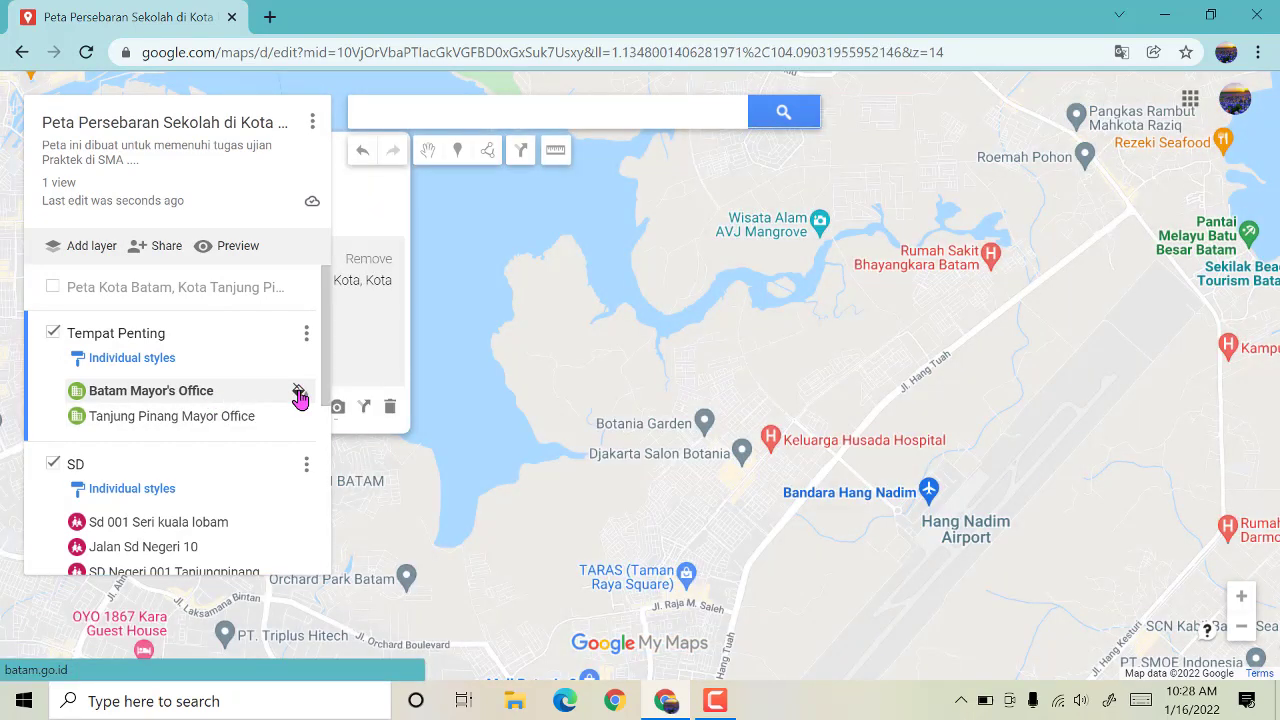
click(276, 420)
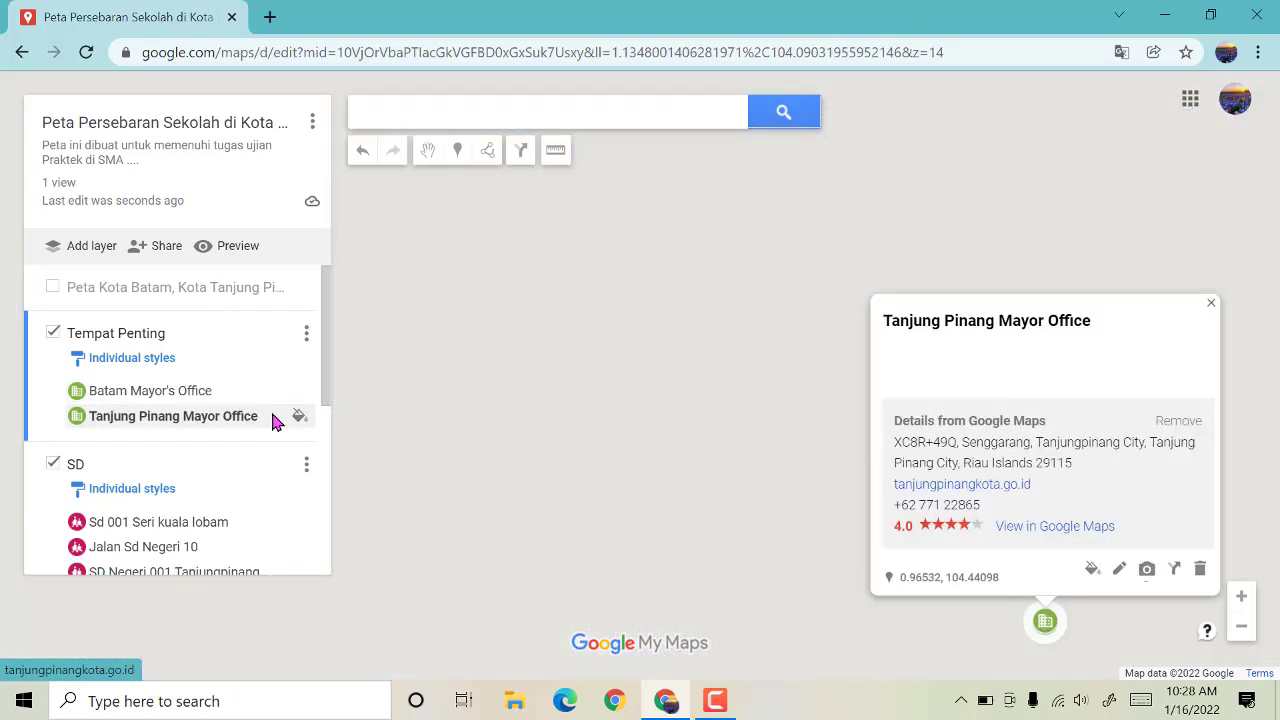
click(240, 400)
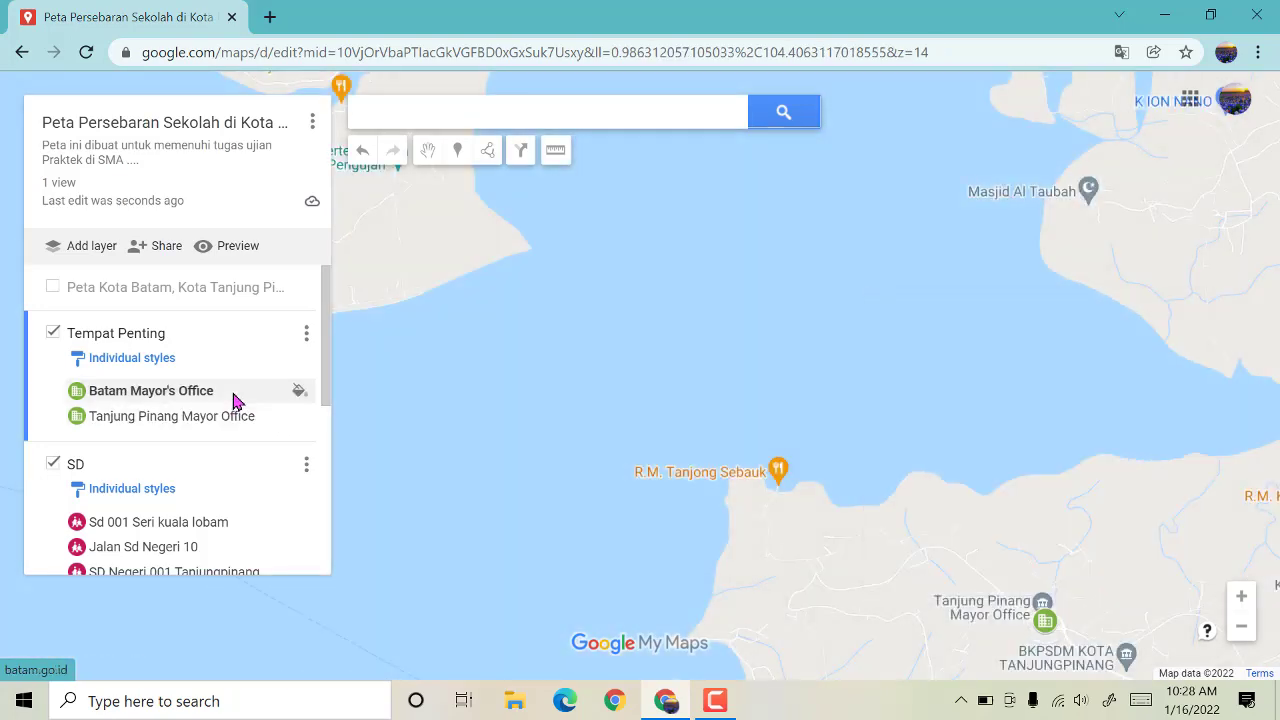
scroll(503, 521, down, 2)
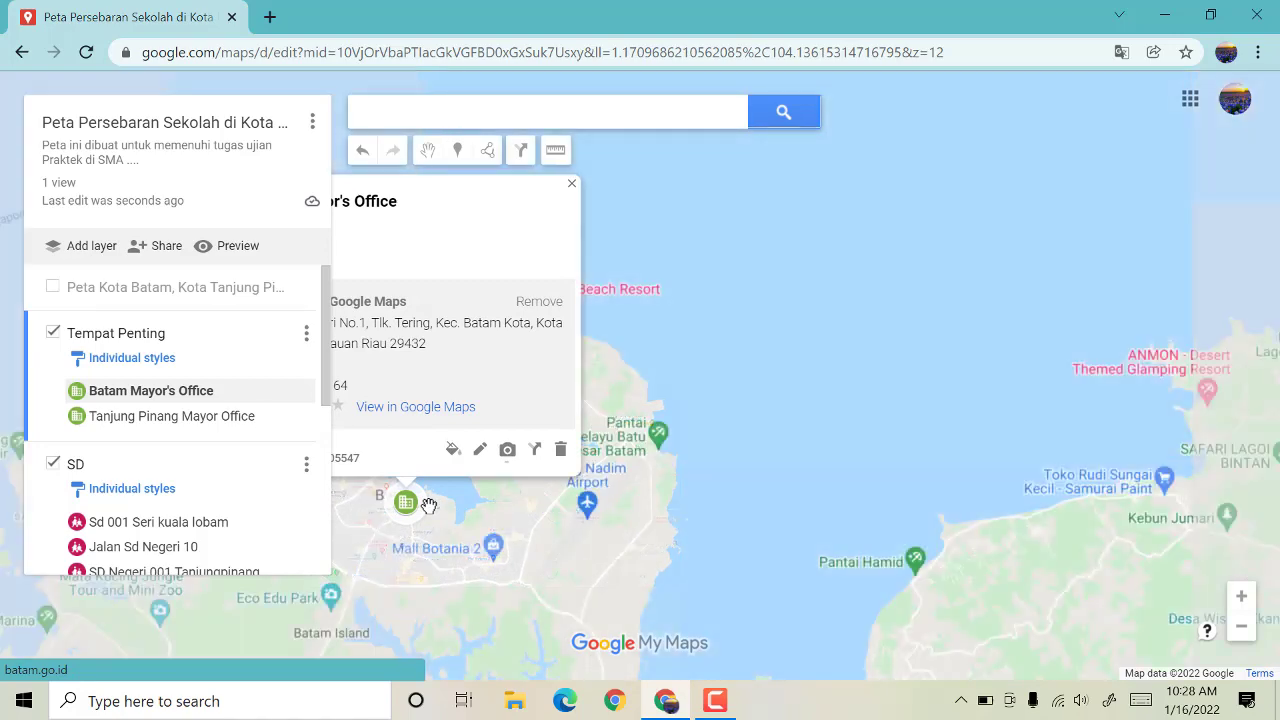
scroll(430, 508, down, 1)
scroll(432, 512, down, 1)
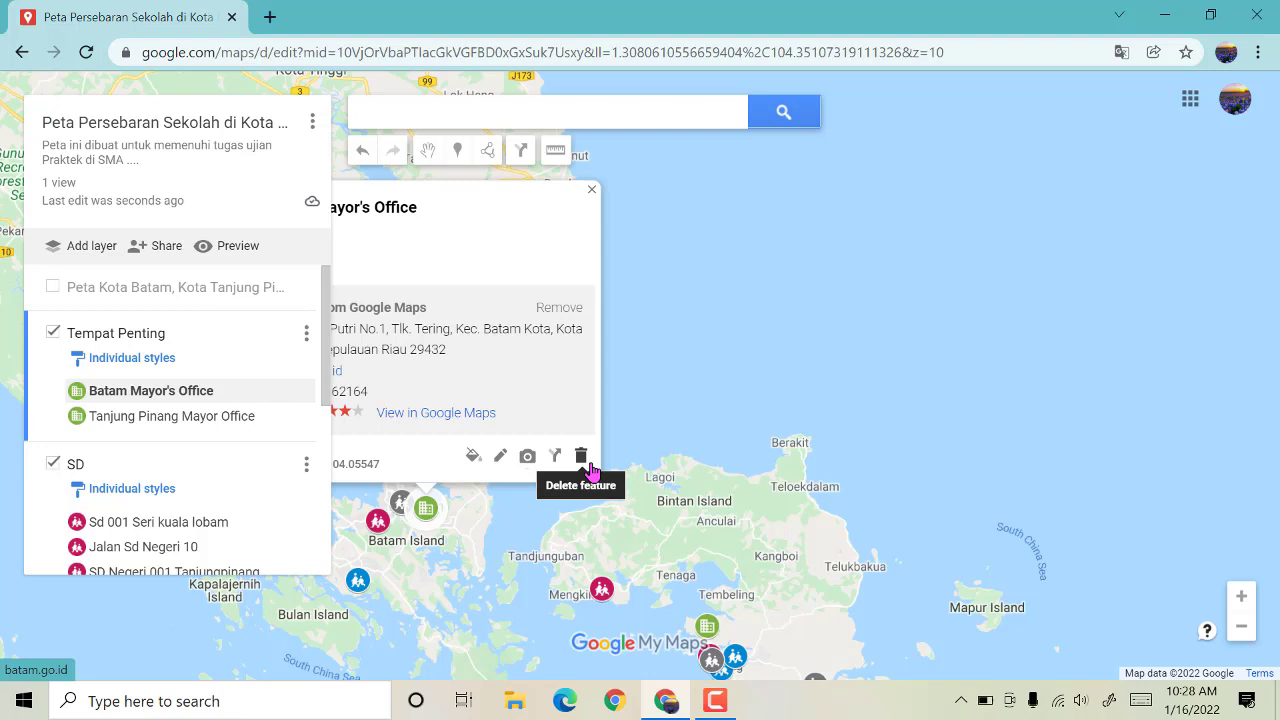
click(527, 458)
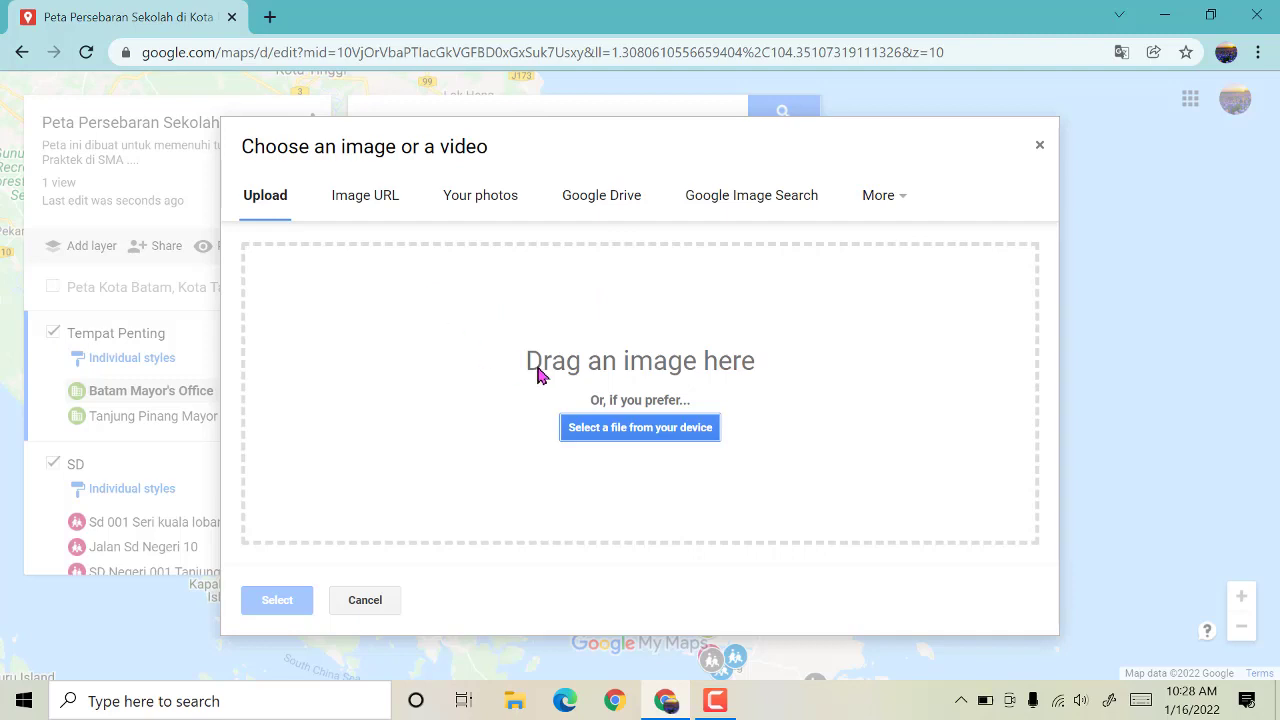
Step: Look through the available image sources: image URL, own photos, Google Drive and the additional YouTube options
click(364, 199)
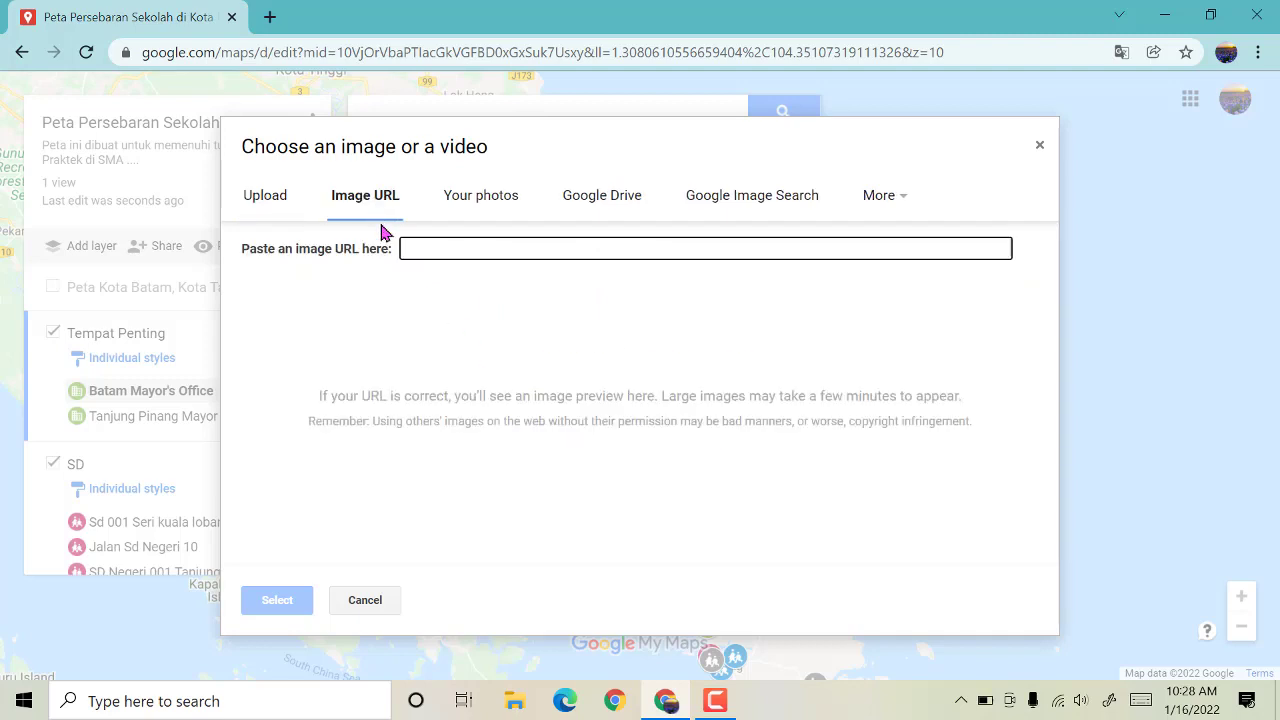
click(480, 202)
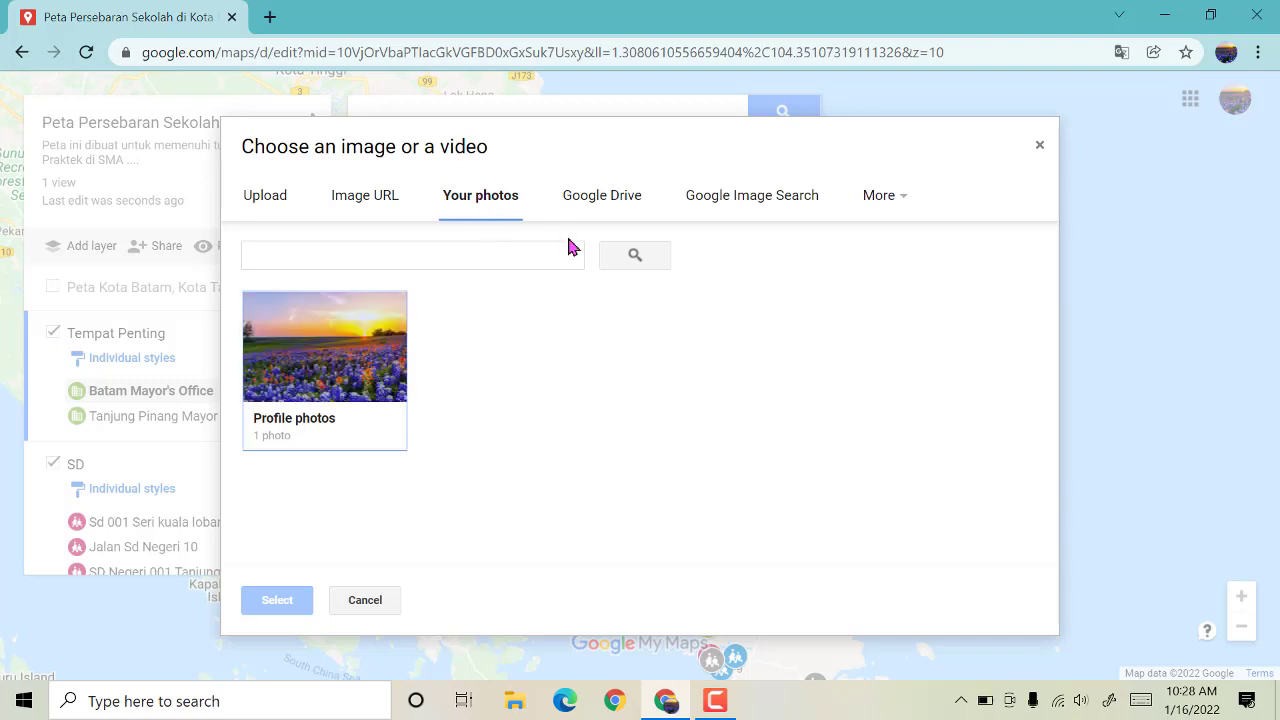
click(618, 205)
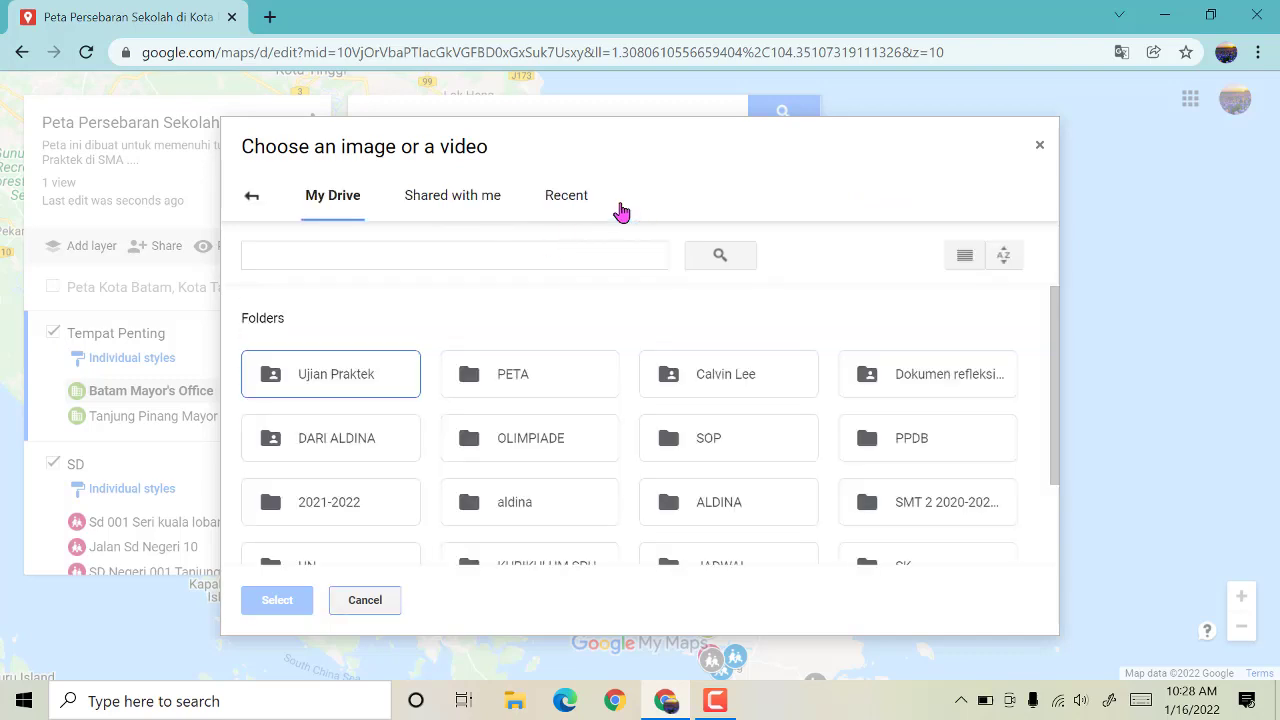
click(250, 199)
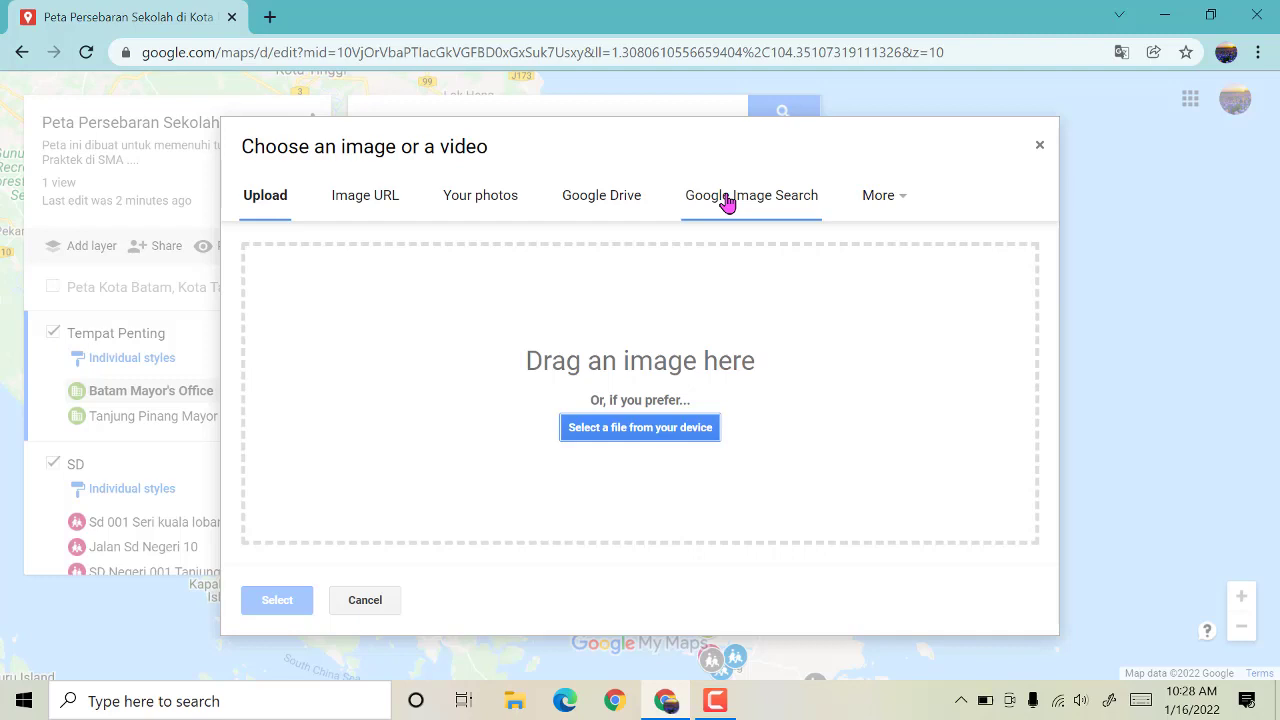
click(899, 201)
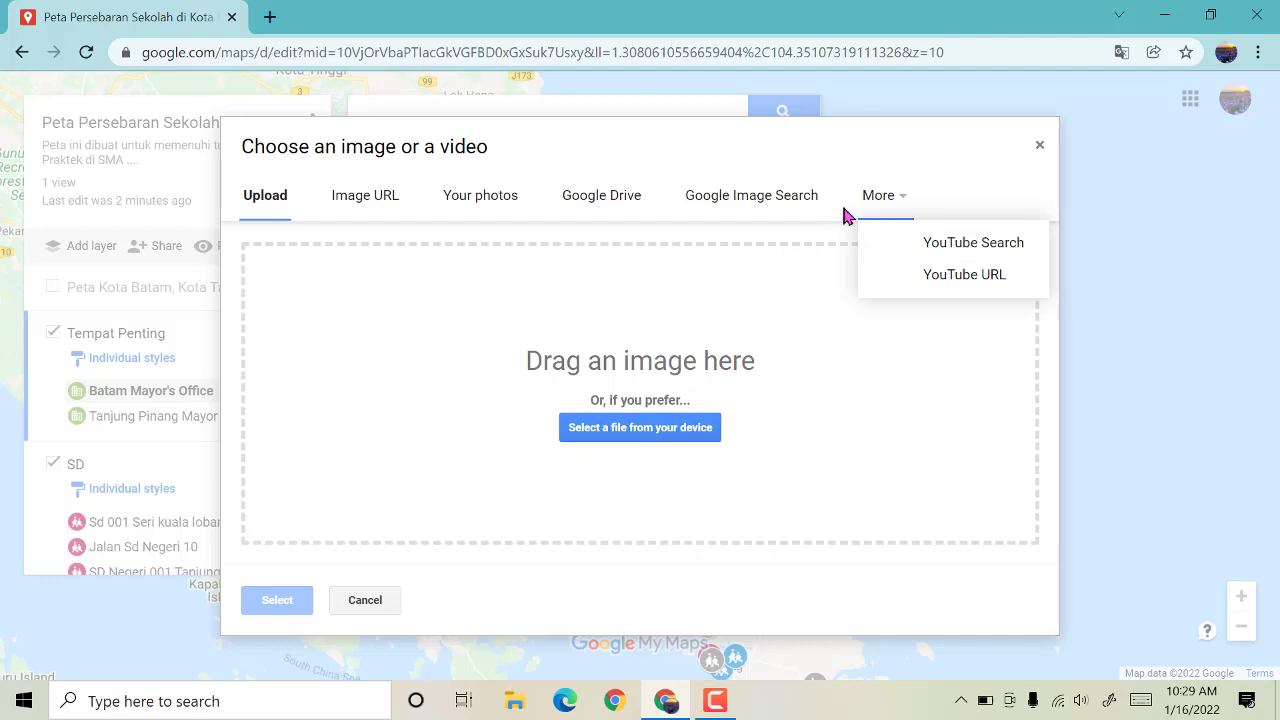
Step: Search Google Images for "kantor wali kota batam" and browse the photos offered for Batam Mayor's Office
click(751, 205)
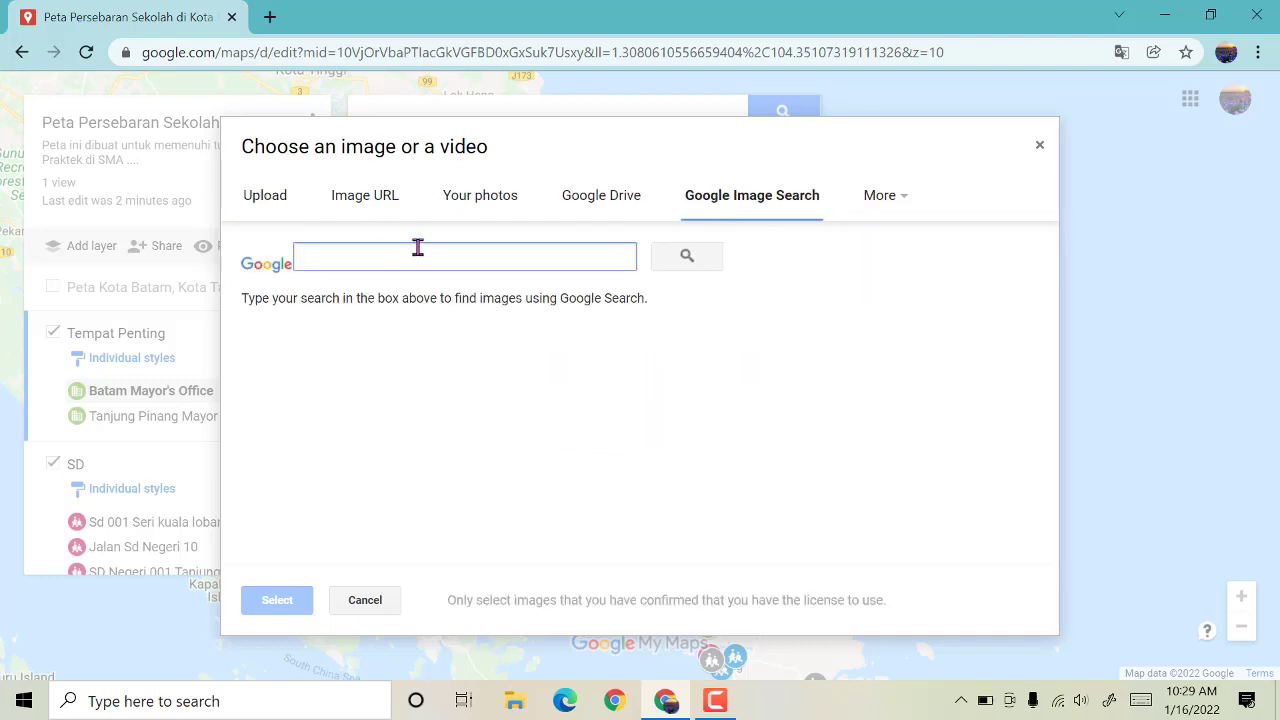
text(kantor wali kota)
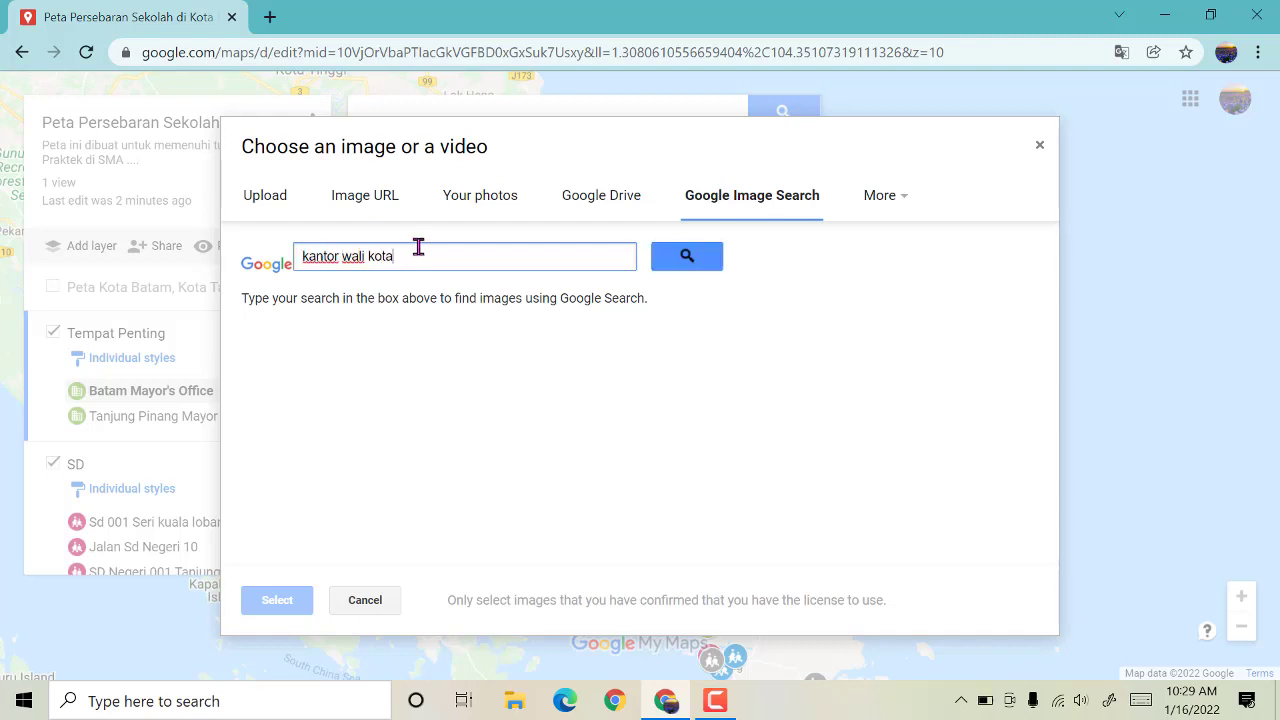
text( batam)
key(Return)
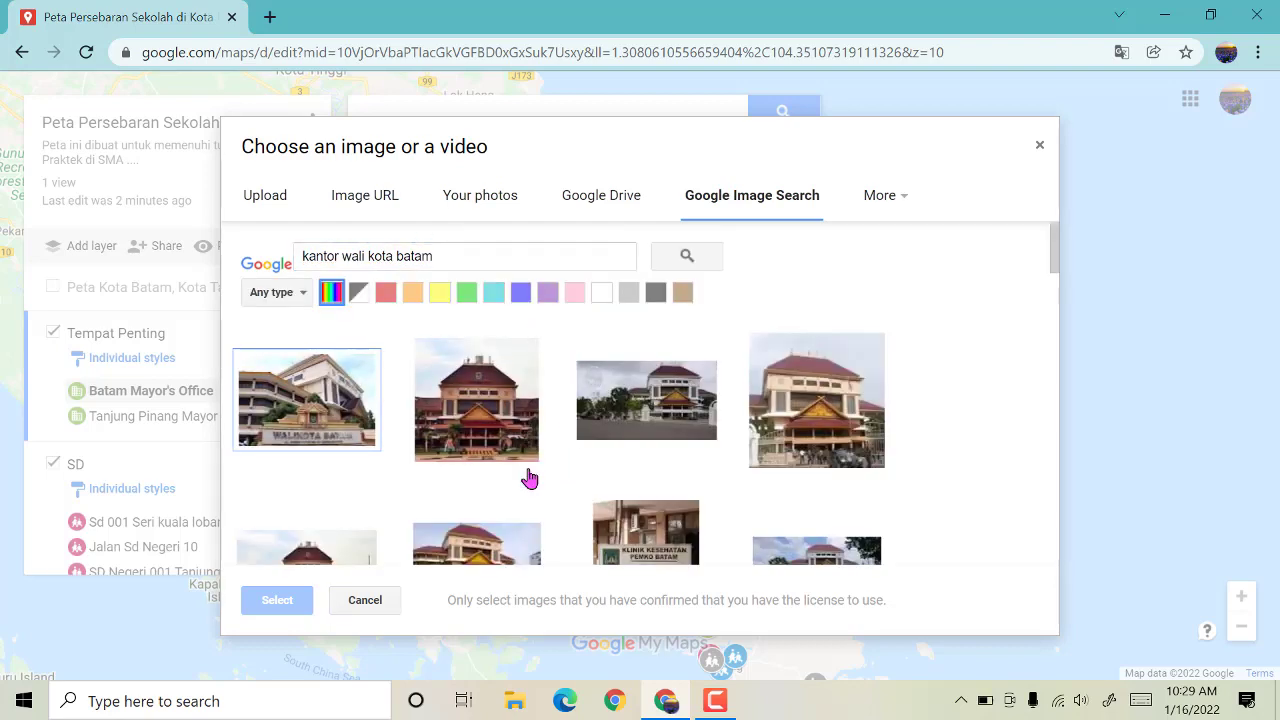
scroll(415, 472, down, 3)
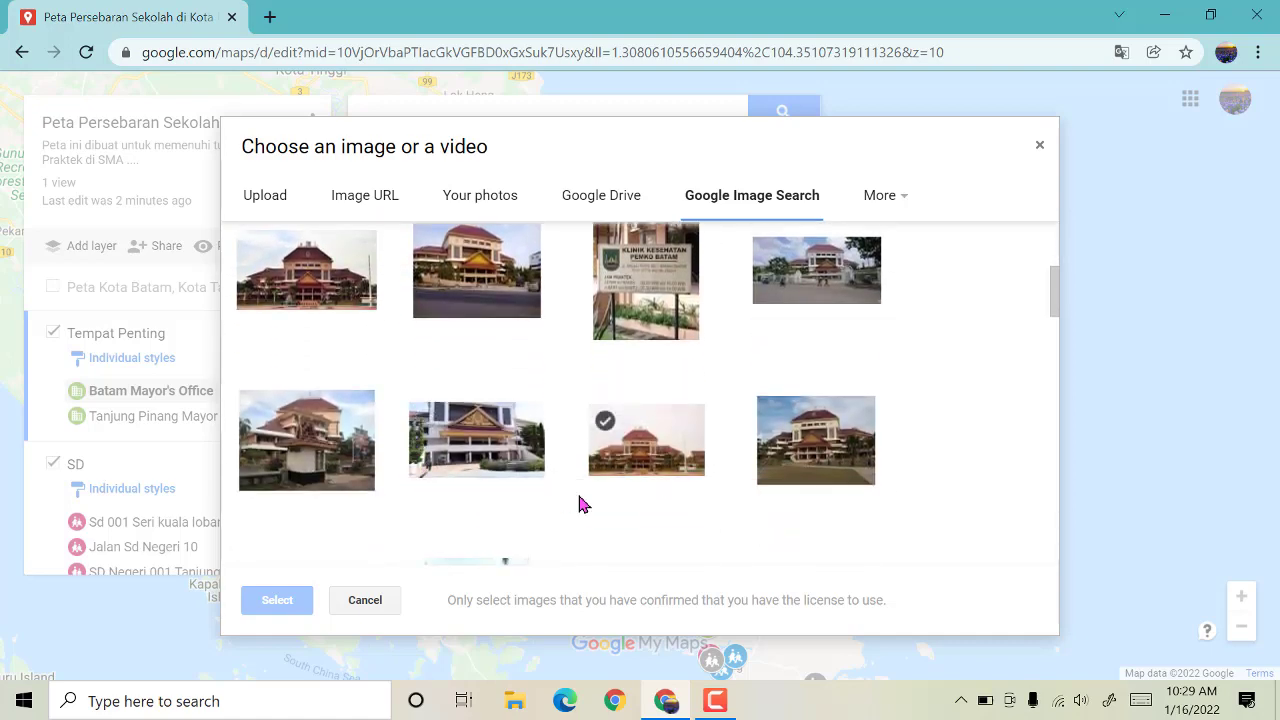
scroll(580, 505, up, 3)
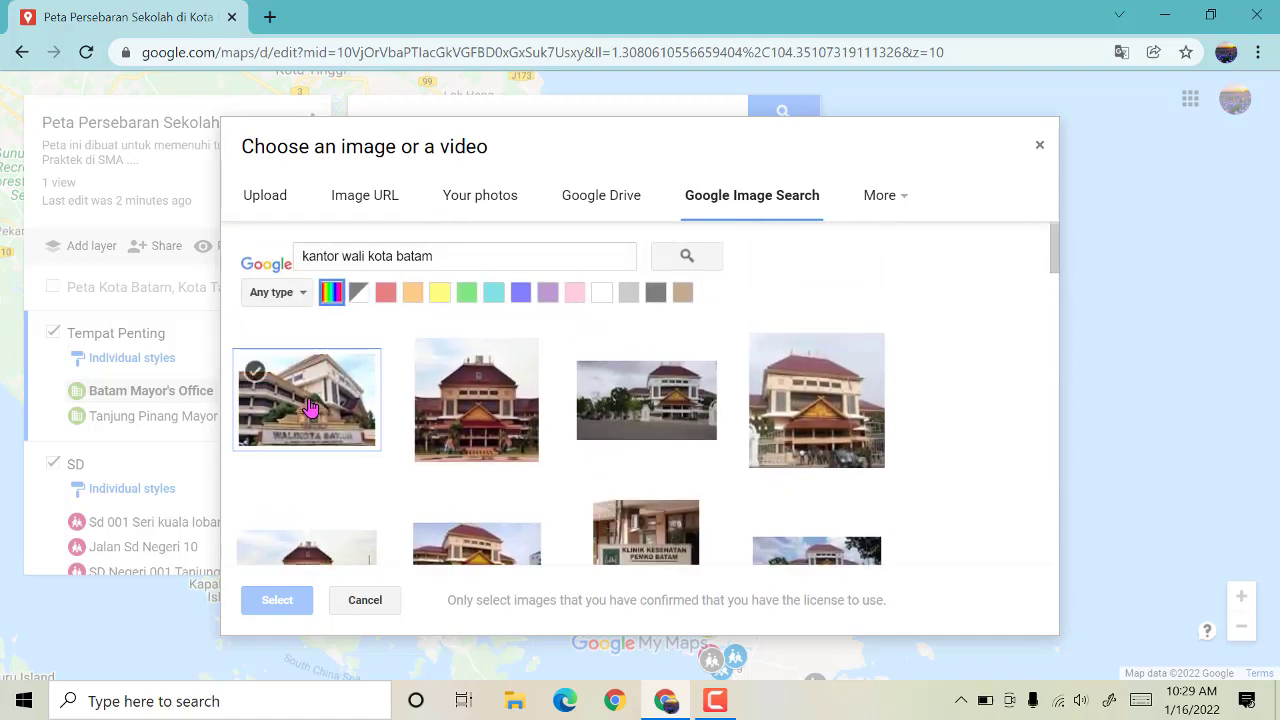
Step: Add the first photo, showing the Walikota Batam sign, to Batam Mayor's Office, save the place and close its info card
click(310, 415)
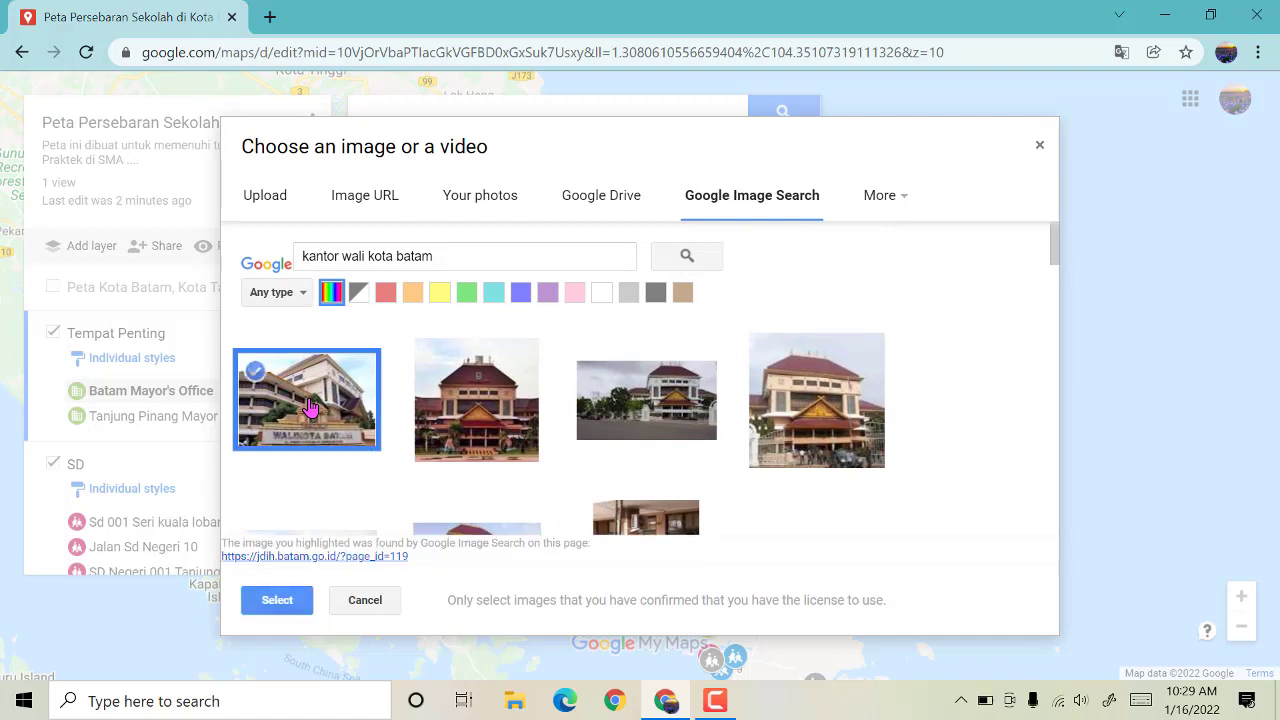
click(278, 604)
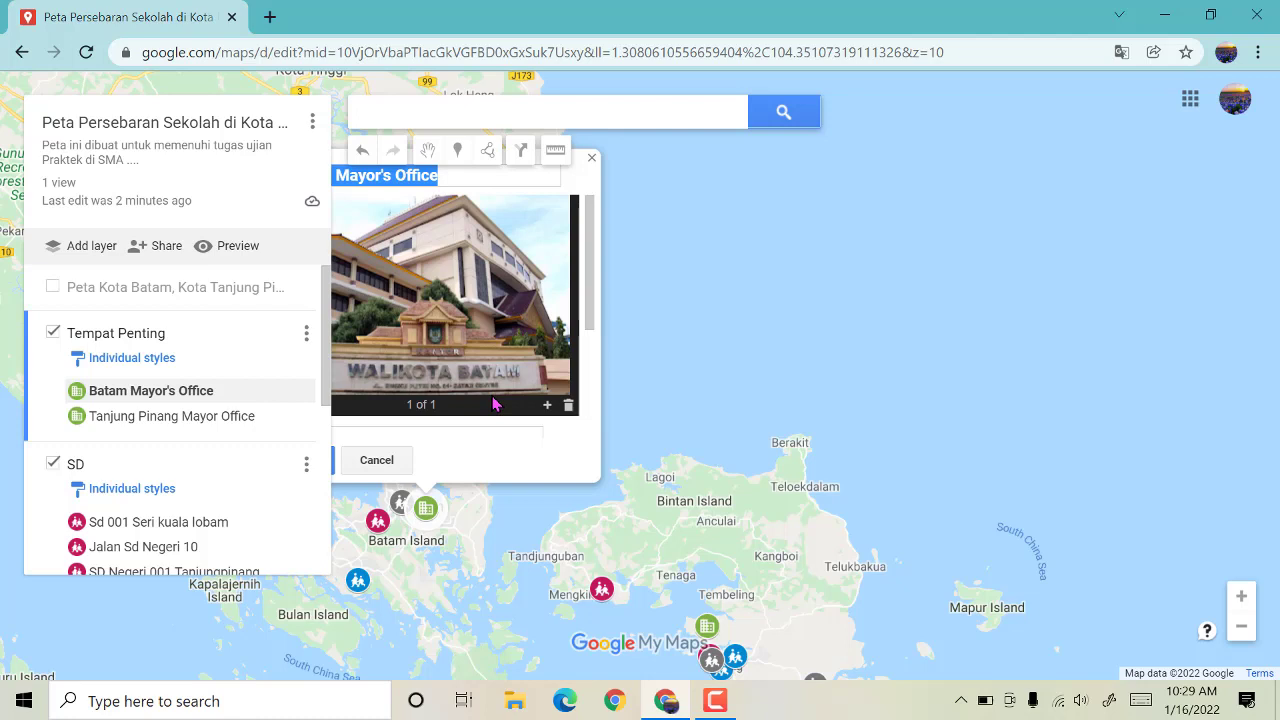
click(335, 470)
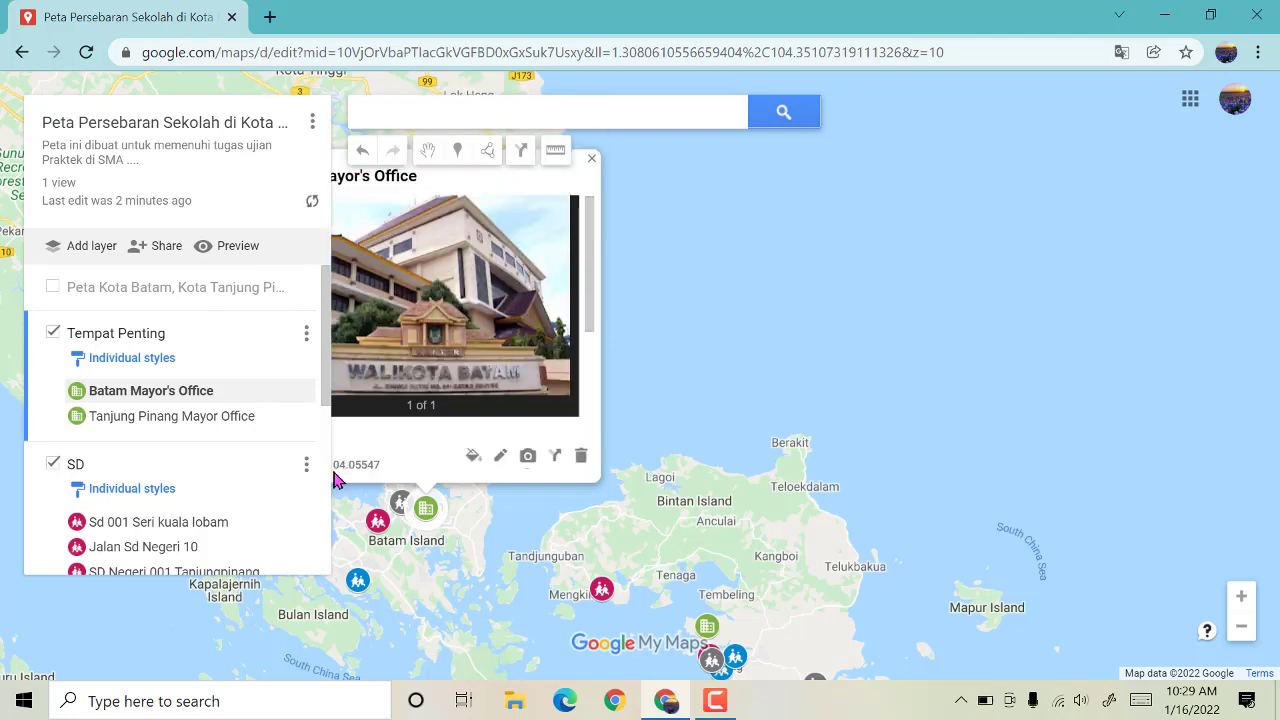
click(591, 159)
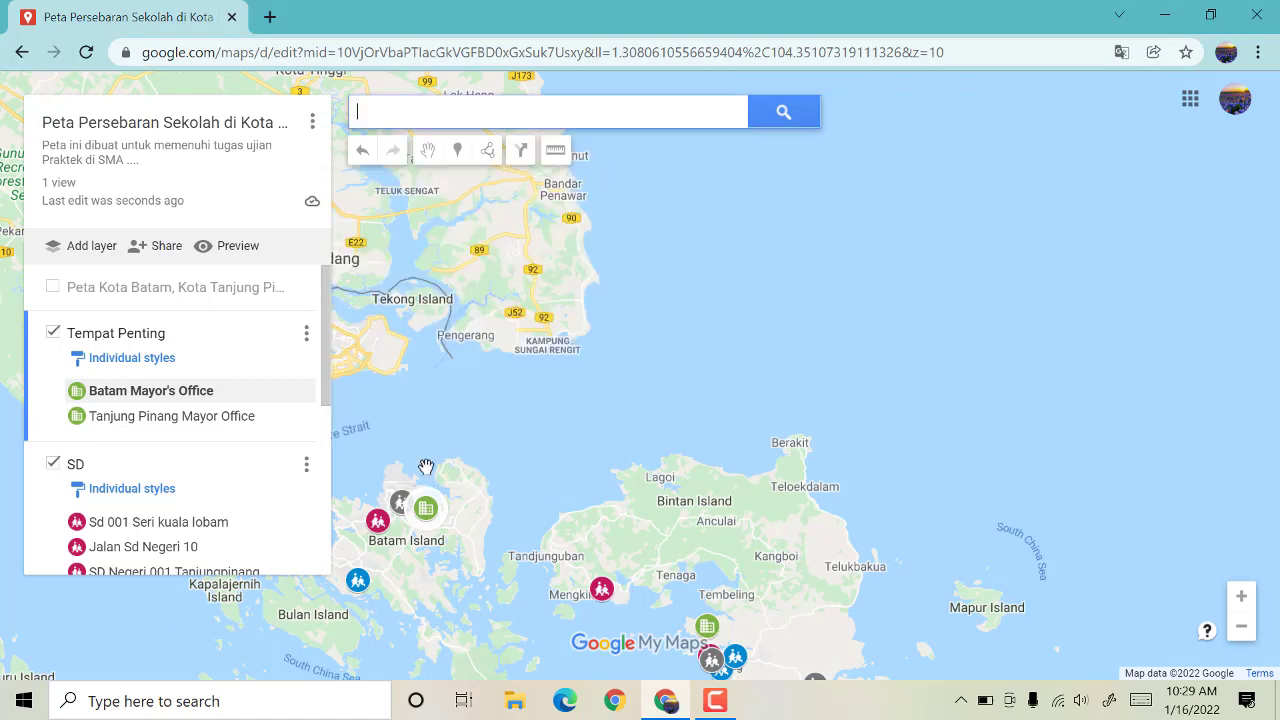
Step: For Tanjung Pinang Mayor Office in the Tempat Penting layer, search Google Images for "kantor wali kota tanjung pinang"
click(229, 422)
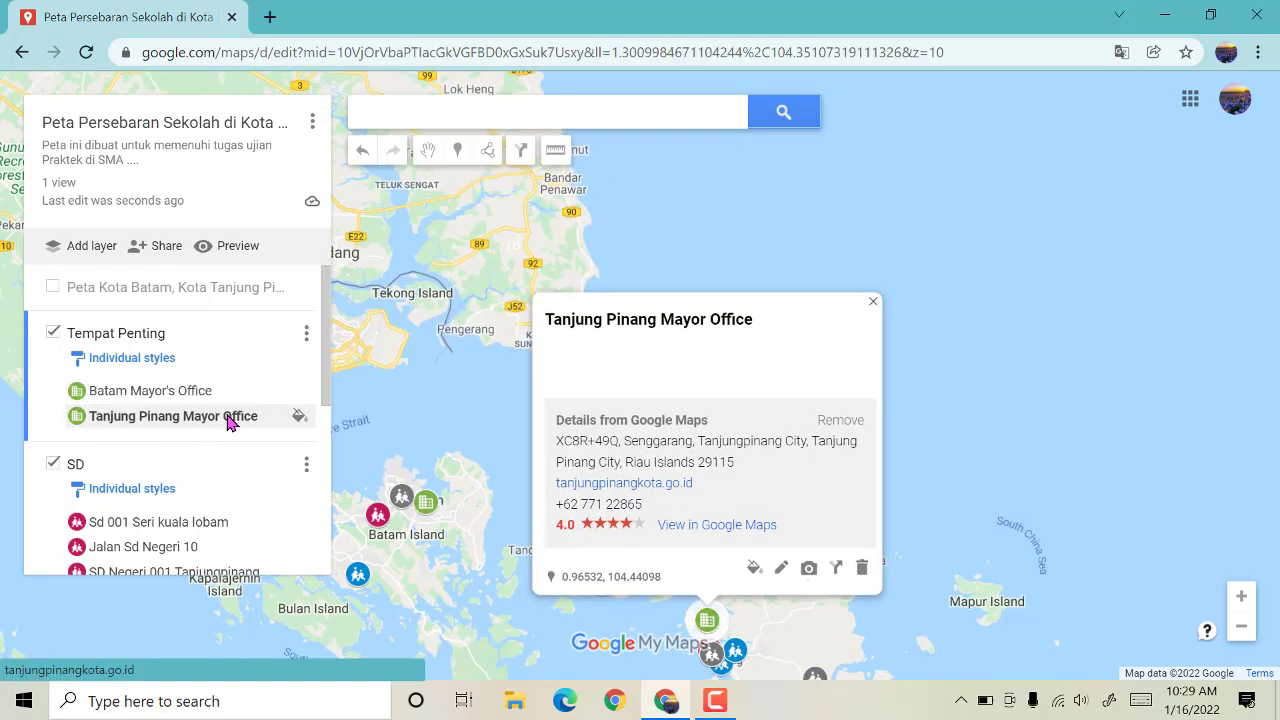
click(808, 570)
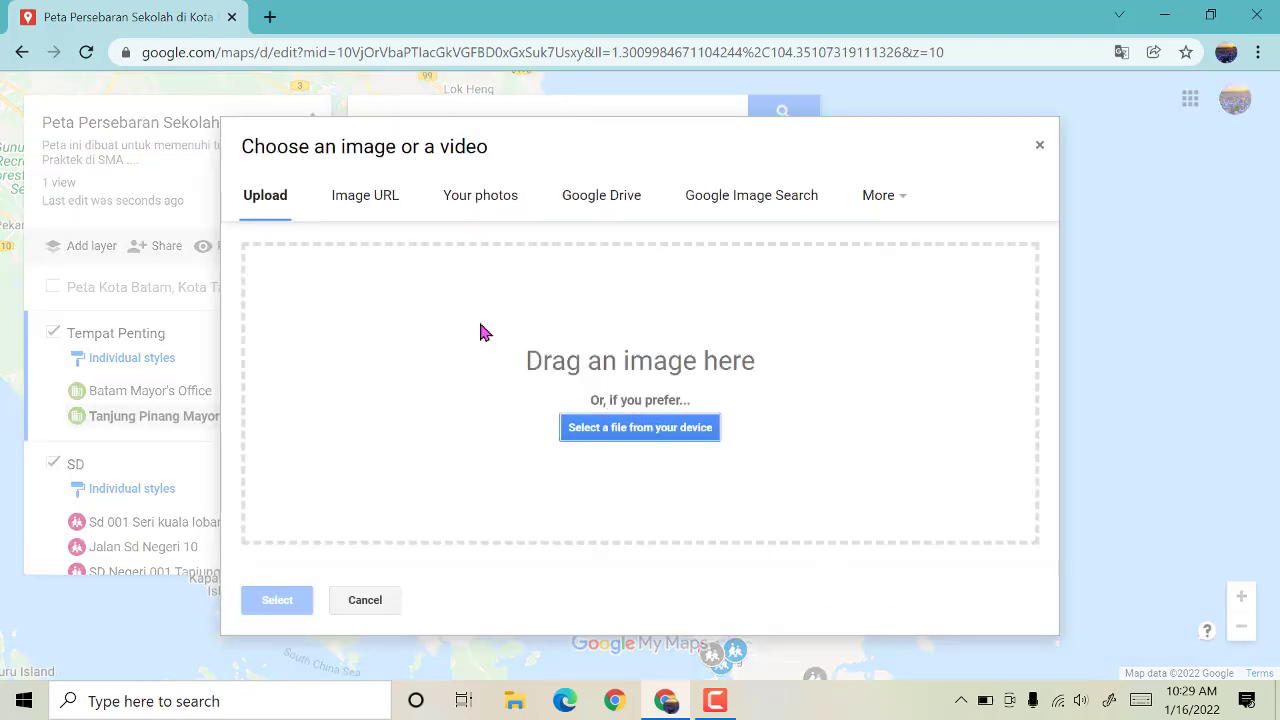
click(729, 200)
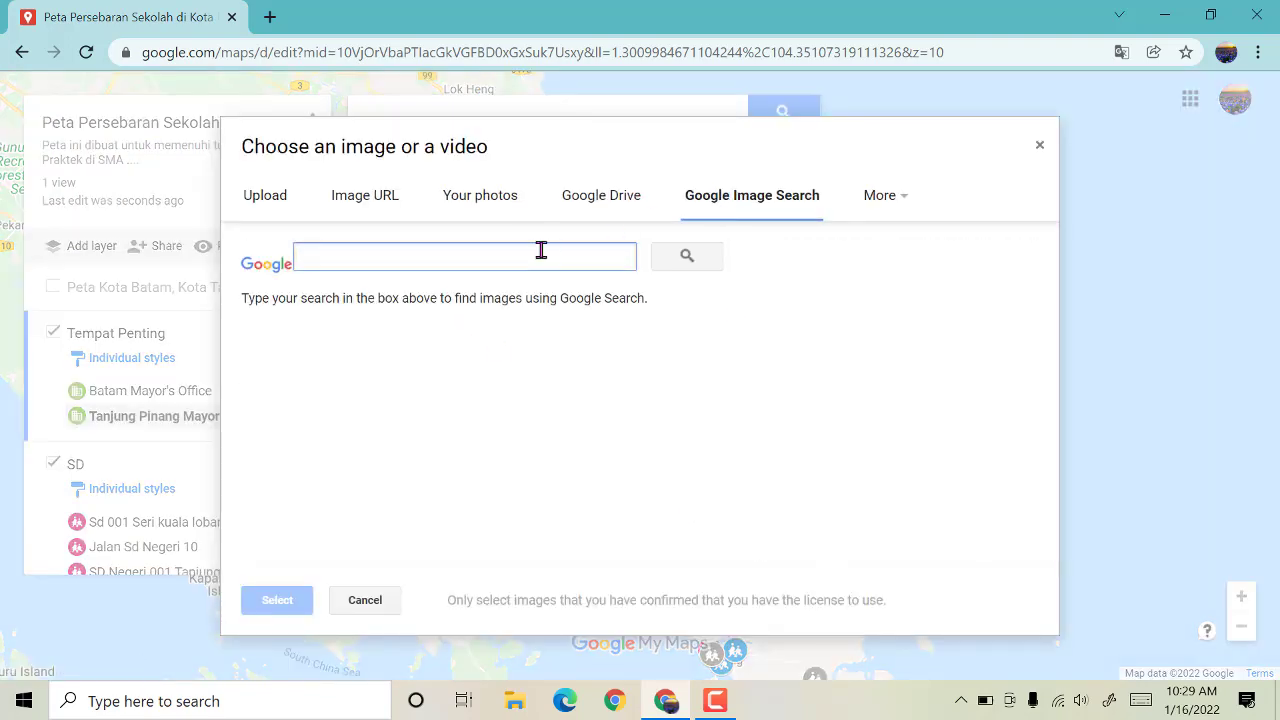
text(kantor wali kota tanjung pinang)
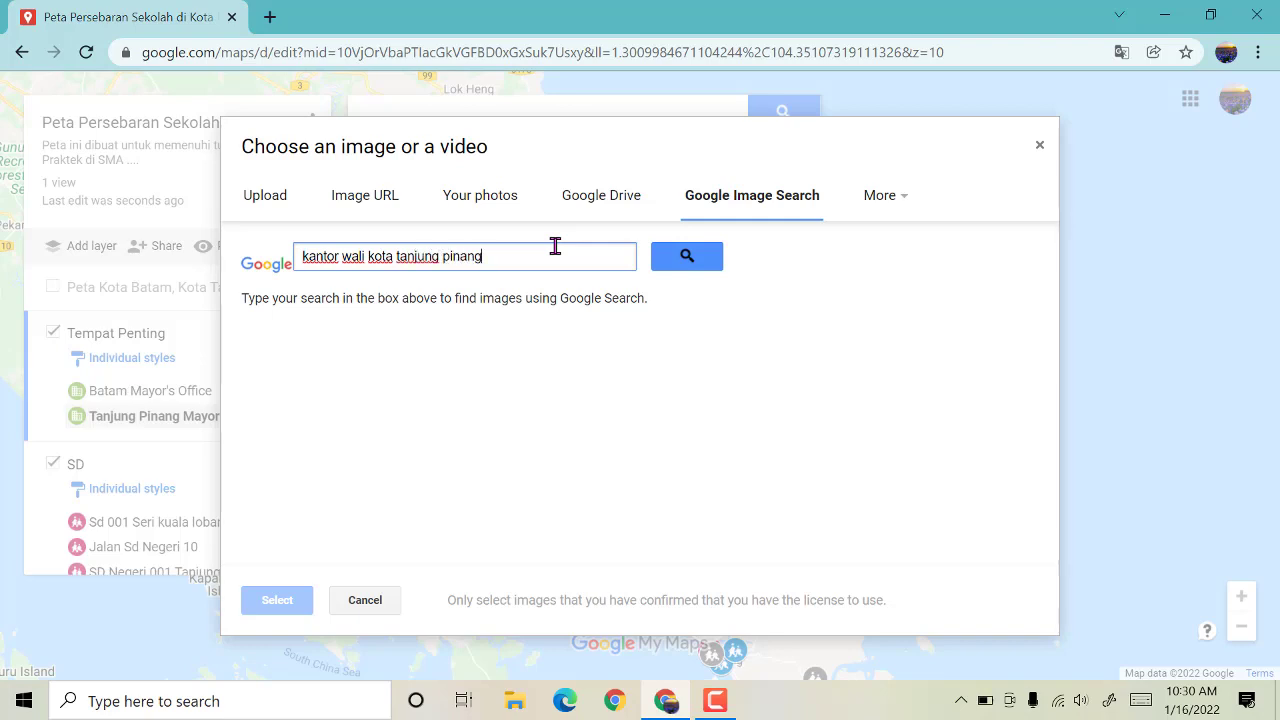
key(Return)
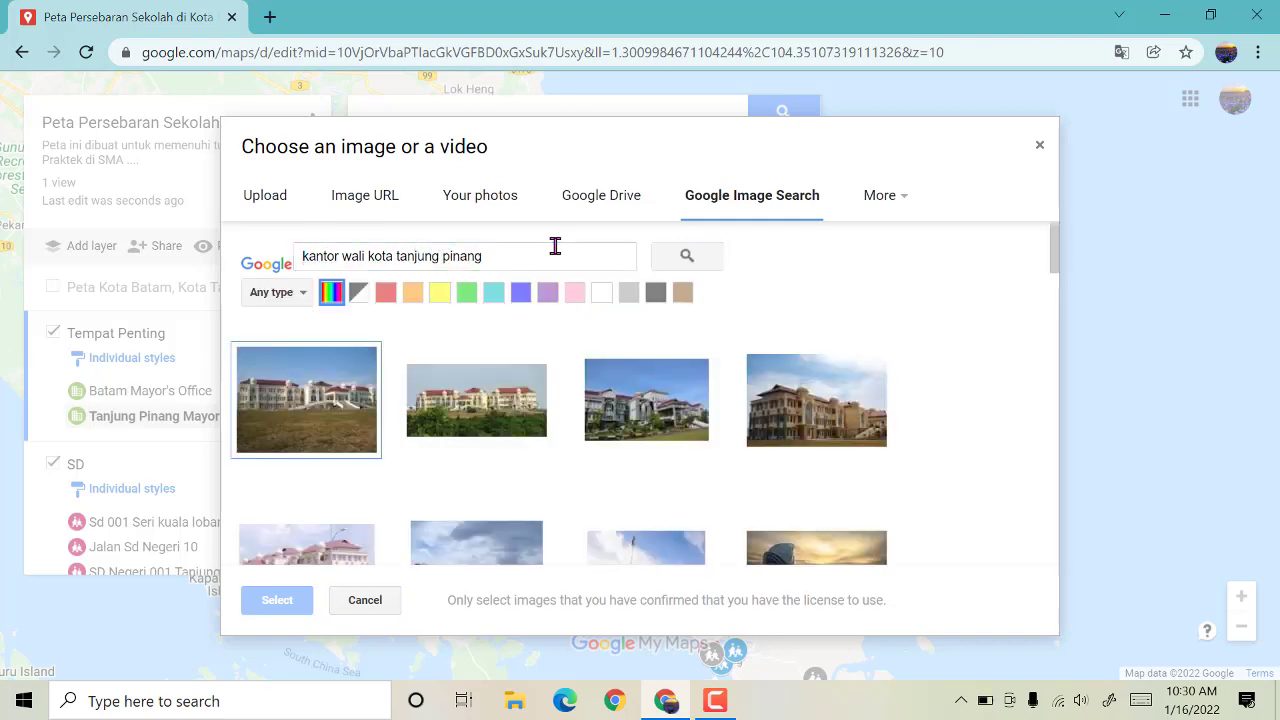
Step: Add the frontal photo of the entrance and stairway without people to Tanjung Pinang Mayor Office, save it and close the info card
scroll(451, 446, down, 4)
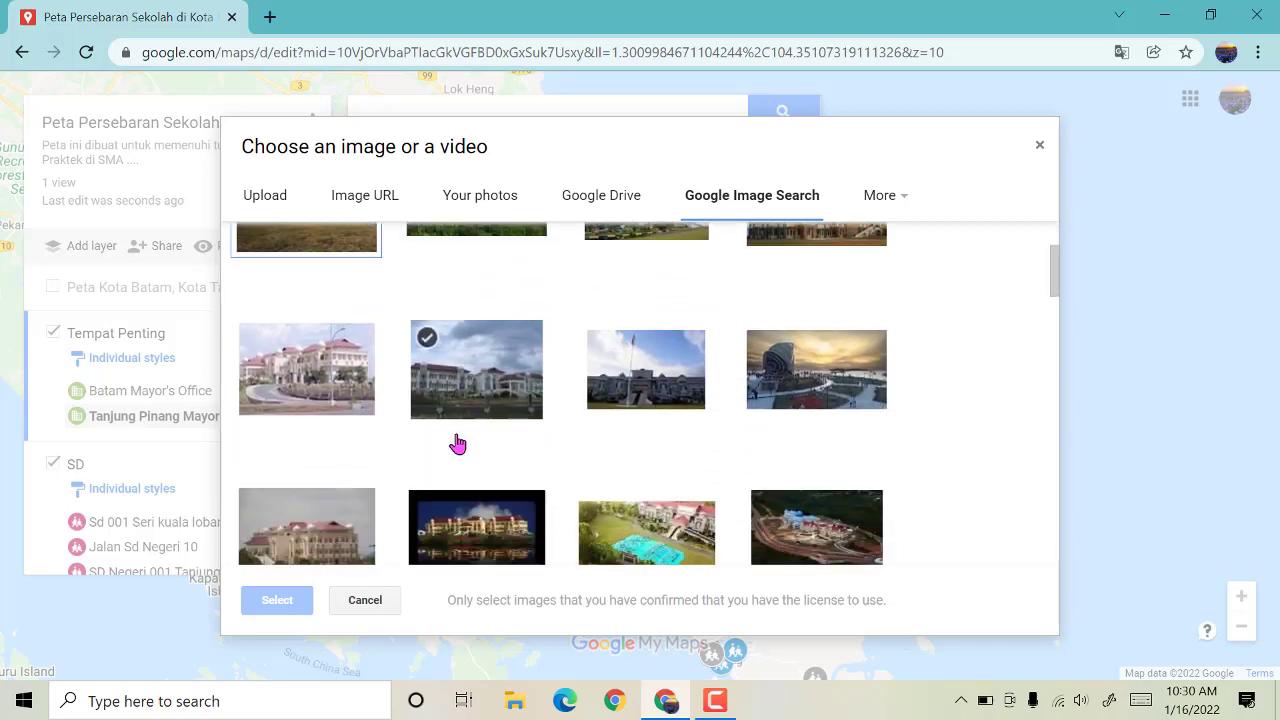
scroll(477, 440, up, 4)
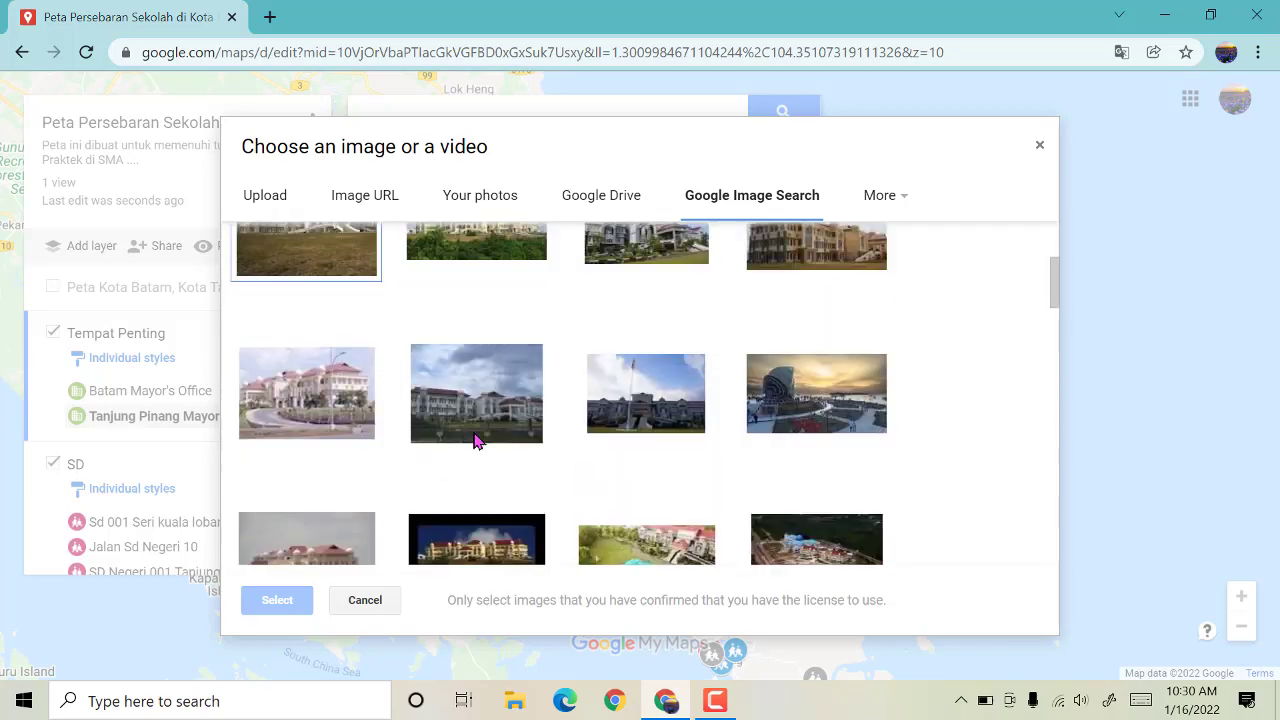
scroll(500, 449, down, 5)
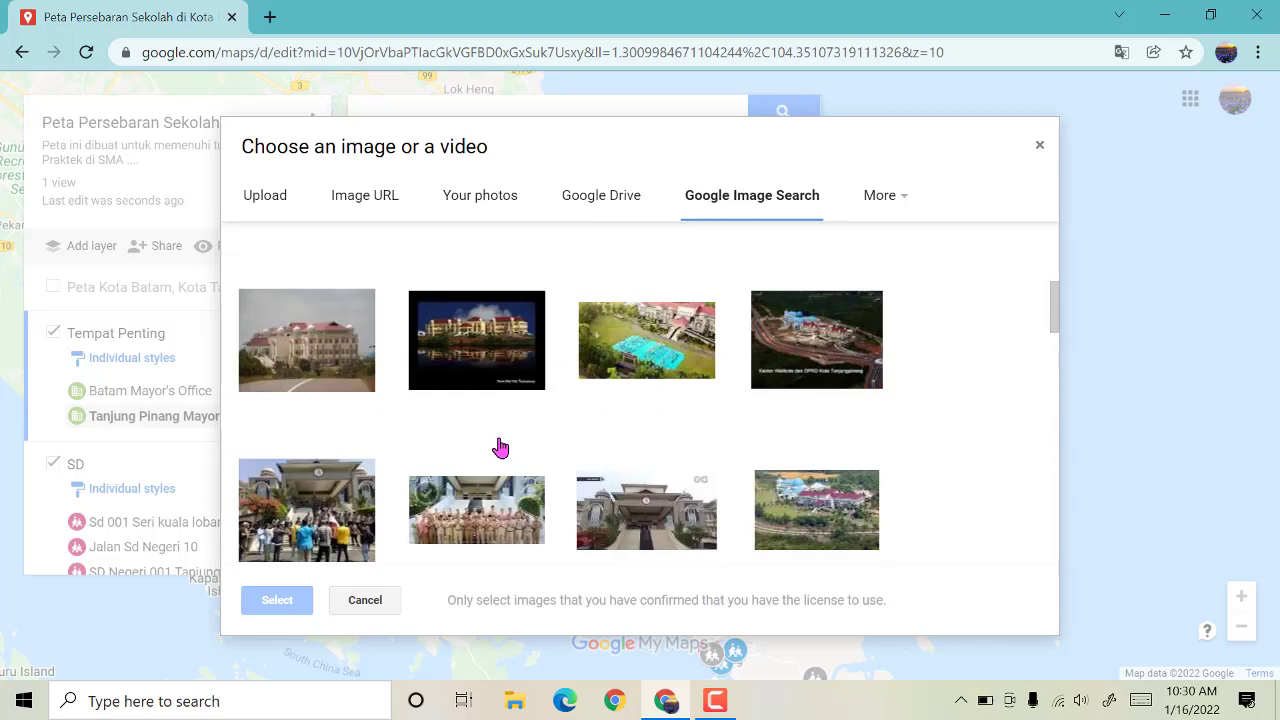
click(595, 340)
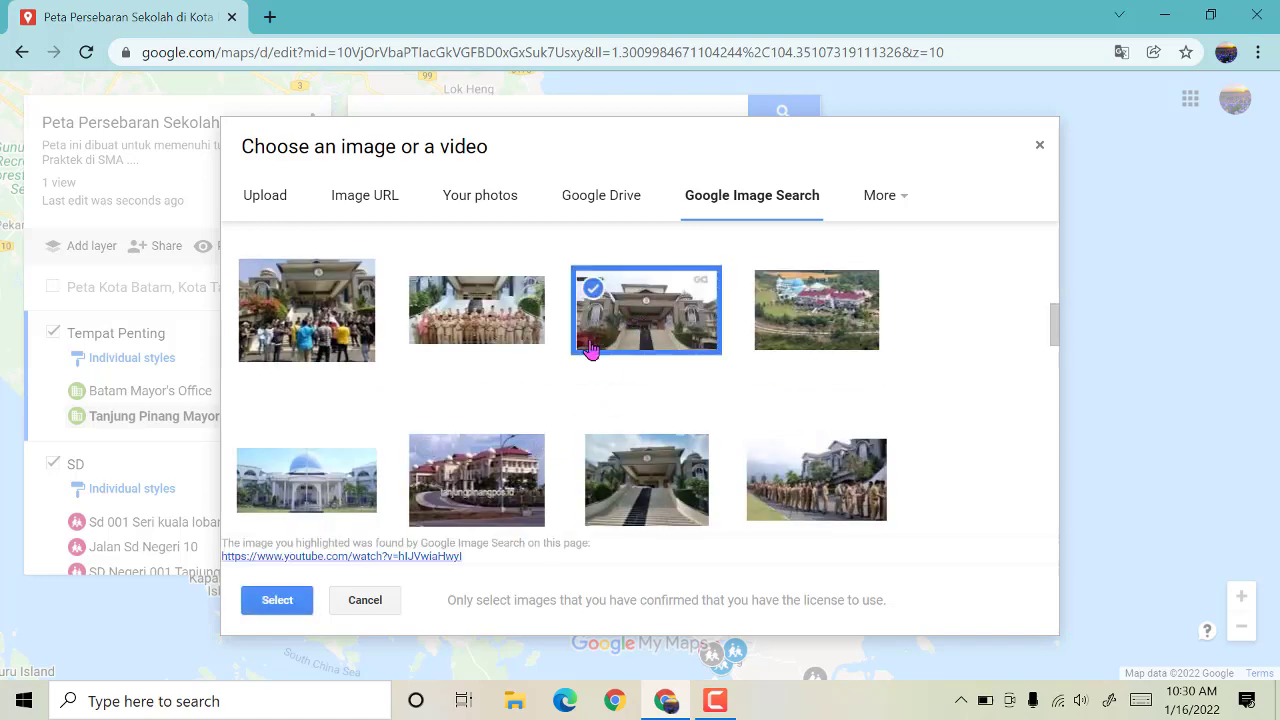
click(279, 601)
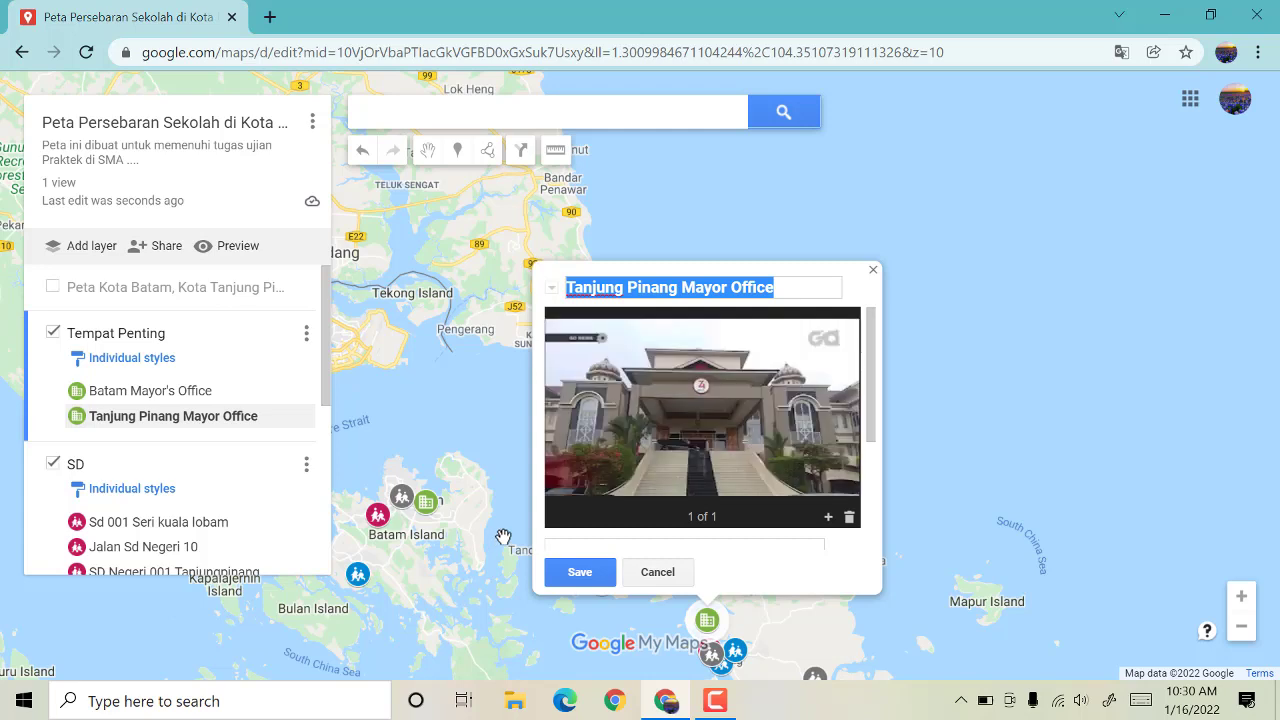
click(581, 574)
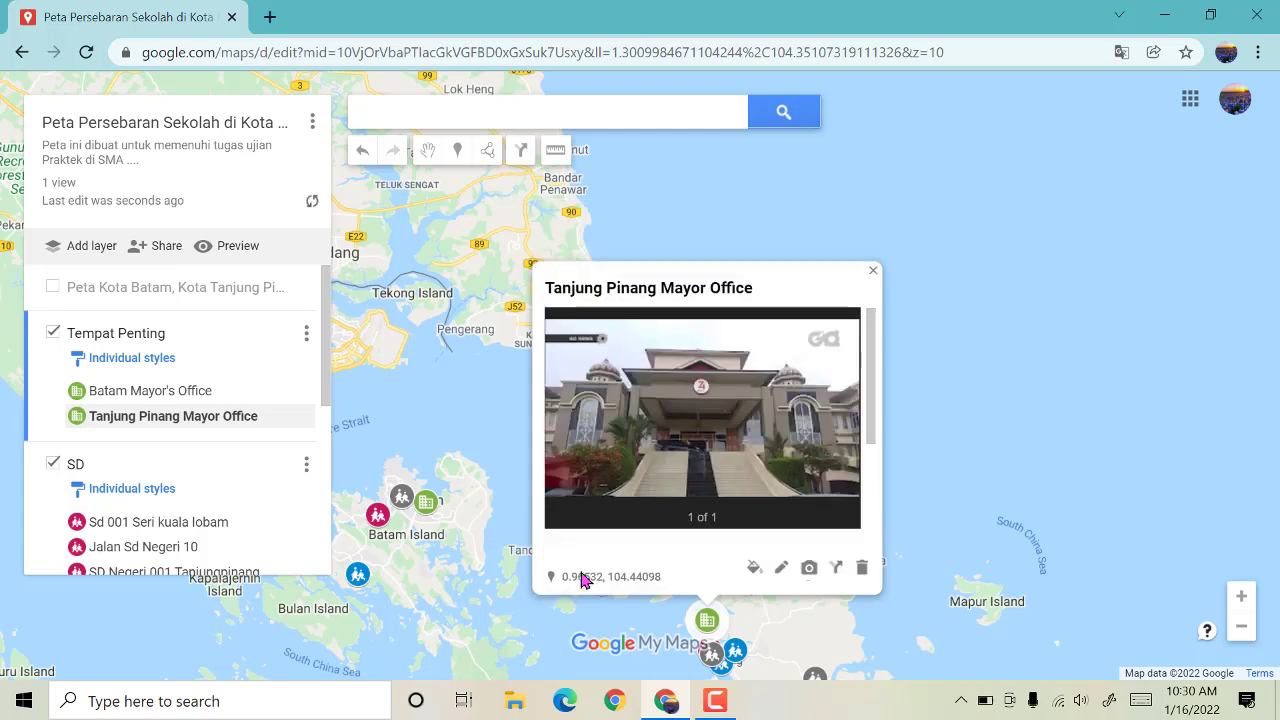
click(872, 270)
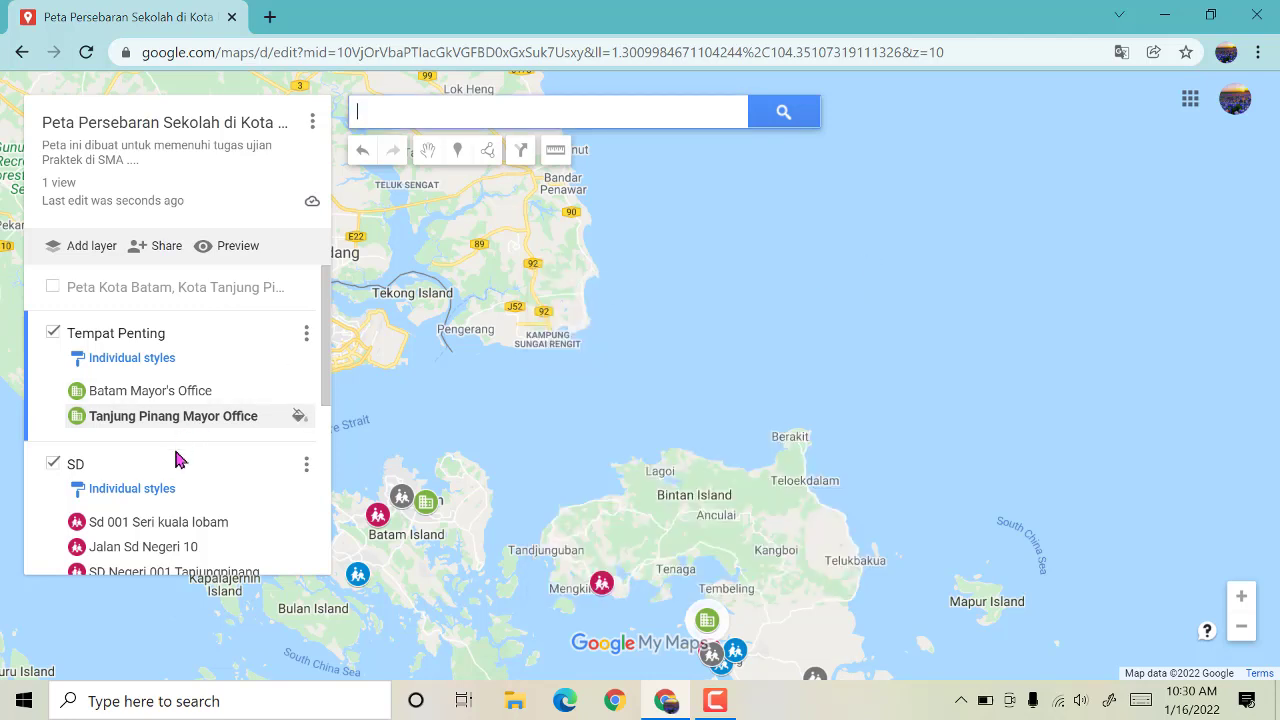
Step: For SD Negeri 001 Tanjungpinang Timur in the SD layer, search Google Images for "sd 001 tanjung pinang"
scroll(238, 533, down, 1)
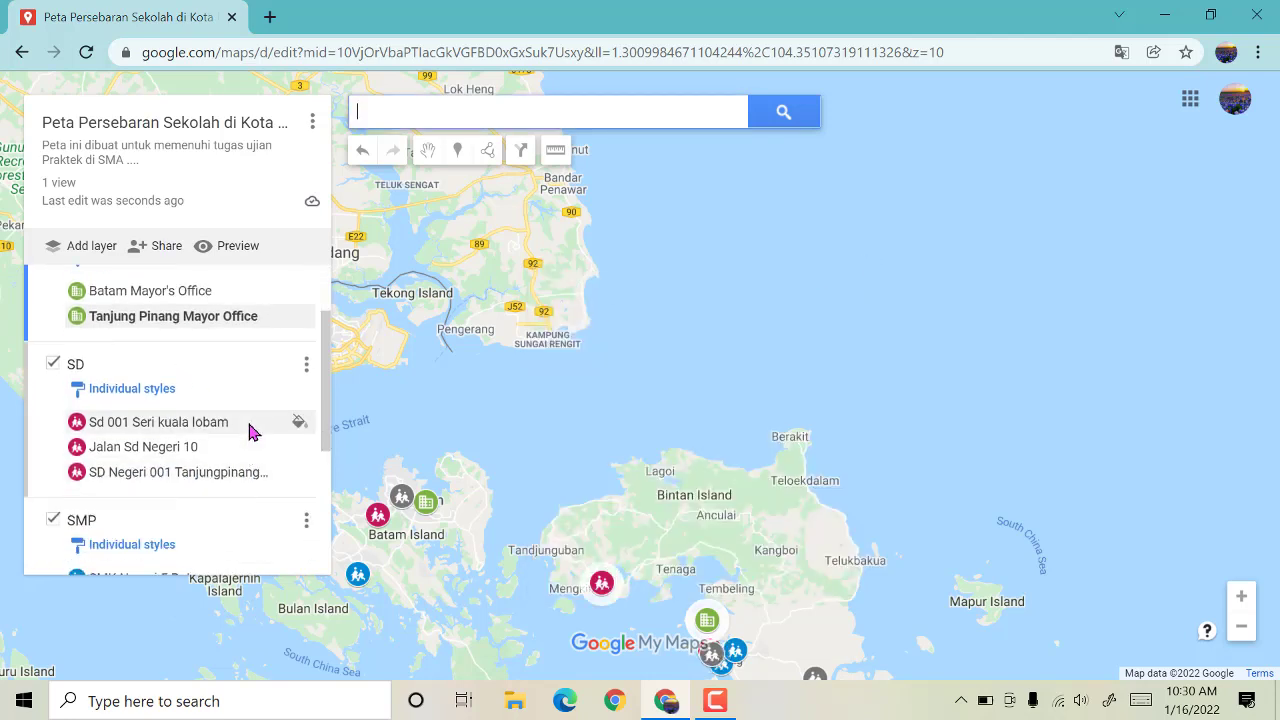
click(233, 472)
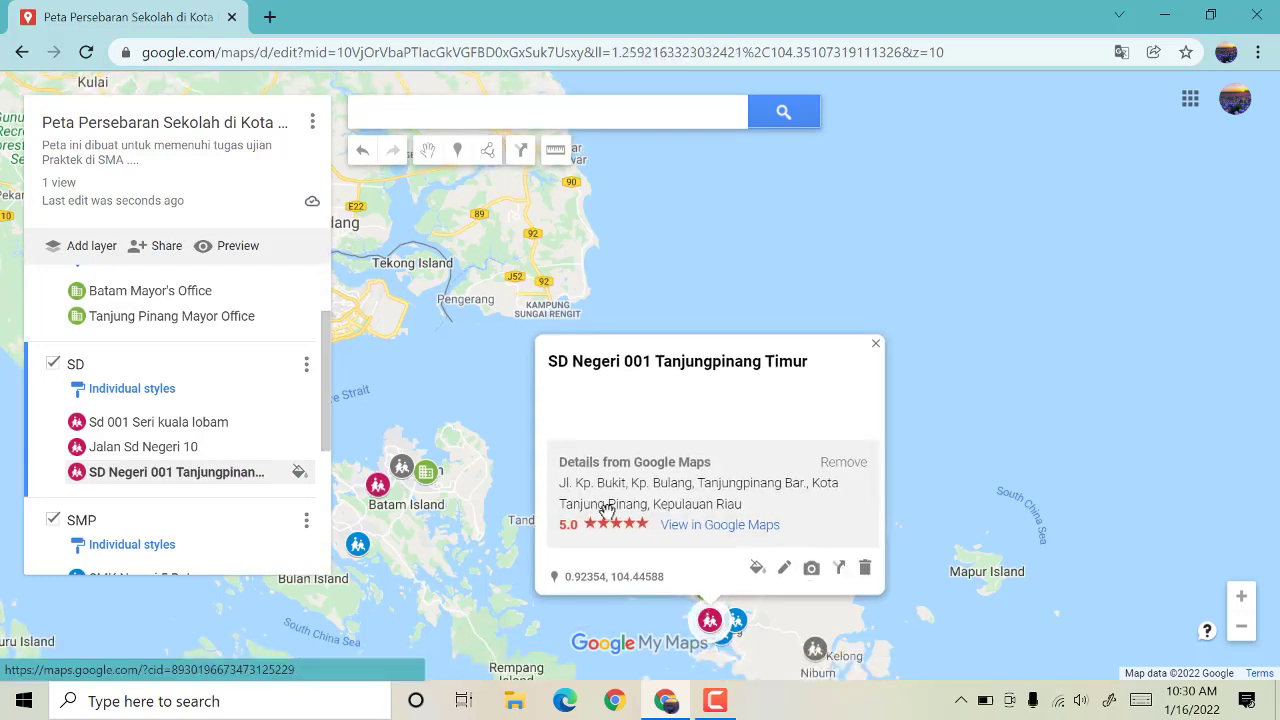
click(812, 573)
click(777, 197)
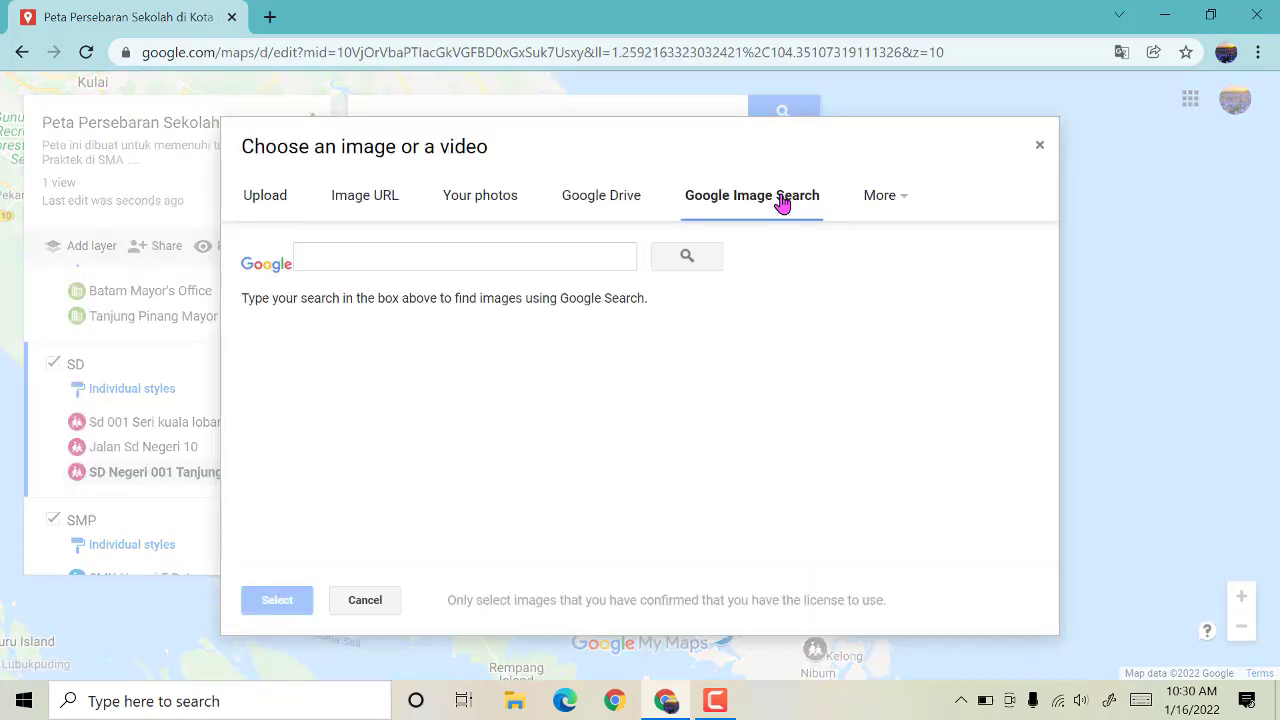
click(540, 262)
text(sd 001 tanjung pinang)
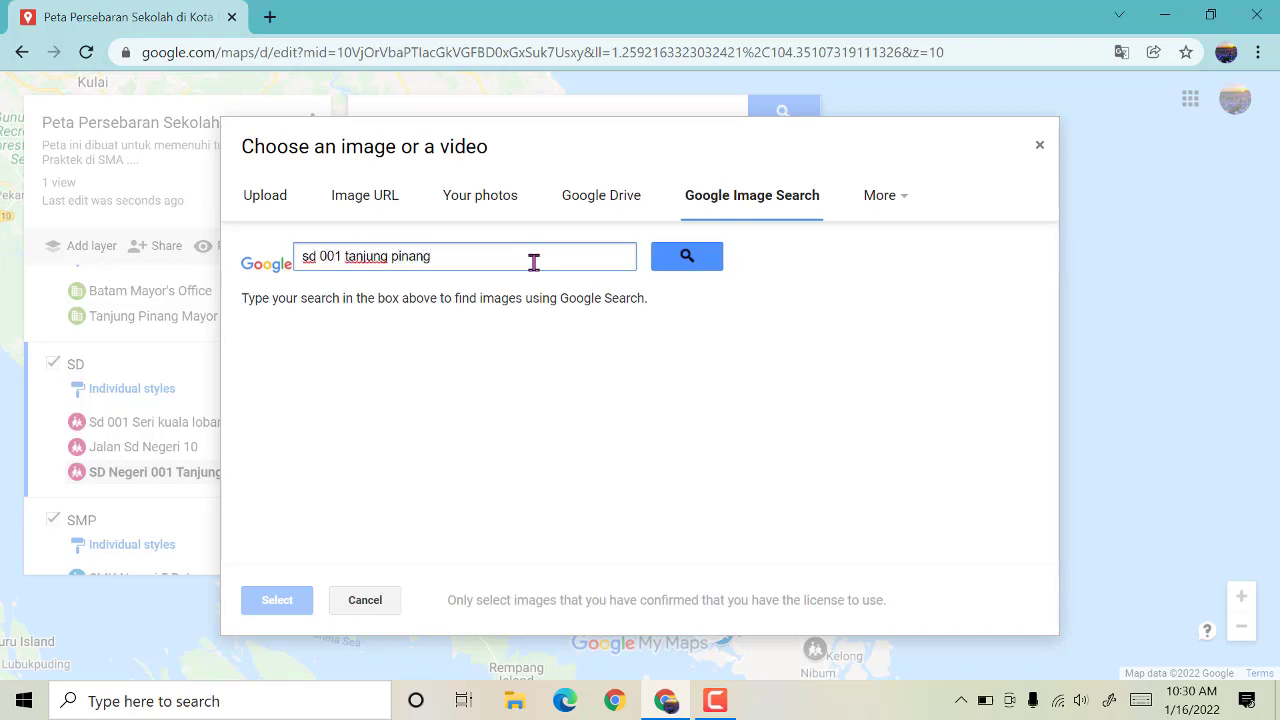
key(Return)
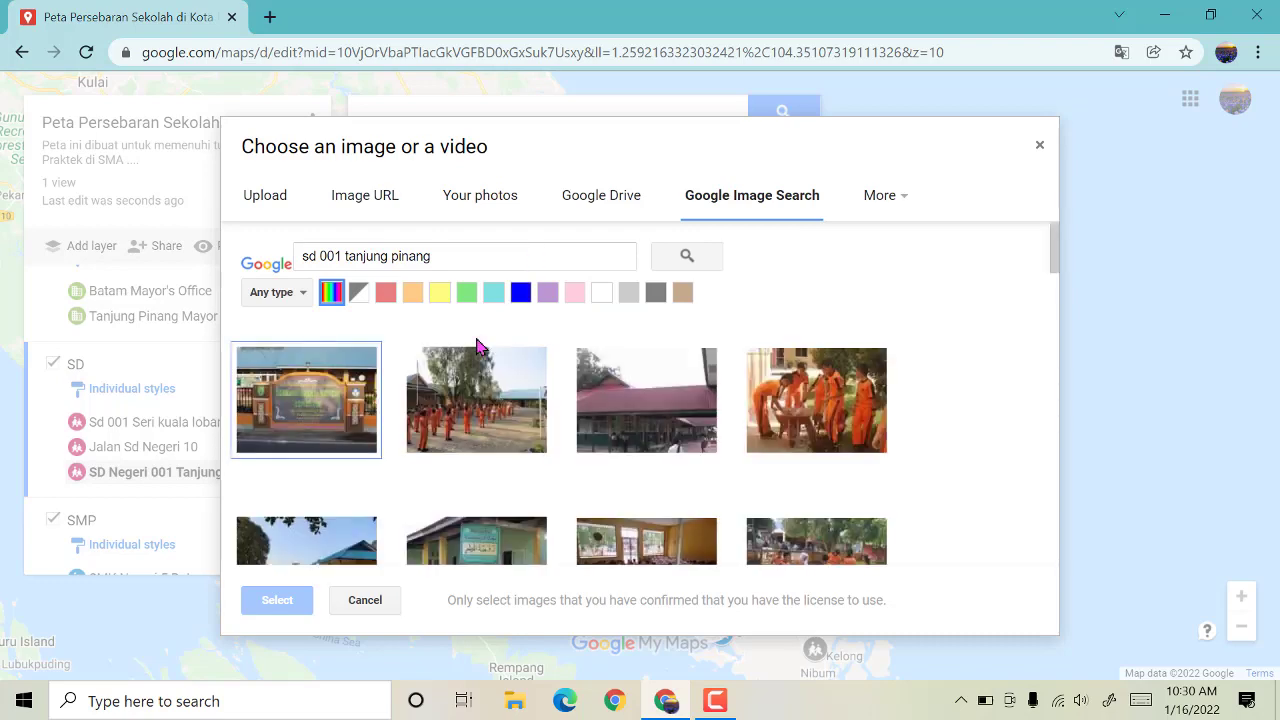
Step: Add the first photo, showing the school's name sign, to SD Negeri 001 Tanjungpinang Timur, save it and close the info card
click(313, 416)
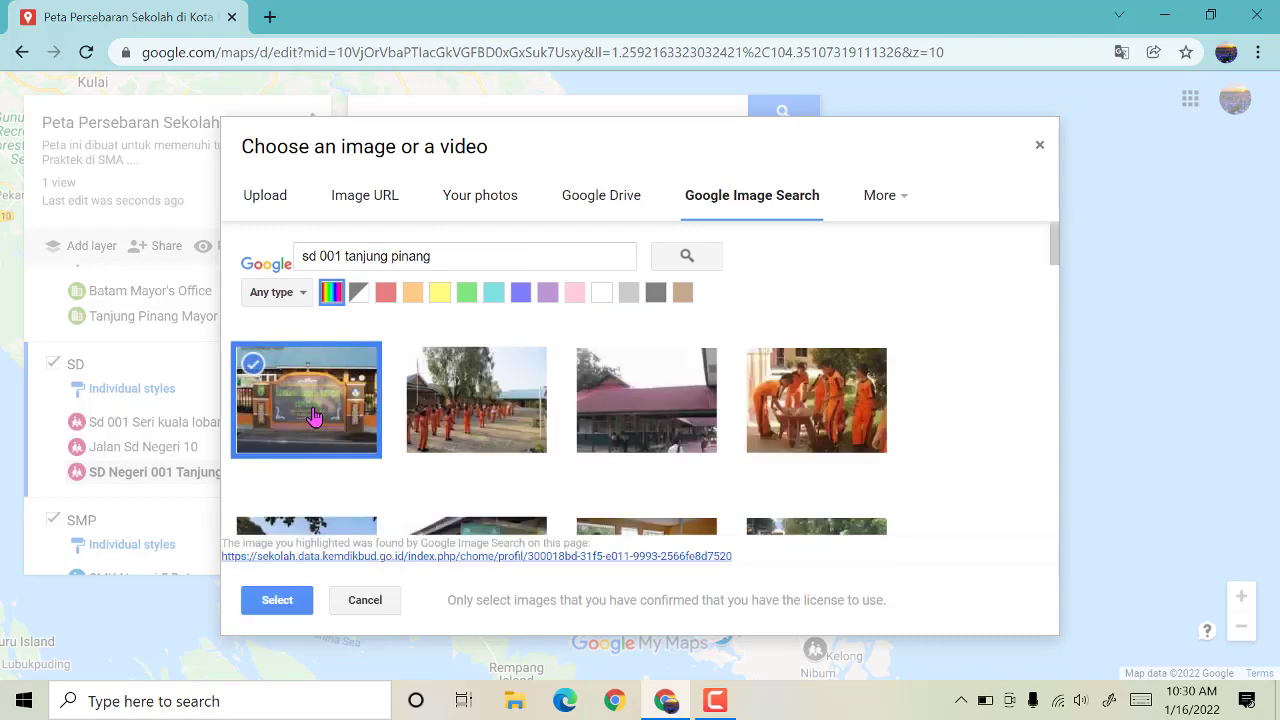
click(283, 600)
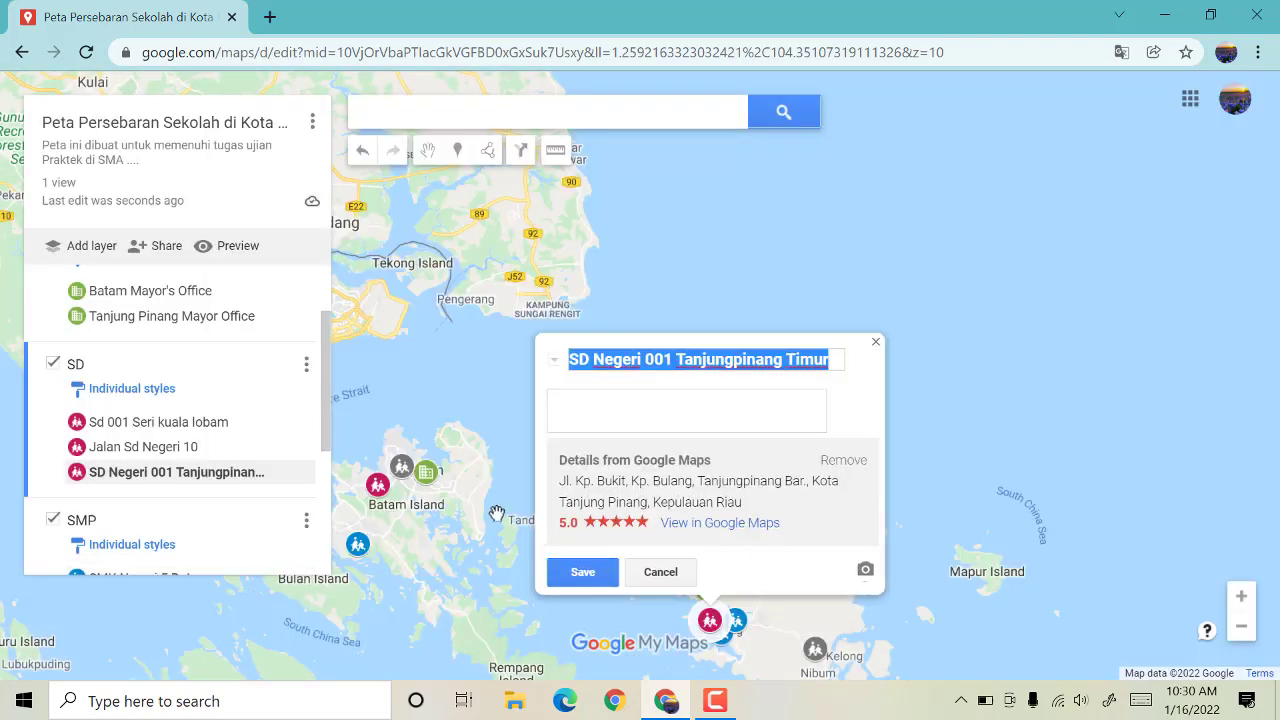
click(582, 574)
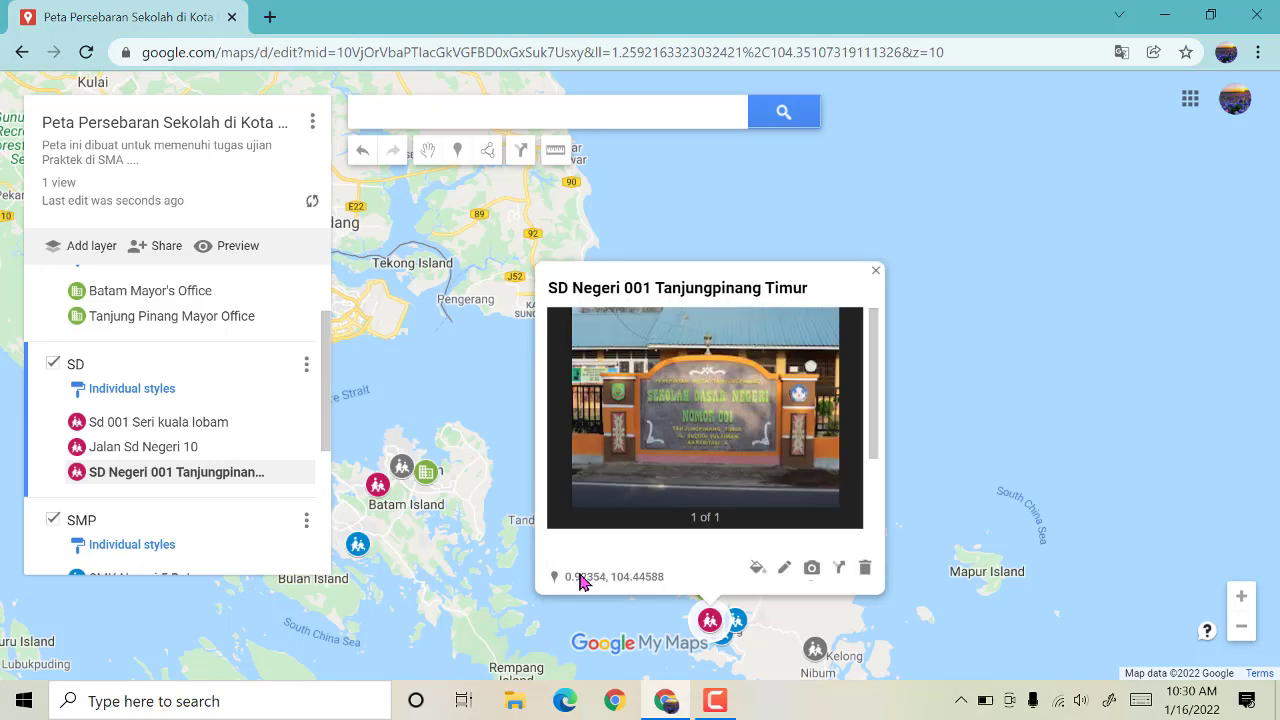
click(872, 273)
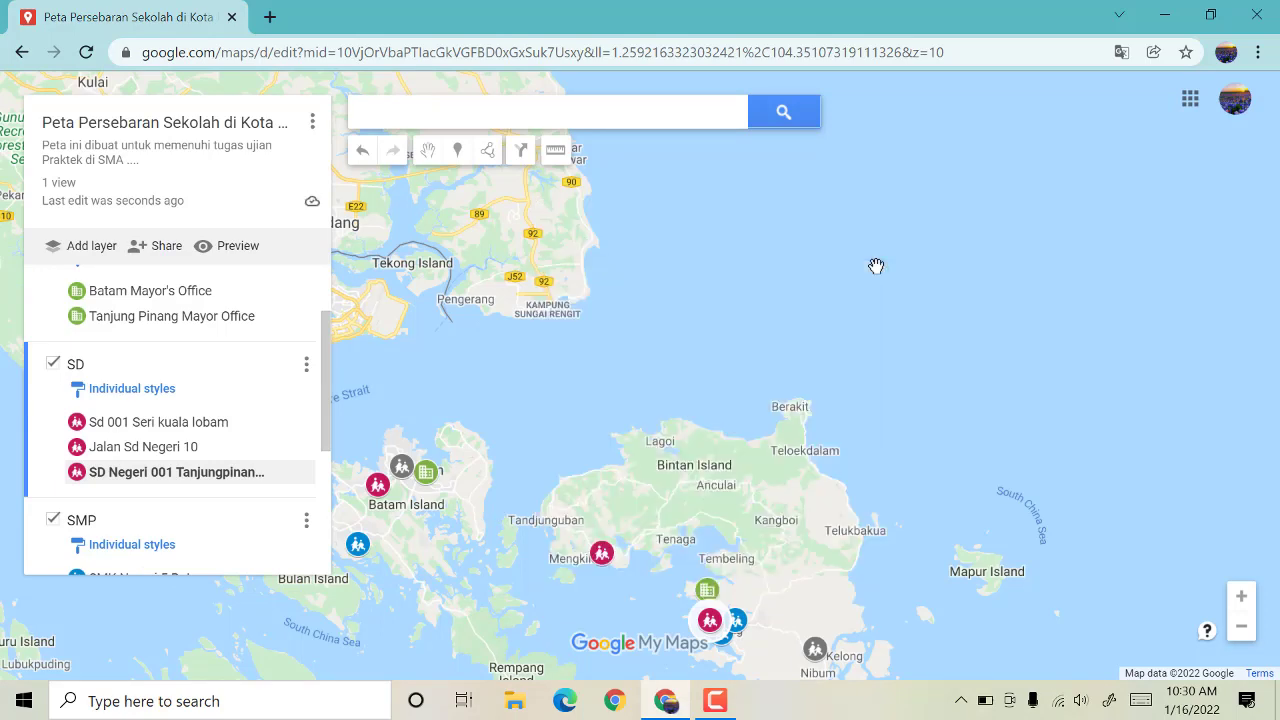
Step: For Jalan Sd Negeri 10 in the SD layer, search Google Images for "sd 10 batam"
click(157, 452)
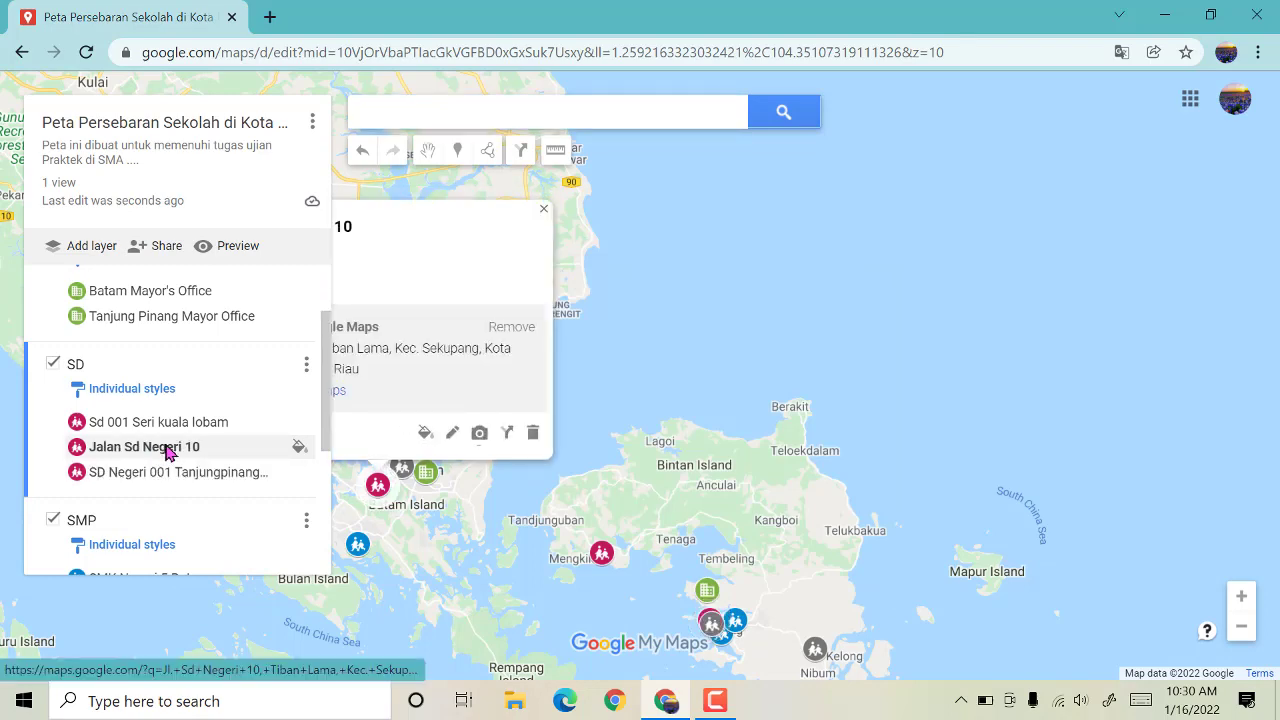
click(478, 437)
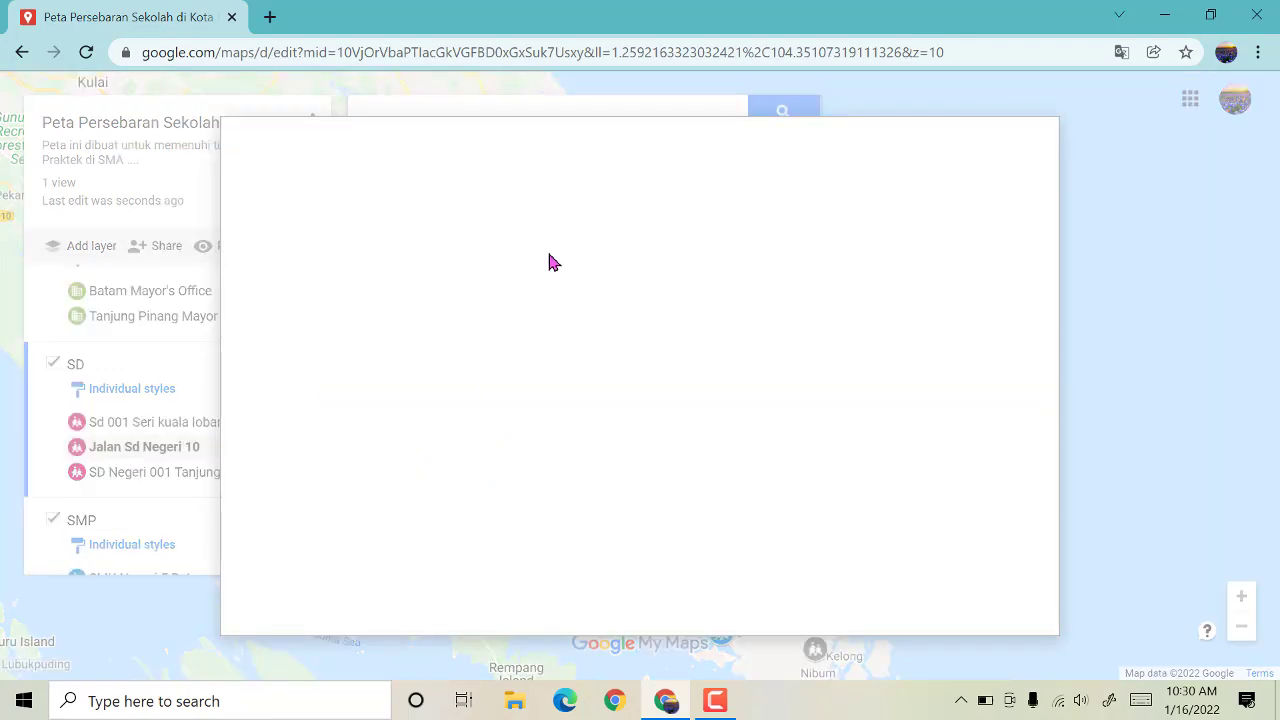
click(729, 199)
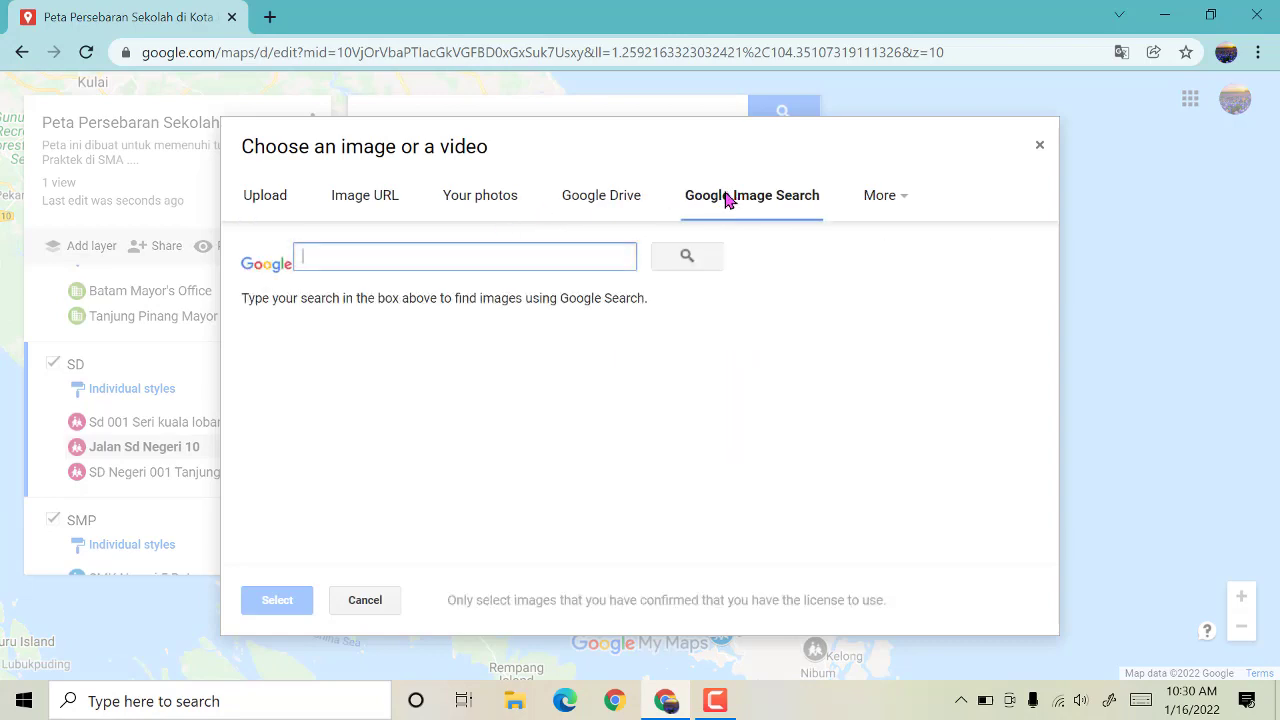
text(sd 10 b)
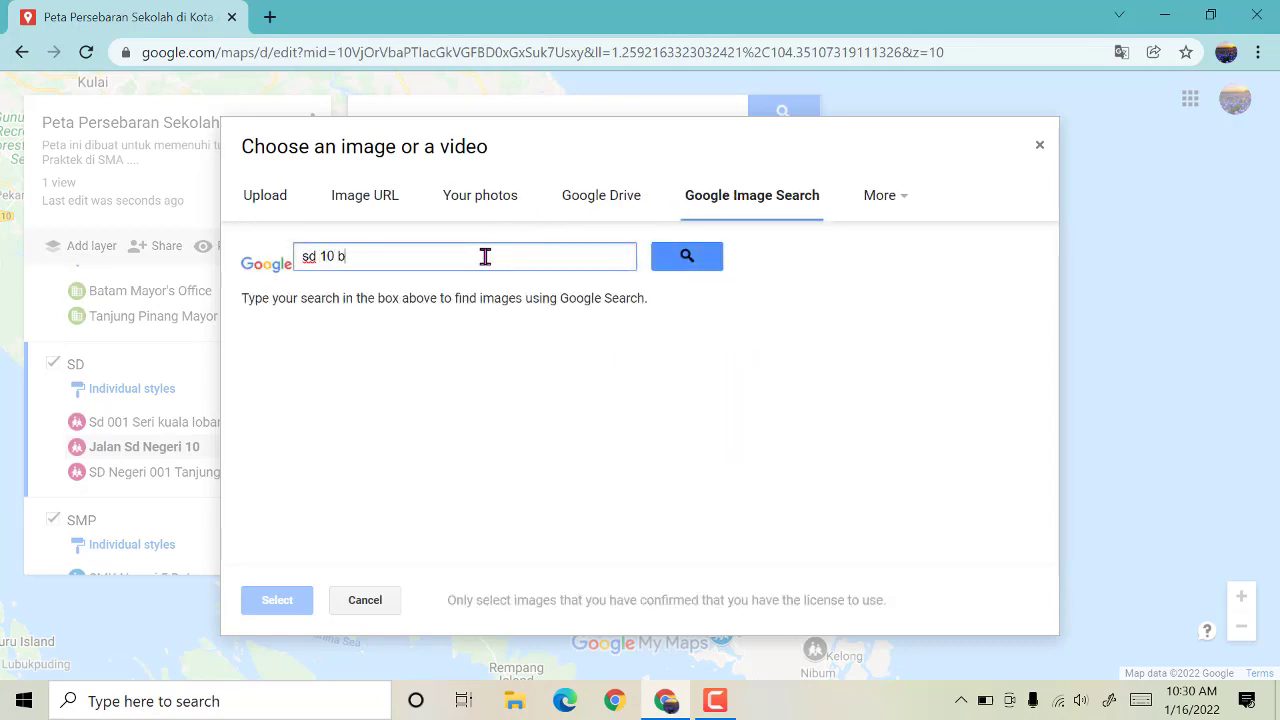
text(atam)
key(Return)
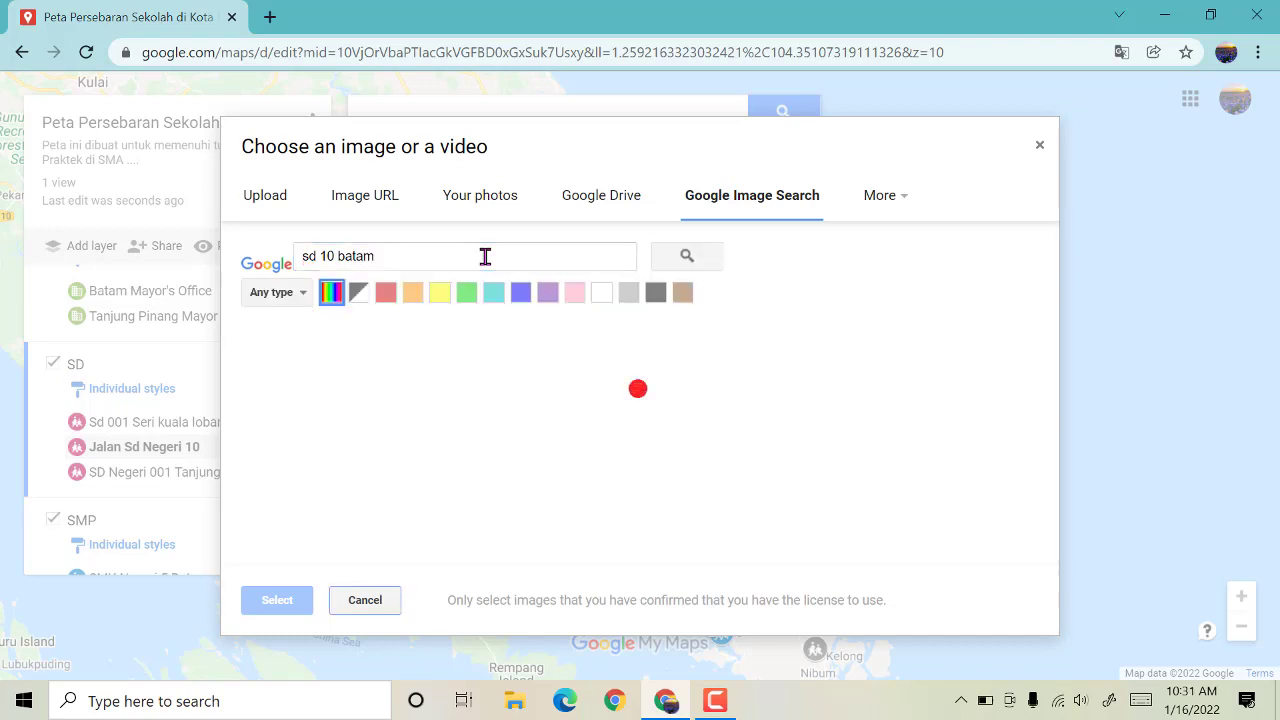
Step: Add the photo of the school's green gate sign to Jalan Sd Negeri 10, save it and close the info card
click(307, 417)
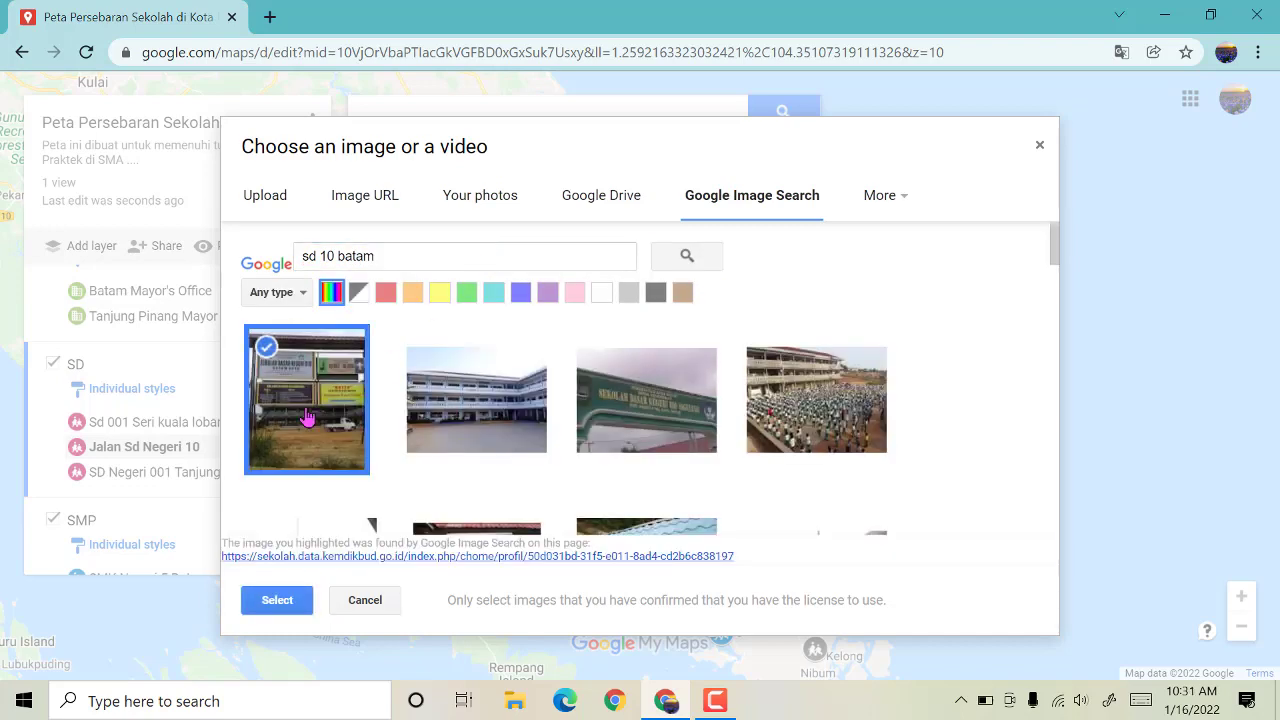
click(655, 405)
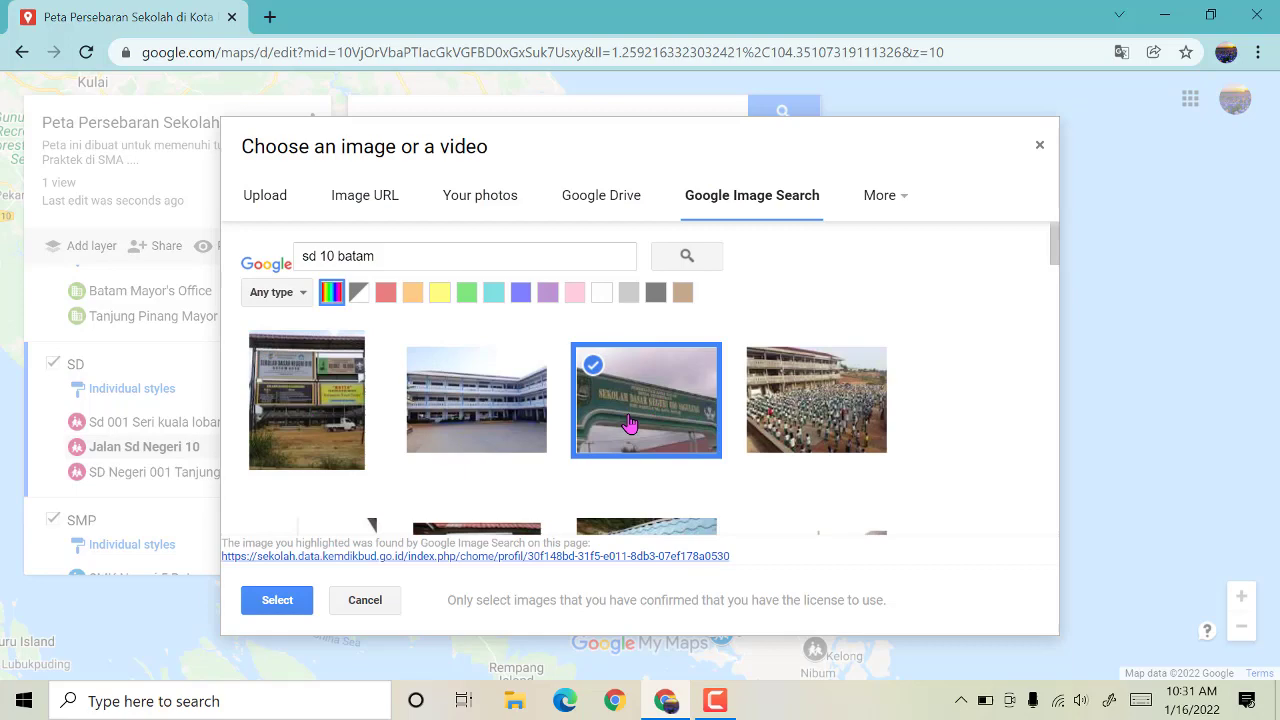
click(277, 598)
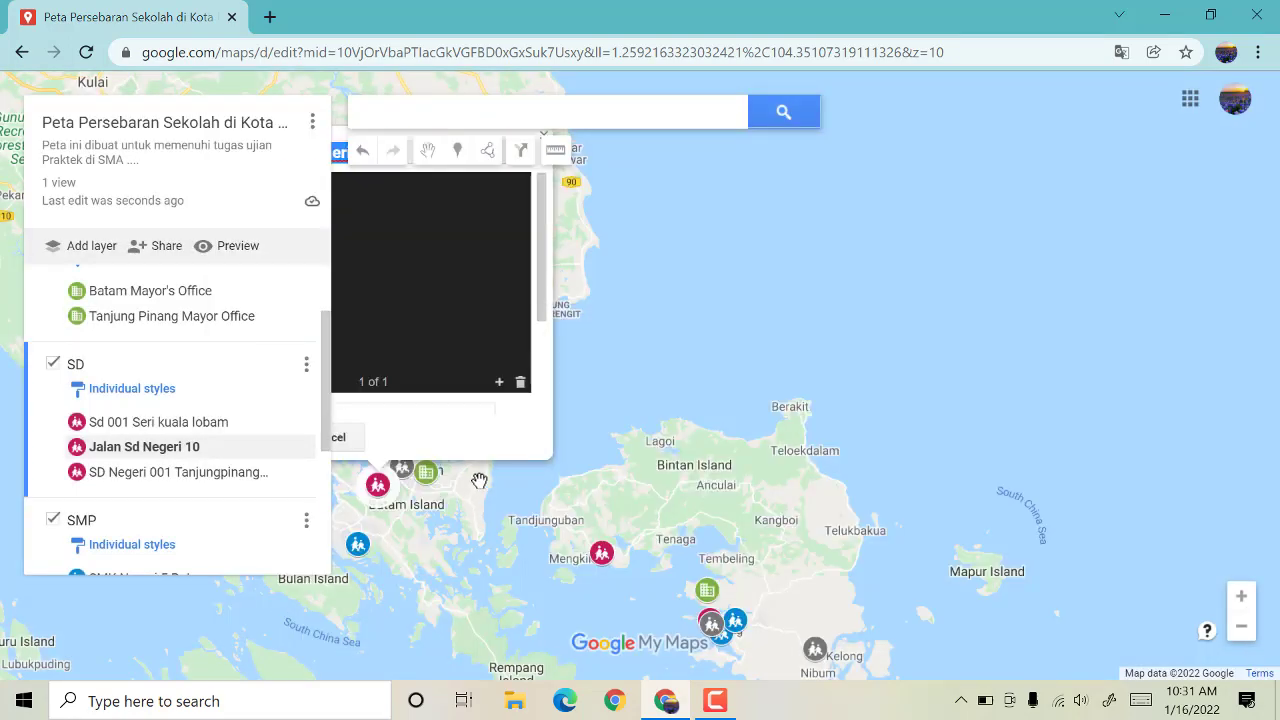
scroll(432, 440, down, 2)
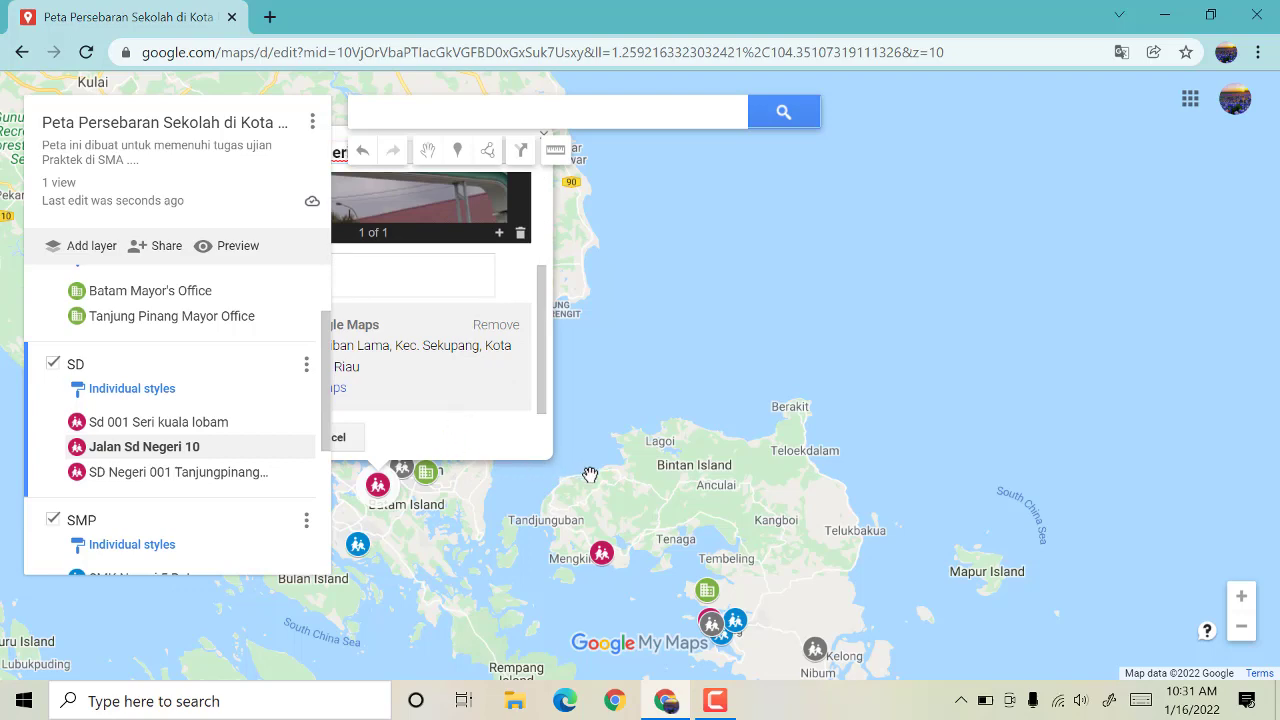
scroll(473, 511, down, 3)
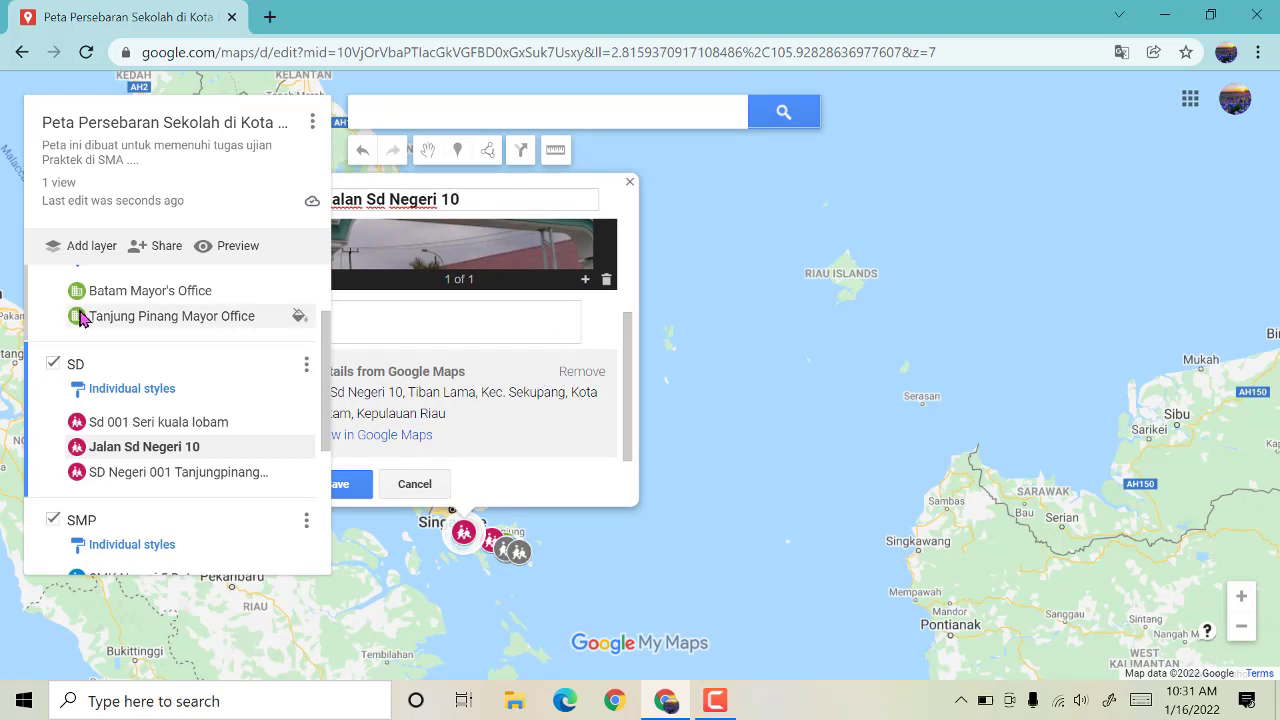
scroll(459, 581, down, 1)
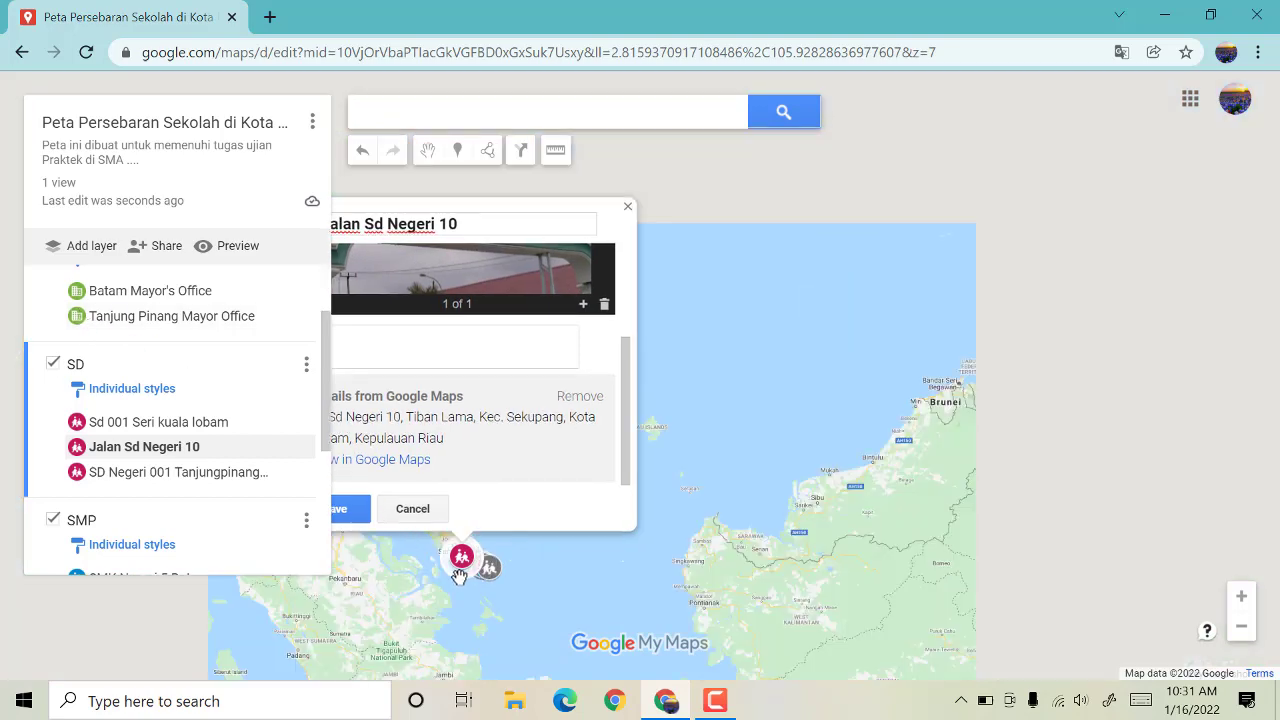
click(347, 512)
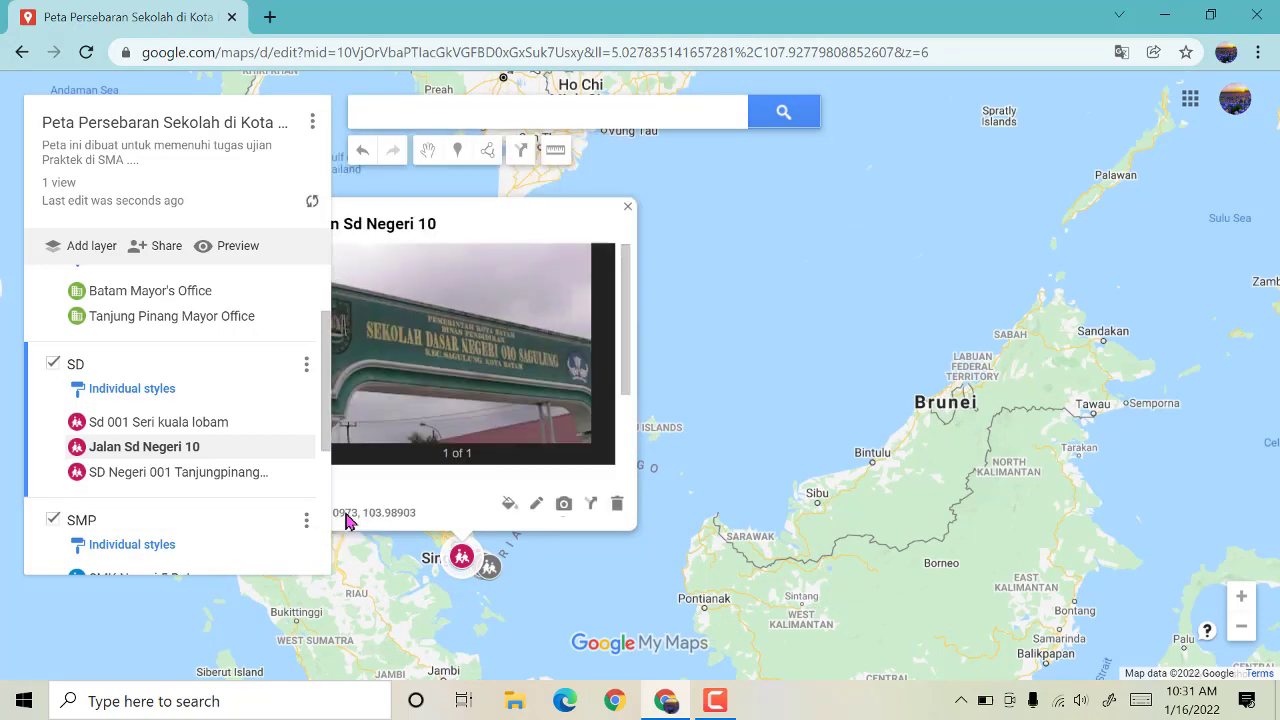
click(627, 209)
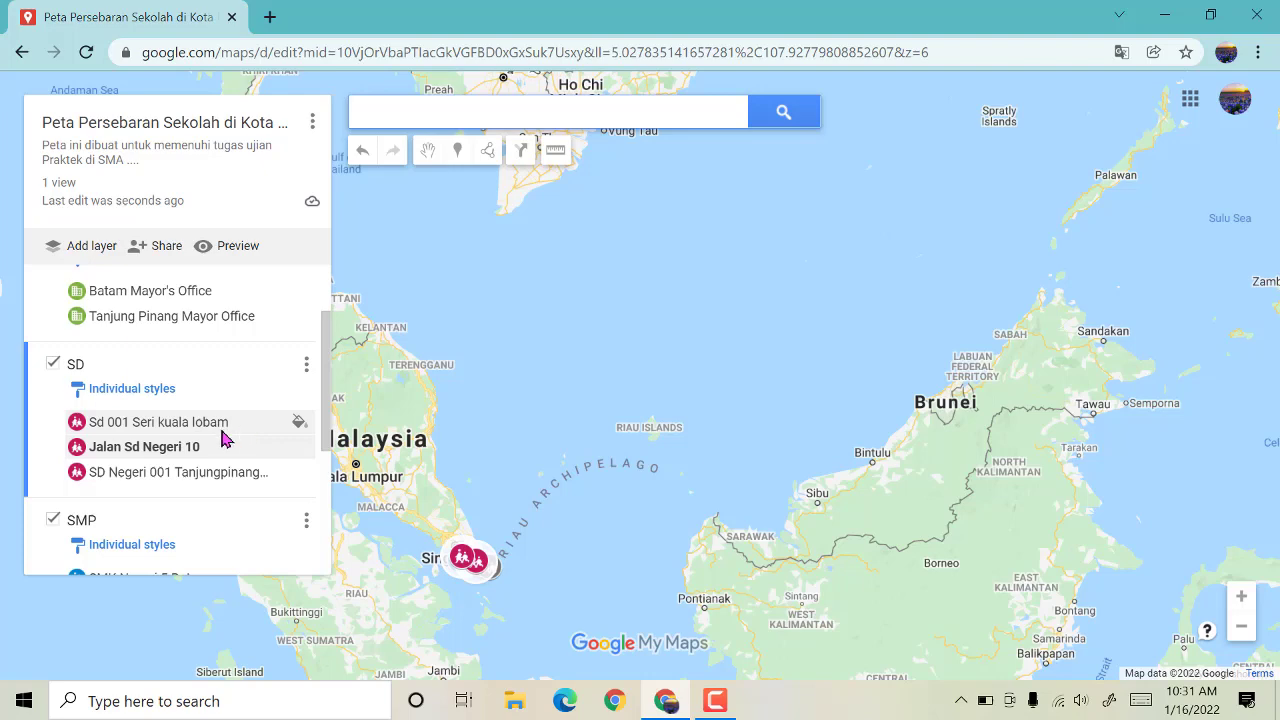
Step: Look through the places in the layer list and open the info card of Batam Mayor's Office in Tempat Penting
scroll(243, 443, down, 3)
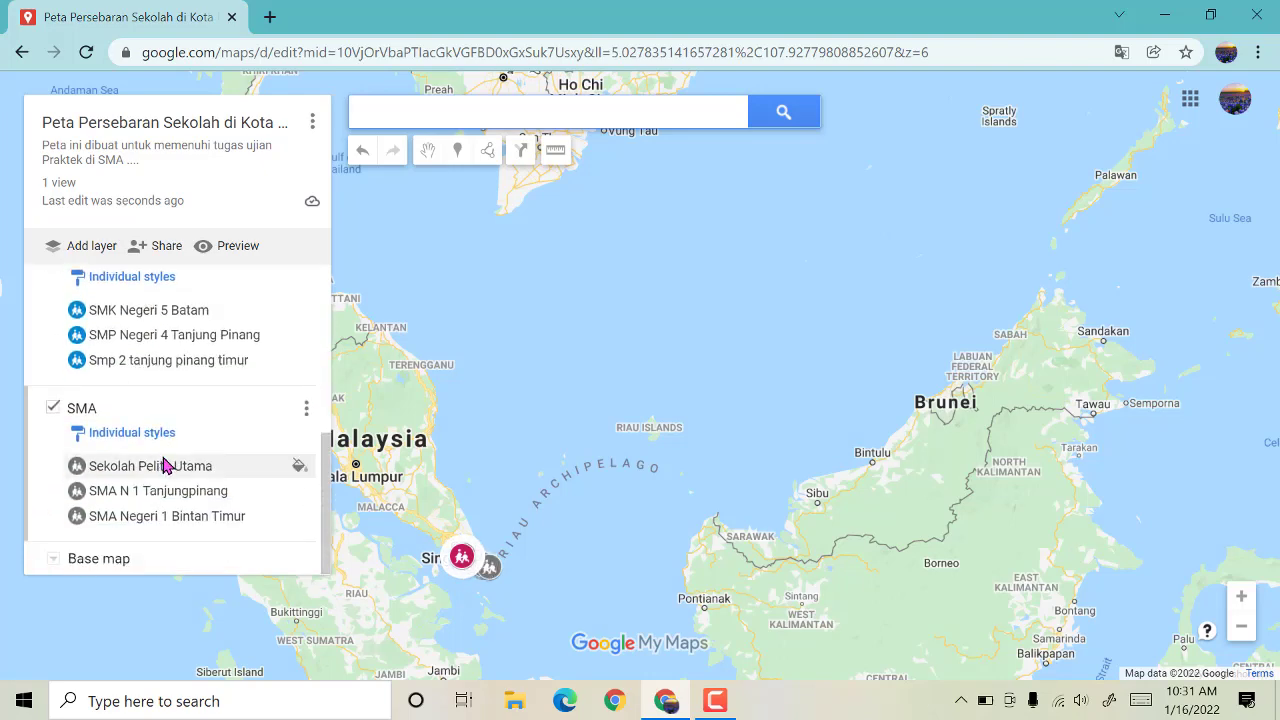
scroll(165, 468, up, 5)
scroll(166, 466, down, 5)
scroll(167, 464, up, 5)
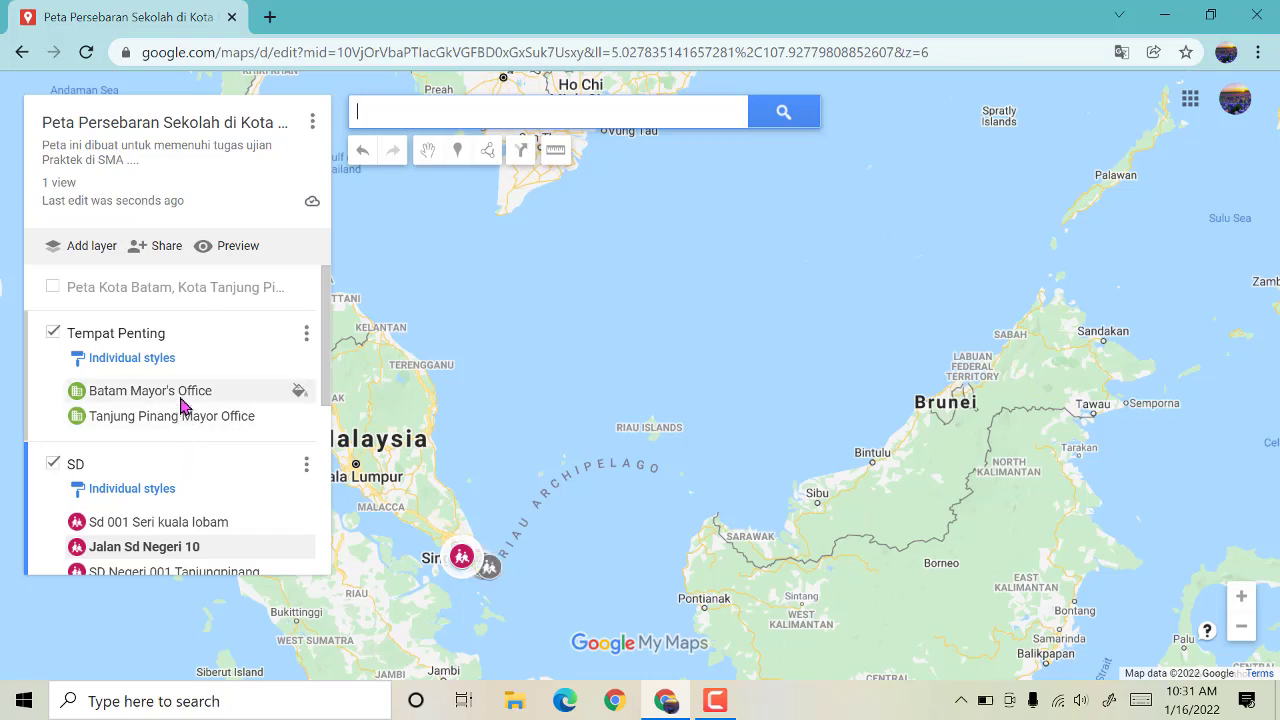
click(185, 398)
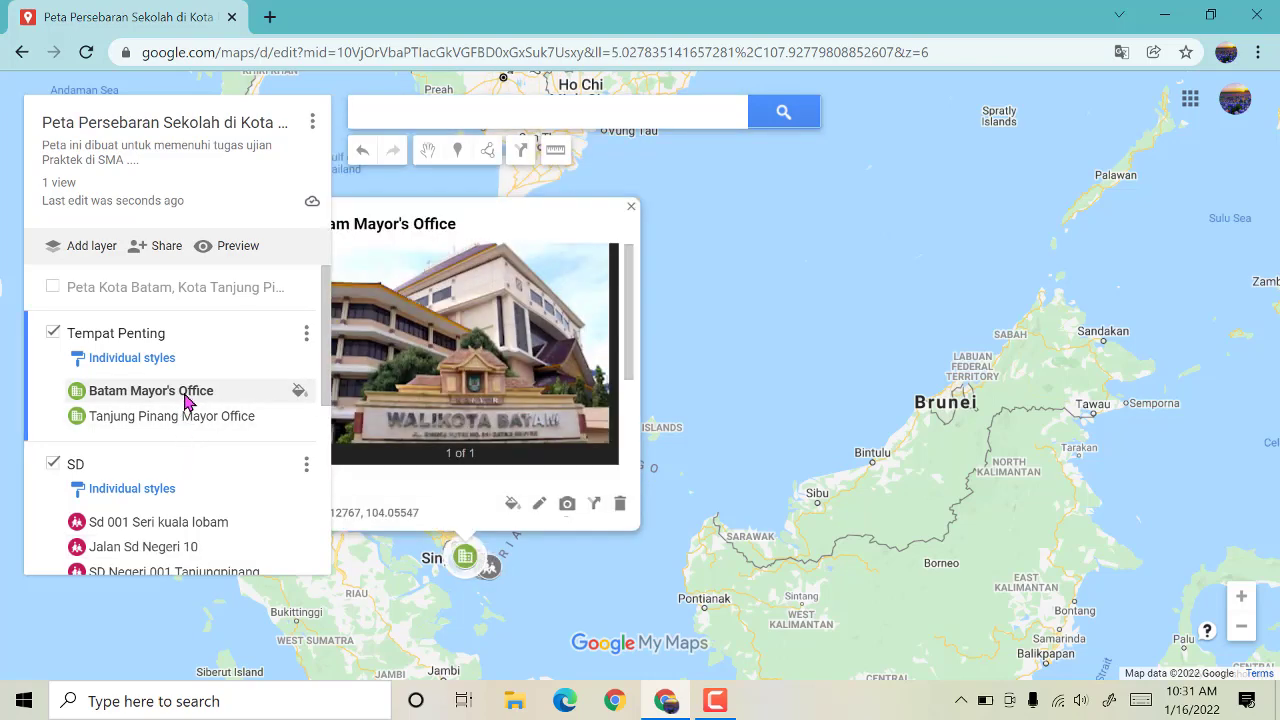
Step: In a new browser tab, search Google for "kantor wali kota batam" and find the contact details on the JDIH Kota Batam contact page
click(270, 18)
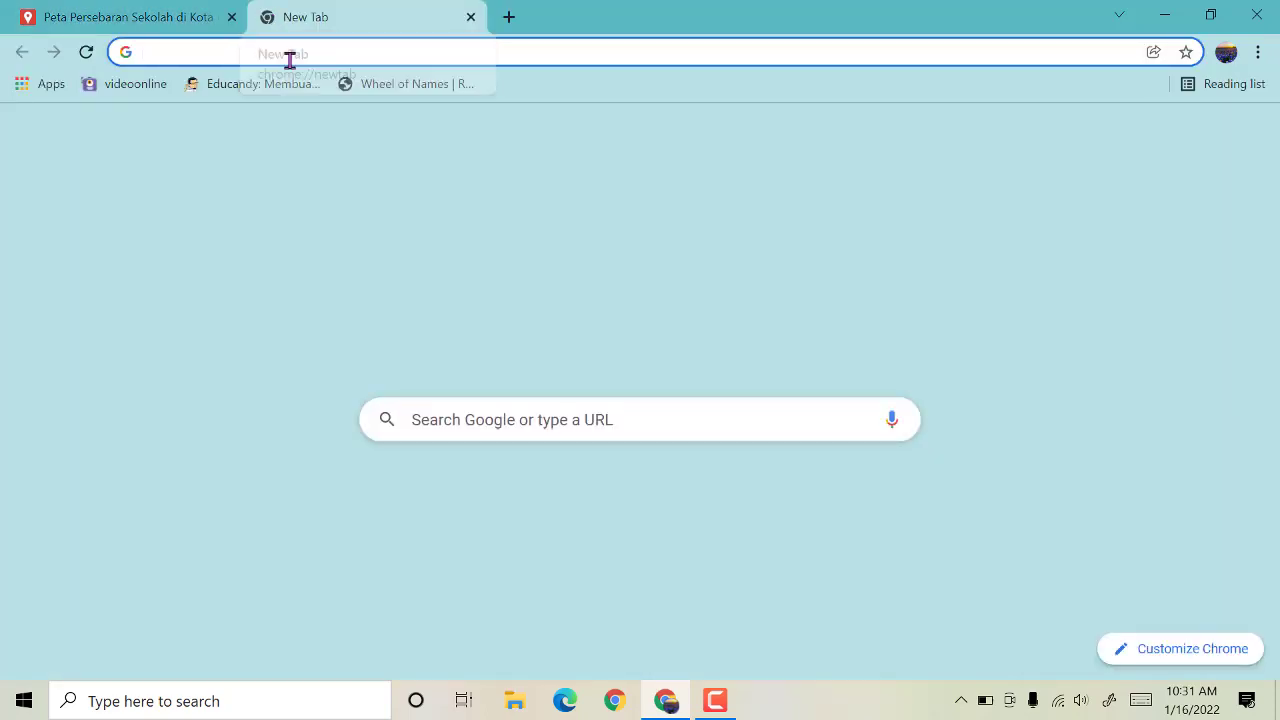
click(488, 425)
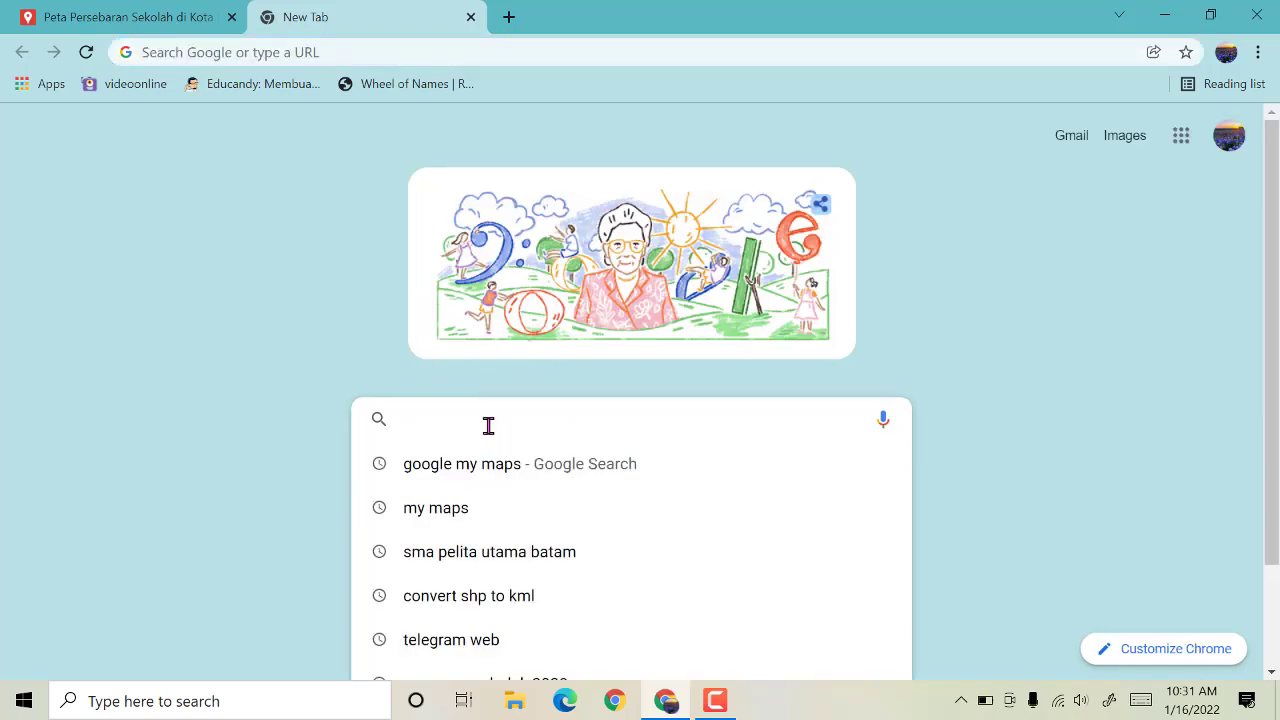
text(kantor )
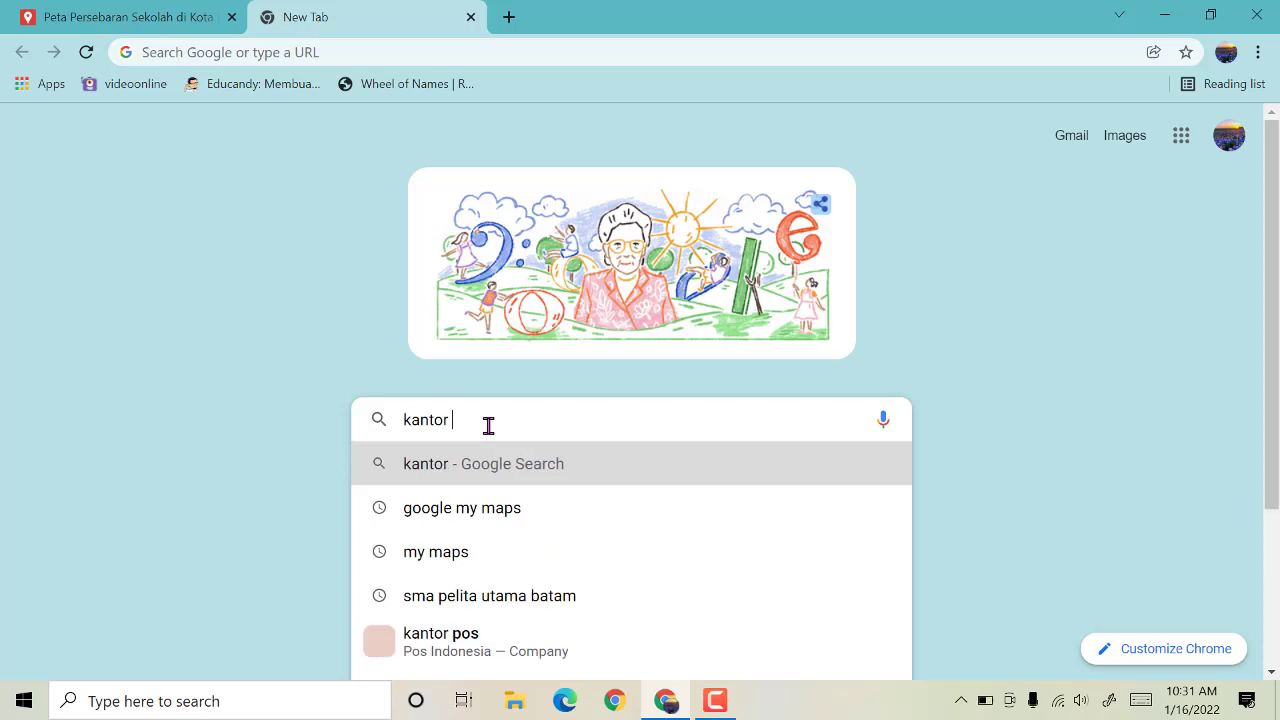
text(wali kota batam)
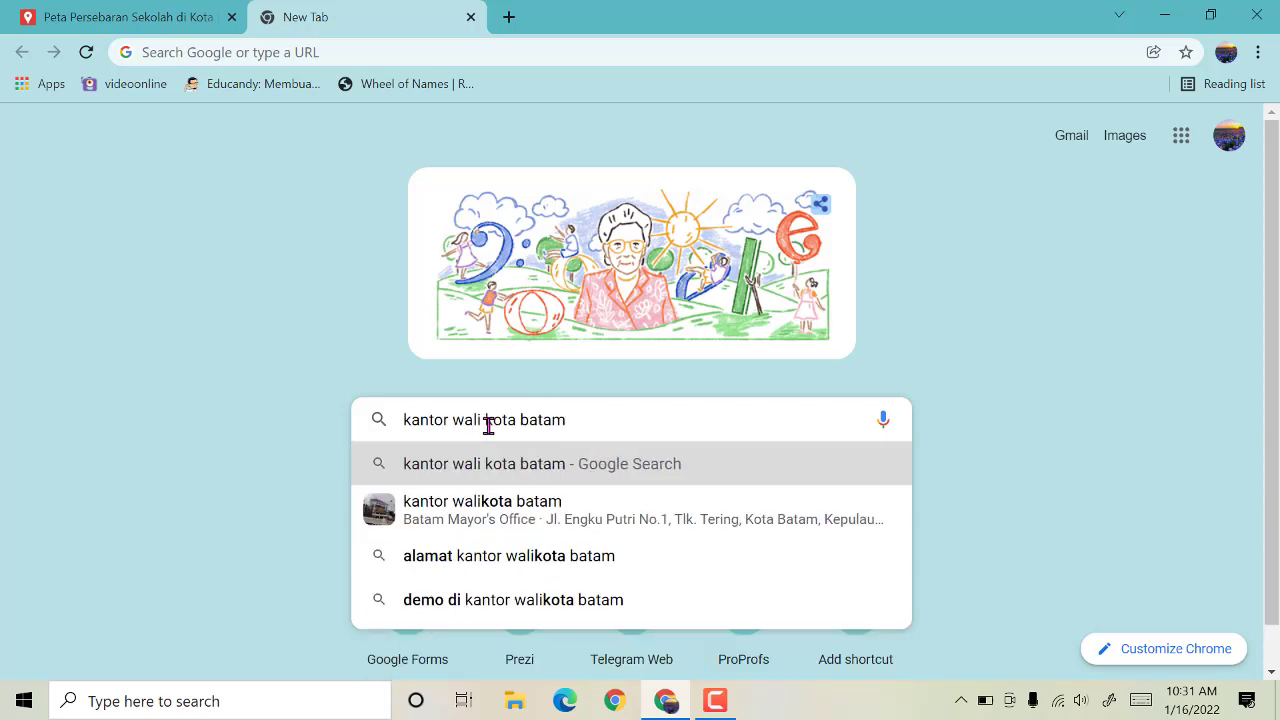
key(Return)
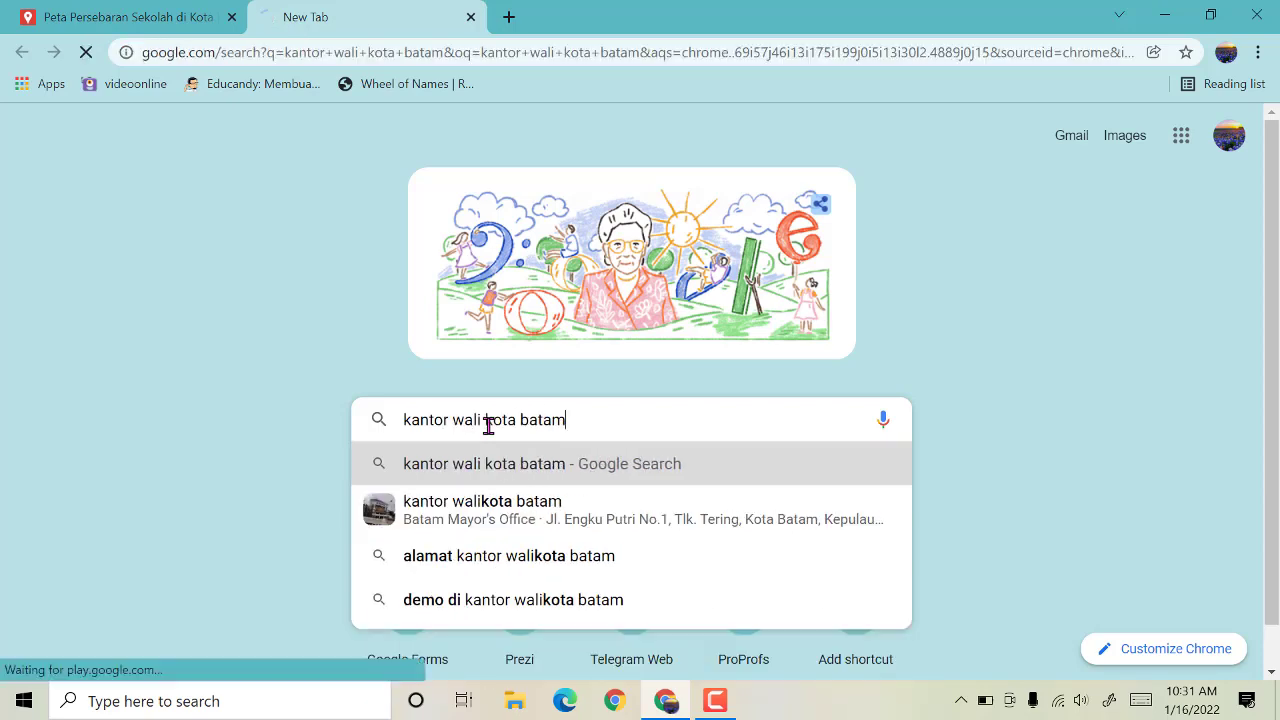
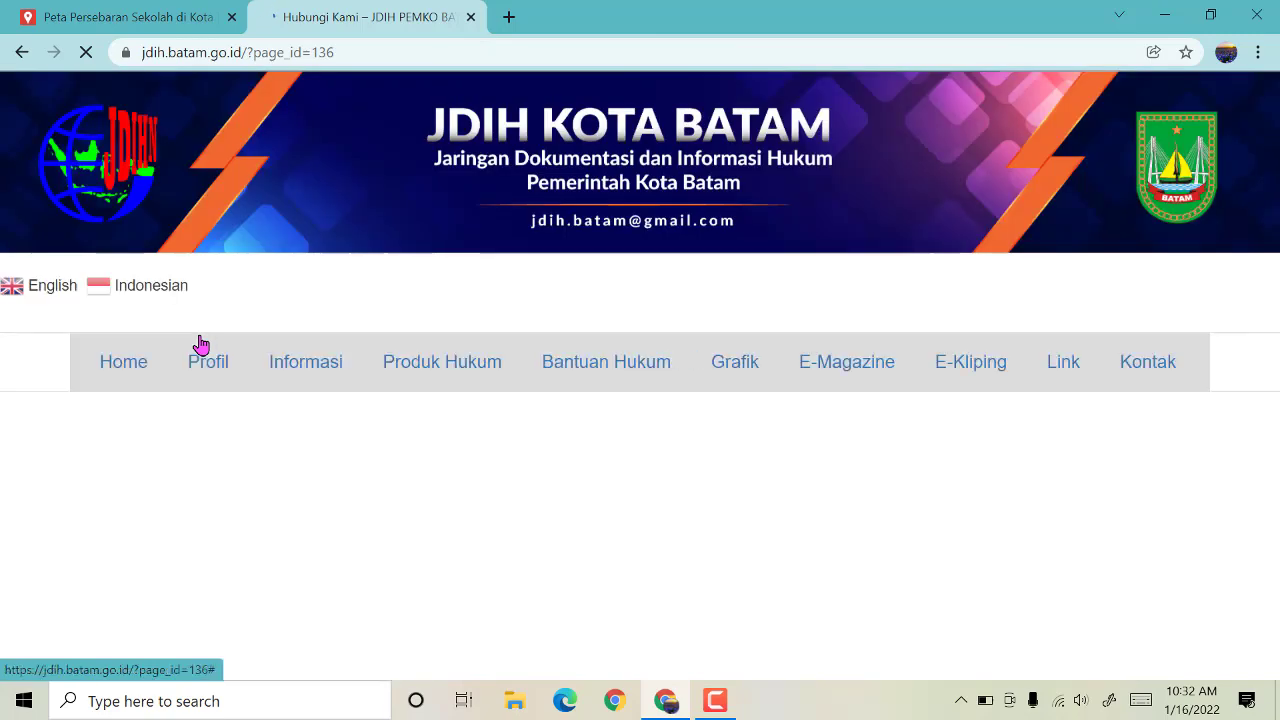
scroll(403, 443, down, 5)
scroll(403, 443, down, 3)
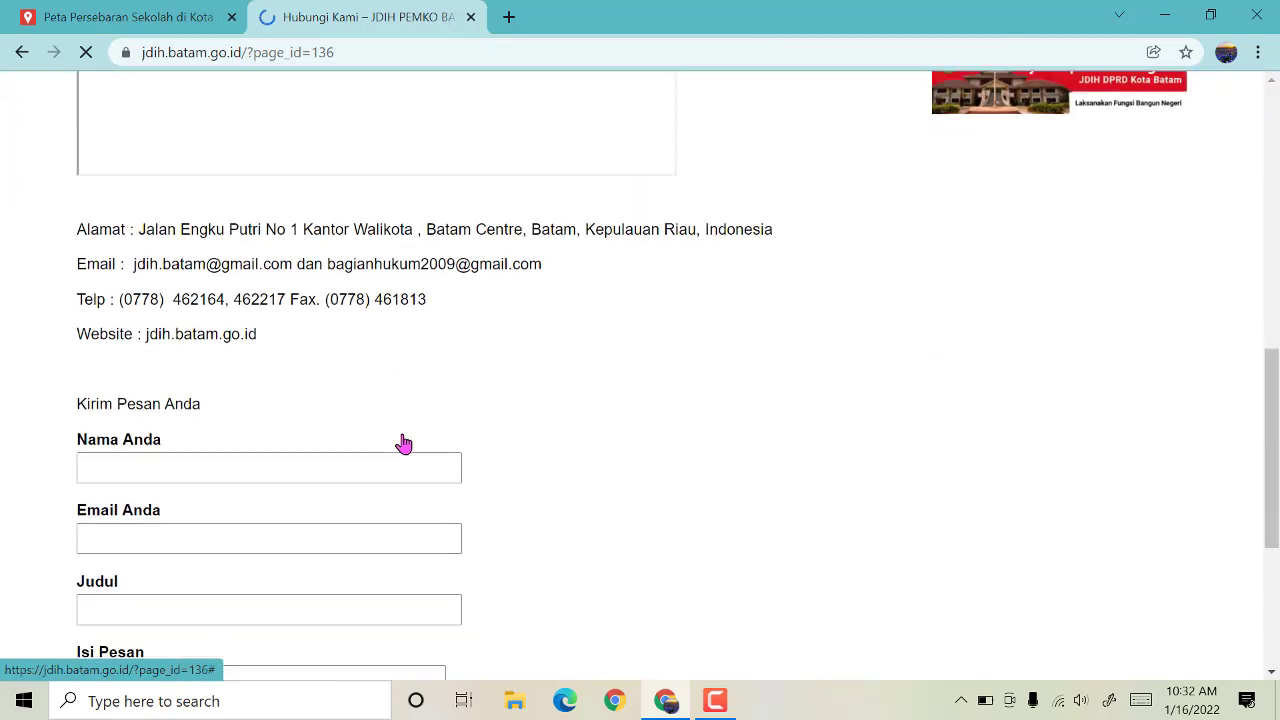
Step: Return to the map, start editing Batam Mayor's Office and place the cursor in its description
click(147, 19)
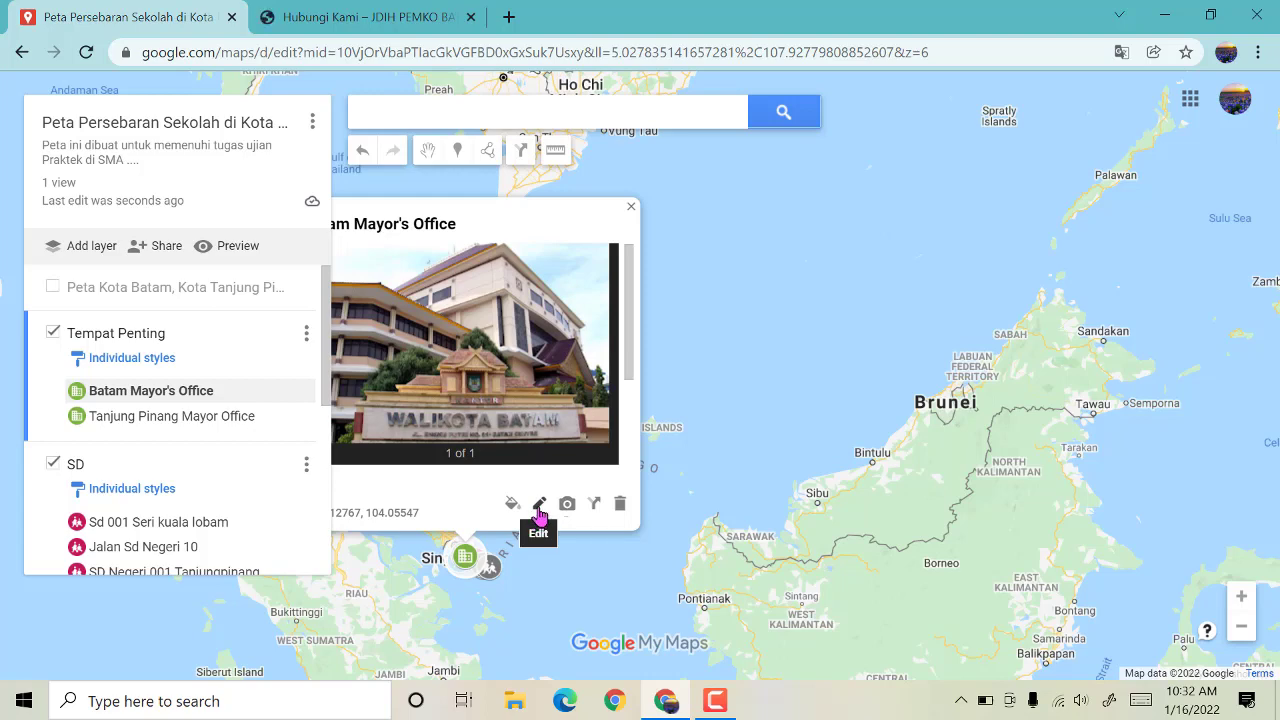
click(538, 508)
scroll(531, 432, down, 2)
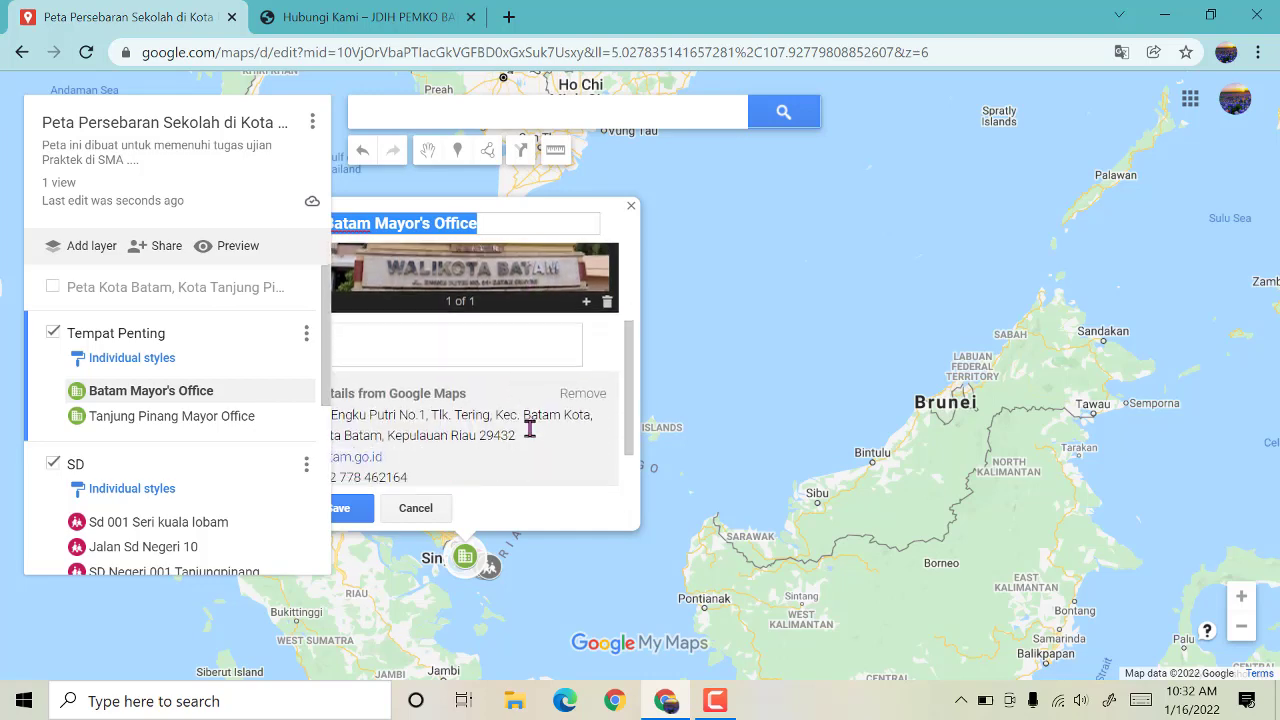
scroll(497, 534, down, 1)
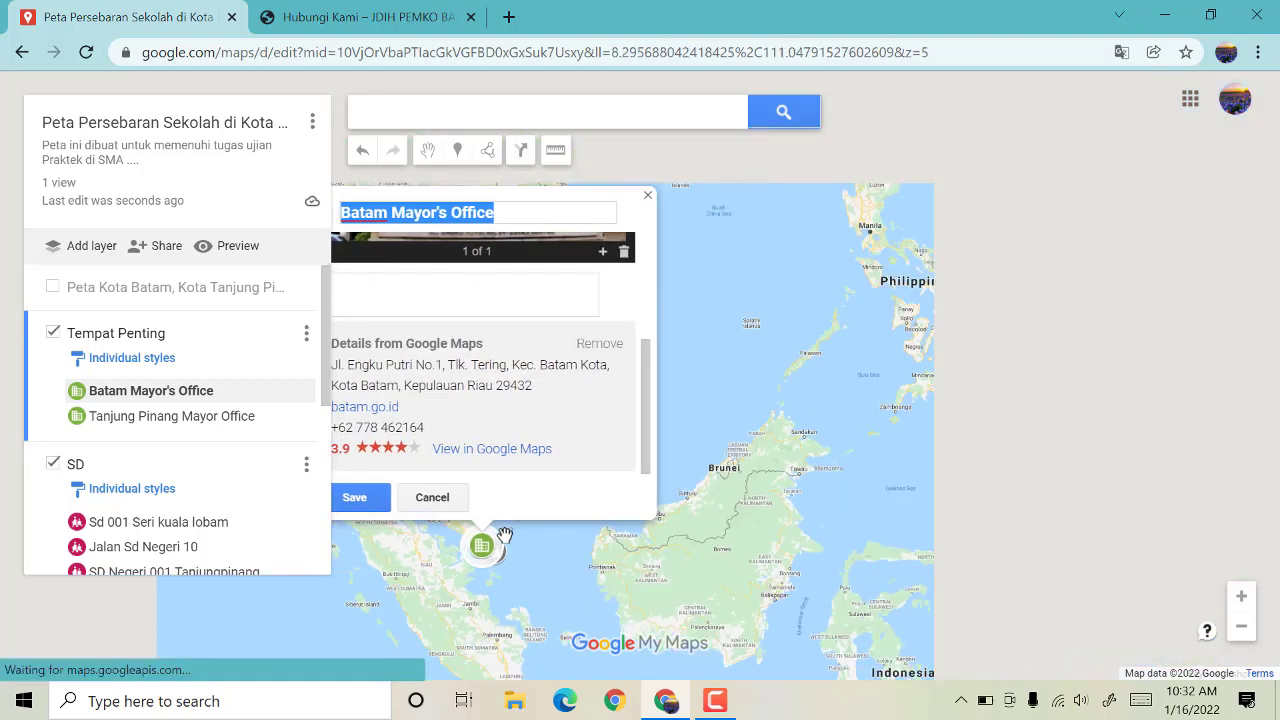
scroll(500, 536, down, 2)
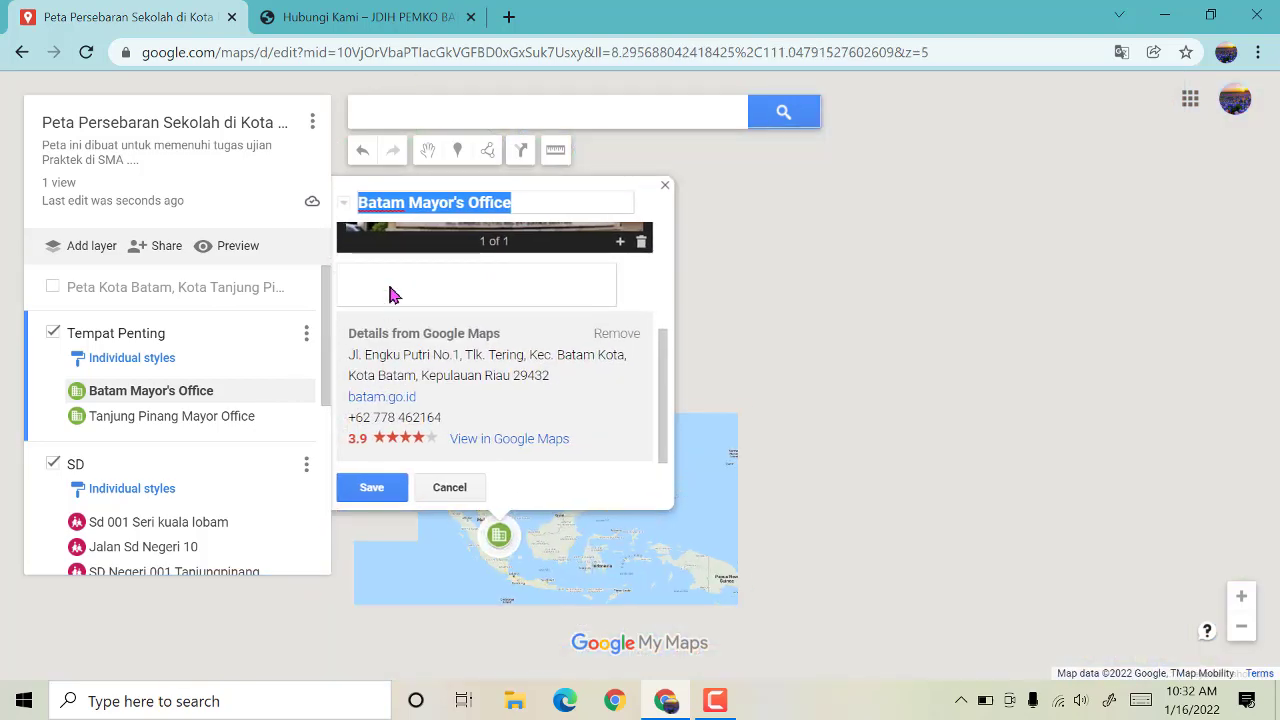
click(388, 287)
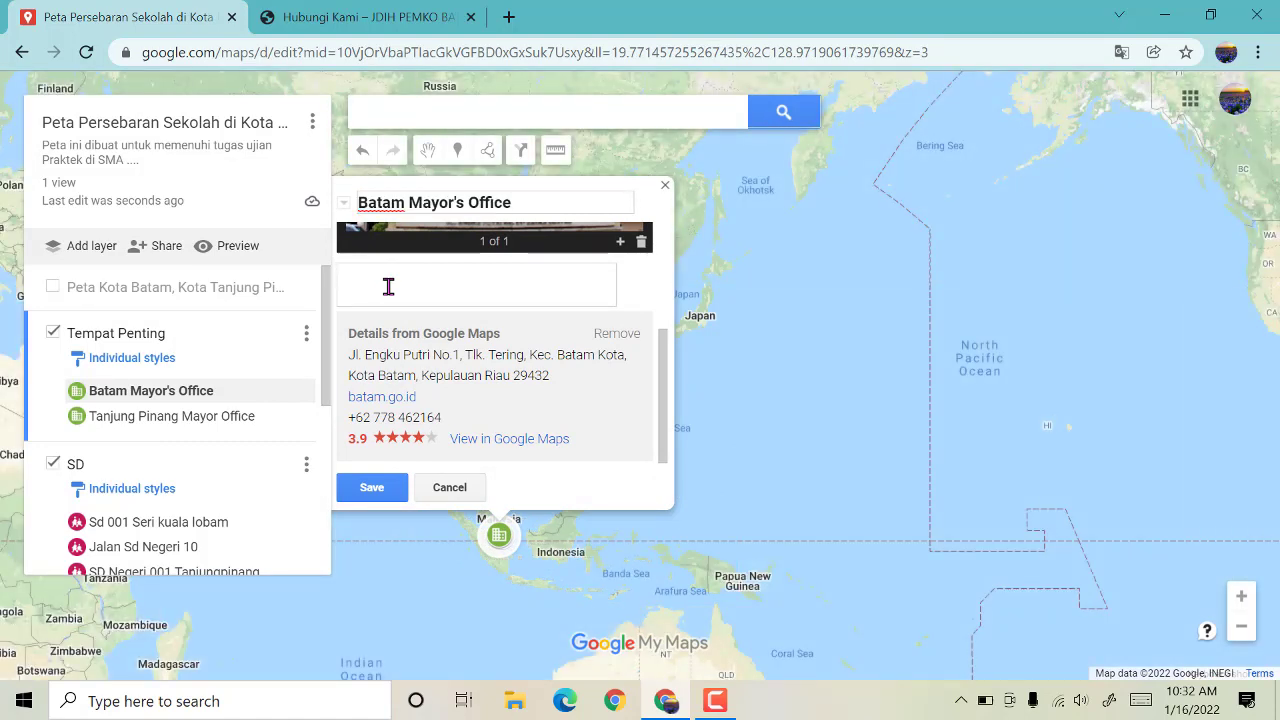
Step: Copy the address, e-mail, phone and website lines from the JDIH Kota Batam page into the description of Batam Mayor's Office
click(357, 22)
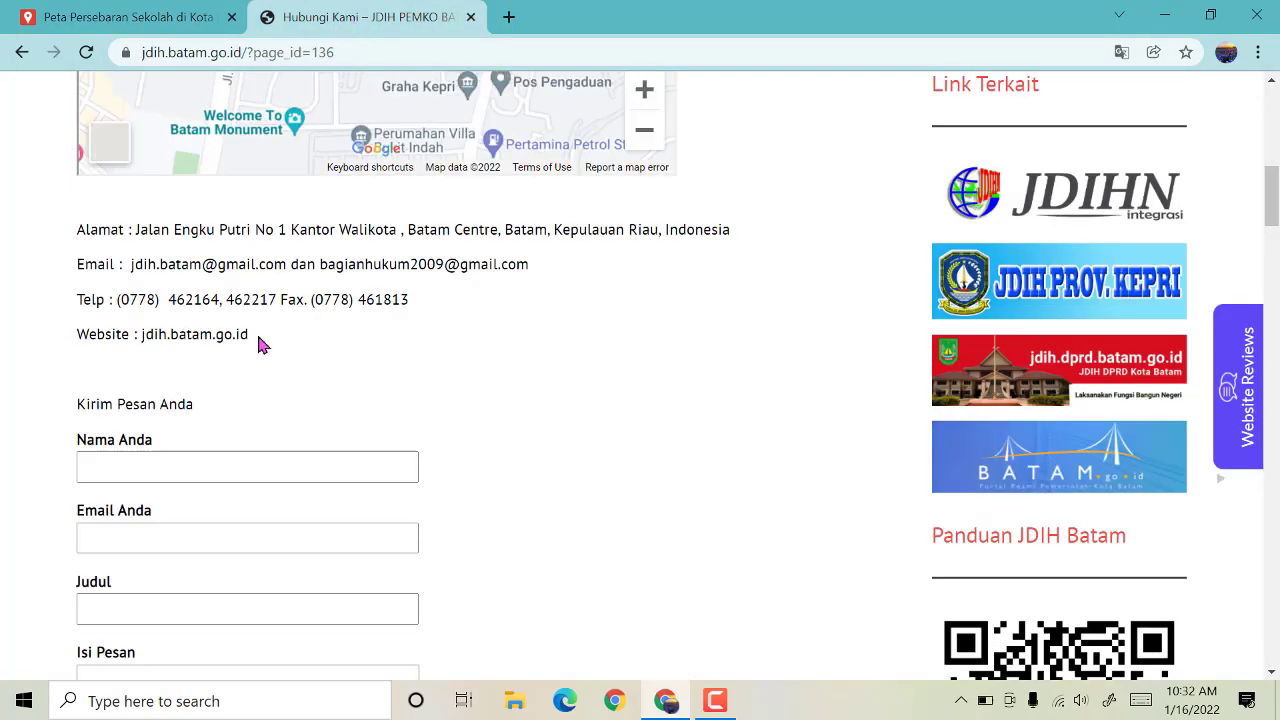
scroll(265, 358, down, 4)
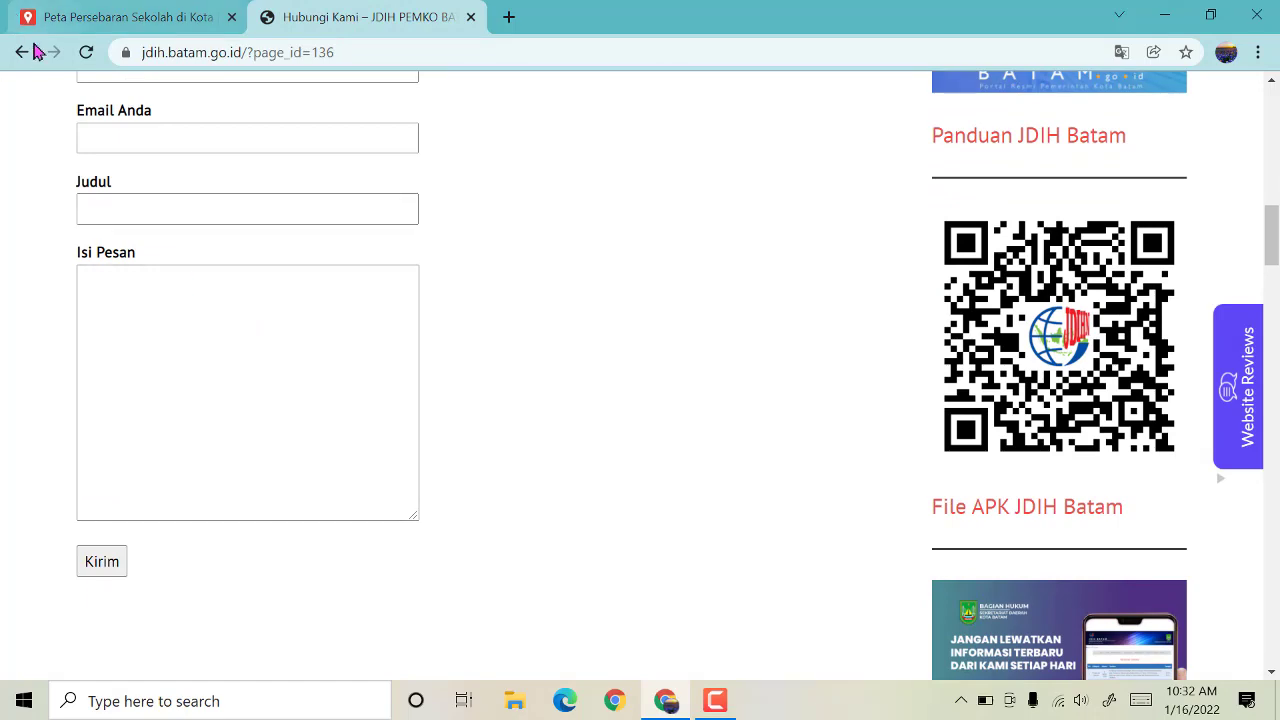
scroll(194, 186, up, 5)
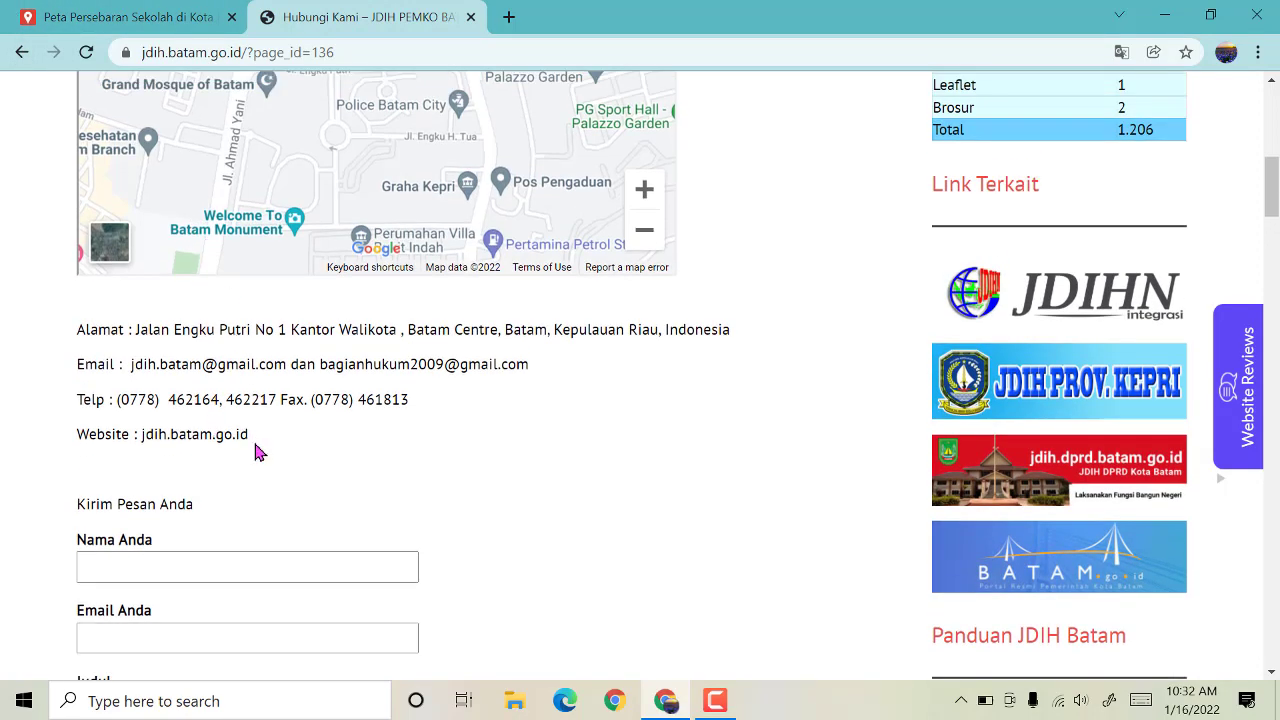
drag(250, 435, 79, 338)
click(118, 20)
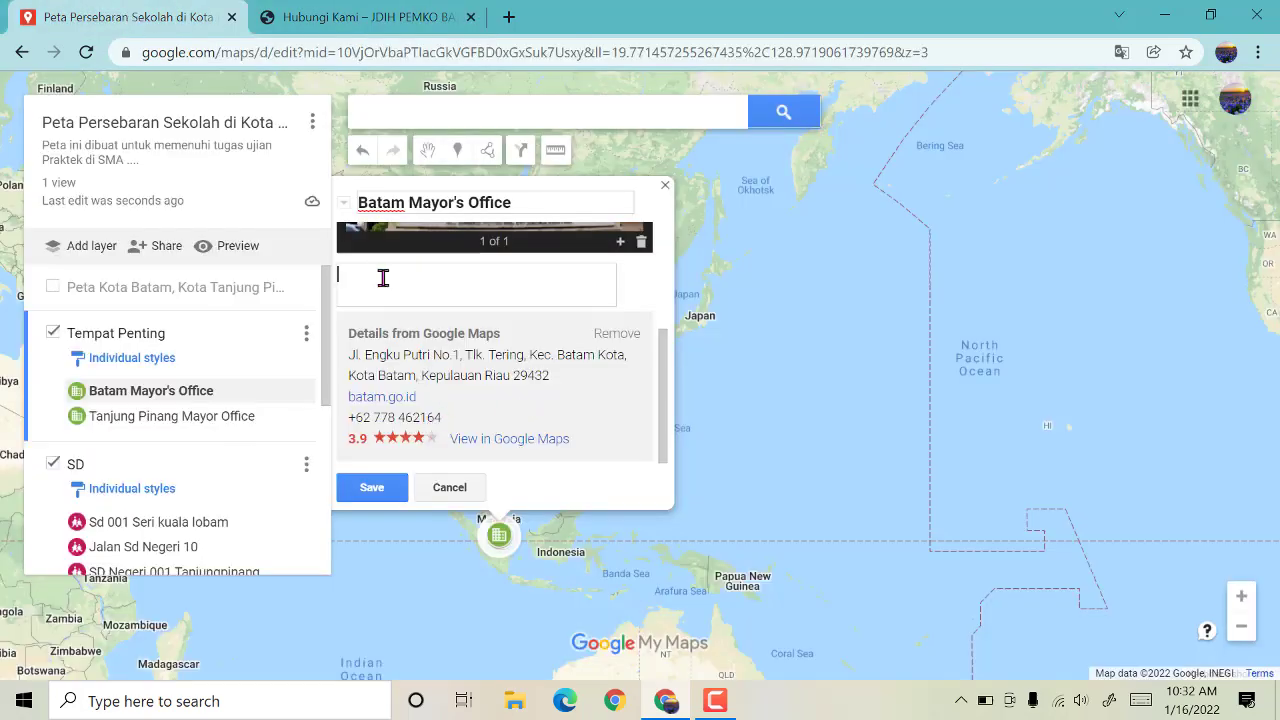
key(ctrl+v)
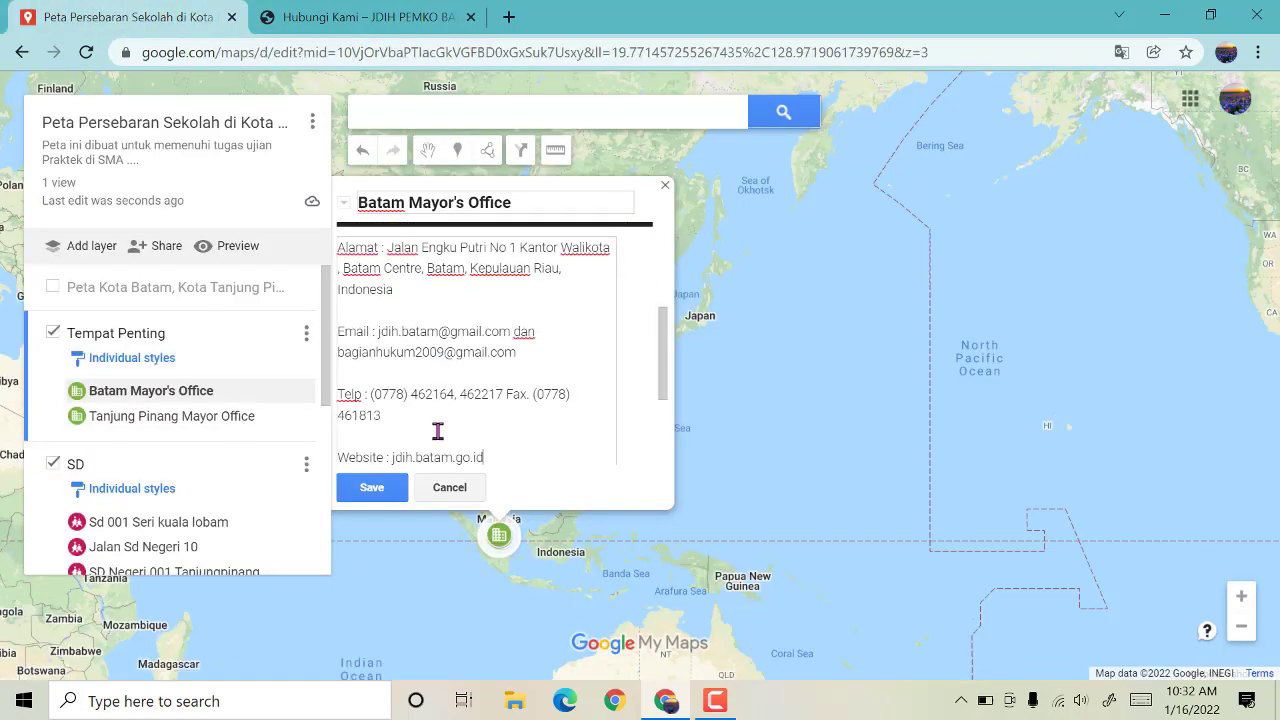
scroll(450, 440, down, 3)
scroll(455, 457, down, 1)
scroll(435, 400, up, 3)
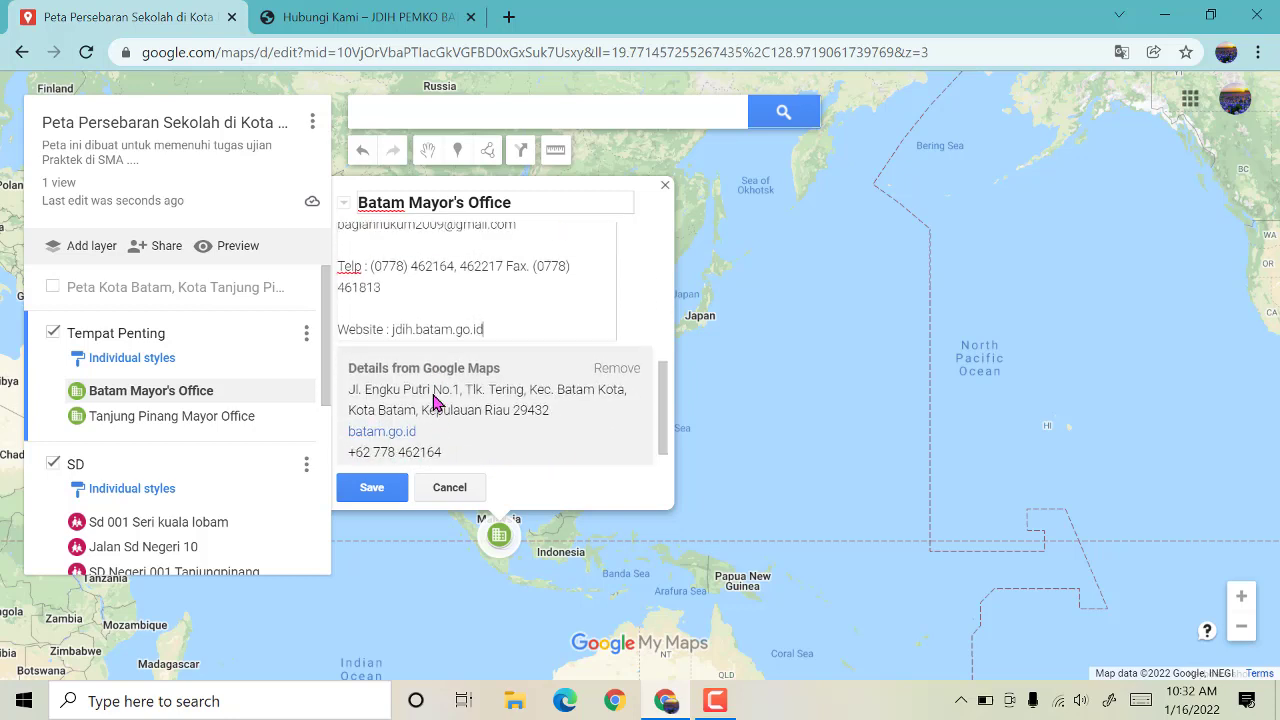
click(401, 410)
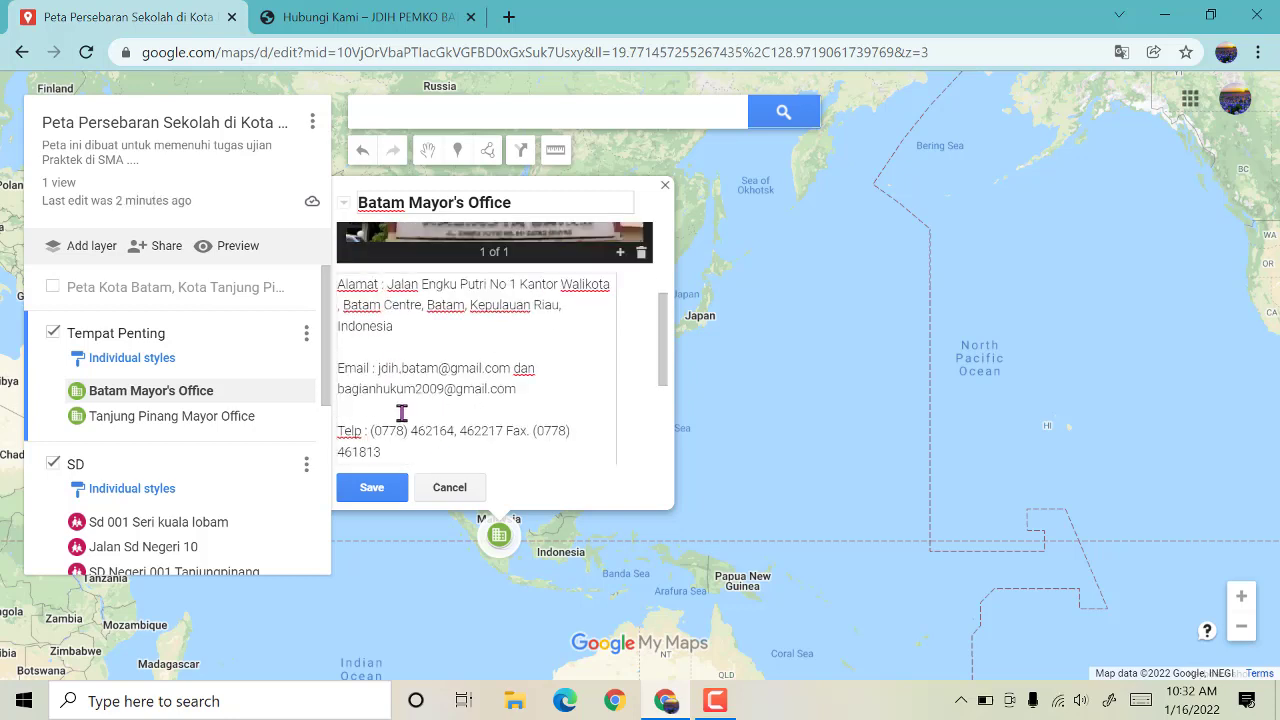
Step: Remove the blank line before the phone line, add "Website : jdih.batam.go.id", and save the Batam Mayor's Office description
key(BackSpace)
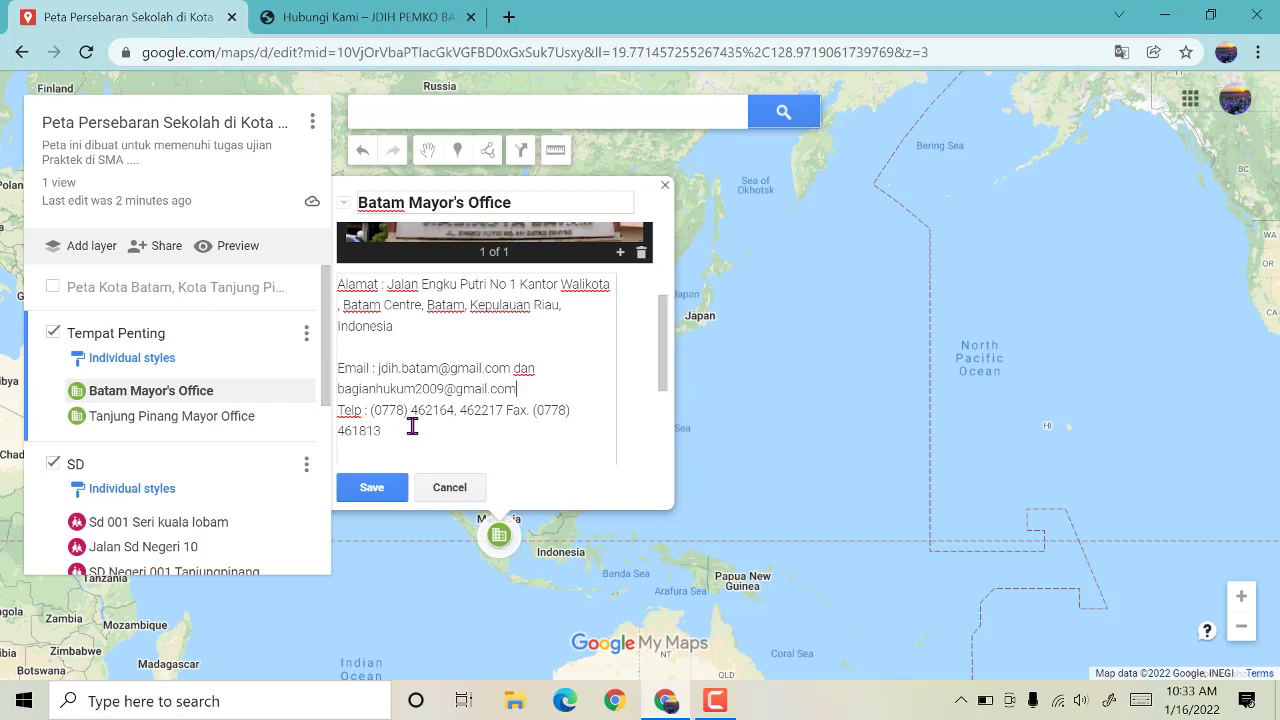
click(411, 452)
text(Website : jdih.batam.go.id)
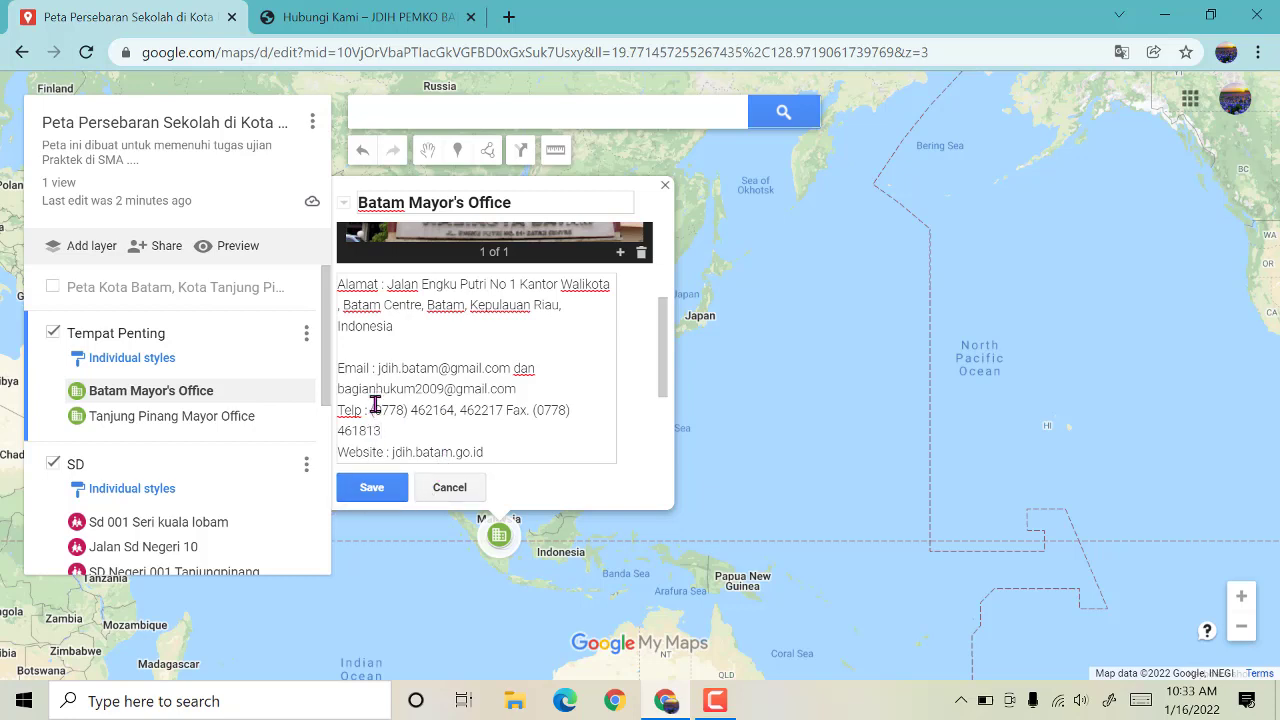
click(372, 490)
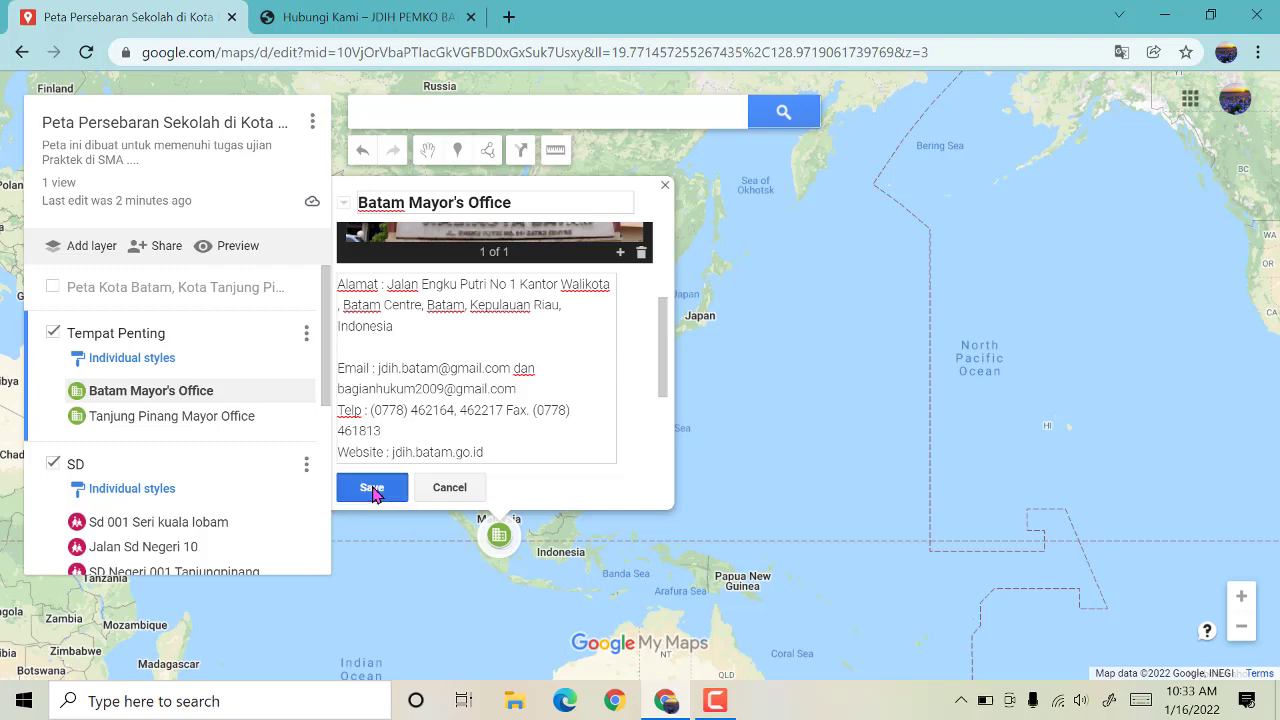
click(663, 186)
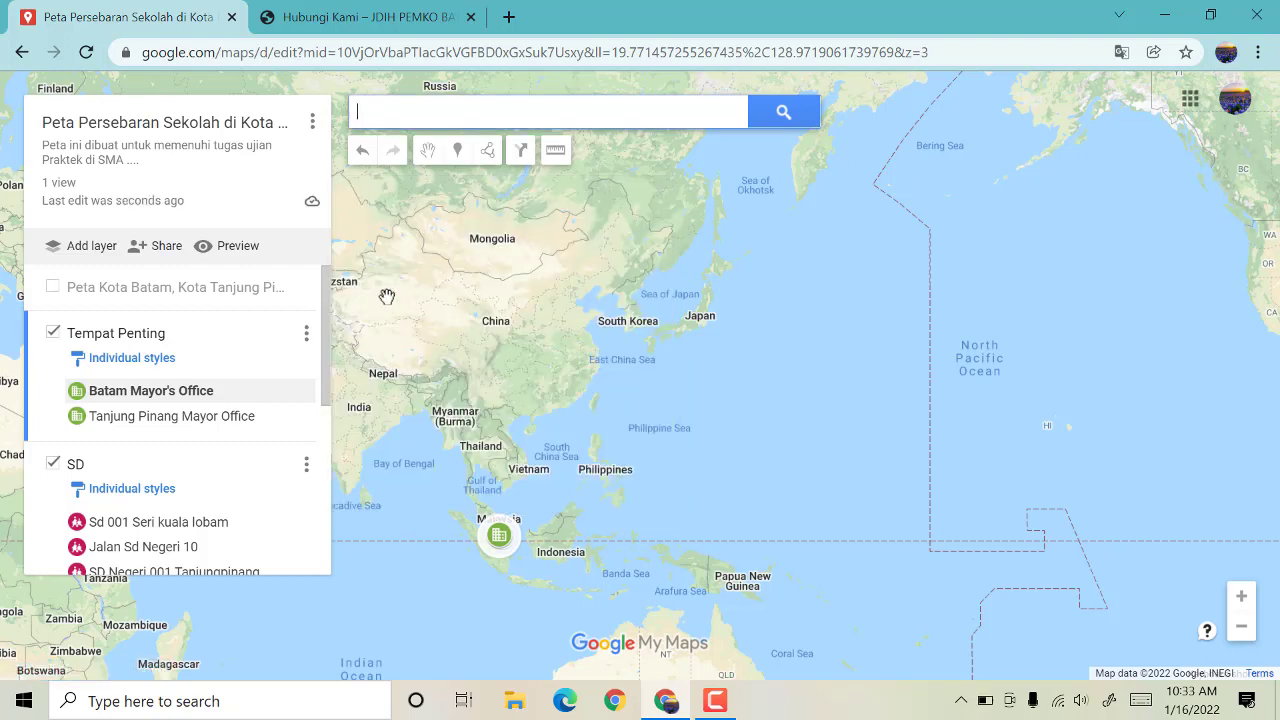
Step: Return to the Google results in the other browser tab and search for "kantor walikota di tanjung pinang"
click(385, 20)
scroll(386, 351, up, 2)
click(12, 54)
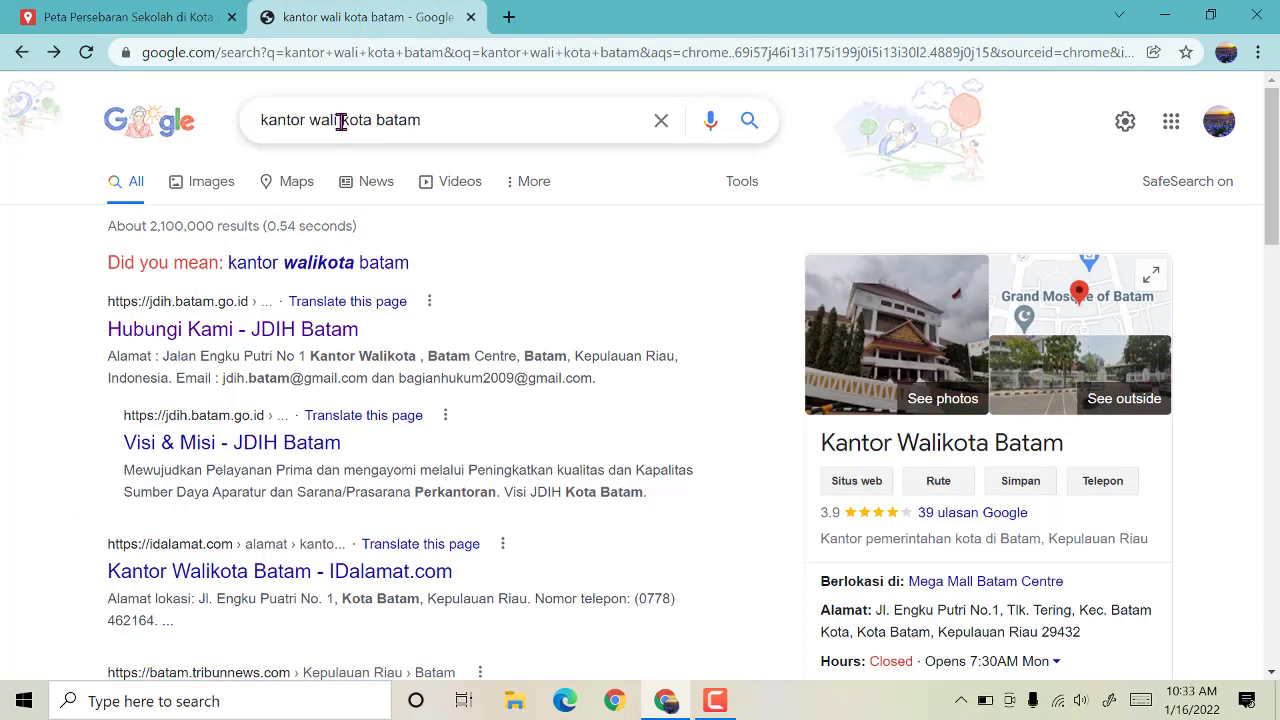
click(343, 120)
key(BackSpace)
drag(444, 122, 371, 117)
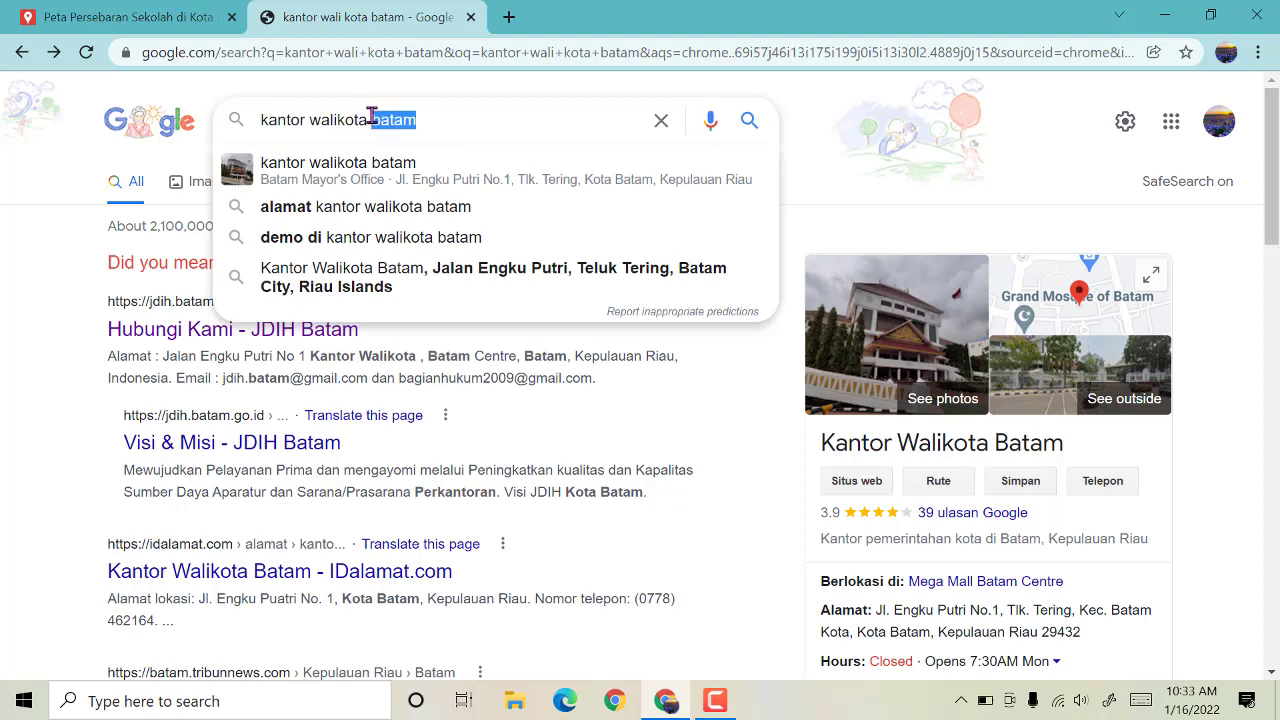
key(BackSpace)
text(di tanun)
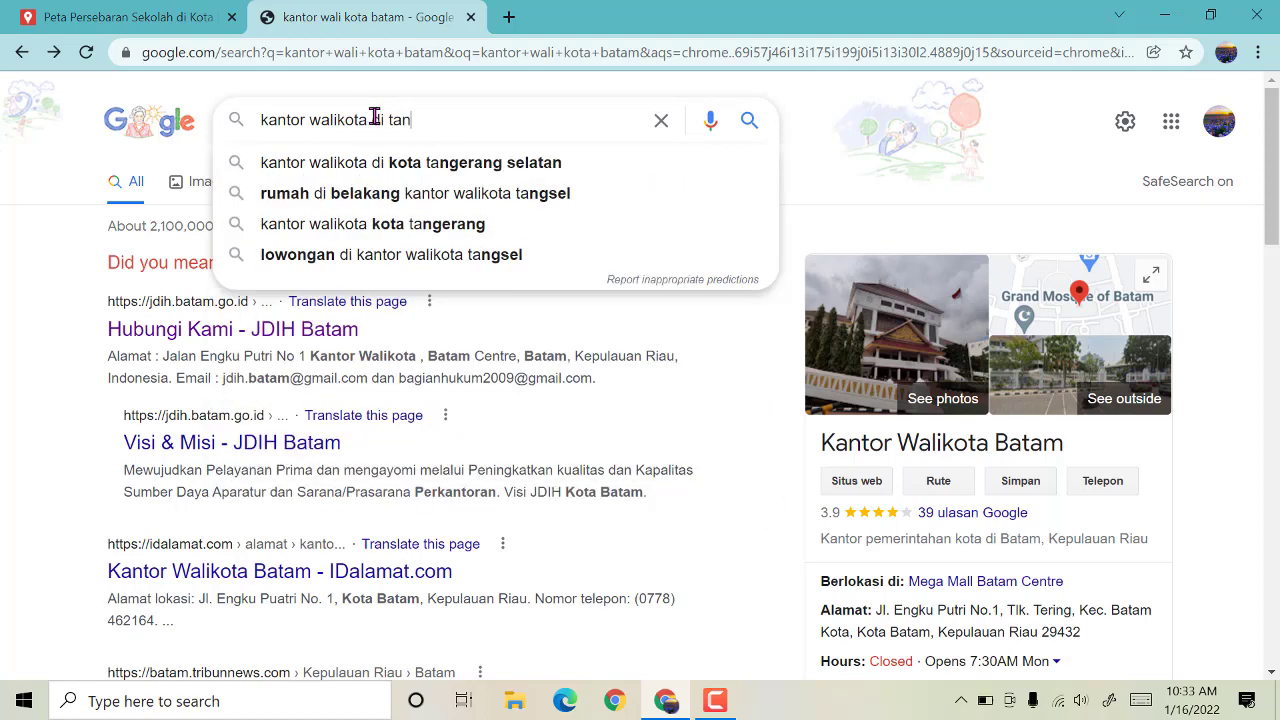
key(BackSpace)
key(BackSpace)
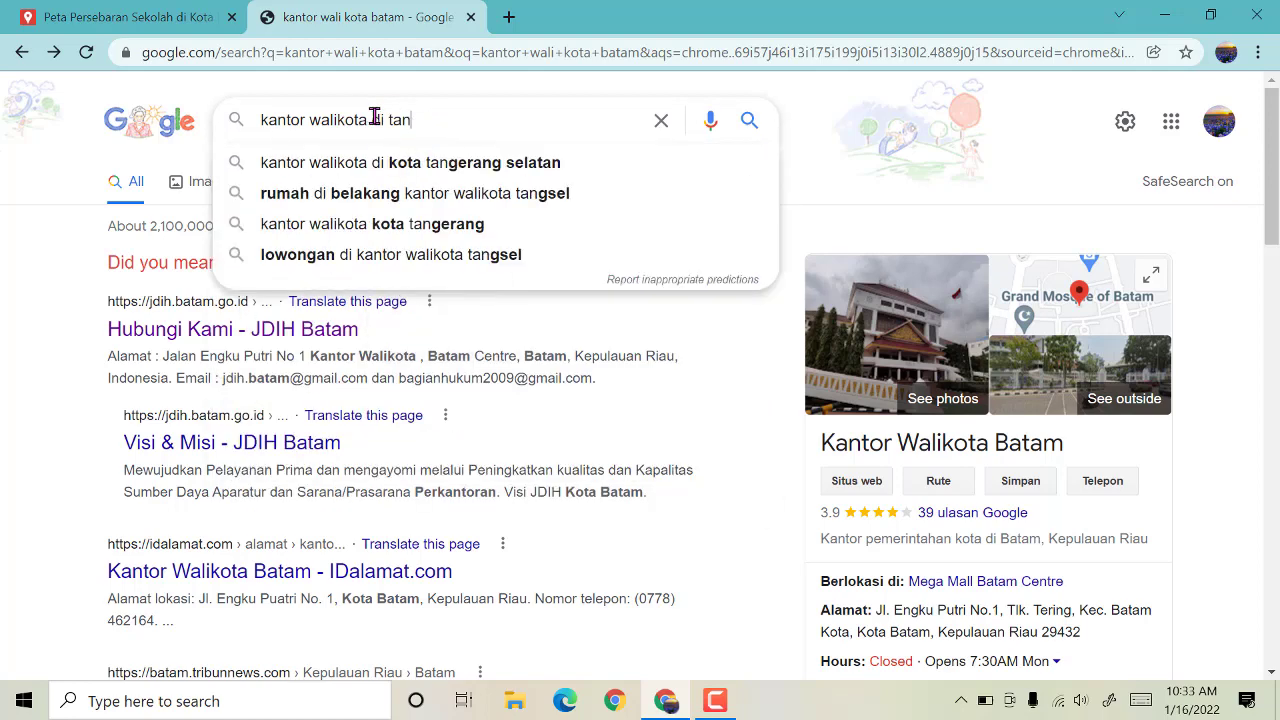
text(jung pinang)
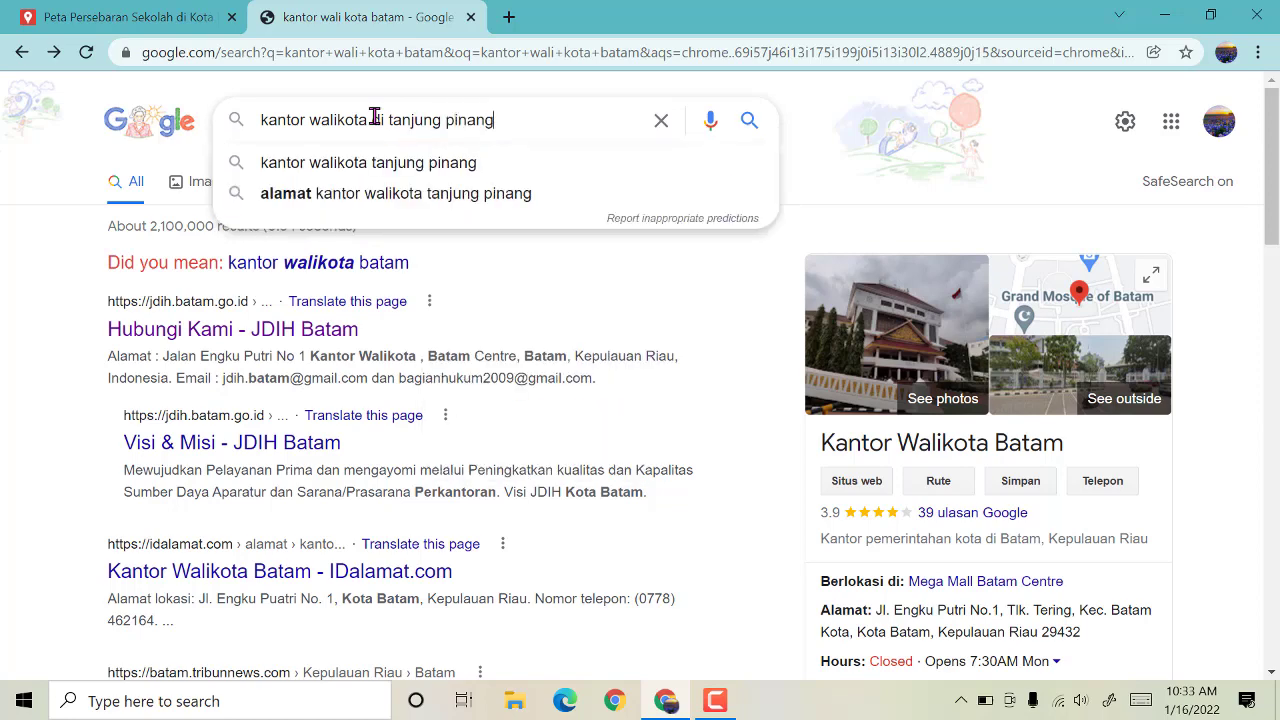
key(Return)
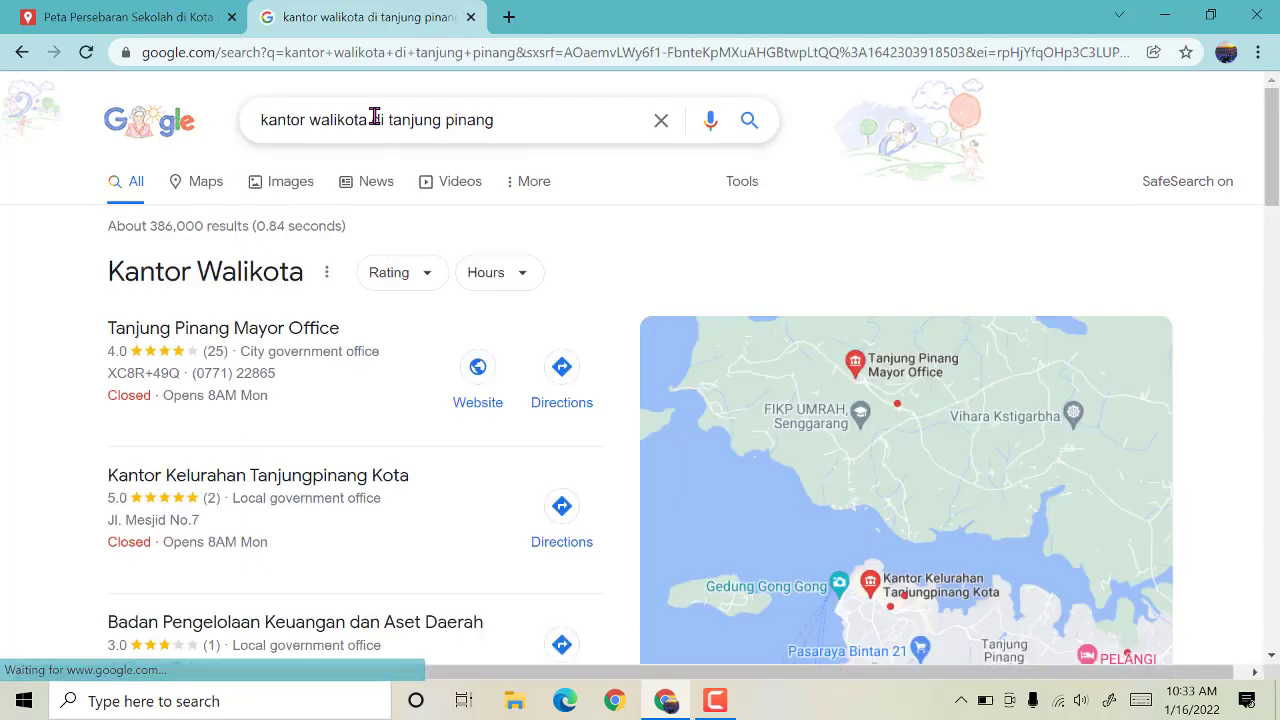
Step: Open the Pemerintah Kota Tanjungpinang website and copy the booster news text from "Pemerintah Kota (Pemko)" through "sentra vaksinasi."
scroll(361, 435, down, 1)
scroll(361, 435, down, 5)
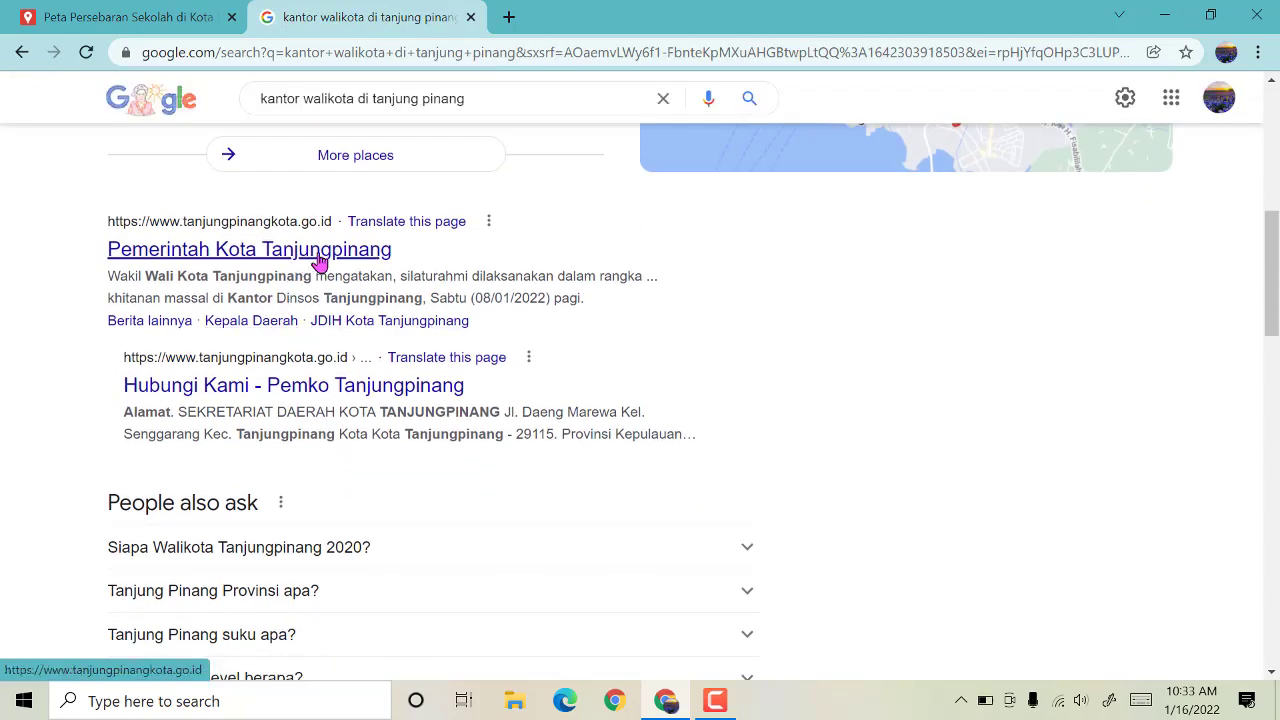
click(320, 262)
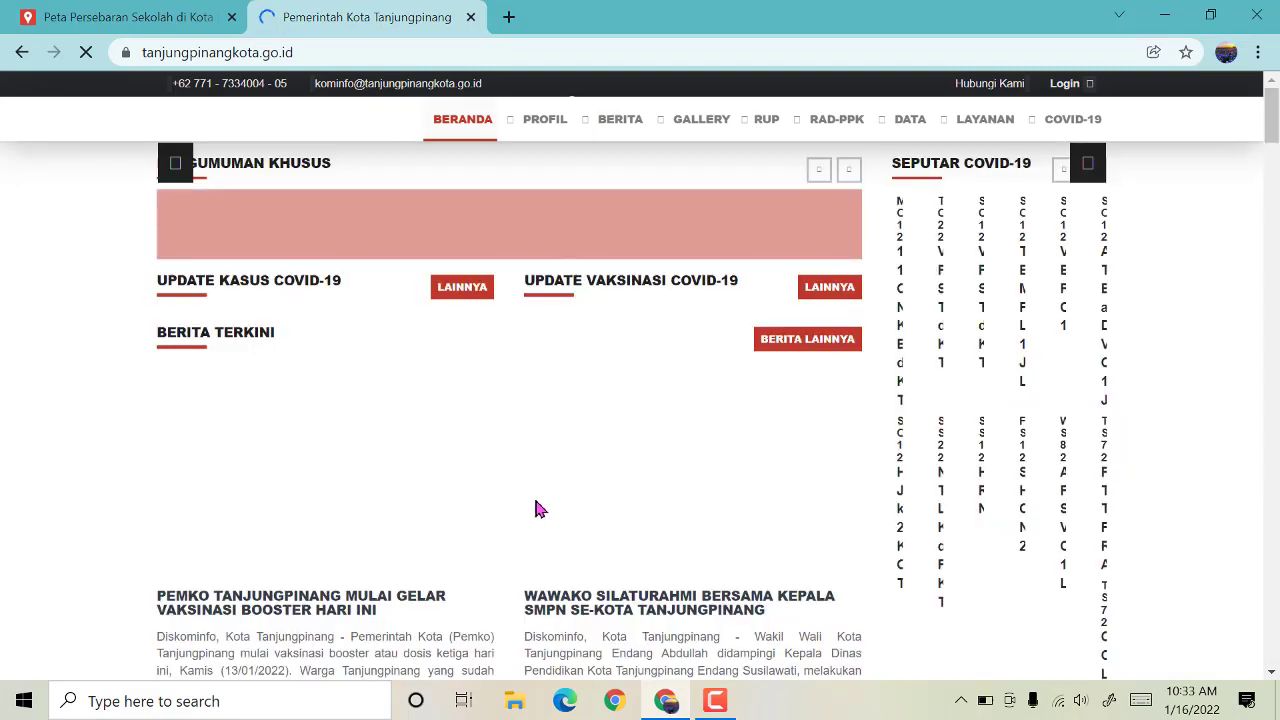
scroll(537, 509, down, 3)
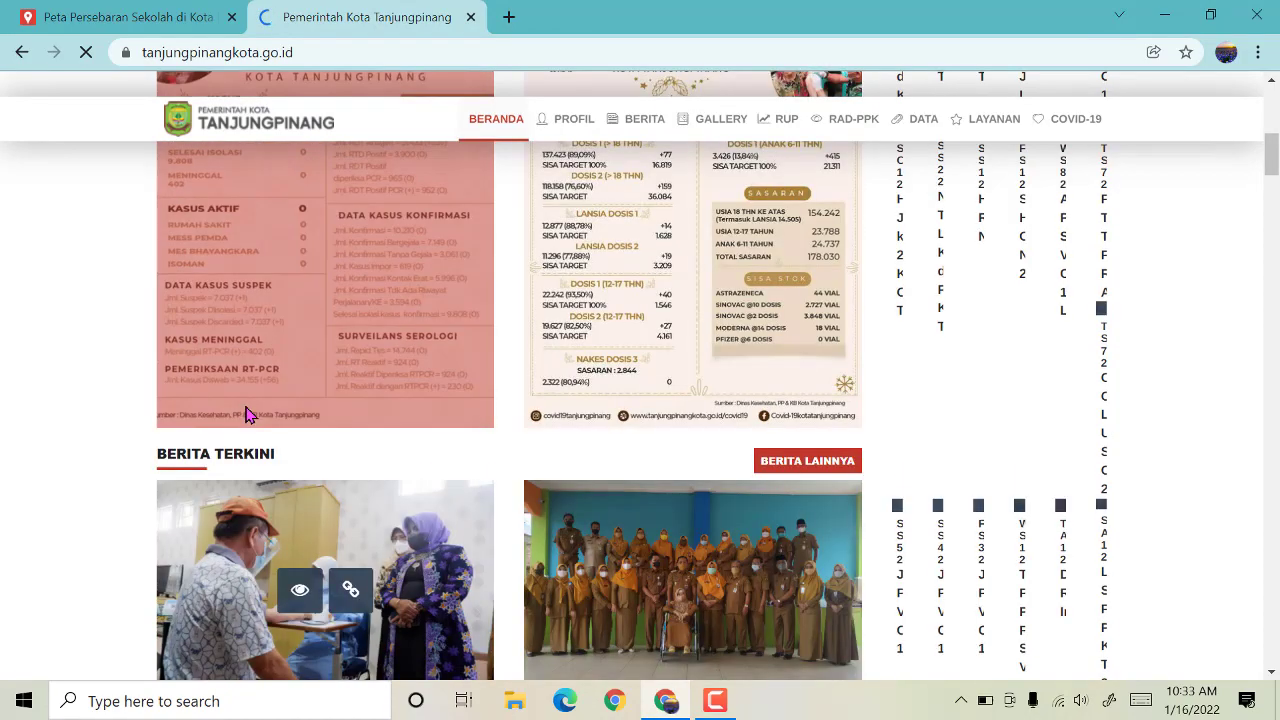
scroll(343, 345, up, 3)
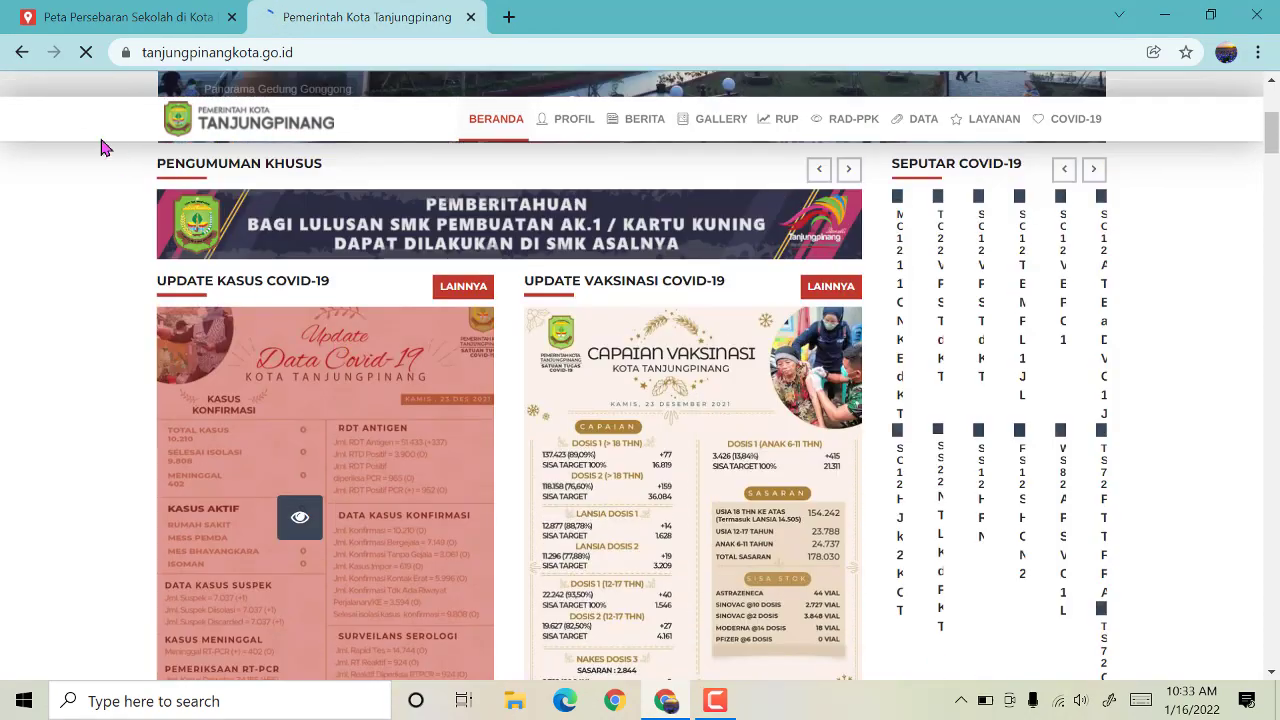
scroll(403, 500, down, 6)
scroll(407, 520, down, 3)
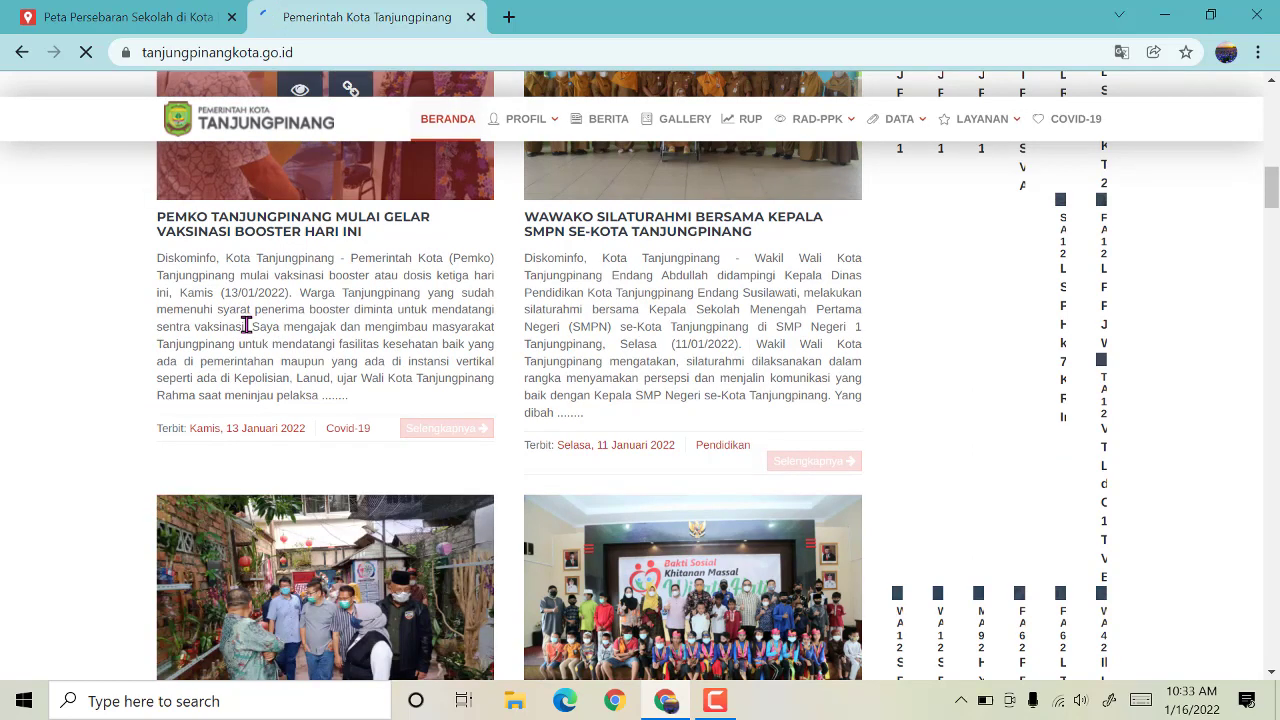
drag(250, 326, 354, 262)
key(ctrl+c)
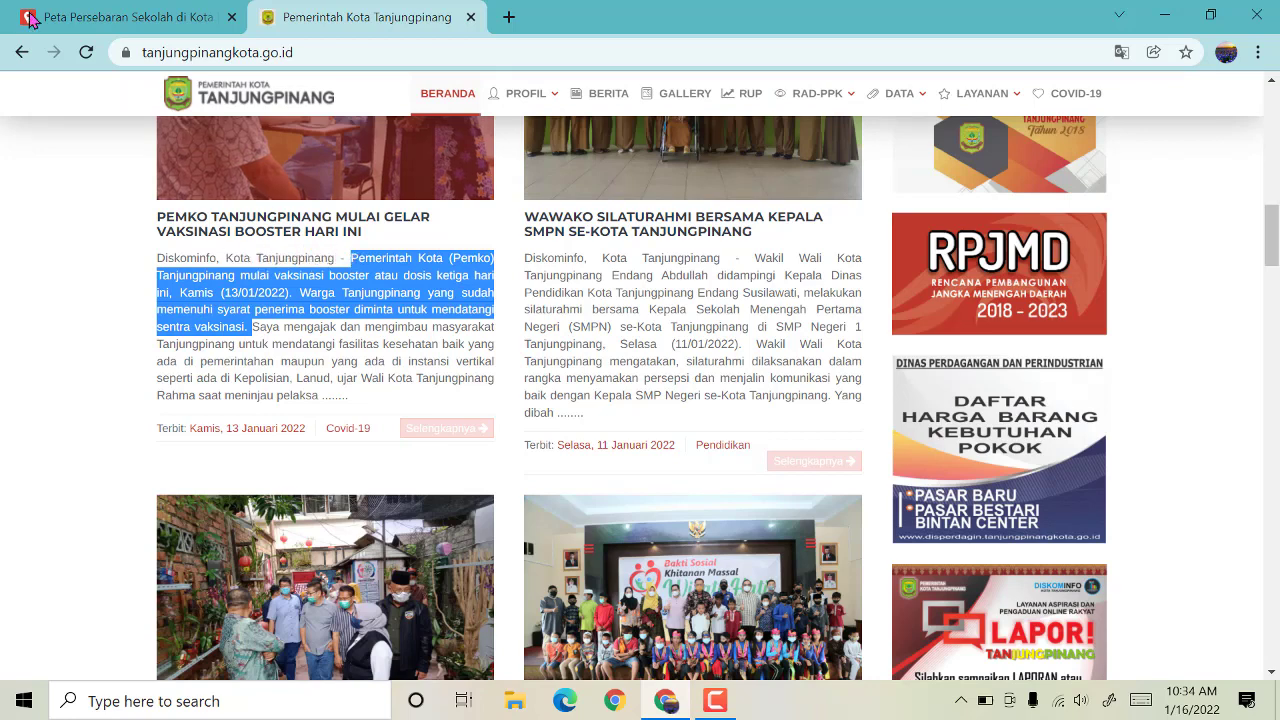
Step: Back in the map, paste the copied Pemko Tanjungpinang text as the description of Tanjung Pinang Mayor Office and save it
click(90, 15)
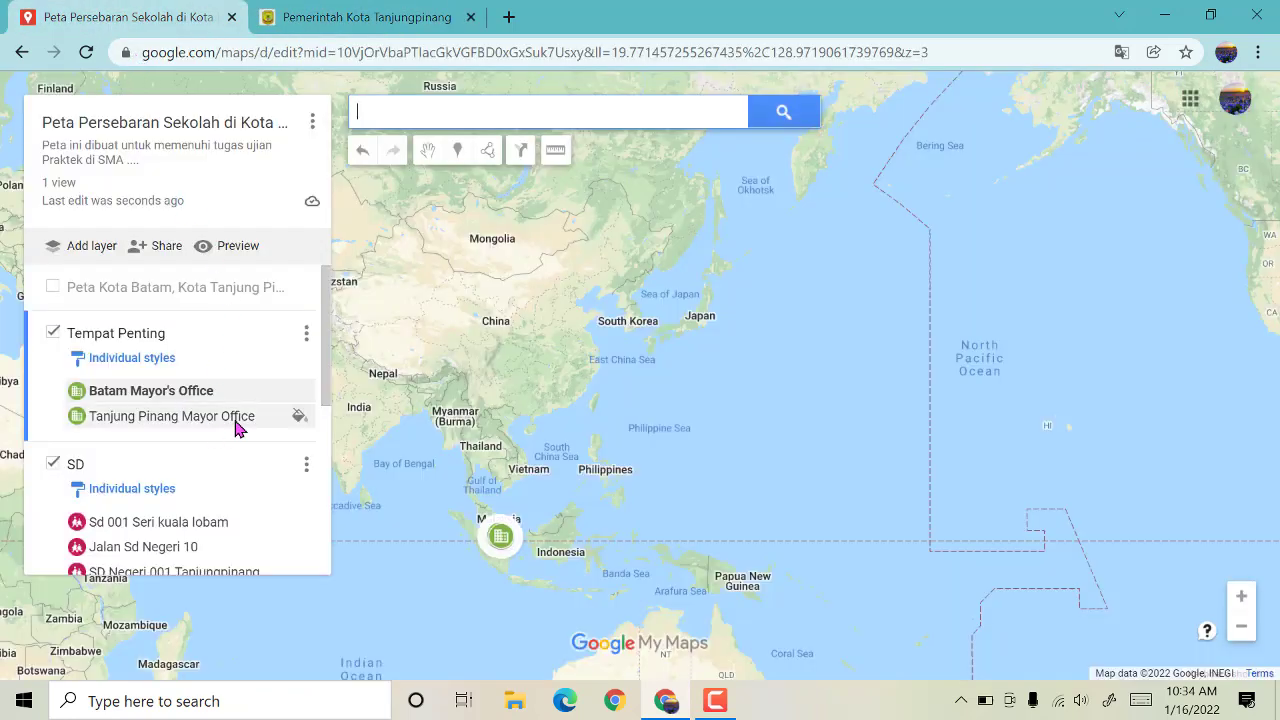
click(242, 424)
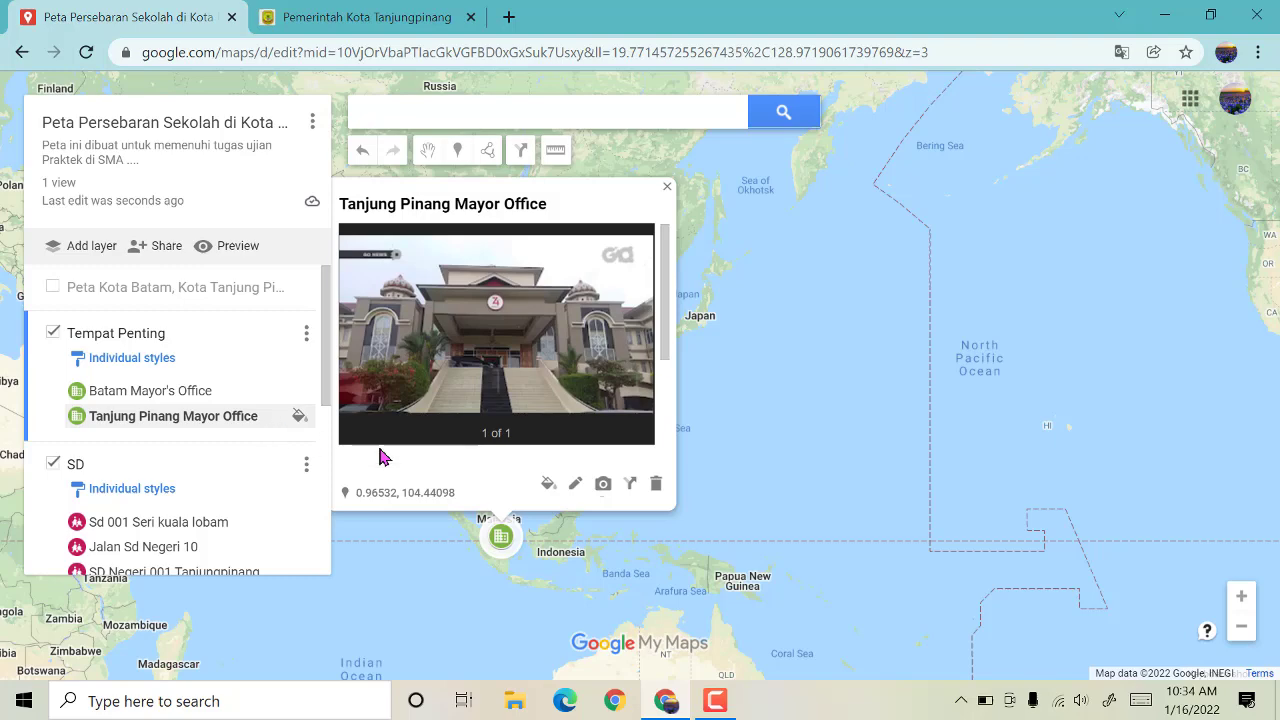
click(573, 489)
scroll(480, 430, down, 2)
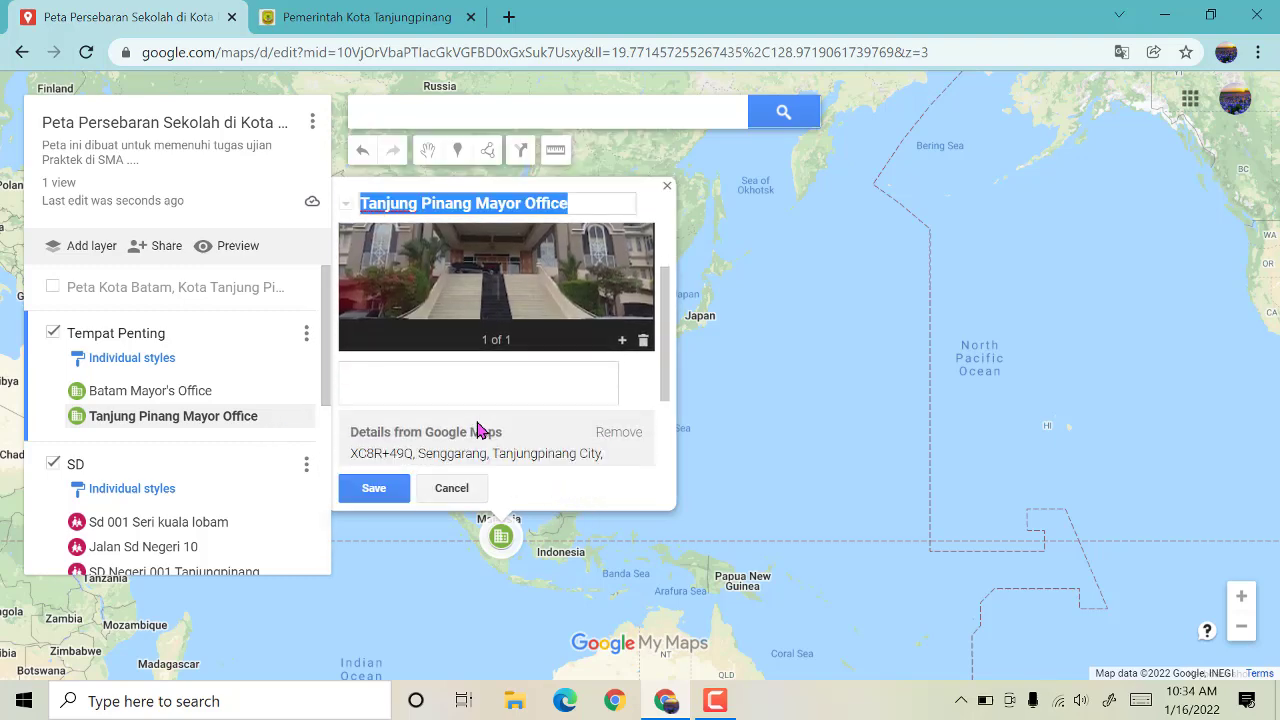
click(398, 280)
key(ctrl+v)
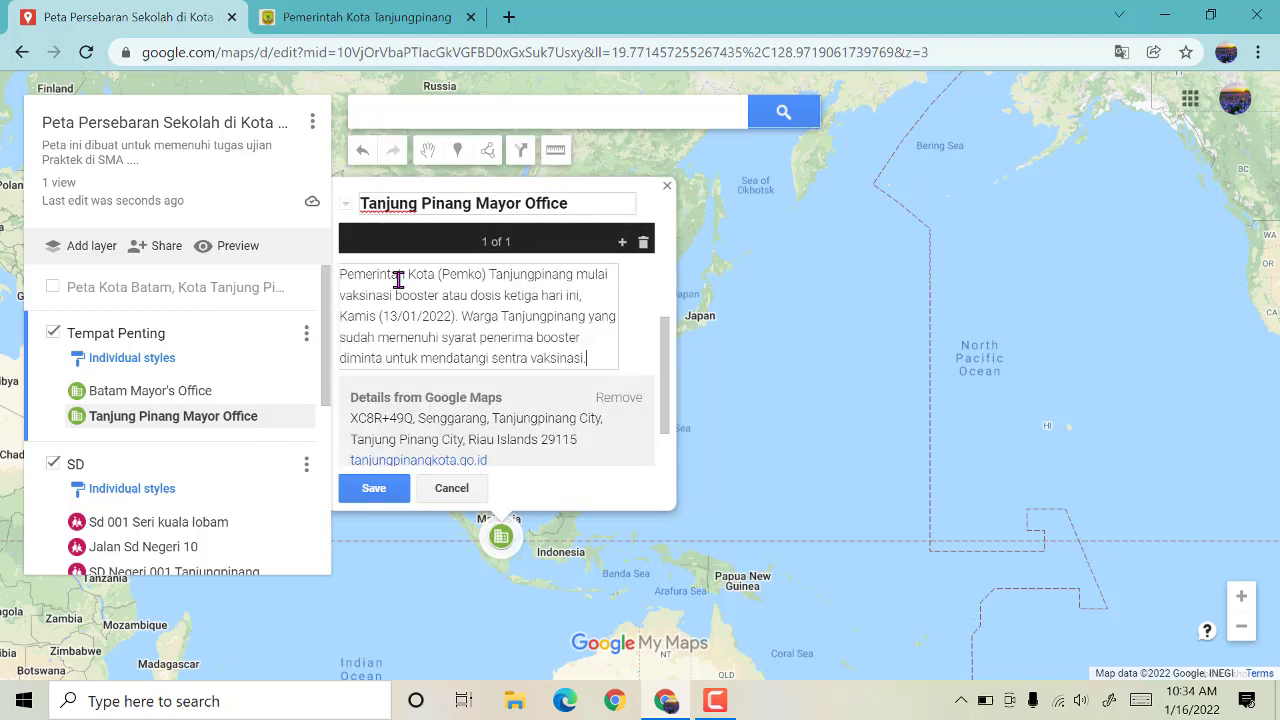
click(378, 497)
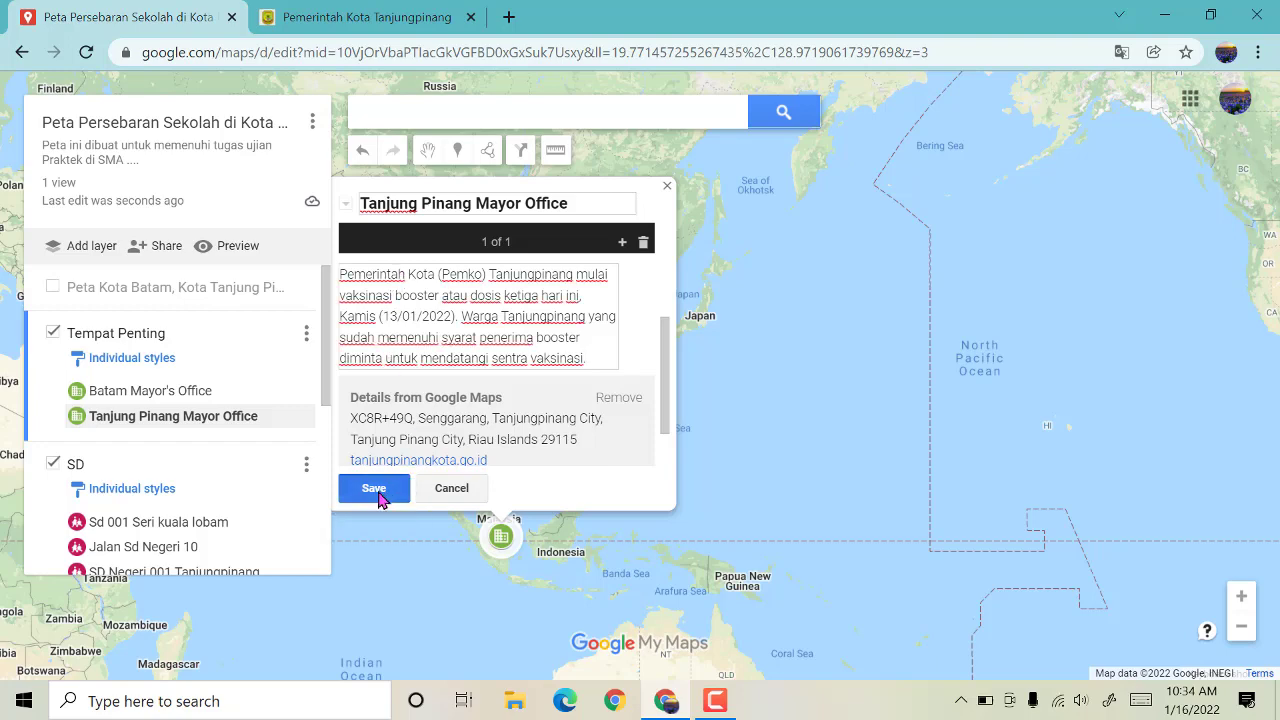
click(665, 190)
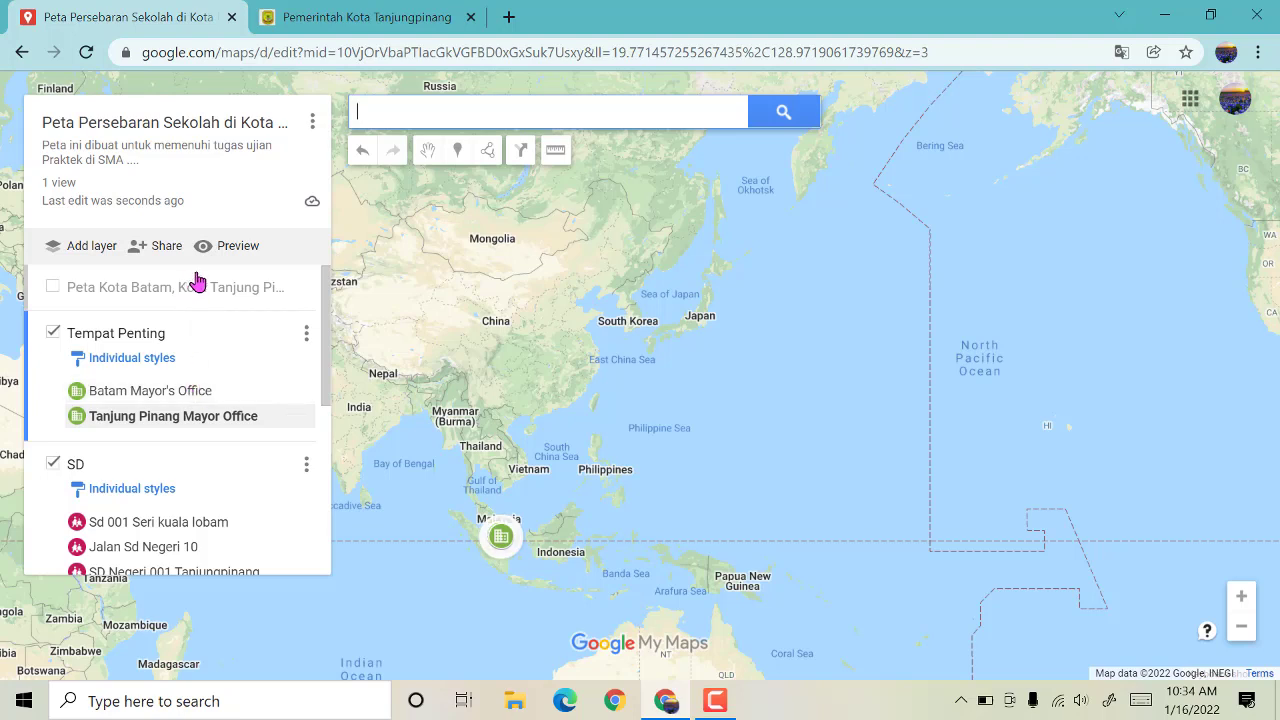
Step: Preview the map in view-only mode, check the details shown for Batam Mayor's Office on Batam Island, and close the preview
click(247, 258)
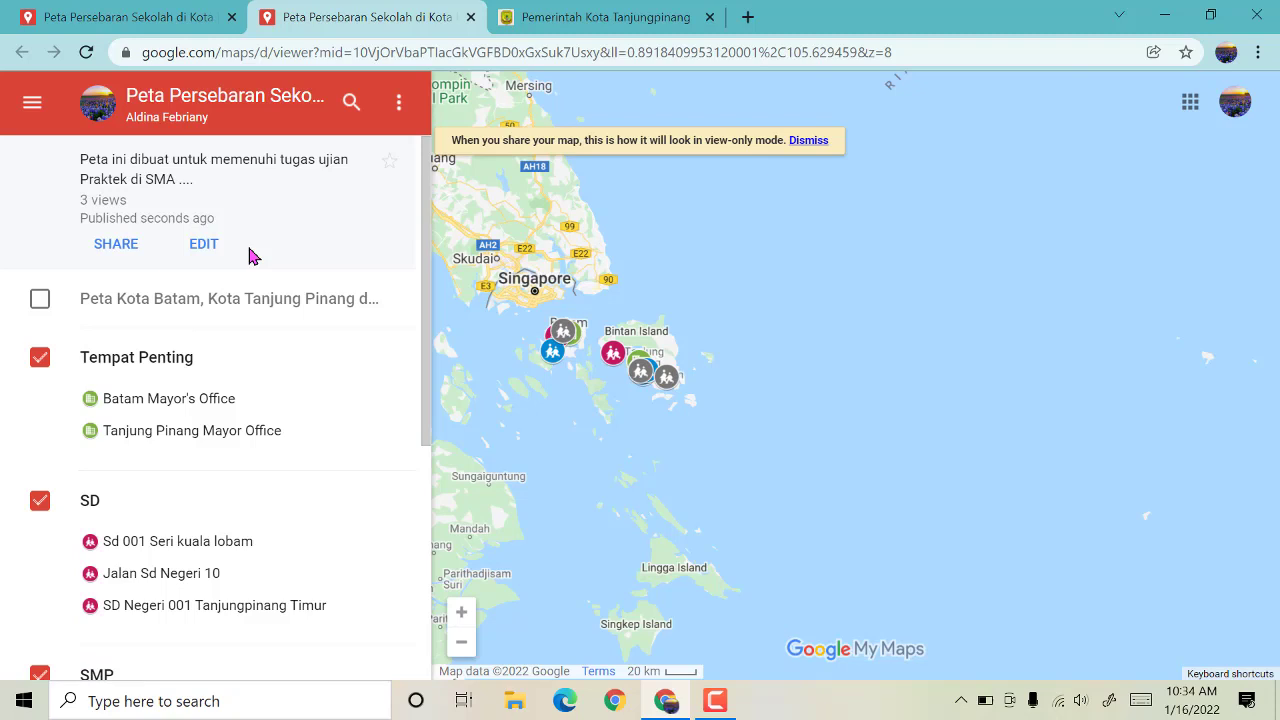
scroll(617, 463, up, 2)
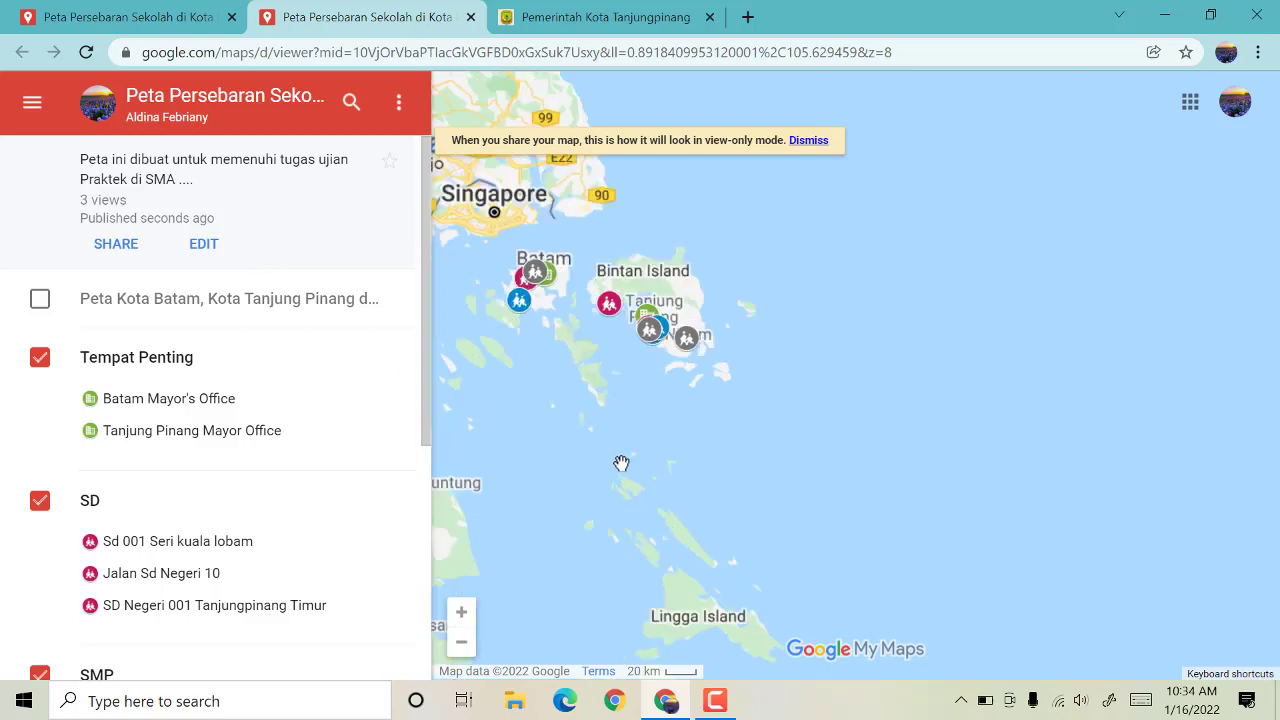
drag(586, 253, 842, 607)
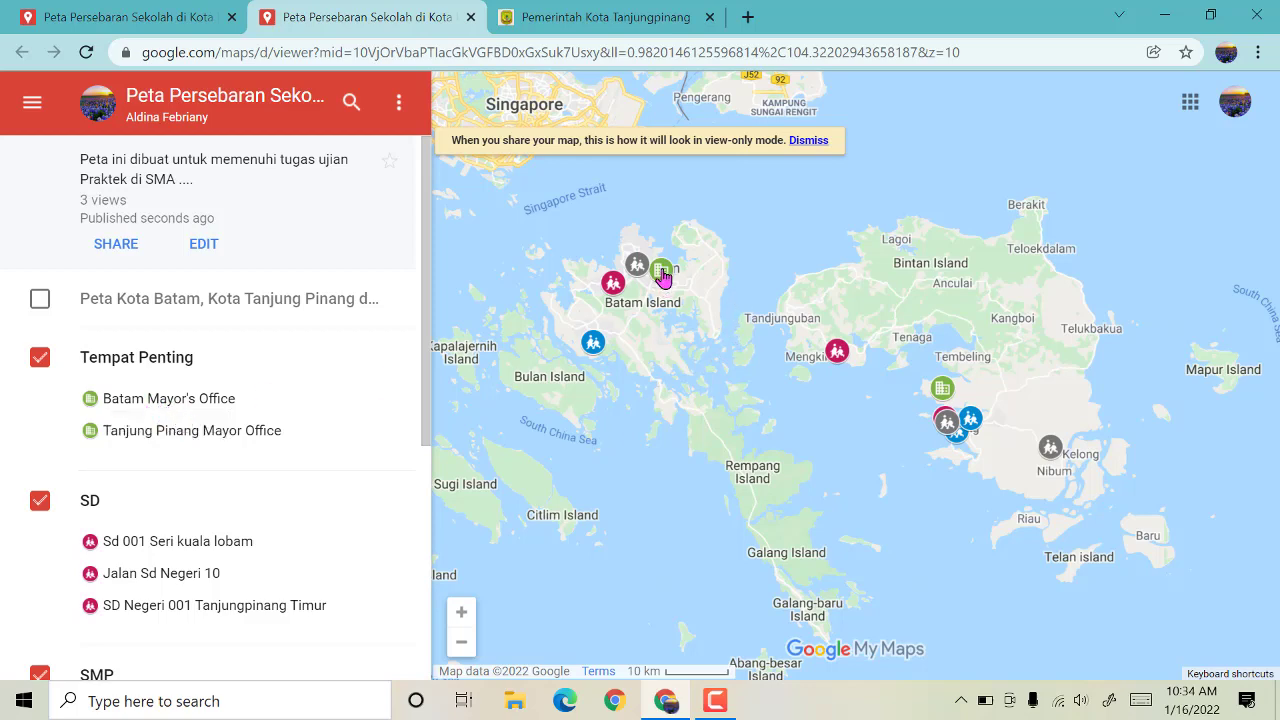
click(661, 274)
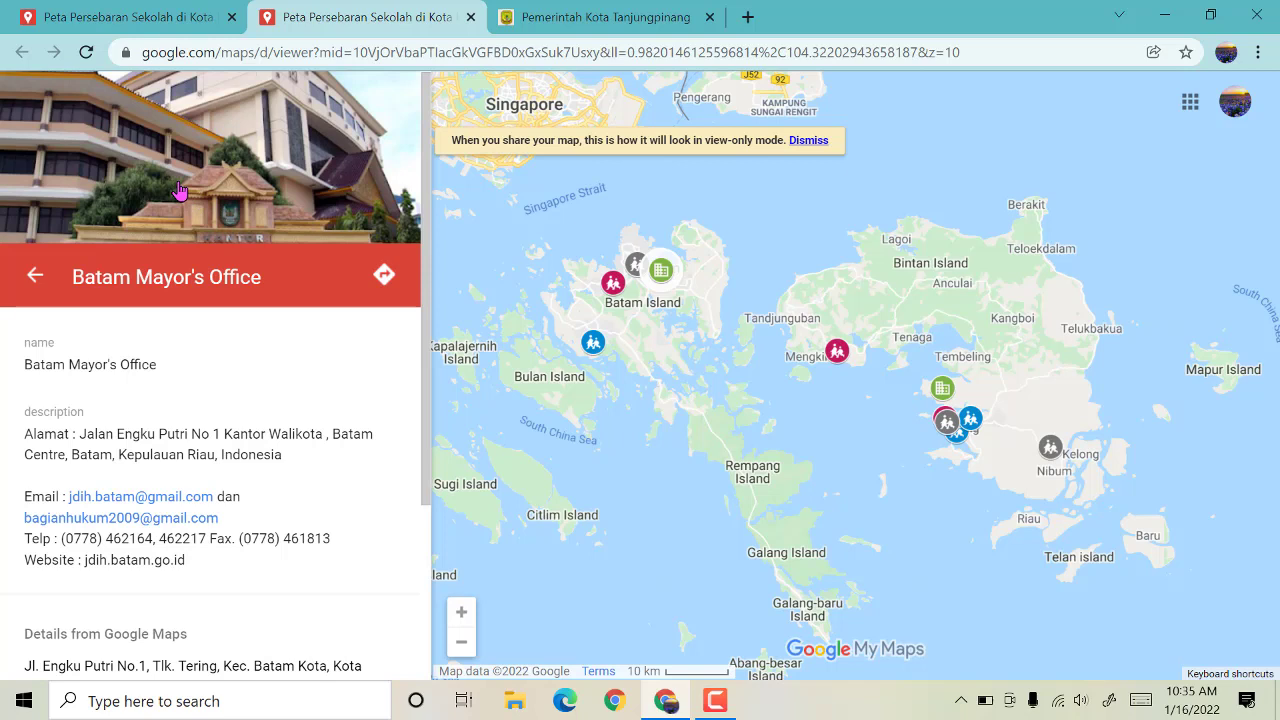
click(470, 17)
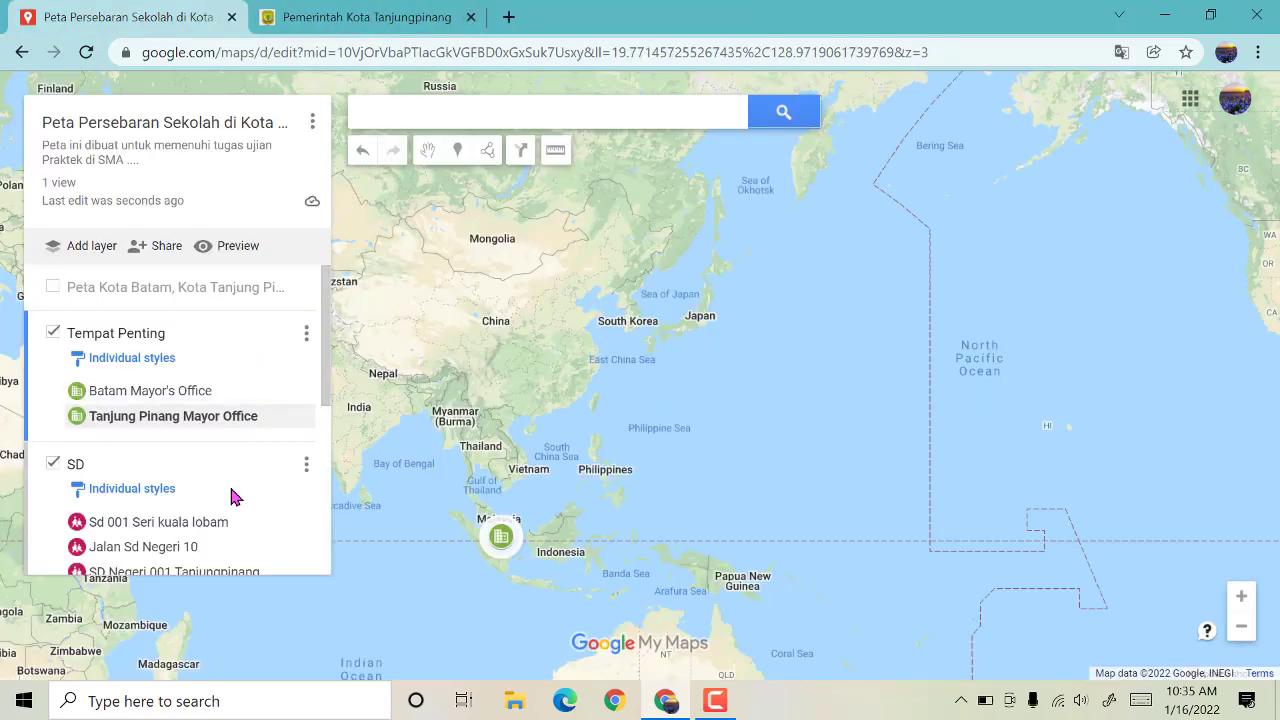
Step: Look through the school layers, view the info card of Jalan Sd Negeri 10, and inspect the map around Singapore
scroll(215, 535, down, 2)
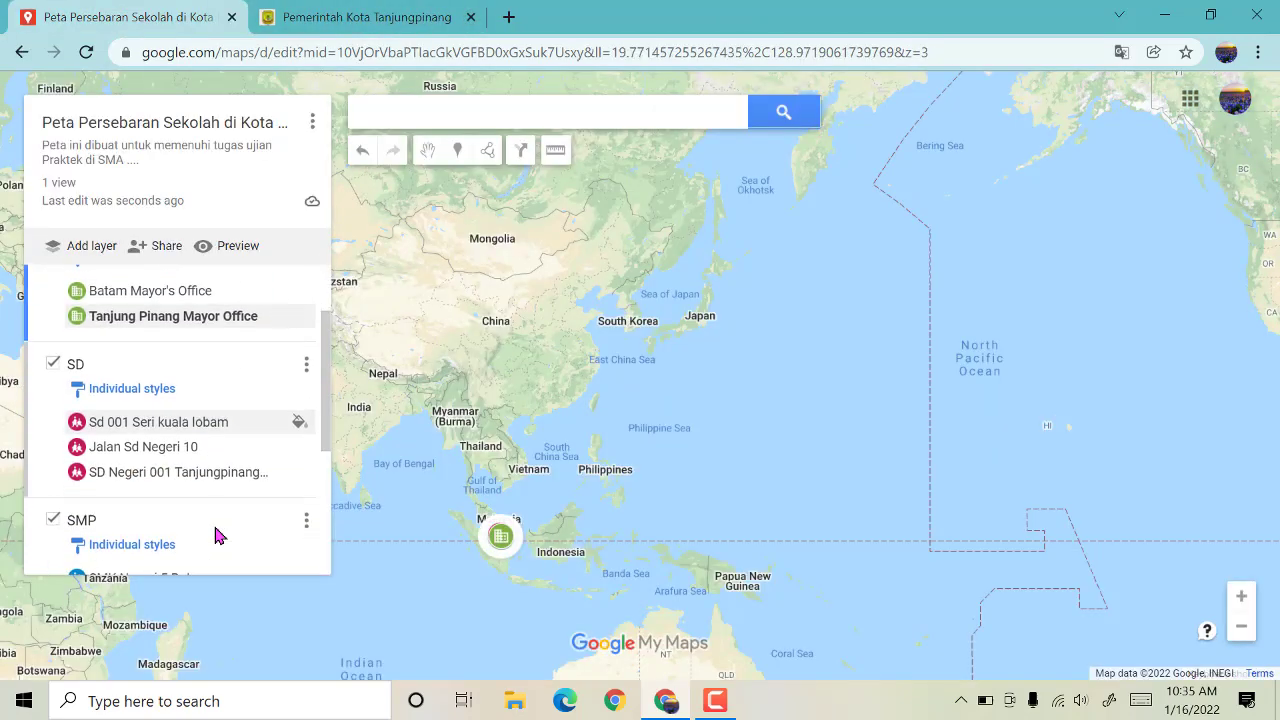
scroll(215, 535, down, 2)
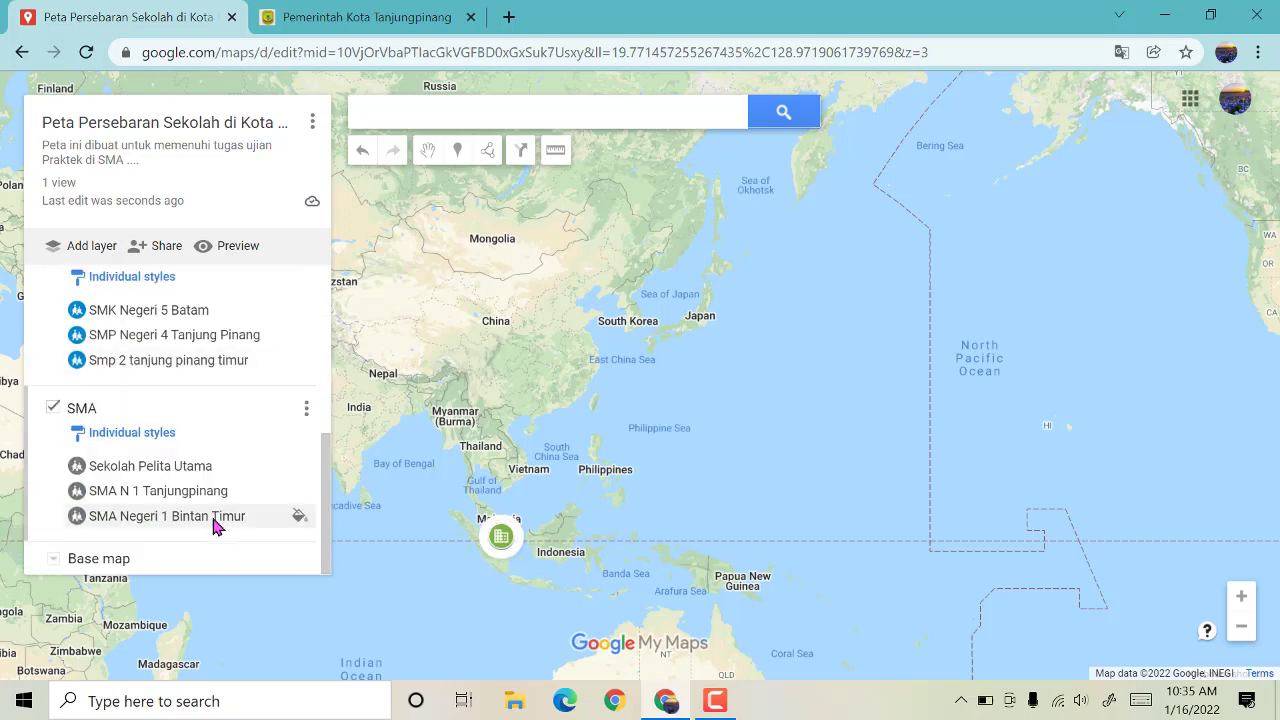
scroll(217, 523, up, 3)
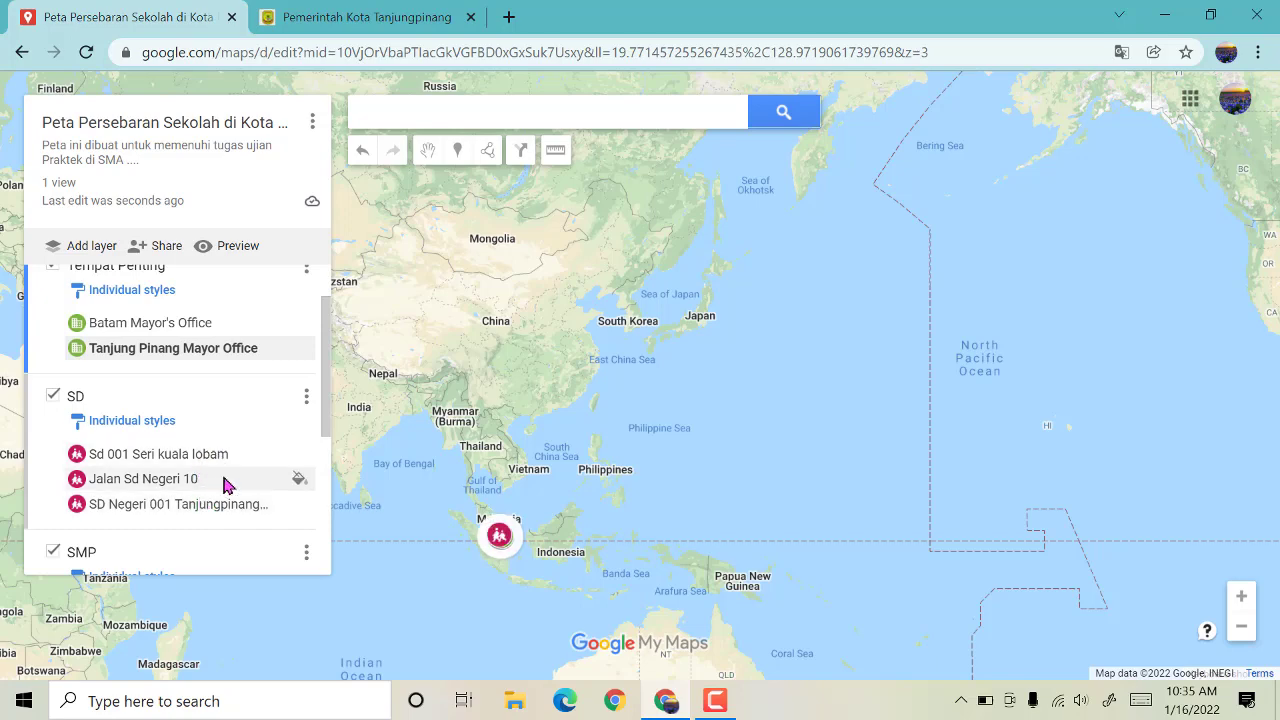
click(226, 482)
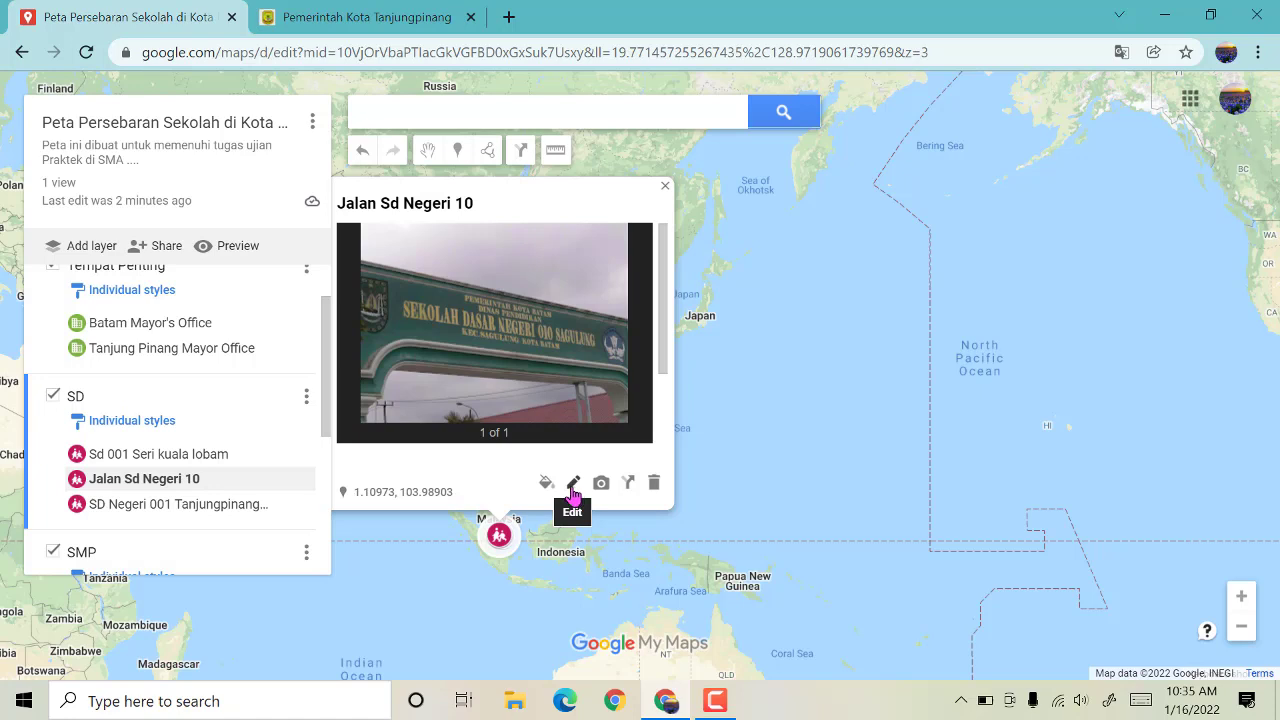
click(665, 186)
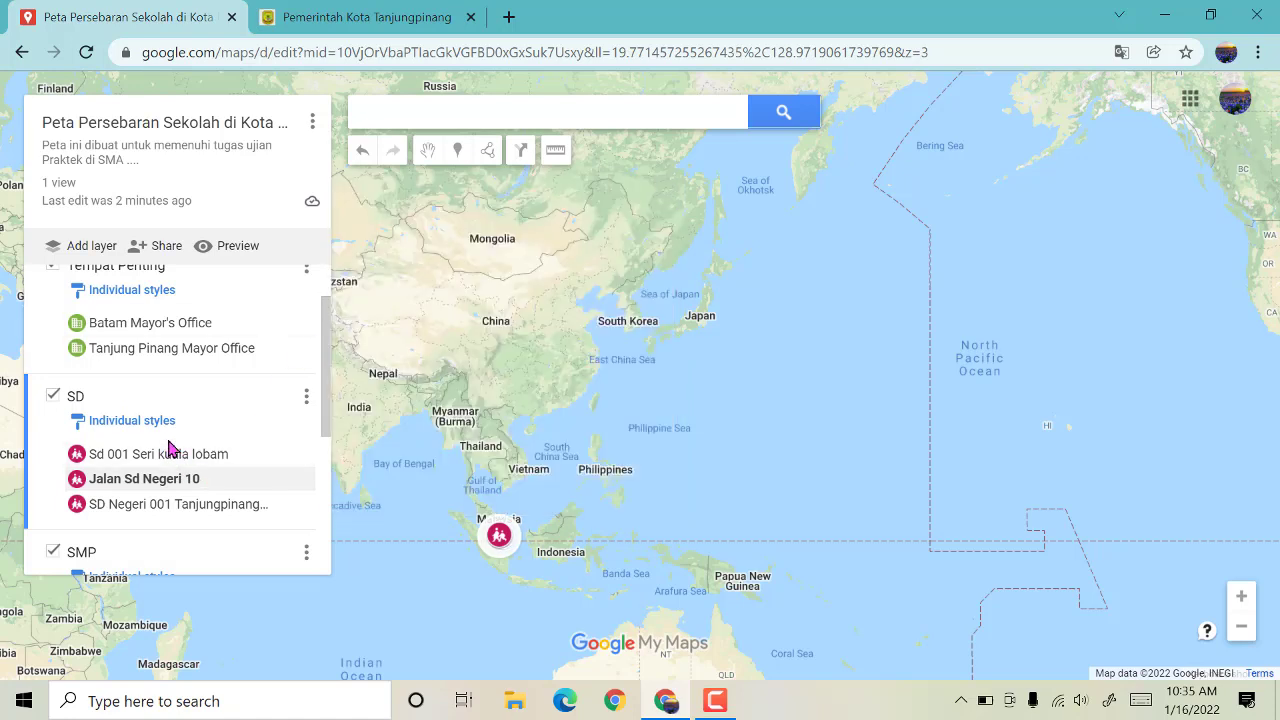
scroll(543, 583, up, 2)
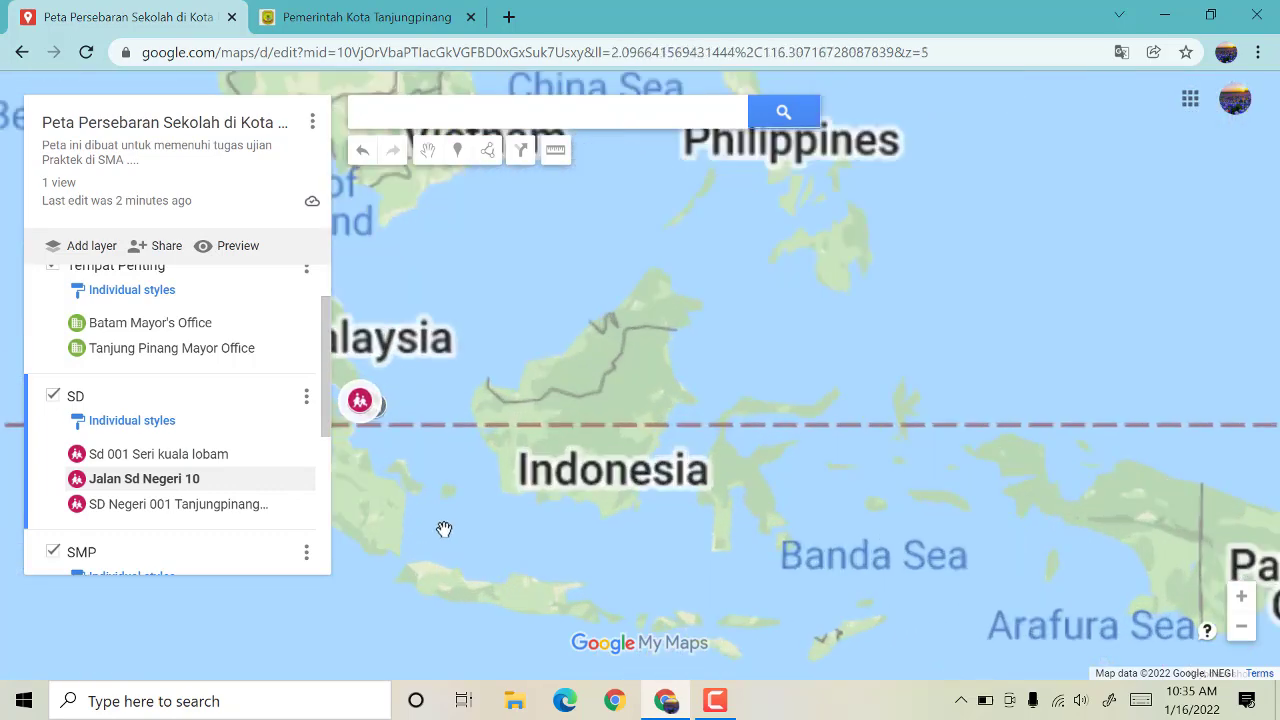
drag(416, 452, 503, 492)
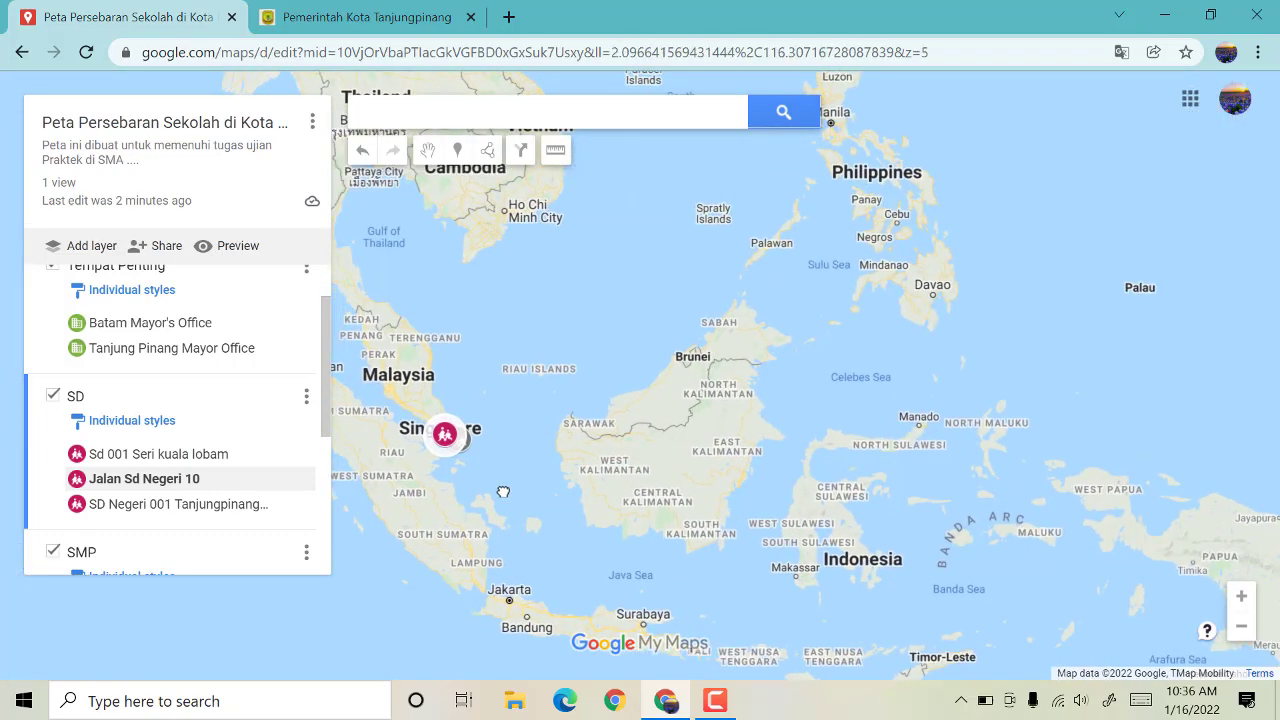
scroll(140, 443, up, 1)
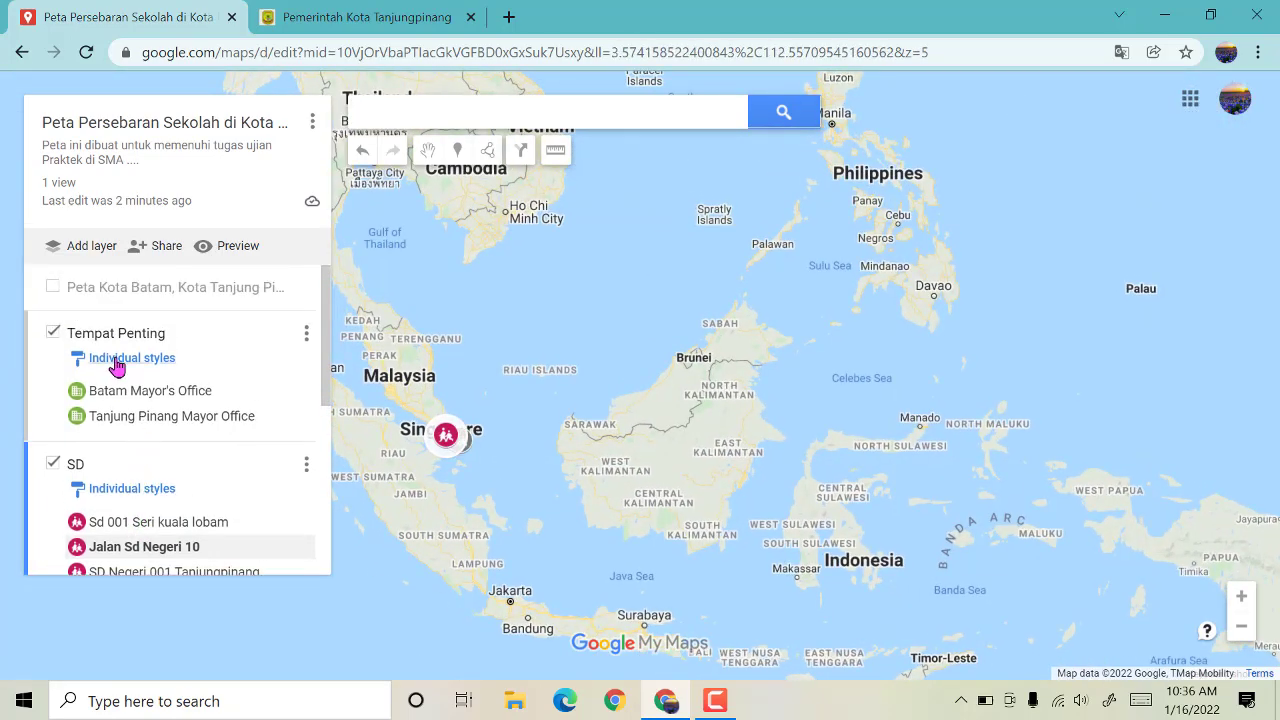
Step: Compare the info cards of Batam Mayor's Office and Tanjung Pinang Mayor Office in the Tempat Penting layer
click(147, 396)
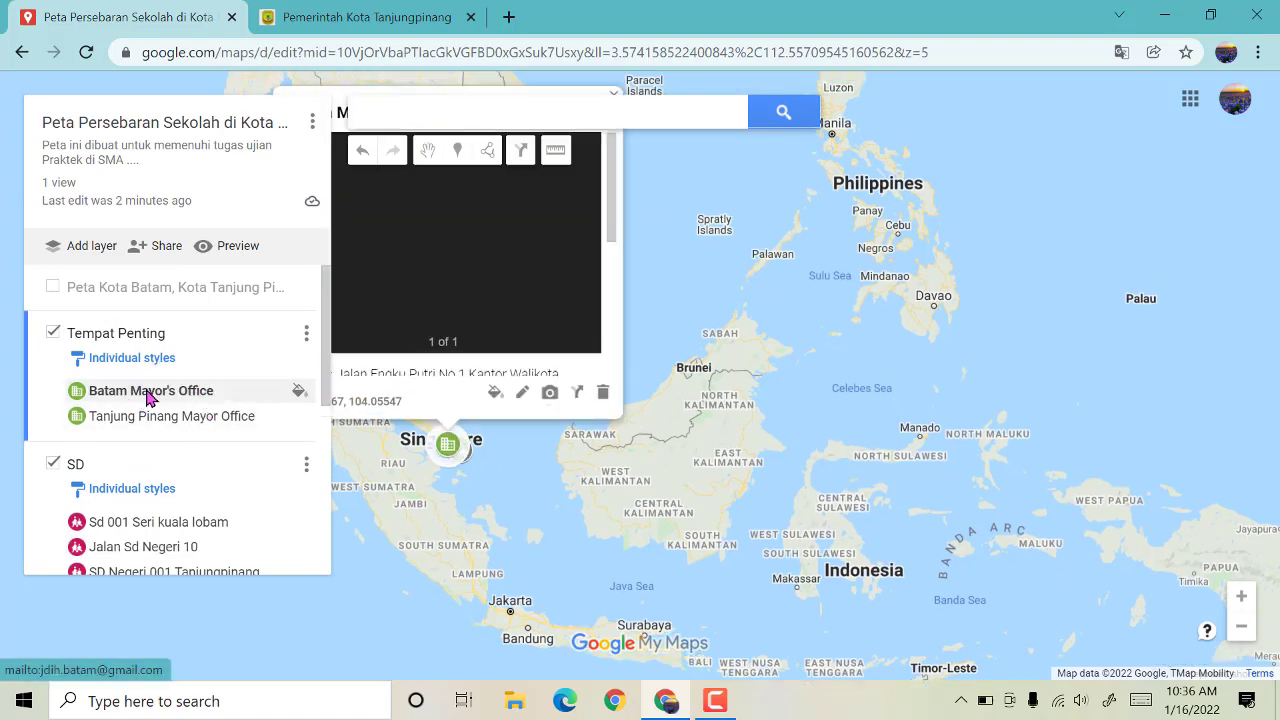
click(150, 422)
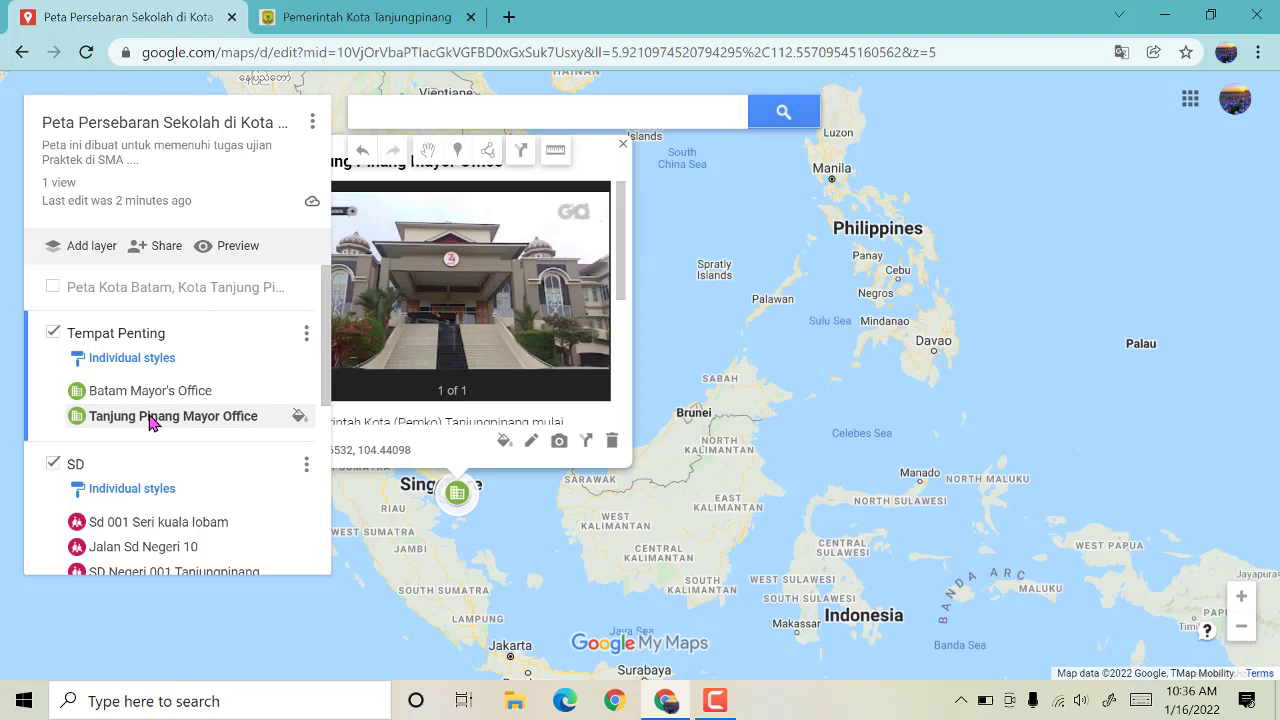
click(160, 393)
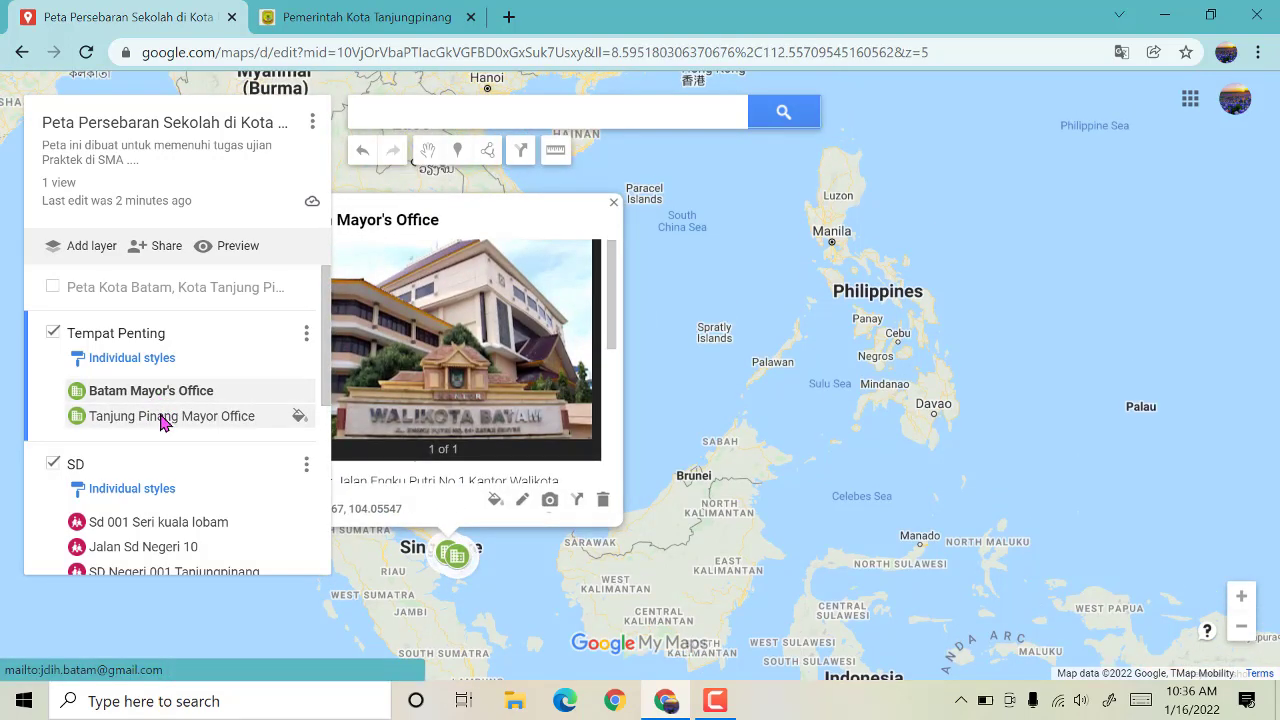
click(163, 418)
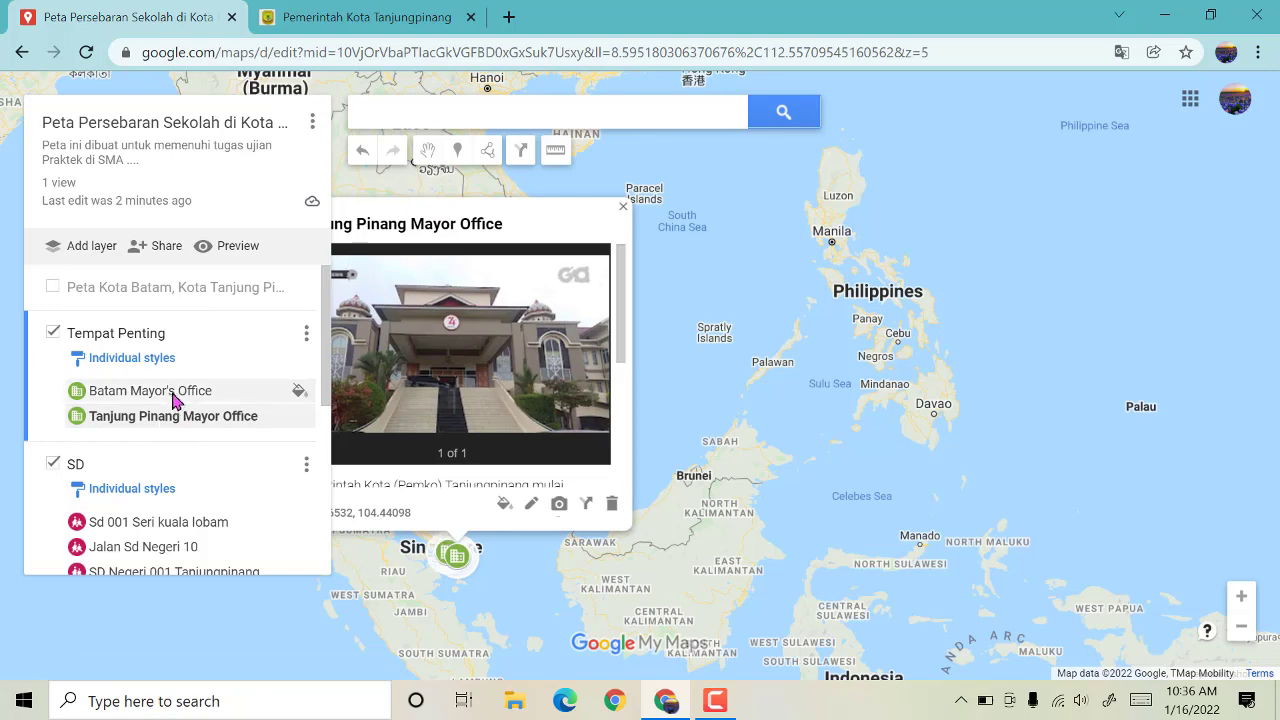
click(173, 395)
click(176, 416)
click(173, 395)
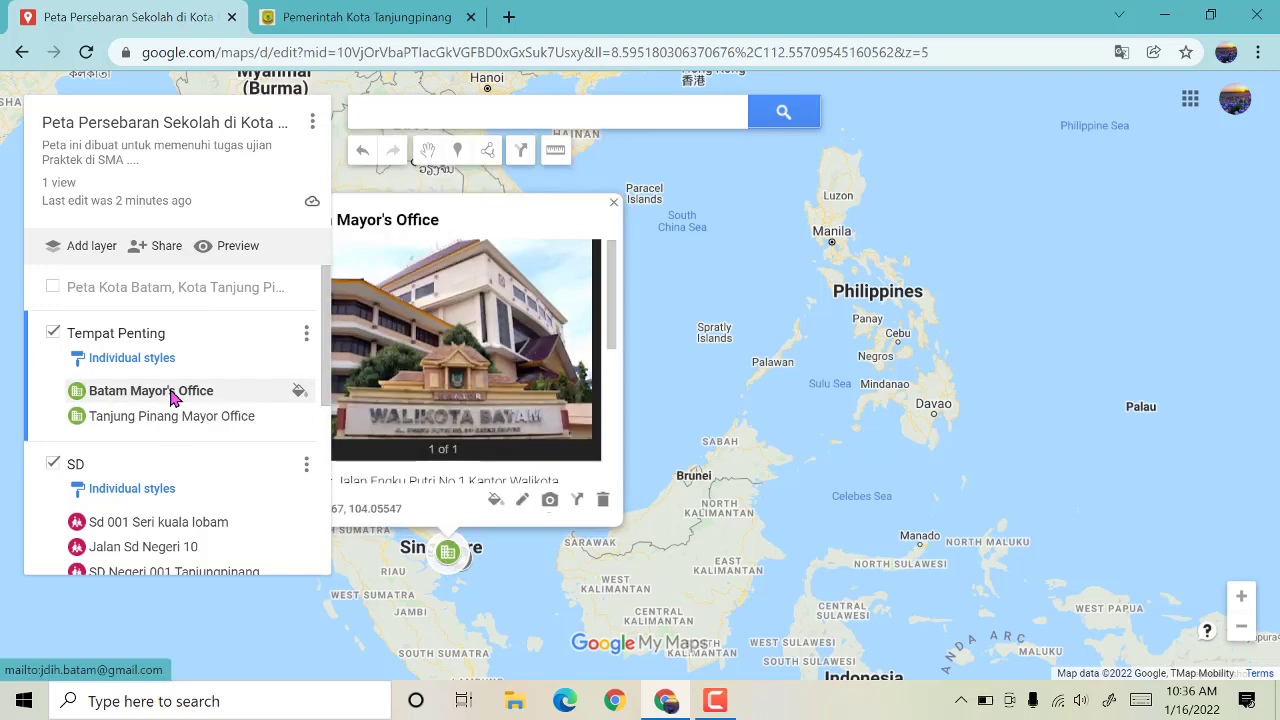
scroll(260, 450, down, 2)
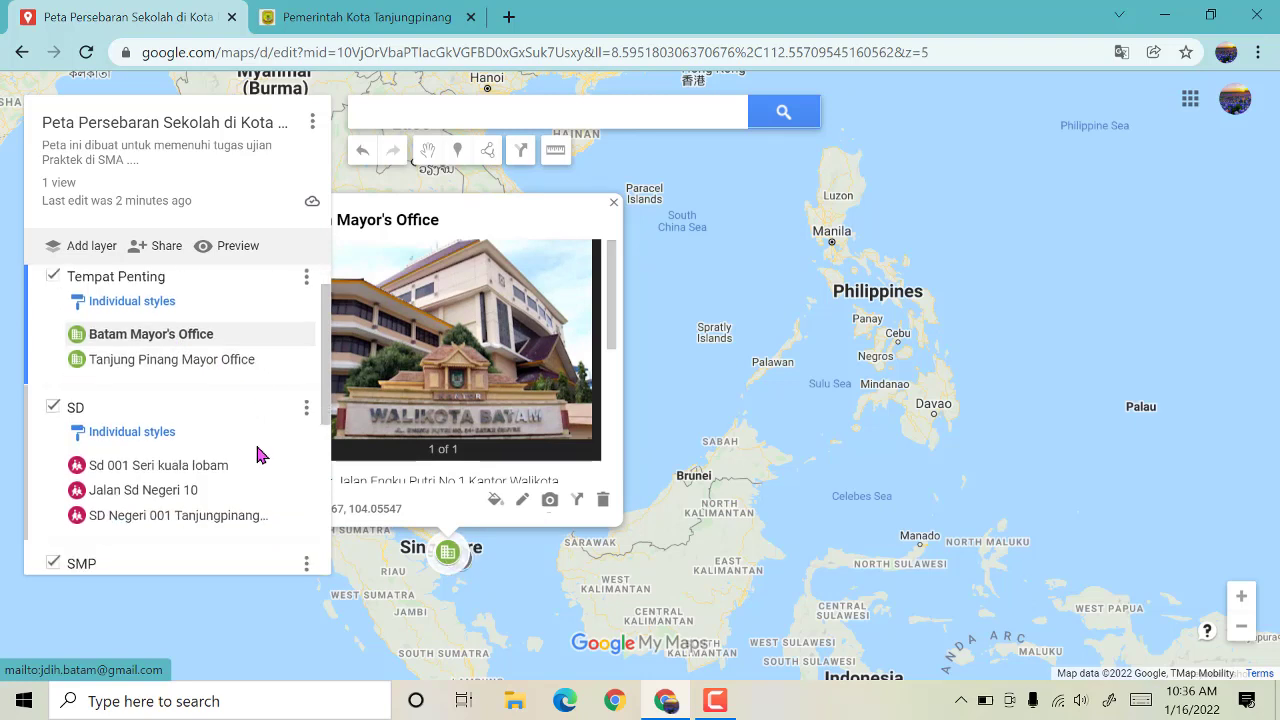
scroll(255, 450, up, 2)
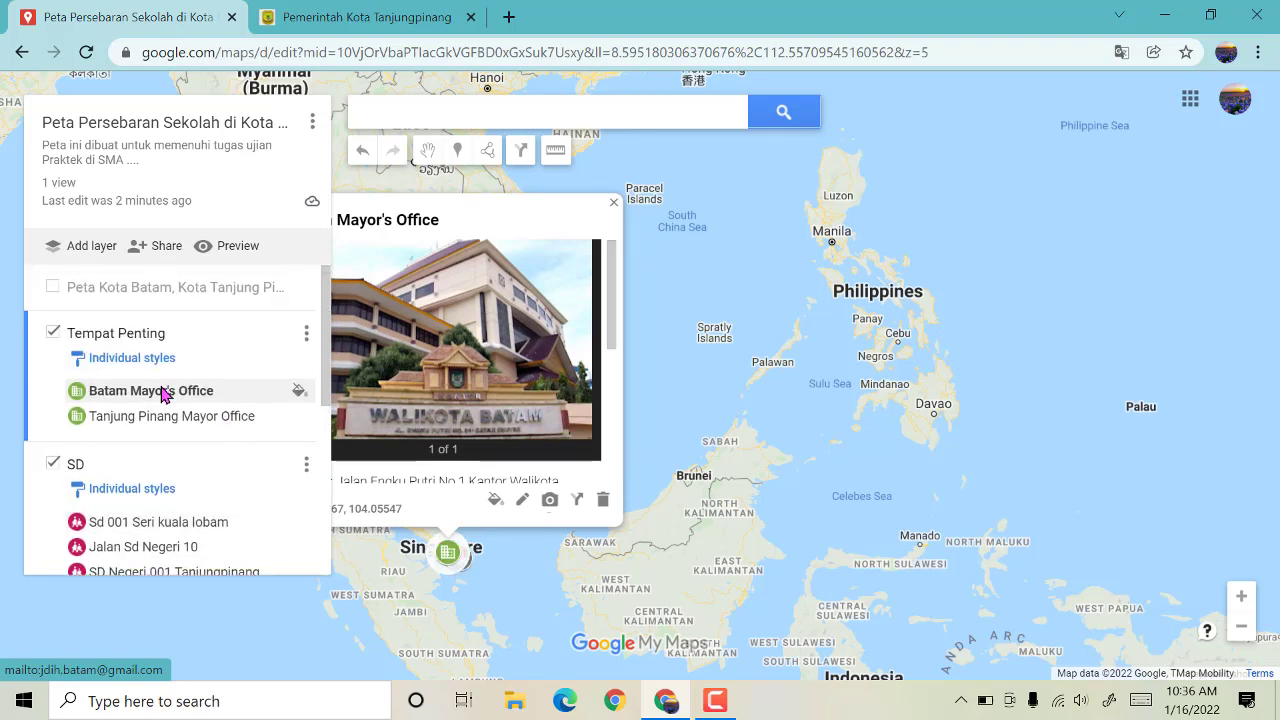
Step: Rename the Batam Mayor's Office marker as "Kantor Walikota Batam" and save it
click(521, 508)
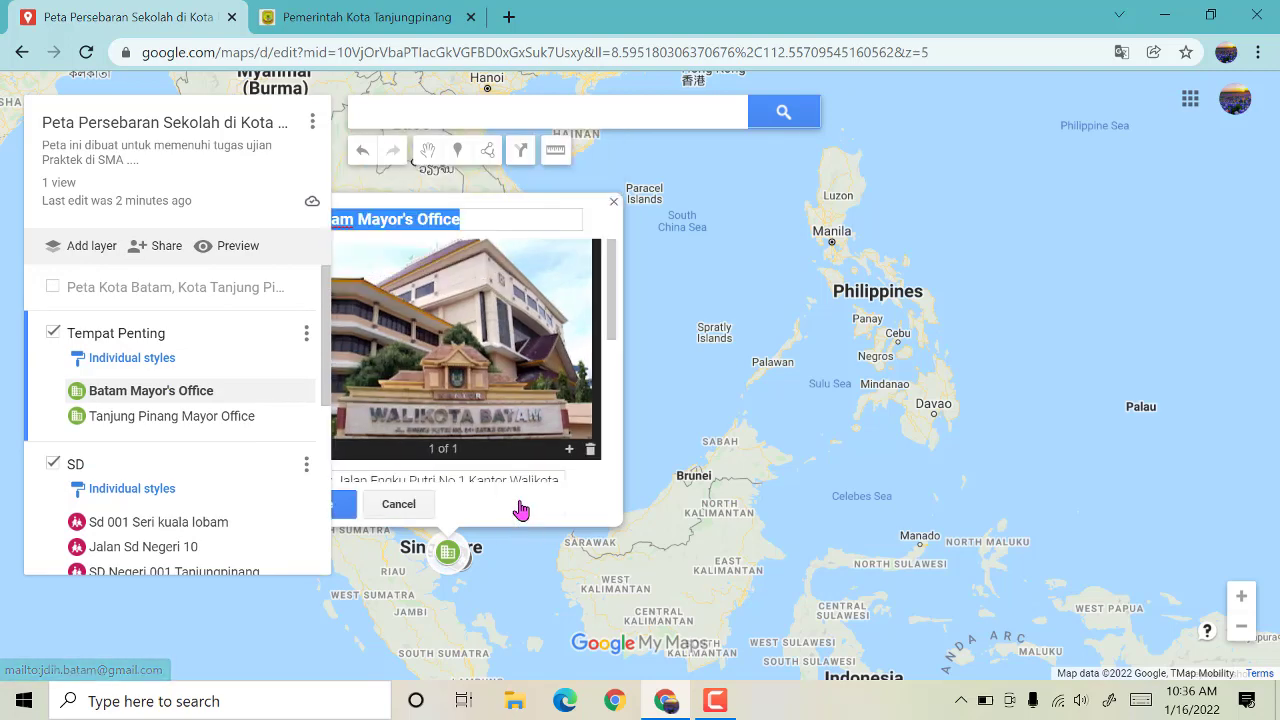
scroll(484, 572, down, 1)
scroll(484, 572, down, 3)
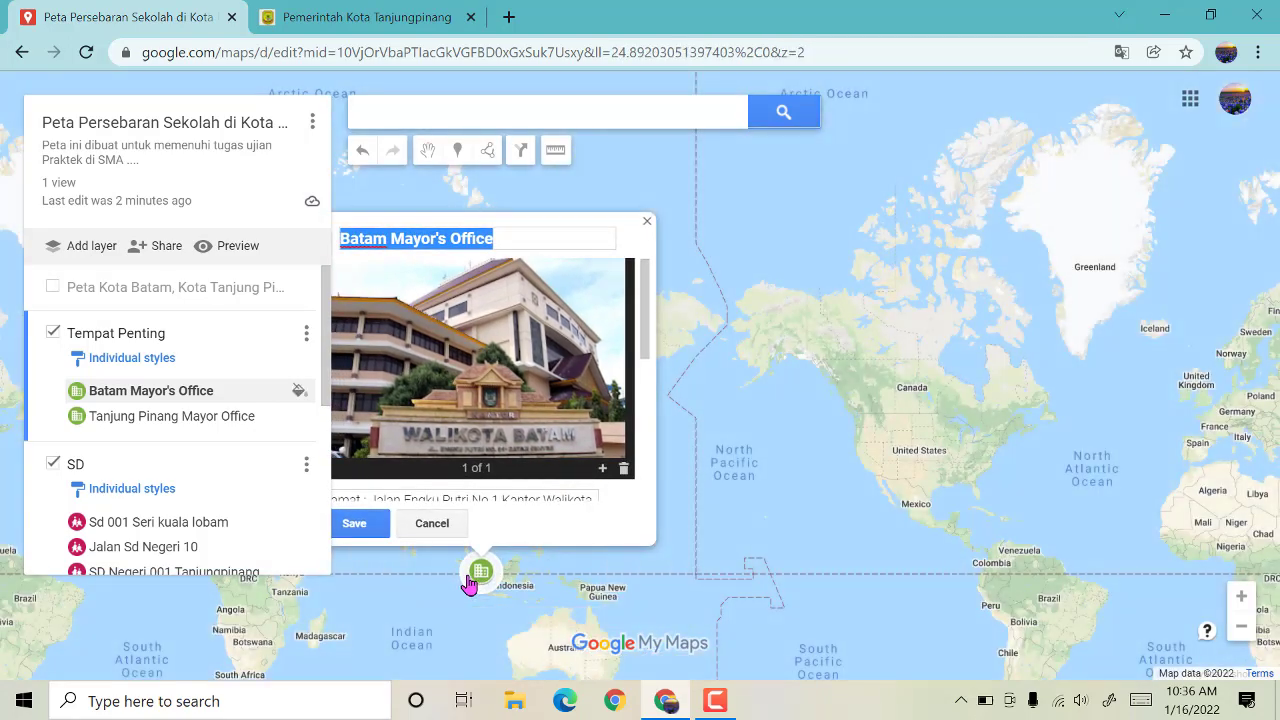
click(506, 238)
drag(506, 238, 318, 238)
text(Ka)
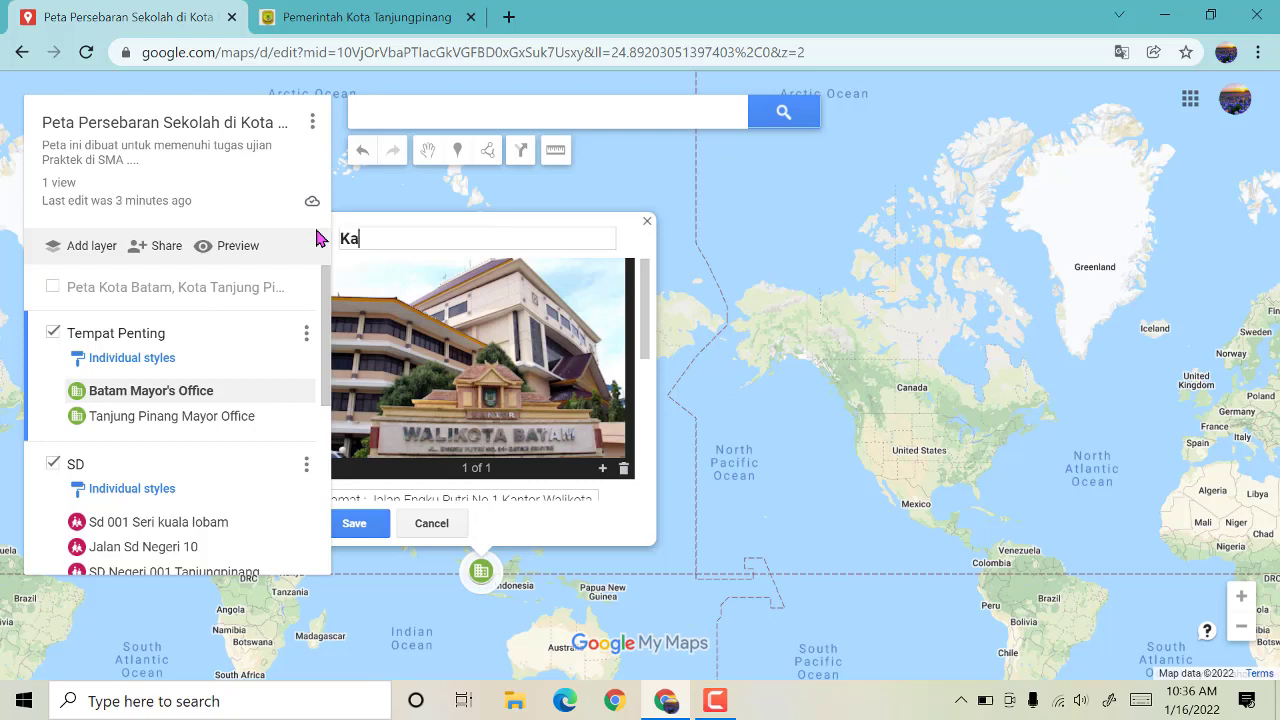
text(nto Walikota)
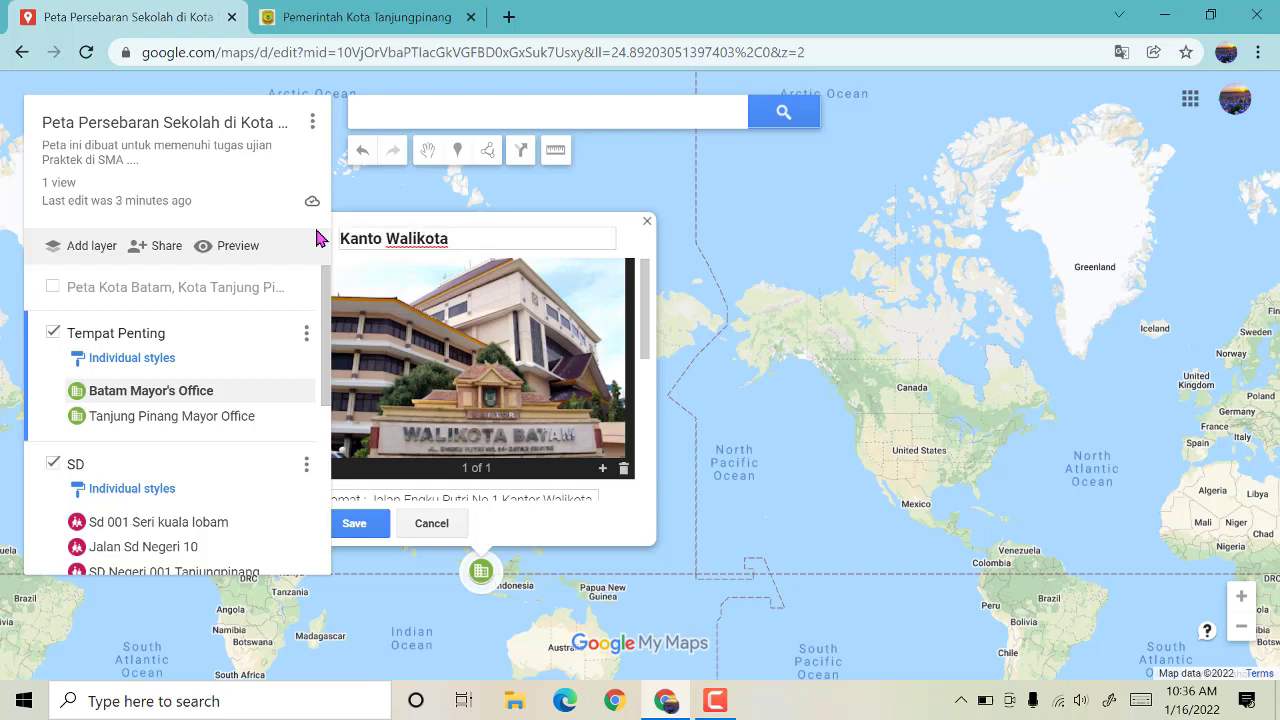
text( Batam)
click(355, 525)
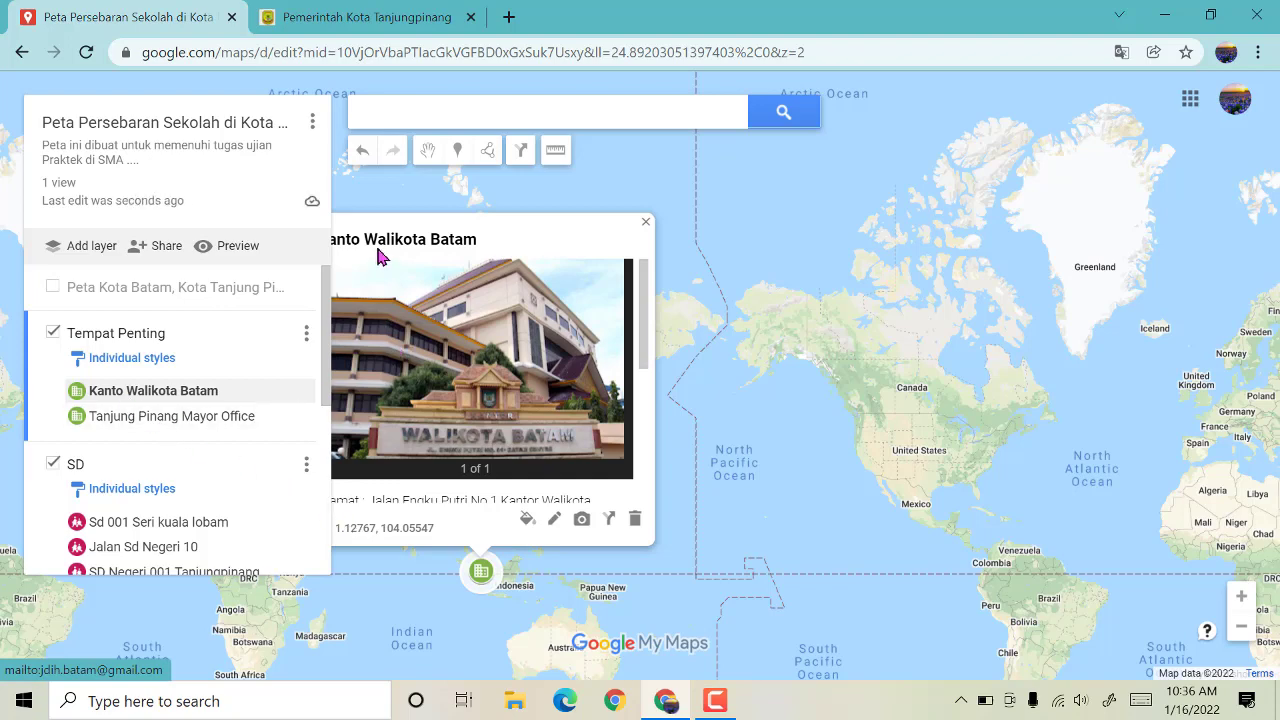
click(552, 527)
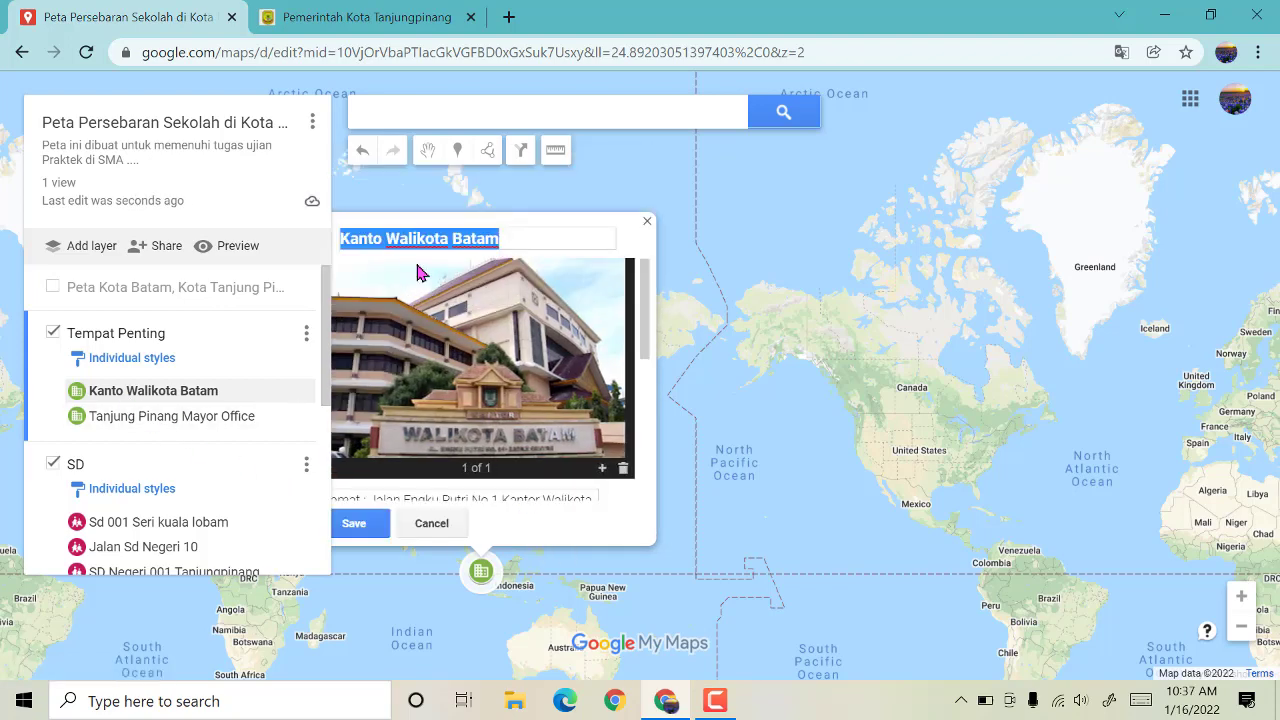
click(382, 239)
text(r)
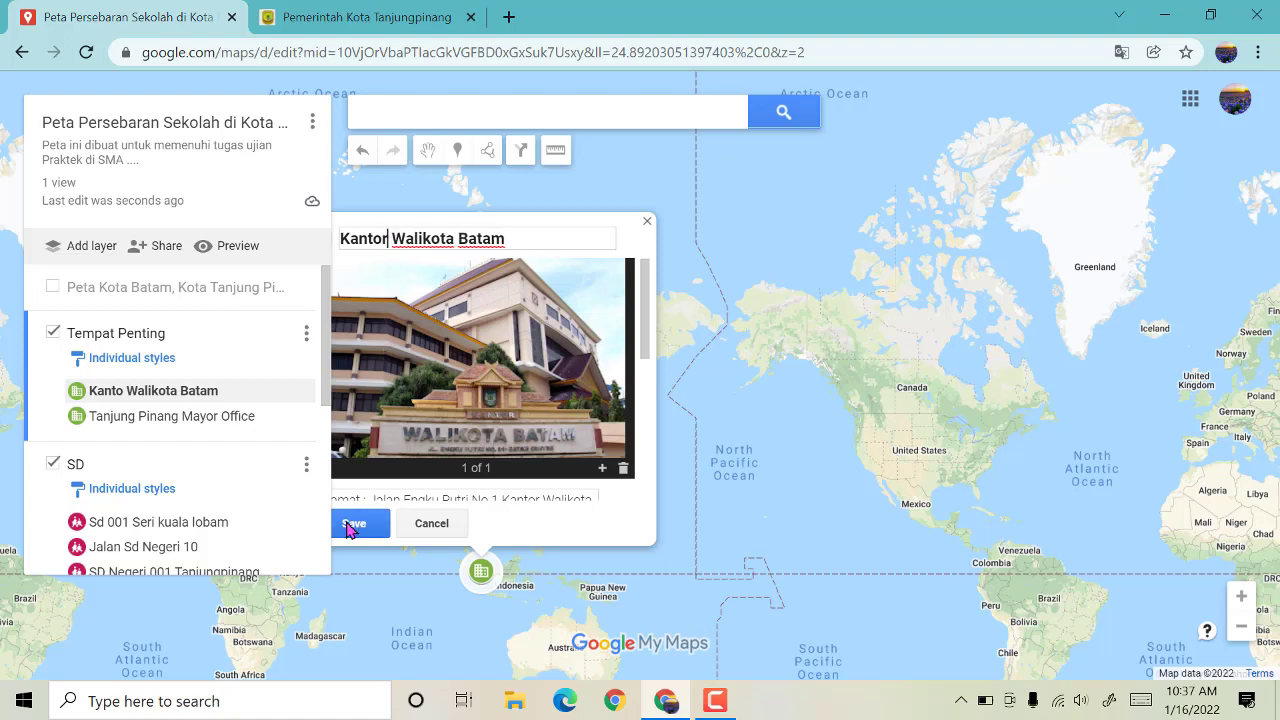
click(355, 524)
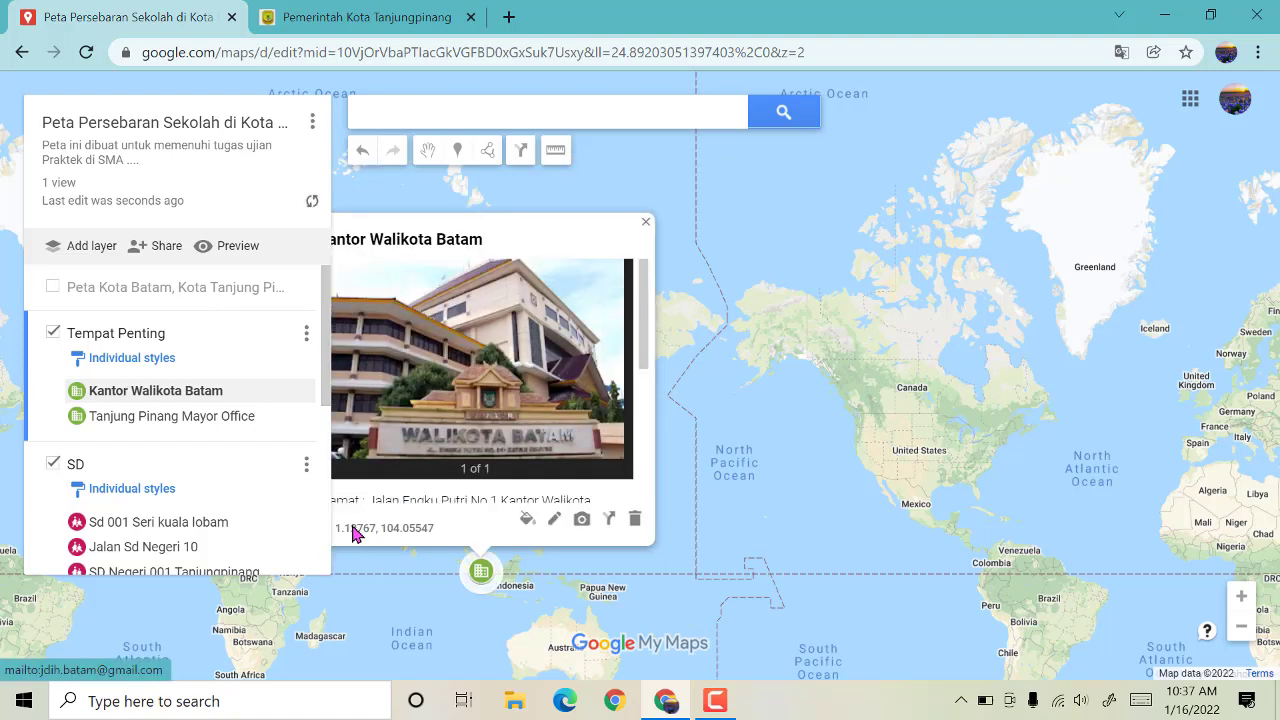
Step: Rename the Tanjung Pinang Mayor Office marker as "Kantor Walikota Tanjung Pinang", save it and close its info card
click(226, 420)
click(554, 527)
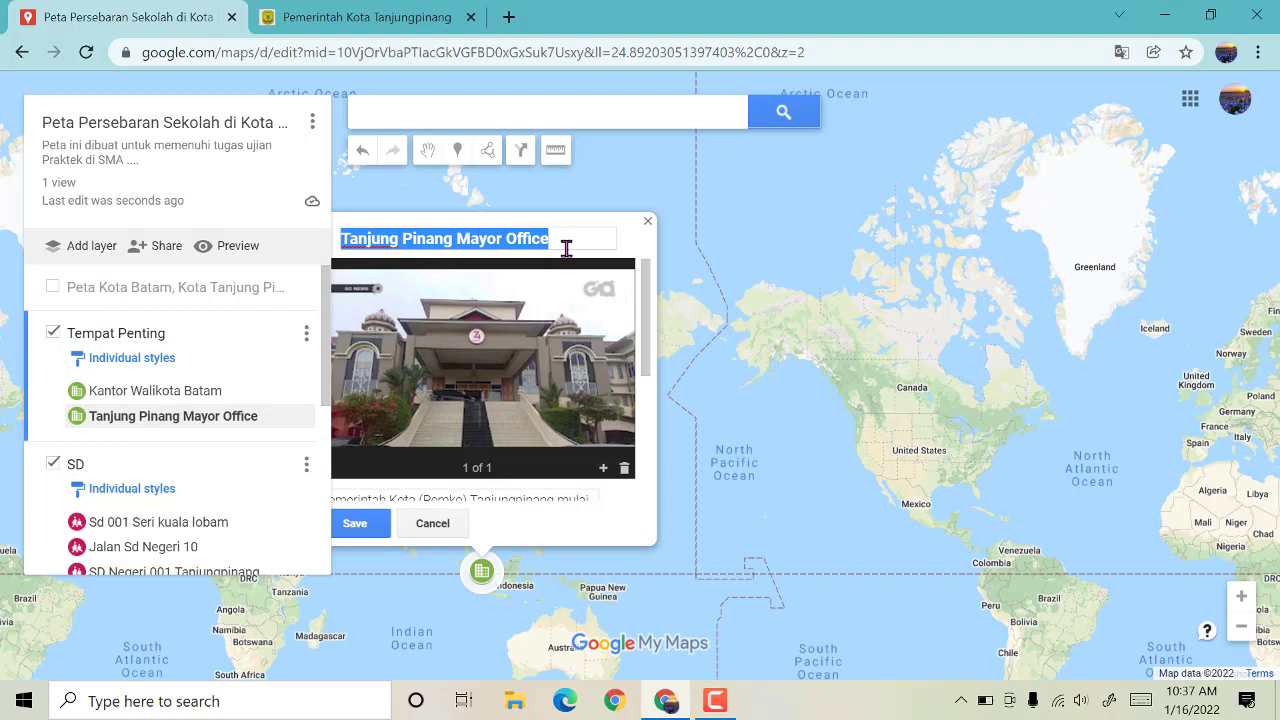
text(Kantor Wali)
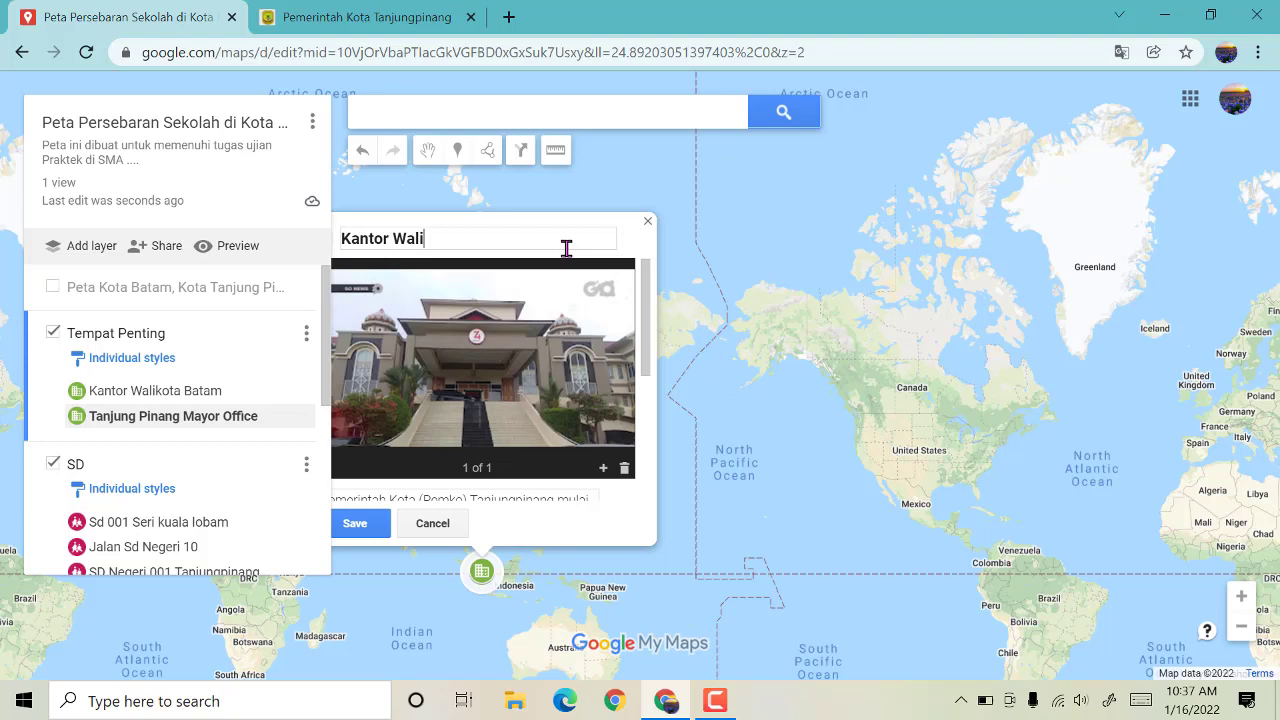
text(kota Tanjung Piang)
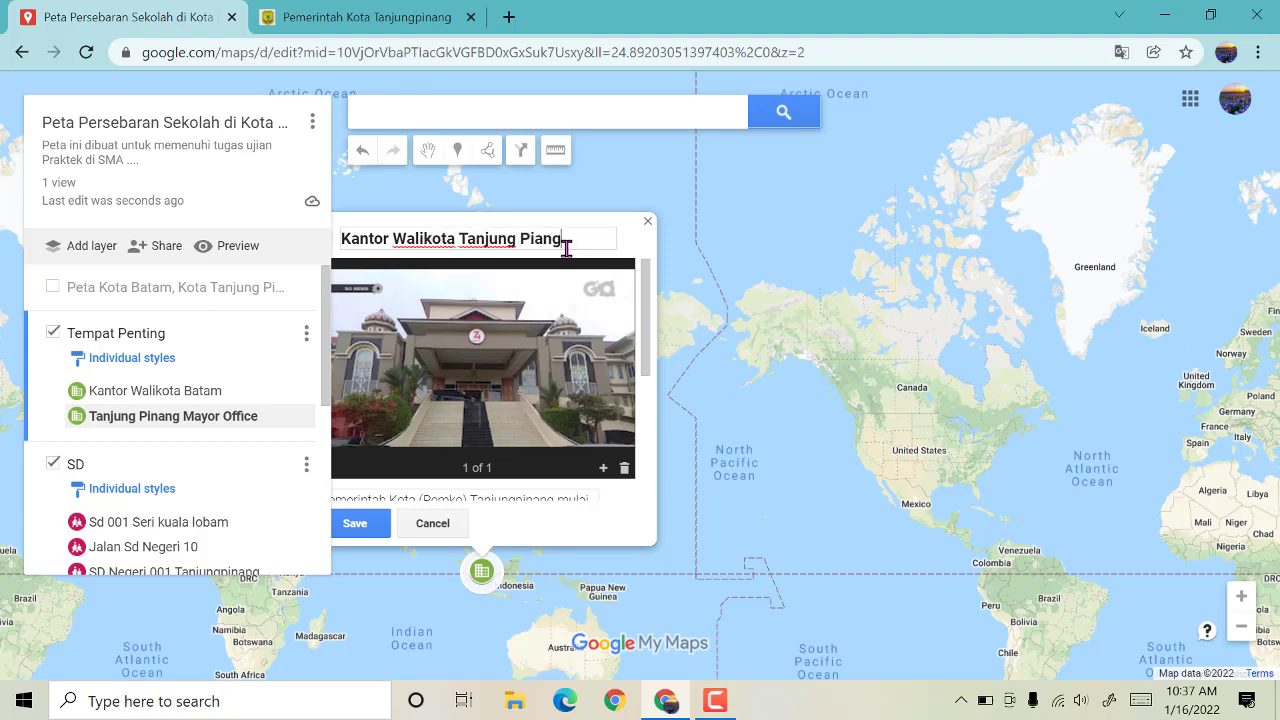
key(BackSpace)
key(BackSpace)
key(BackSpace)
text(nang)
click(358, 523)
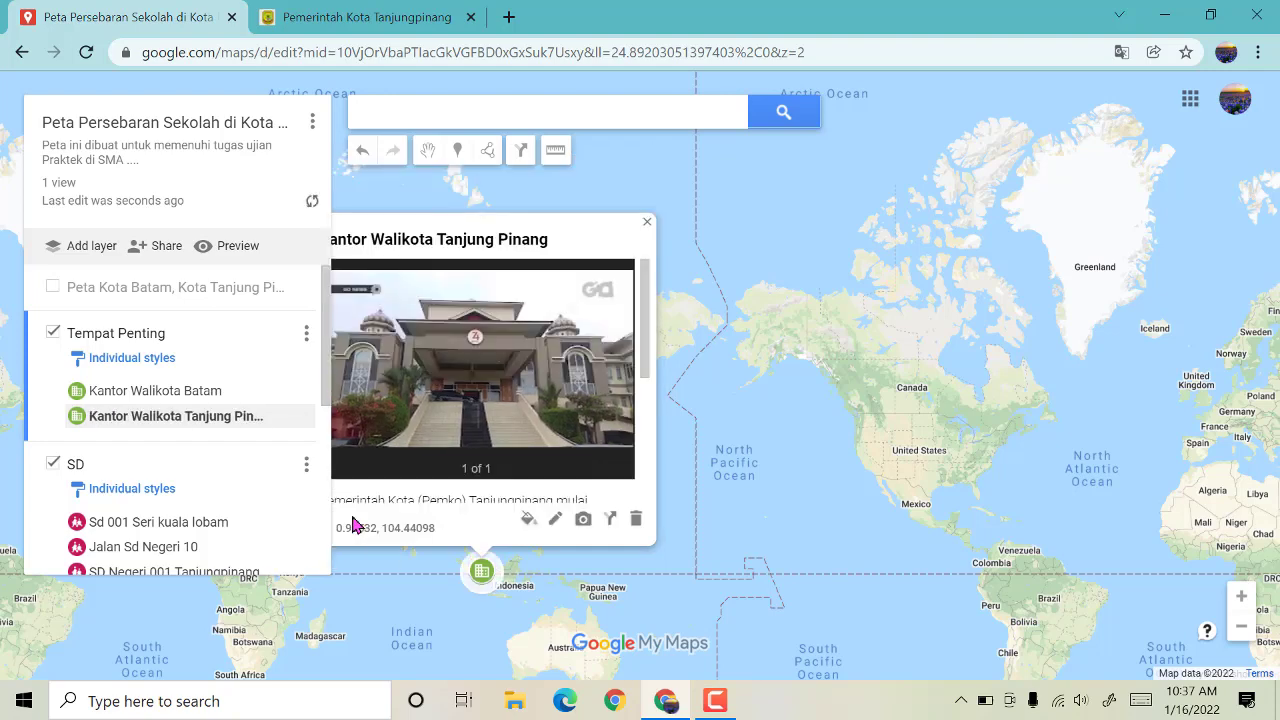
click(647, 221)
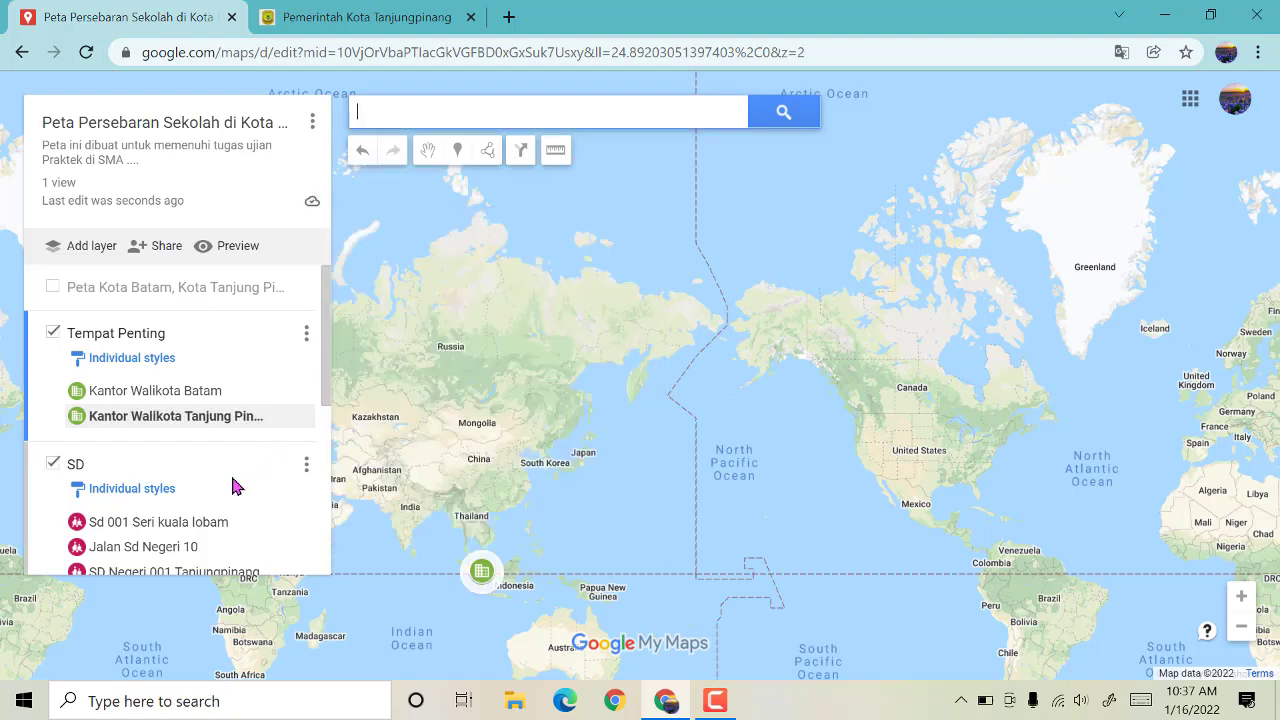
Step: Look through the SD, SMP and SMA layers, view the Sekolah Pelita Utama info card, and inspect the markers around Batam and Bintan
scroll(150, 490, down, 1)
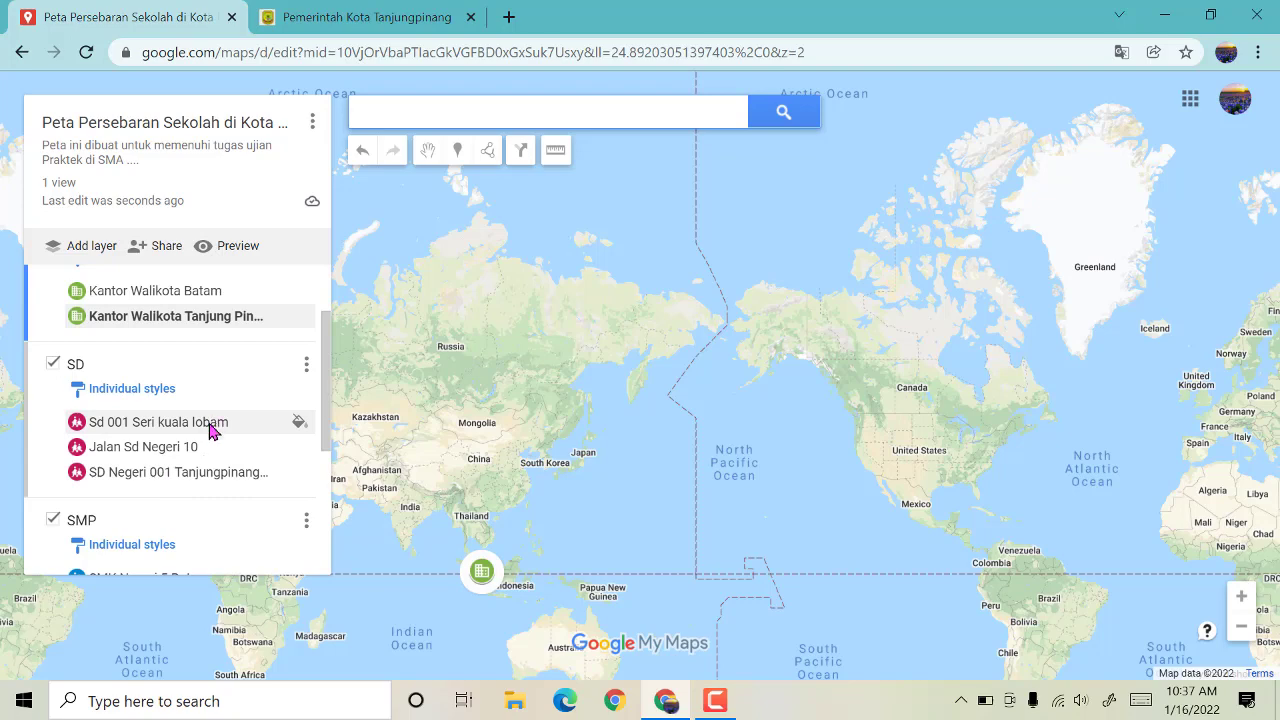
scroll(209, 430, down, 3)
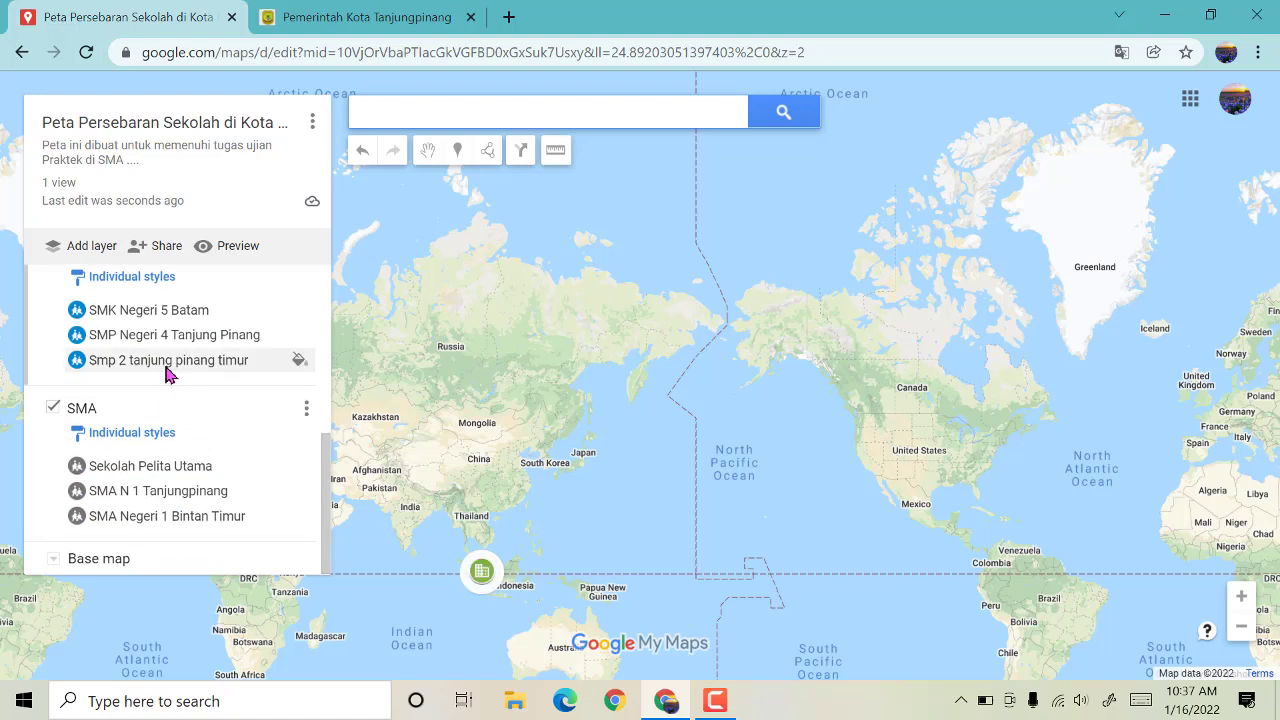
scroll(166, 371, up, 2)
scroll(180, 471, down, 2)
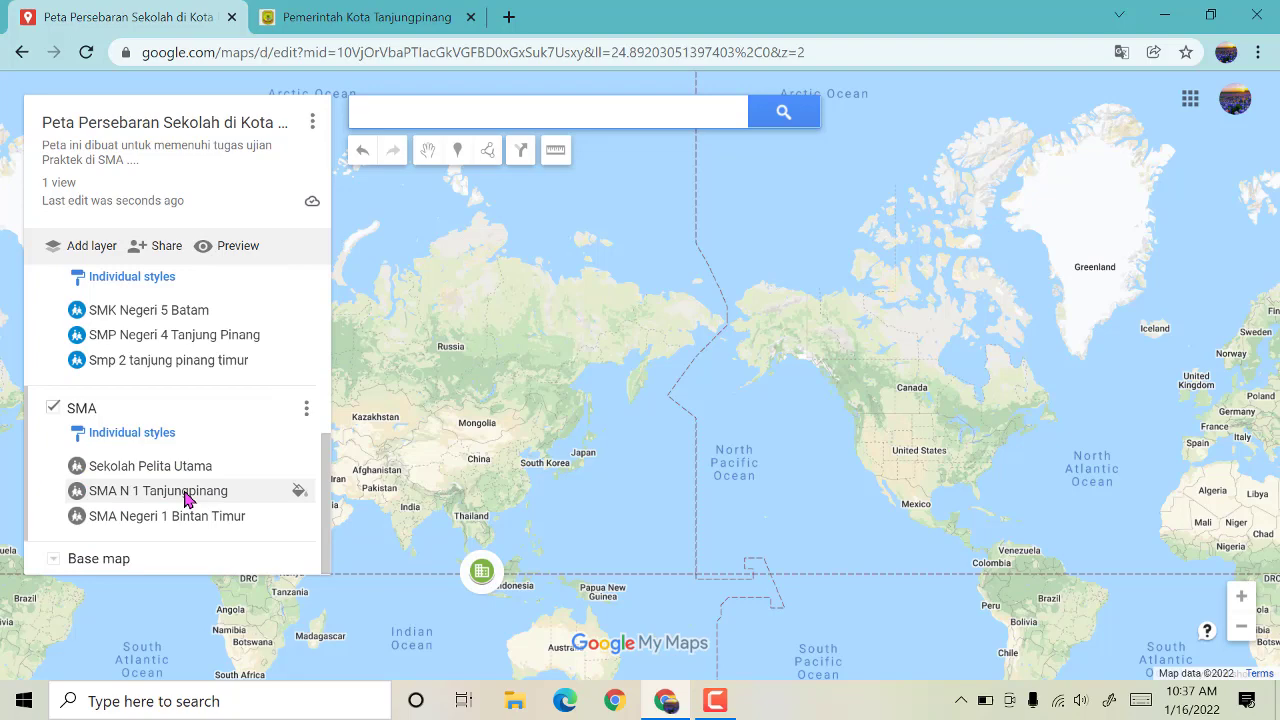
click(209, 468)
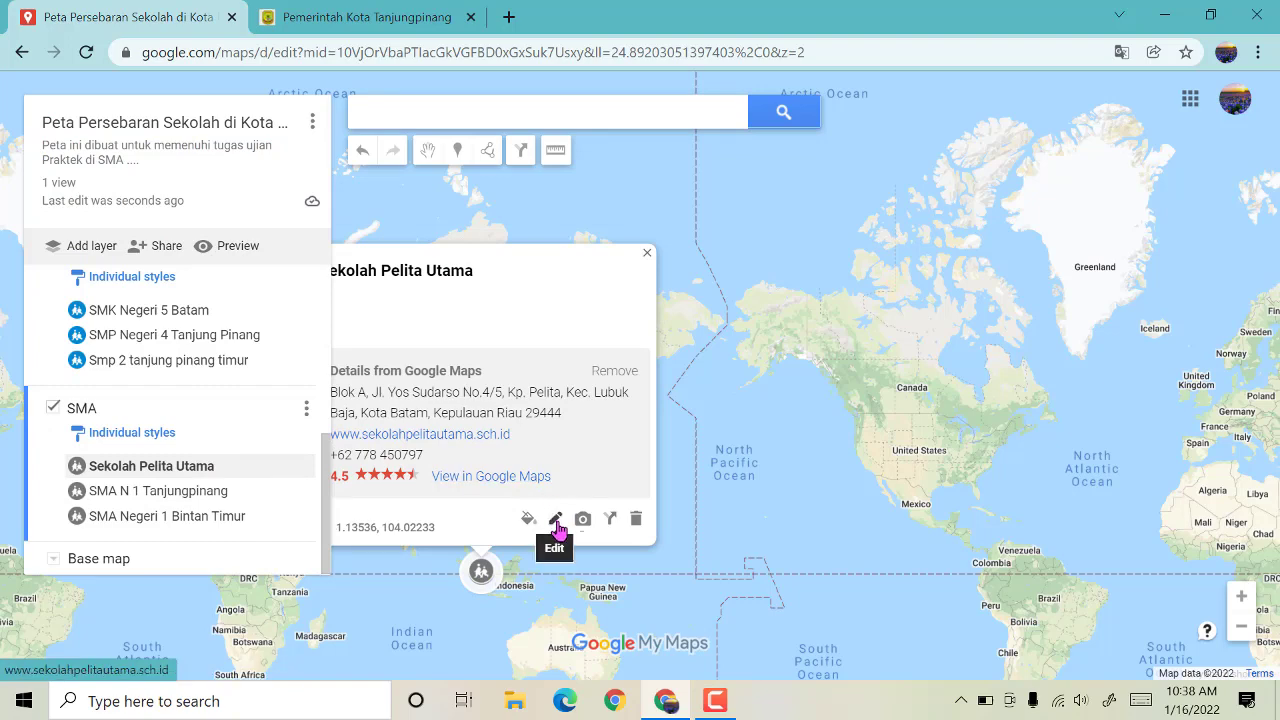
click(647, 254)
scroll(165, 450, up, 5)
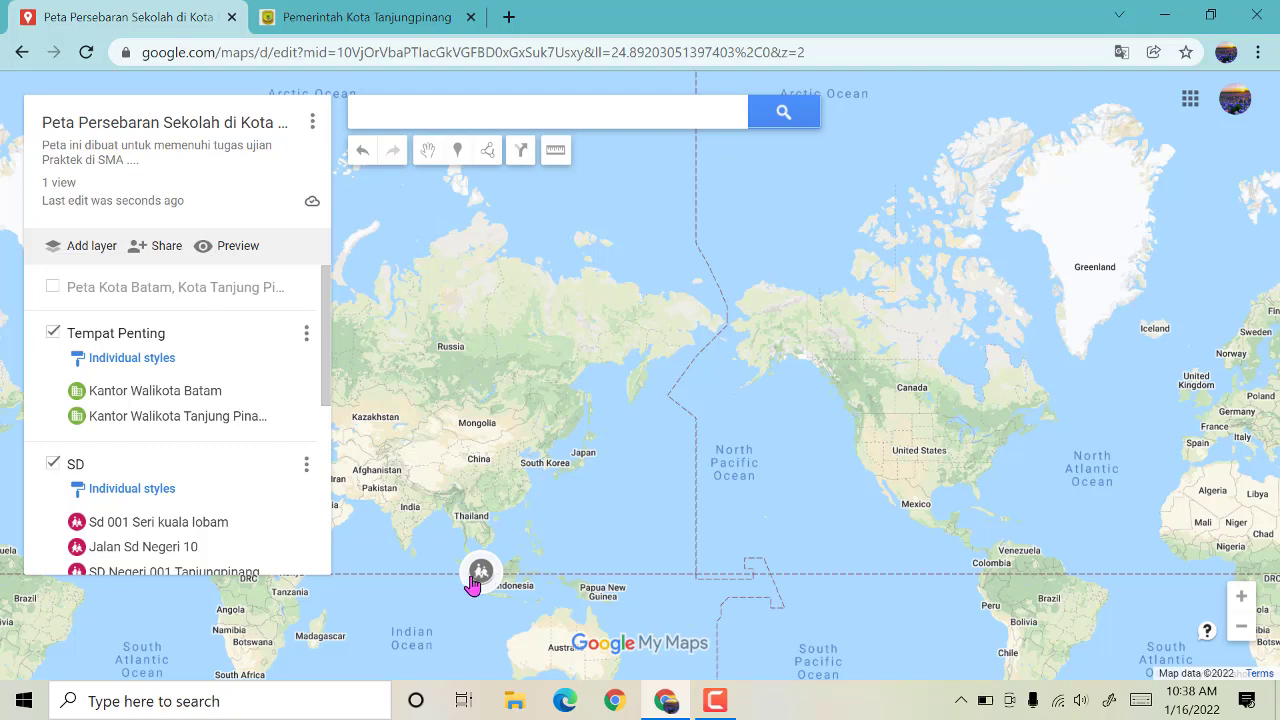
scroll(480, 575, up, 3)
scroll(495, 565, up, 3)
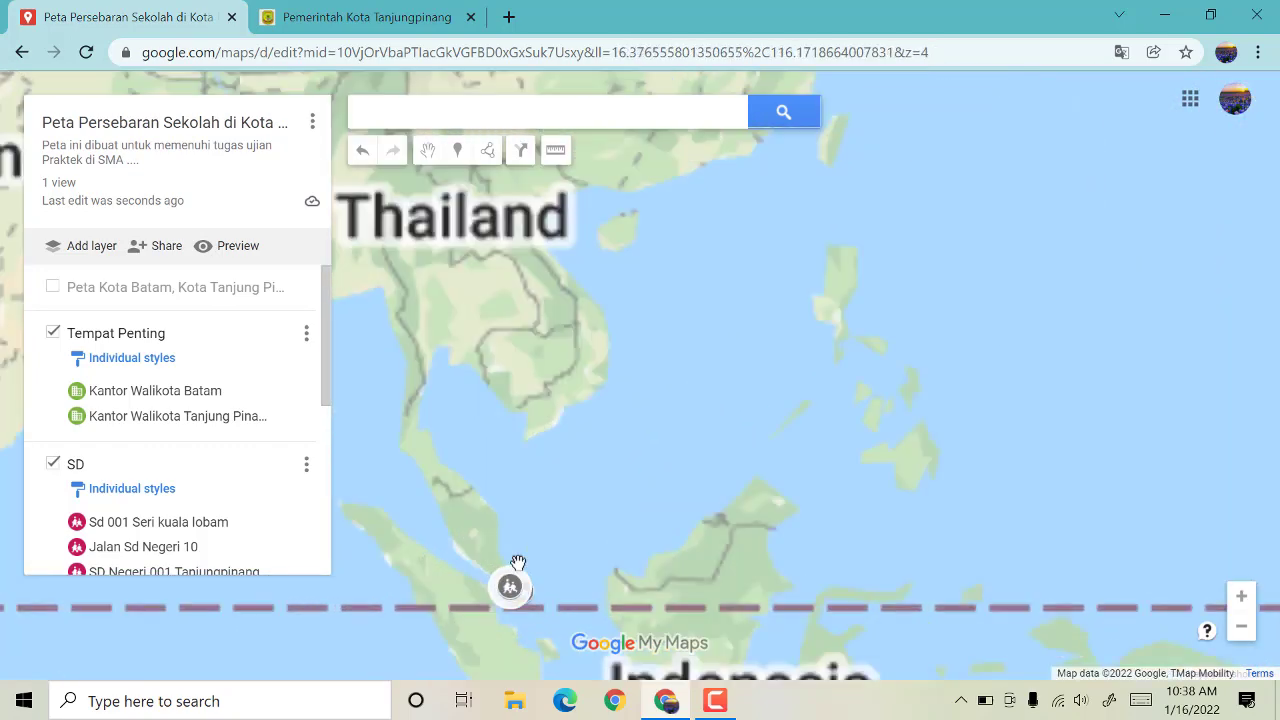
scroll(525, 570, up, 2)
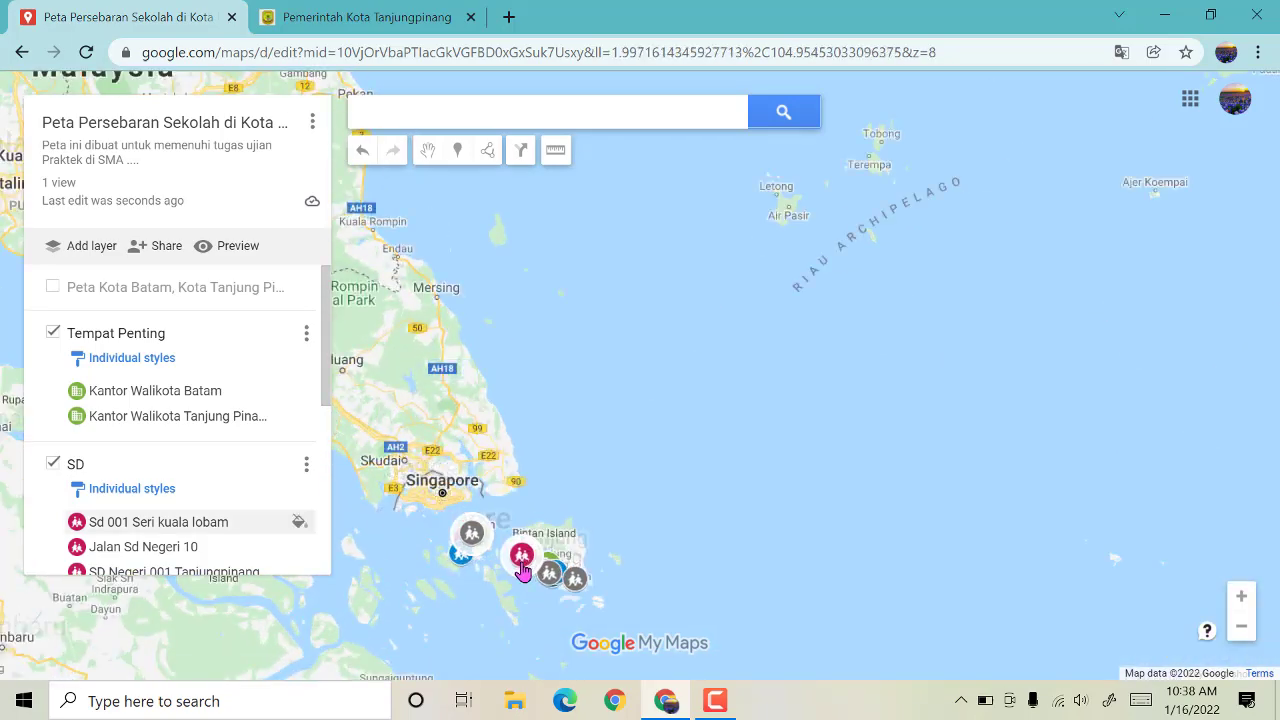
scroll(523, 565, up, 2)
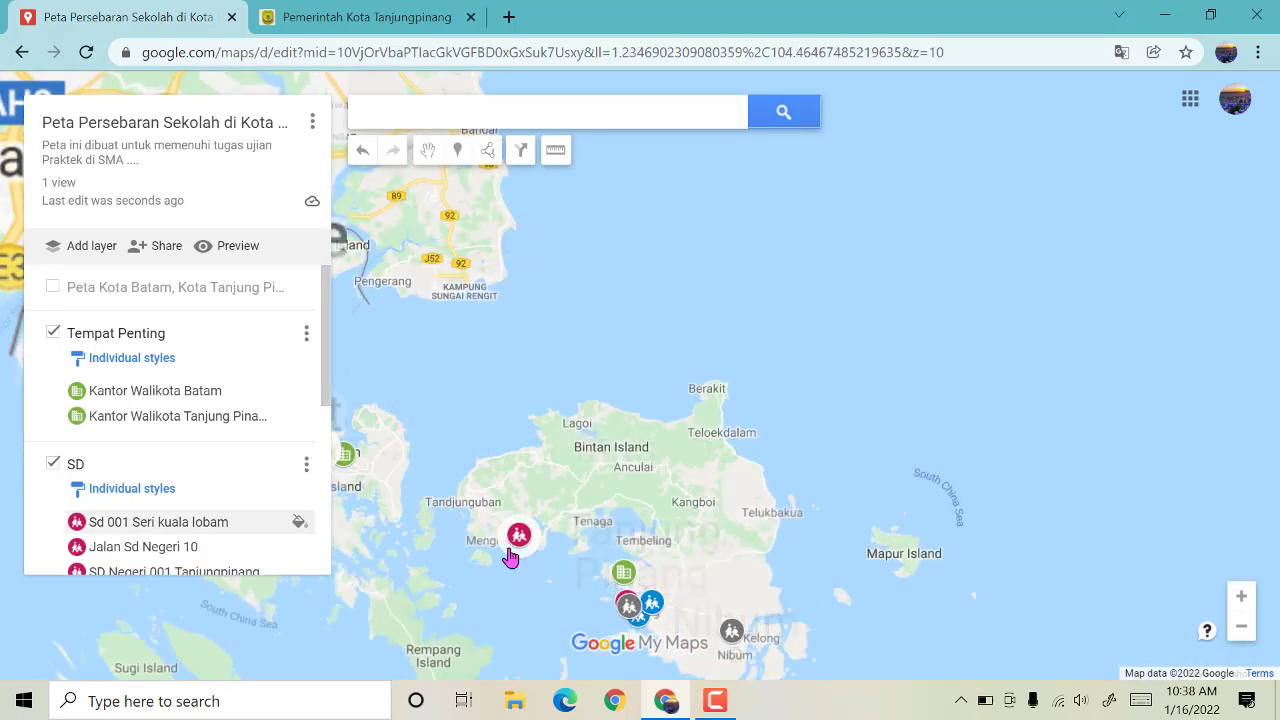
Step: Hide the Tempat Penting, SD, SMP and SMA layers and show the Peta Kota Batam, Kota Tanjung Pinang region layer
click(52, 333)
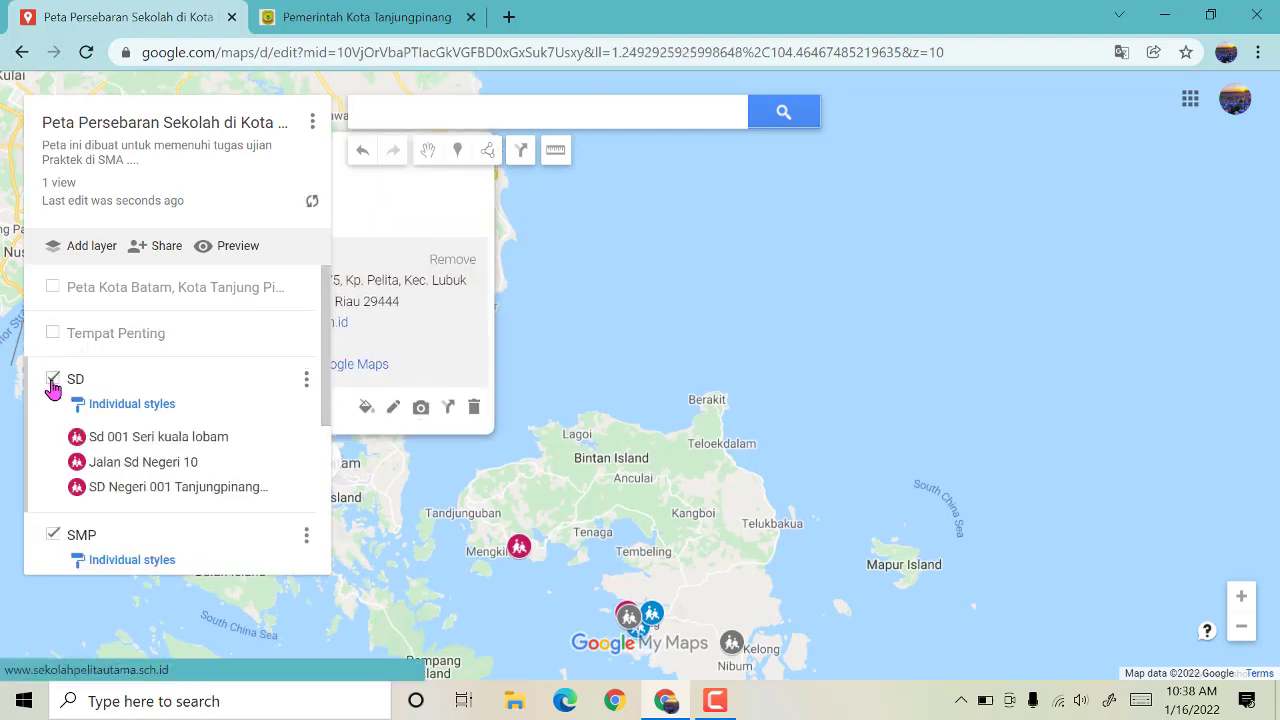
click(52, 379)
click(50, 427)
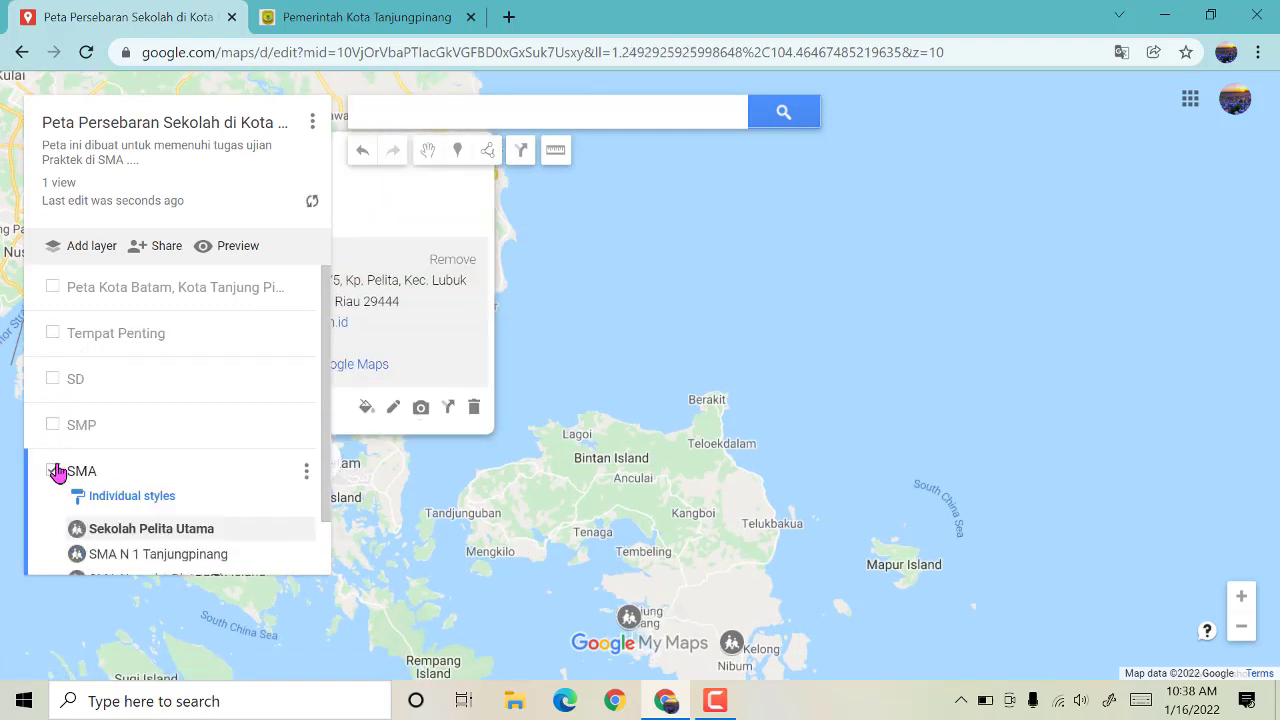
click(53, 472)
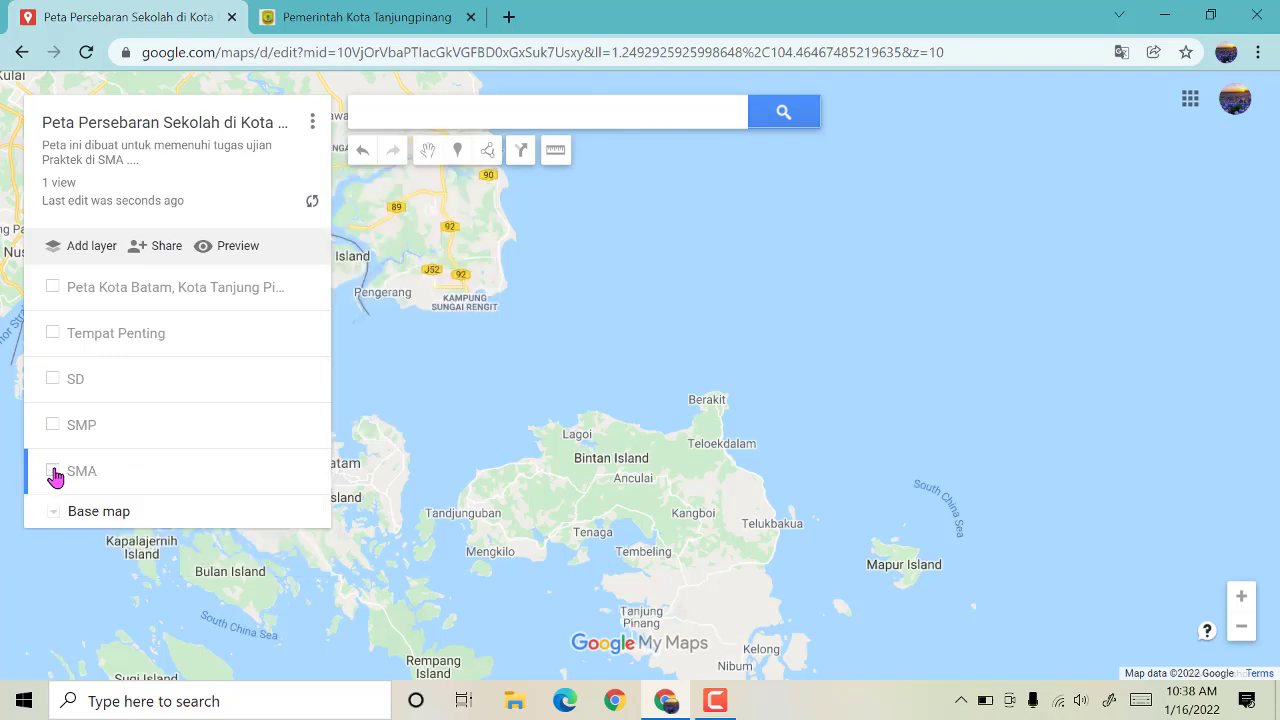
click(52, 287)
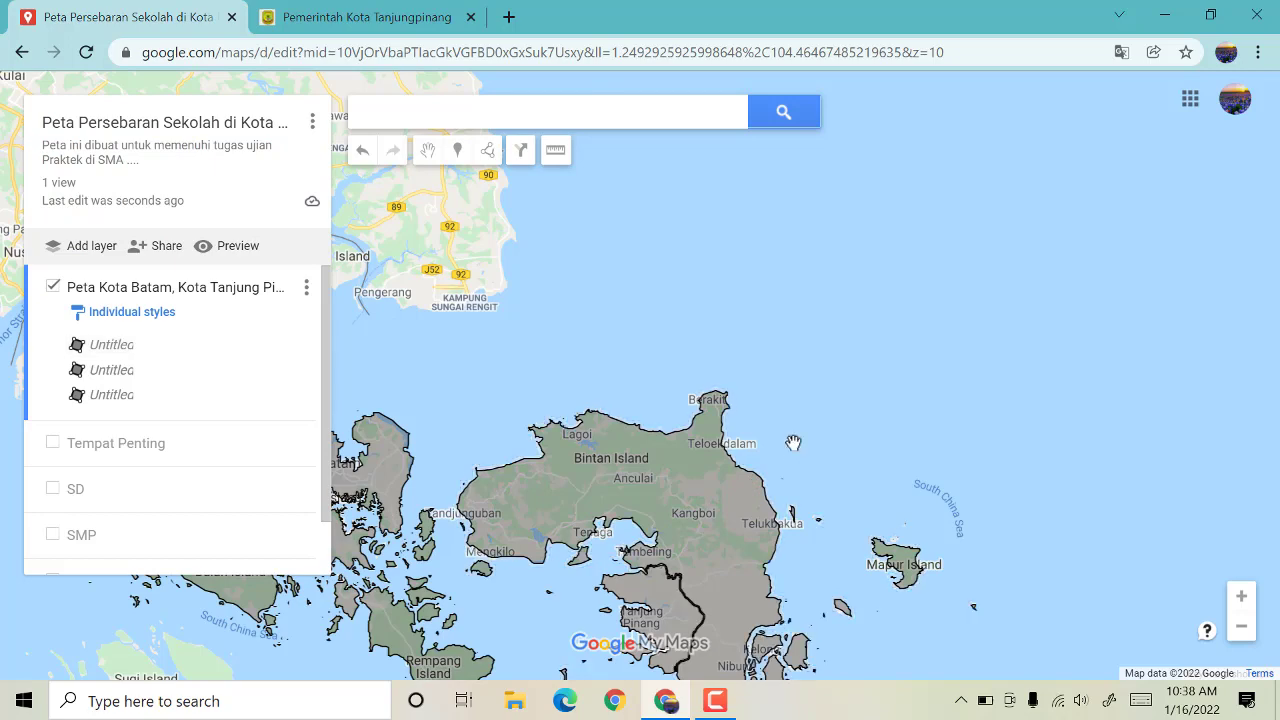
Step: Select the first untitled area in the region layer, covering Bintan Island, and close its info card
drag(988, 406, 995, 254)
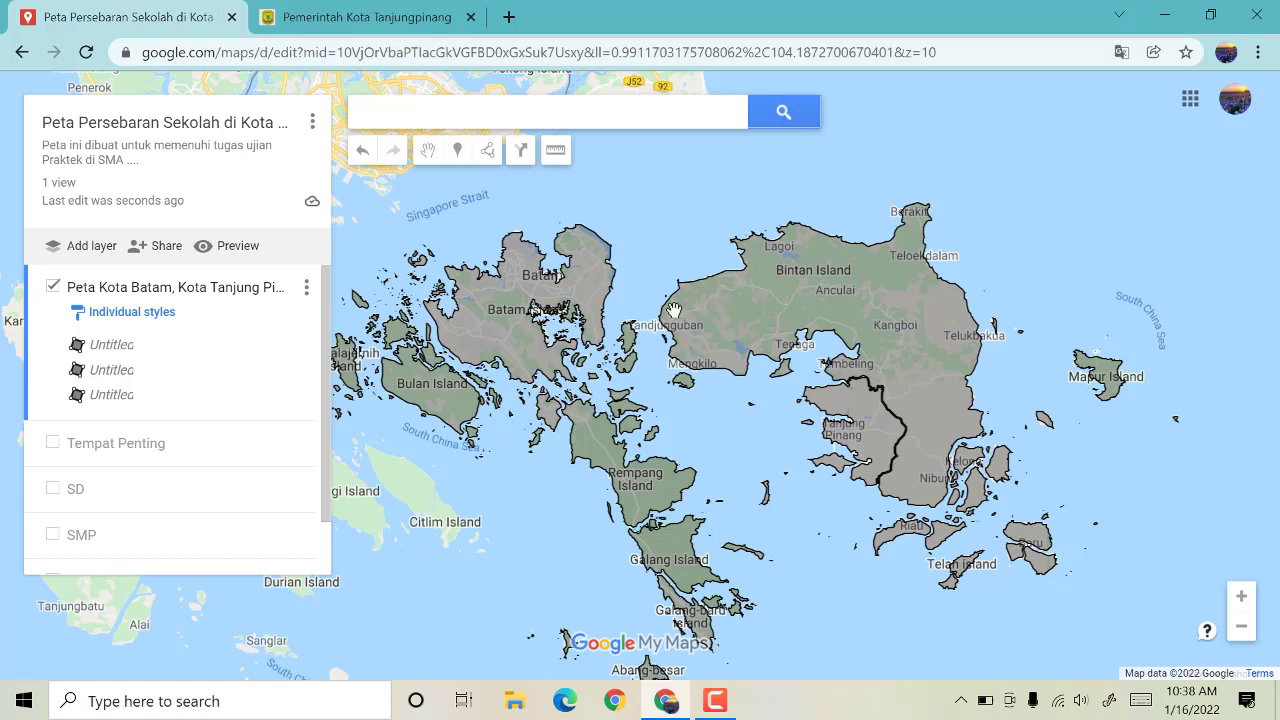
click(162, 352)
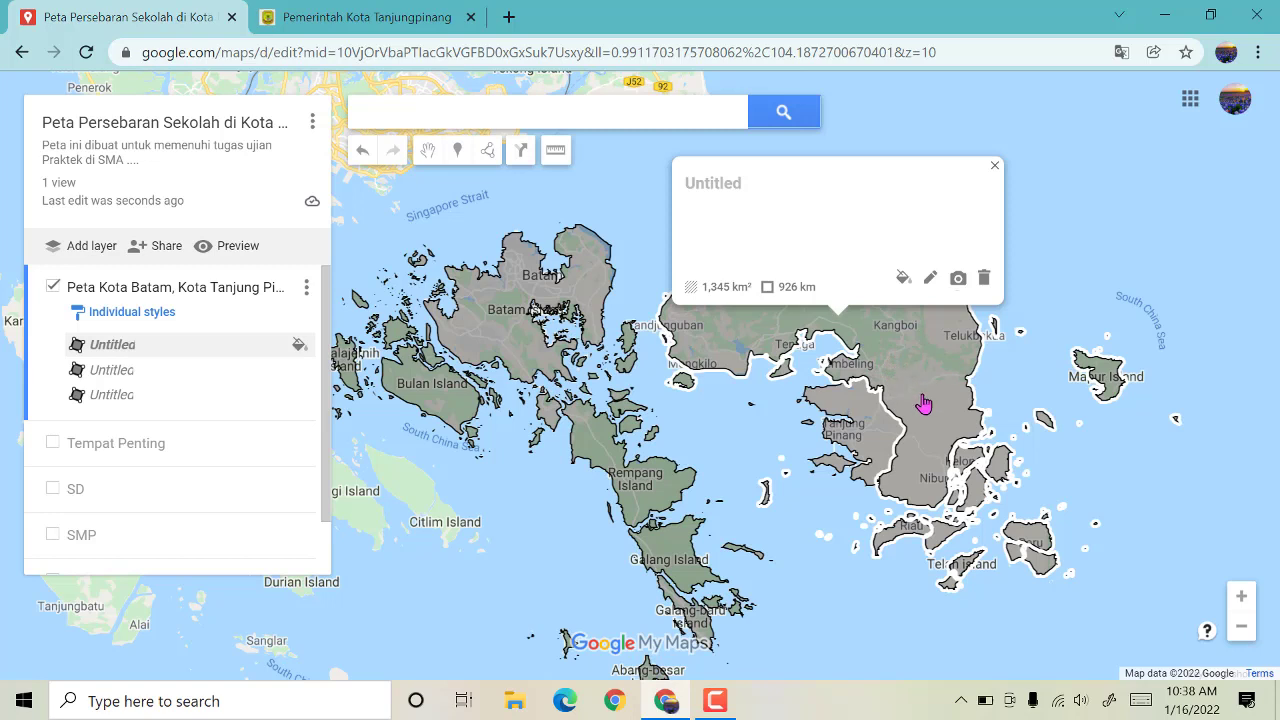
click(994, 165)
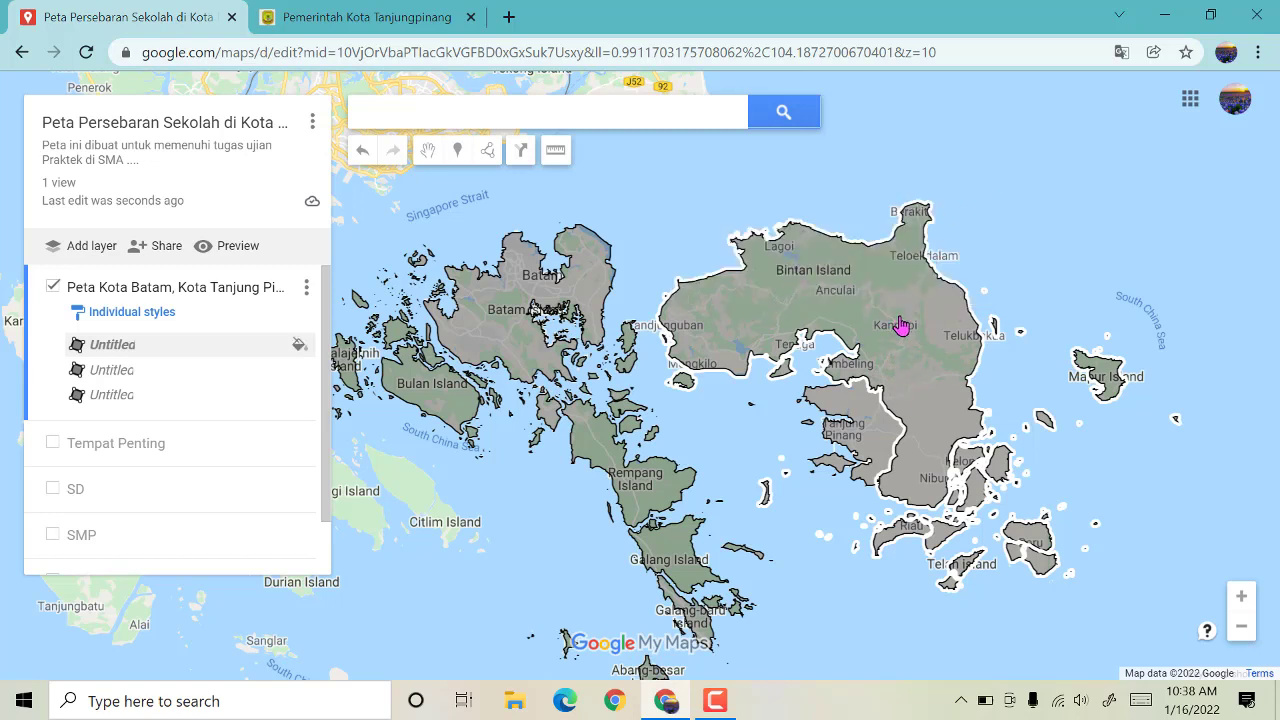
Step: Name the untitled Bintan Island area "Kabupaten Bintan" and enter the description "Kab. Bintan adalah ..."
click(902, 326)
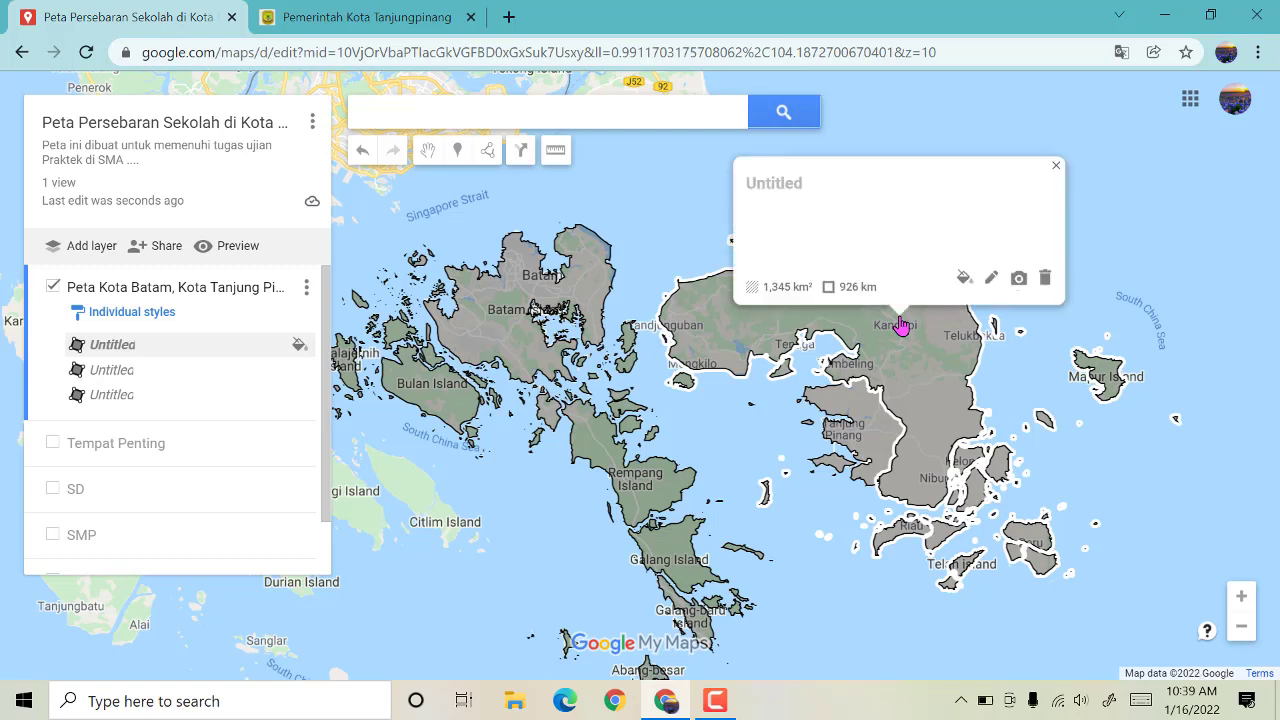
click(993, 279)
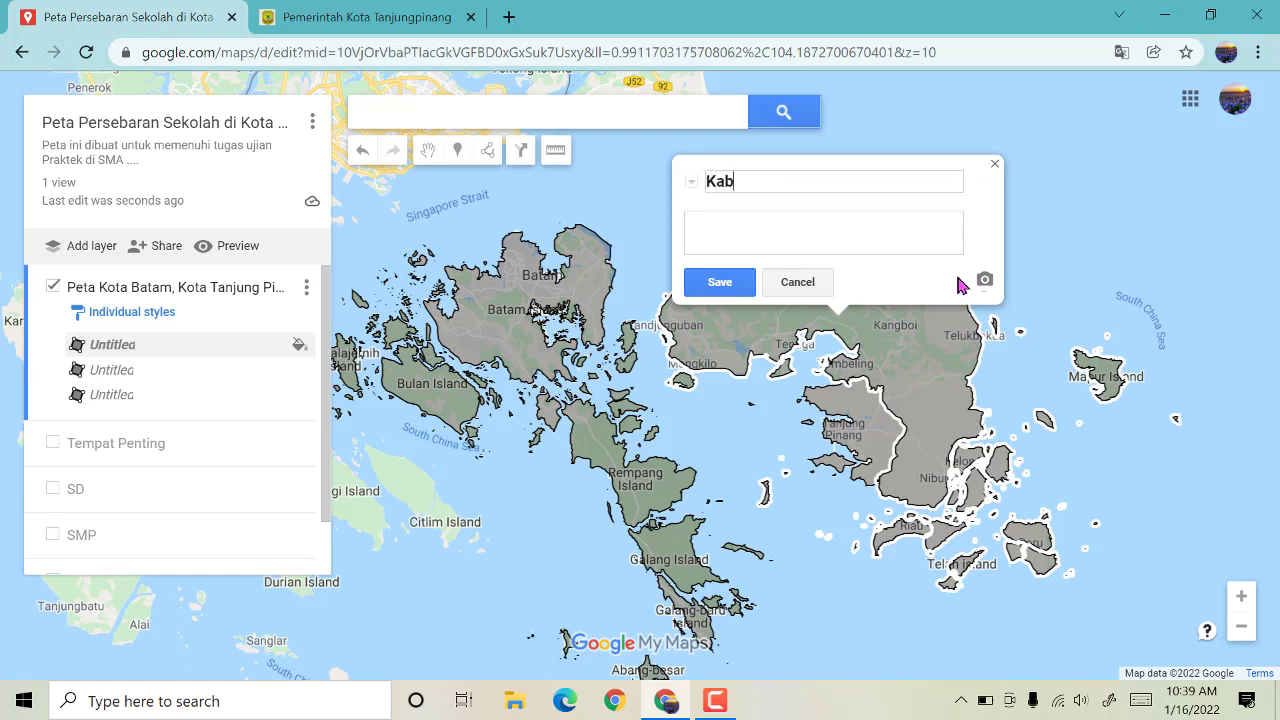
text(Kabupaten Bintan)
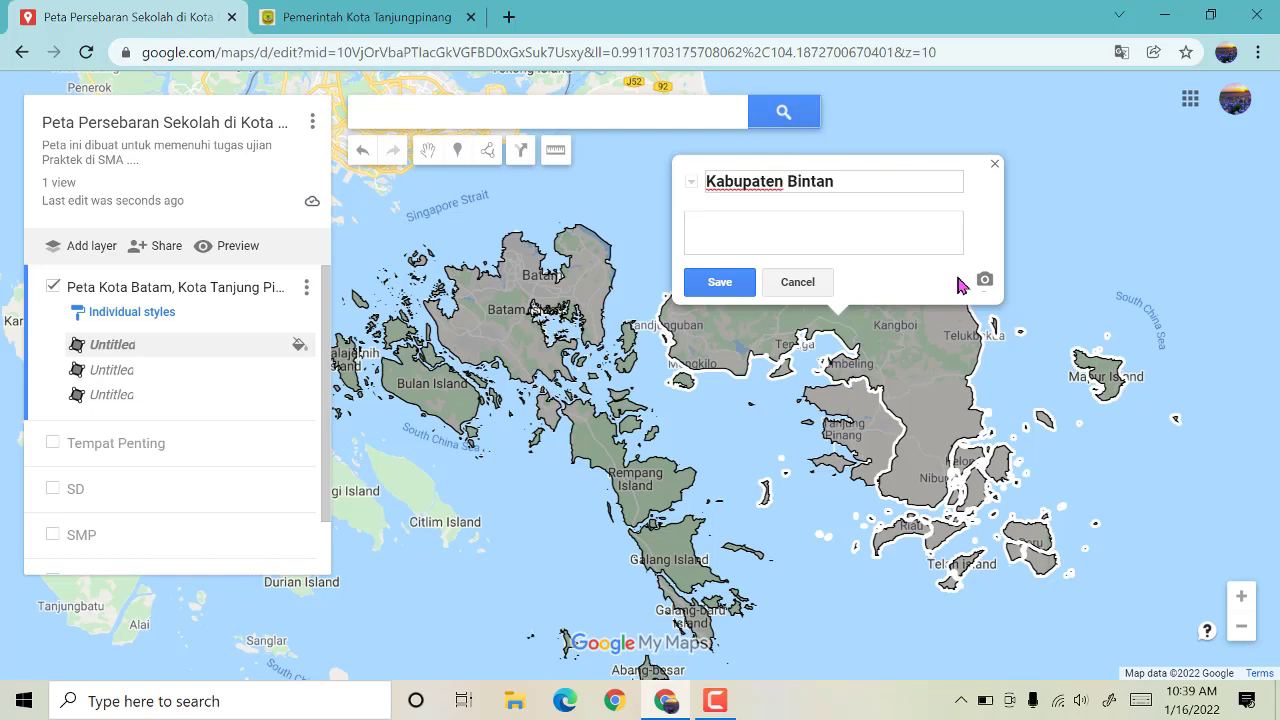
click(838, 246)
text(Kab. BIntan )
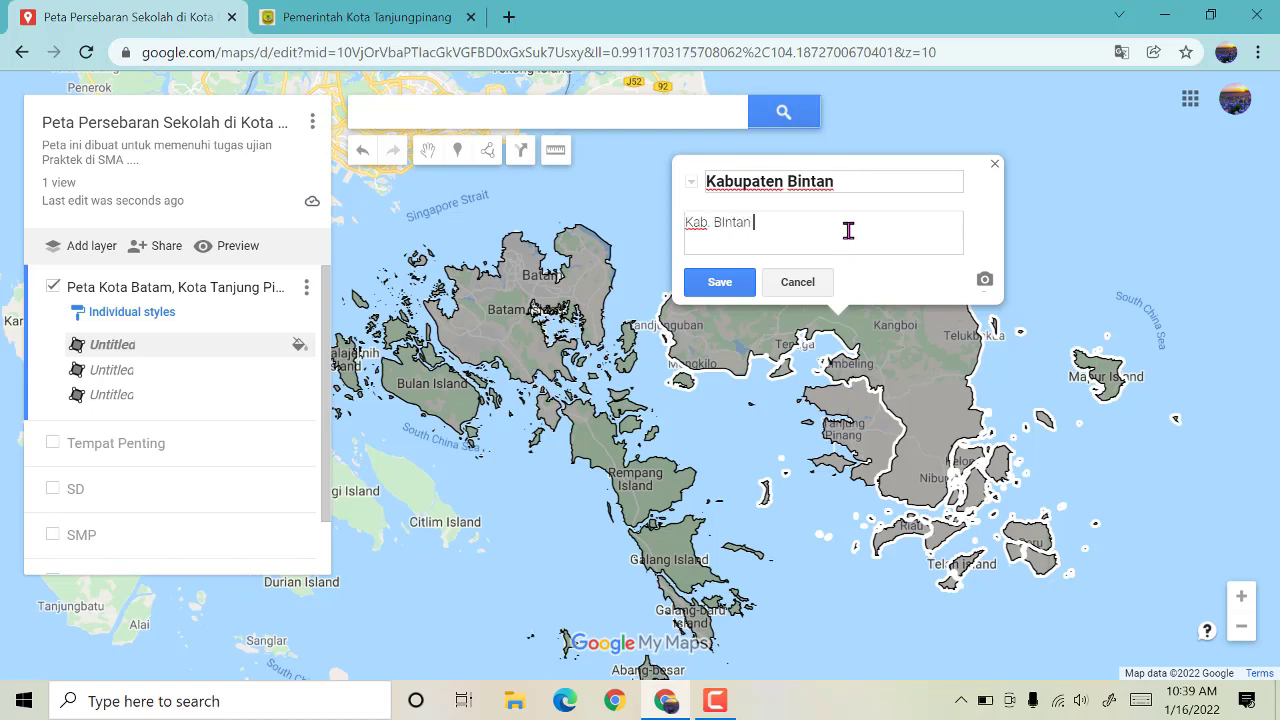
text(ad)
key(BackSpace)
key(BackSpace)
key(BackSpace)
key(BackSpace)
text(intan adalah ...)
Step: Switch to the browser tab with the web search and search Google for "kab bintan"
click(362, 18)
click(22, 52)
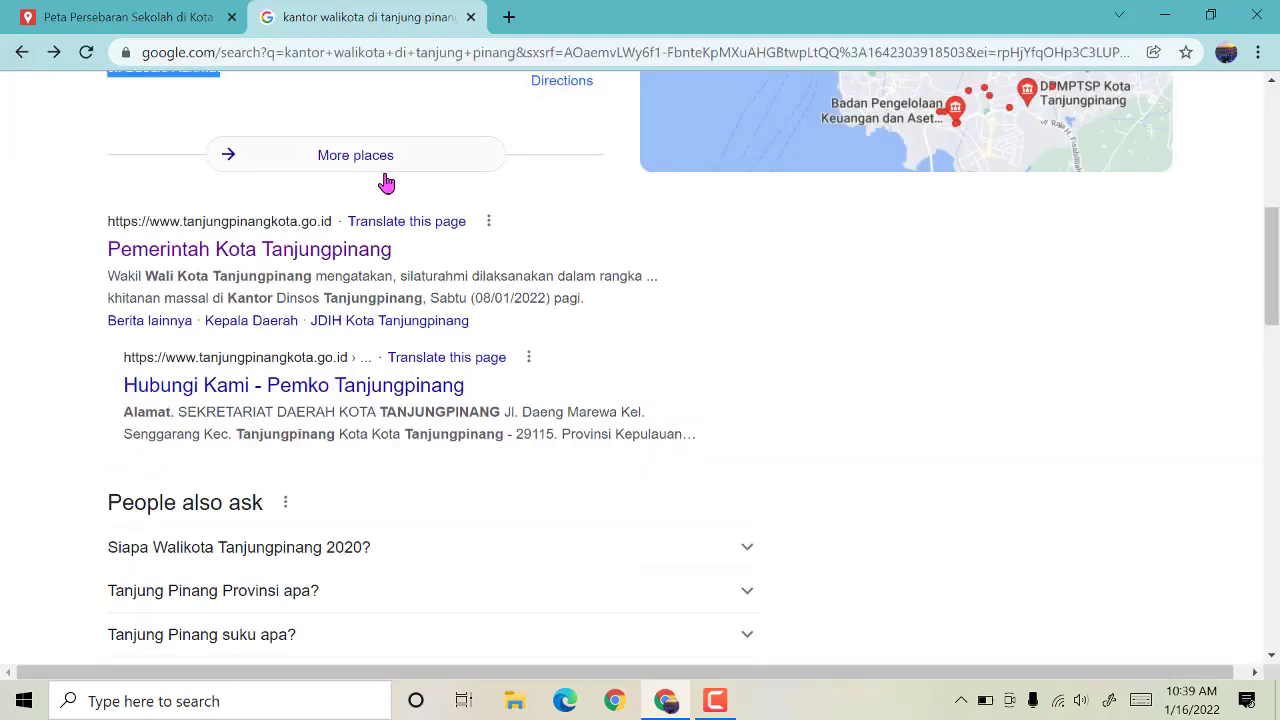
click(386, 180)
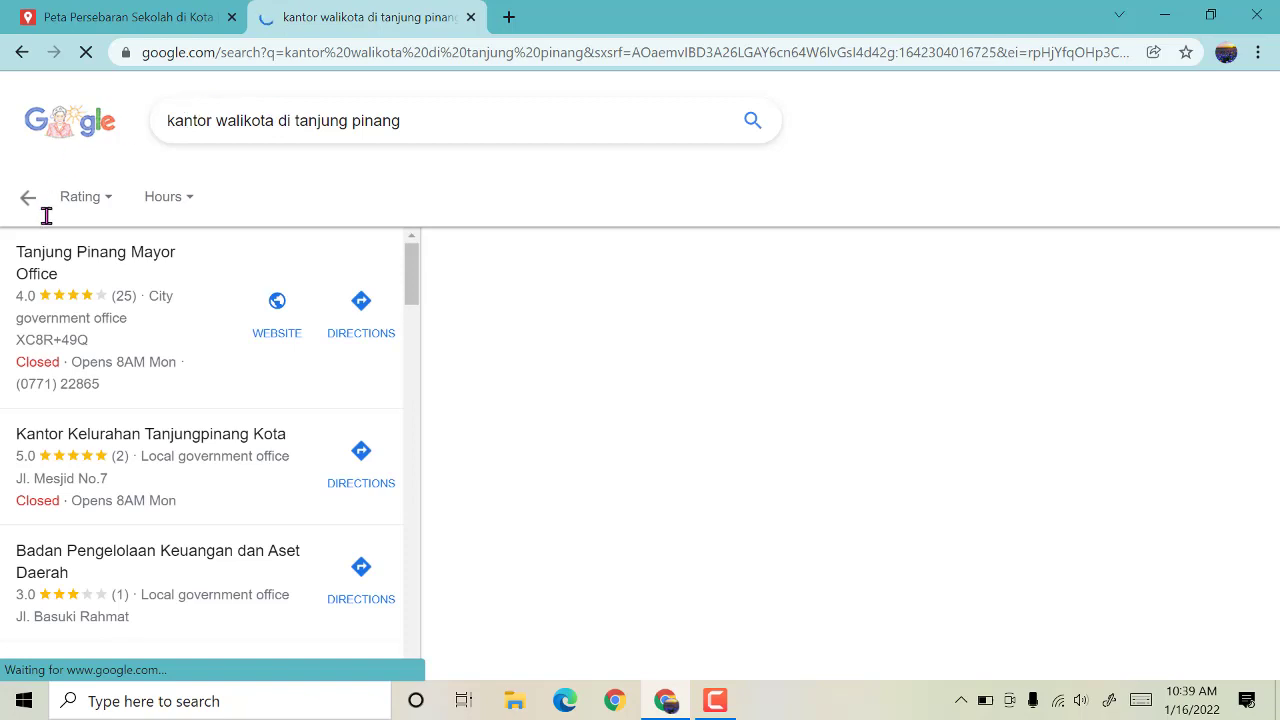
click(428, 126)
key(BackSpace)
key(BackSpace)
key(BackSpace)
key(BackSpace)
key(BackSpace)
key(BackSpace)
key(BackSpace)
key(BackSpace)
key(BackSpace)
key(BackSpace)
key(BackSpace)
key(BackSpace)
key(BackSpace)
key(BackSpace)
key(BackSpace)
key(BackSpace)
key(BackSpace)
key(BackSpace)
key(BackSpace)
key(BackSpace)
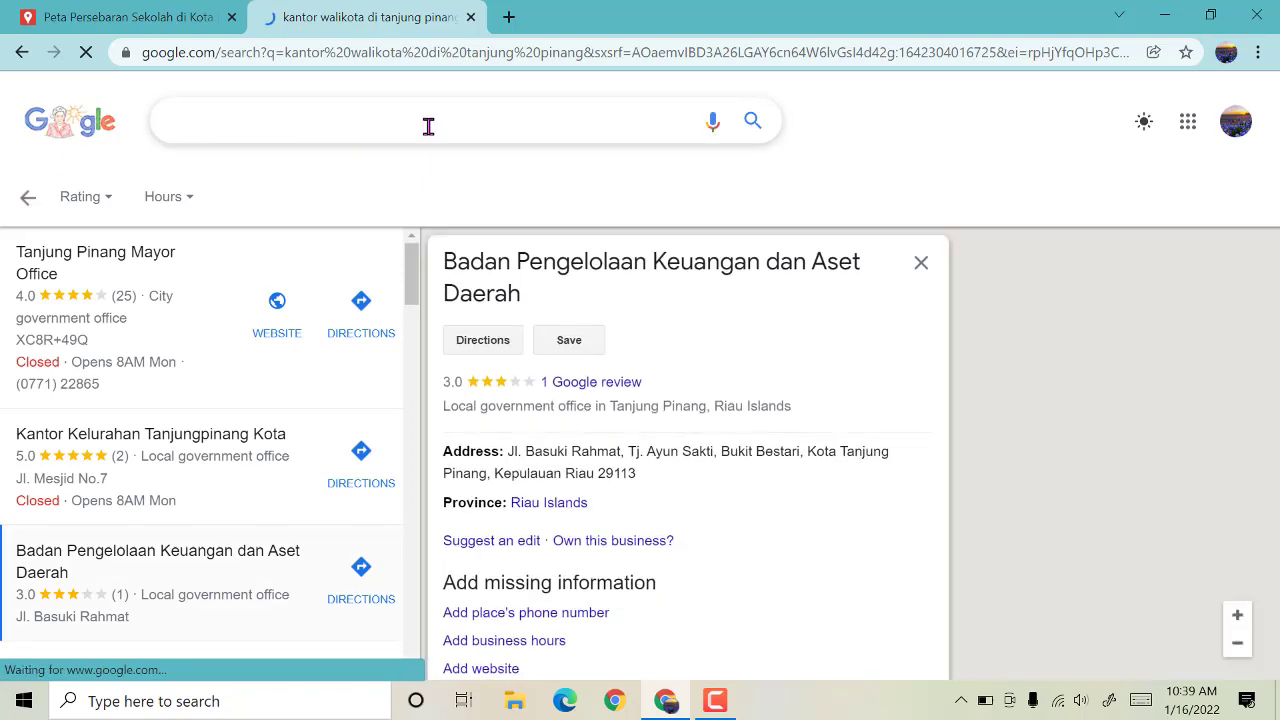
text(kab)
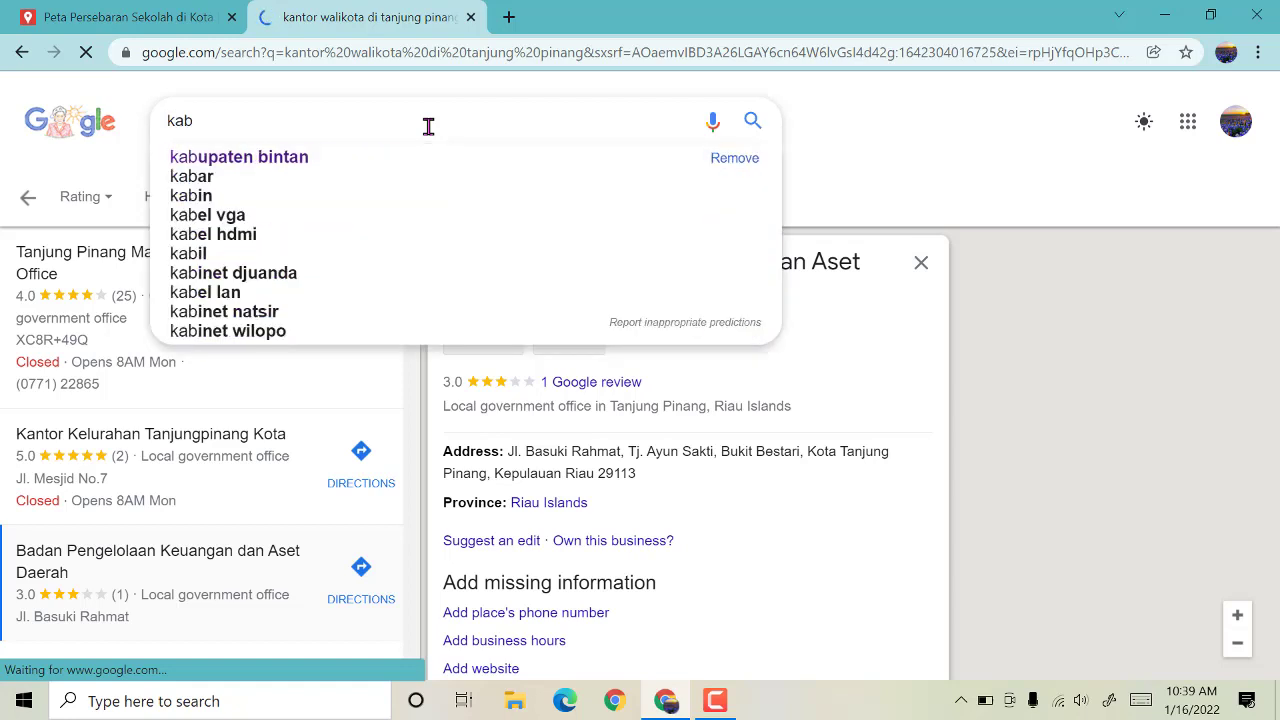
text( bintan)
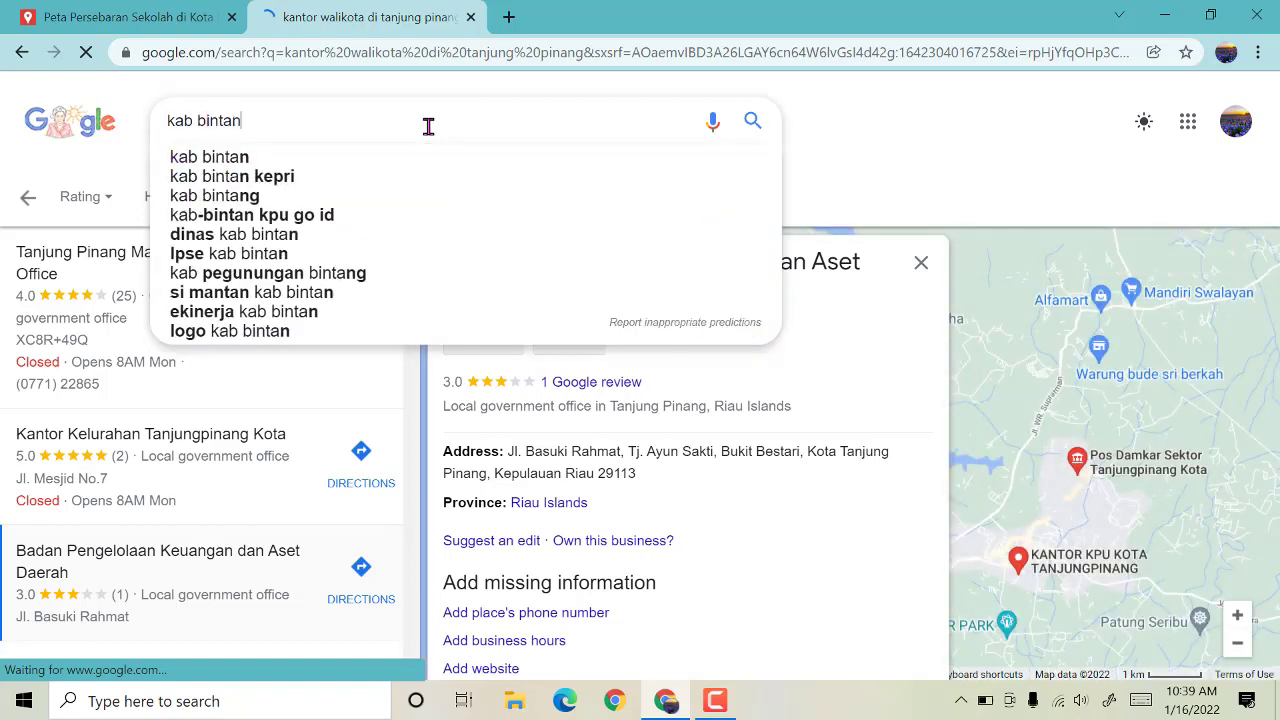
key(Return)
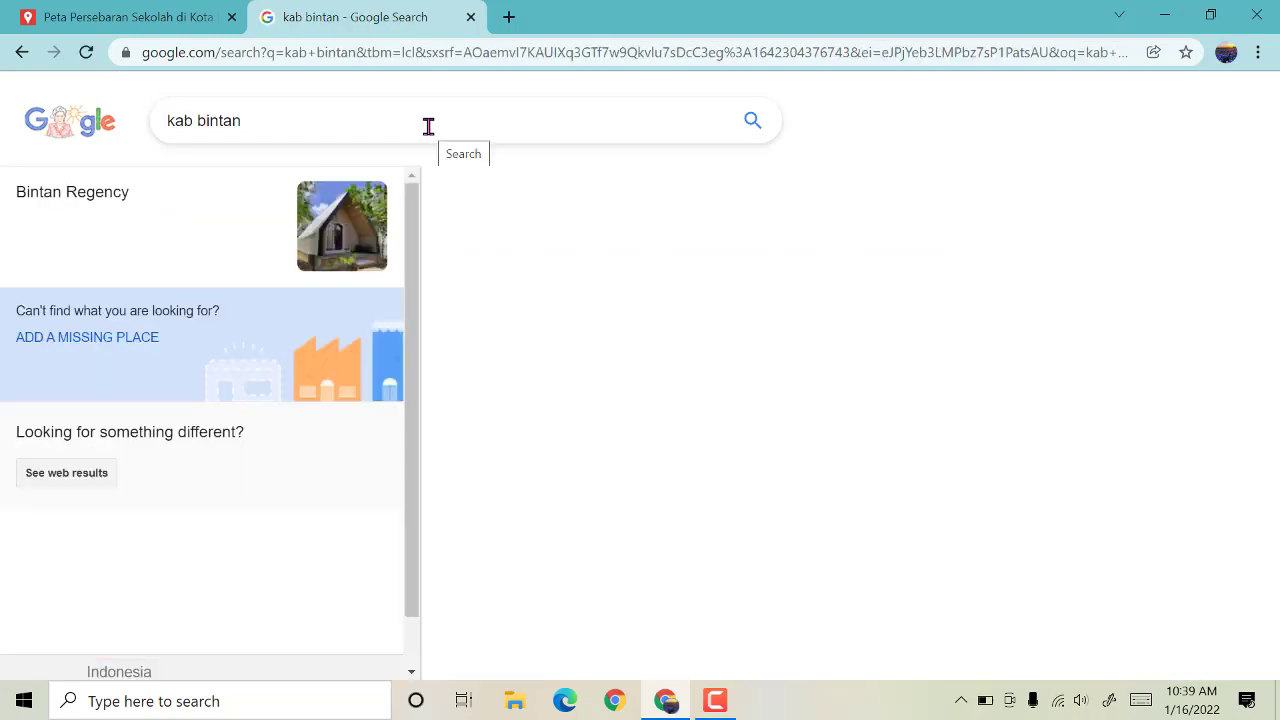
click(22, 52)
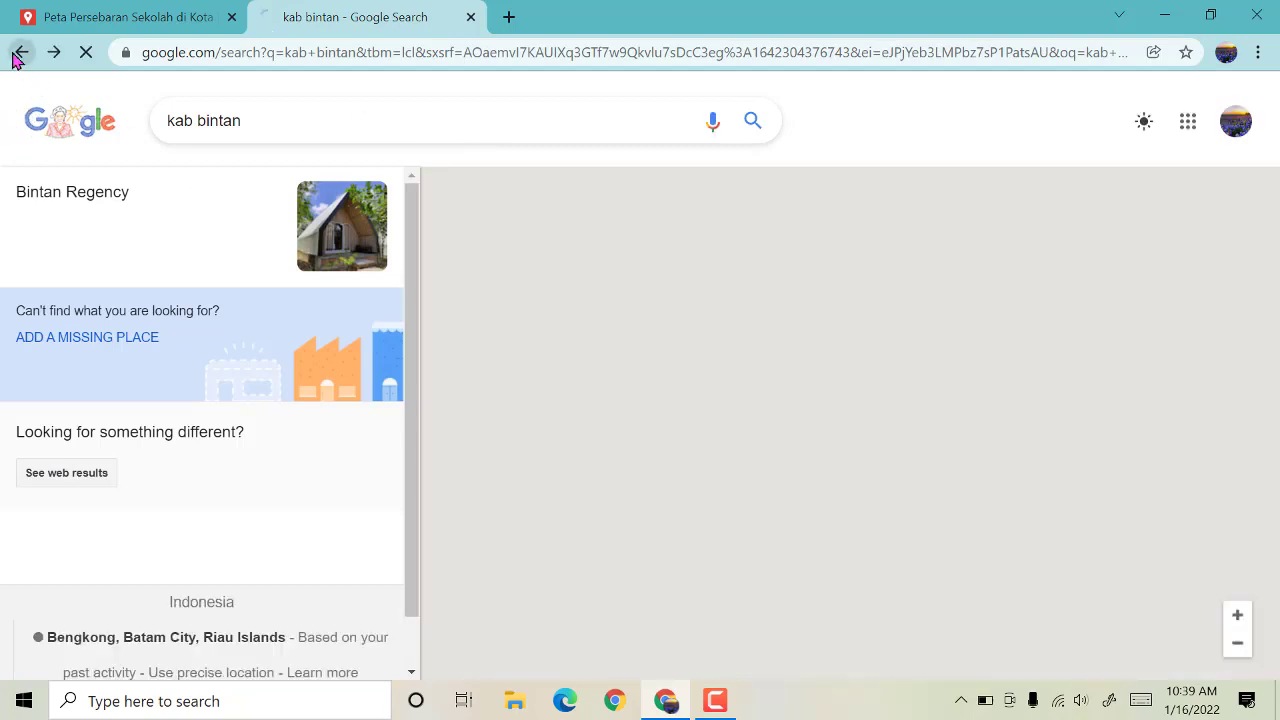
Step: Return to the map's browser tab, save the Kabupaten Bintan area's name and description, and close its info card
click(100, 10)
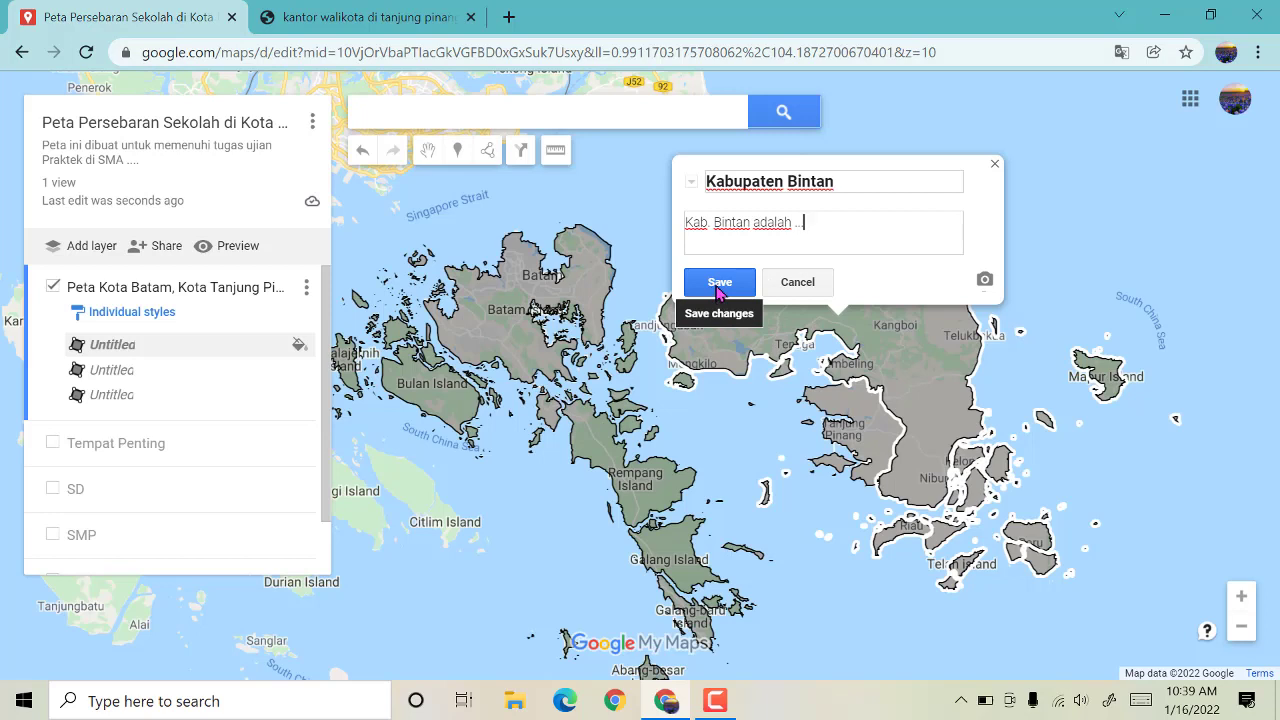
click(718, 284)
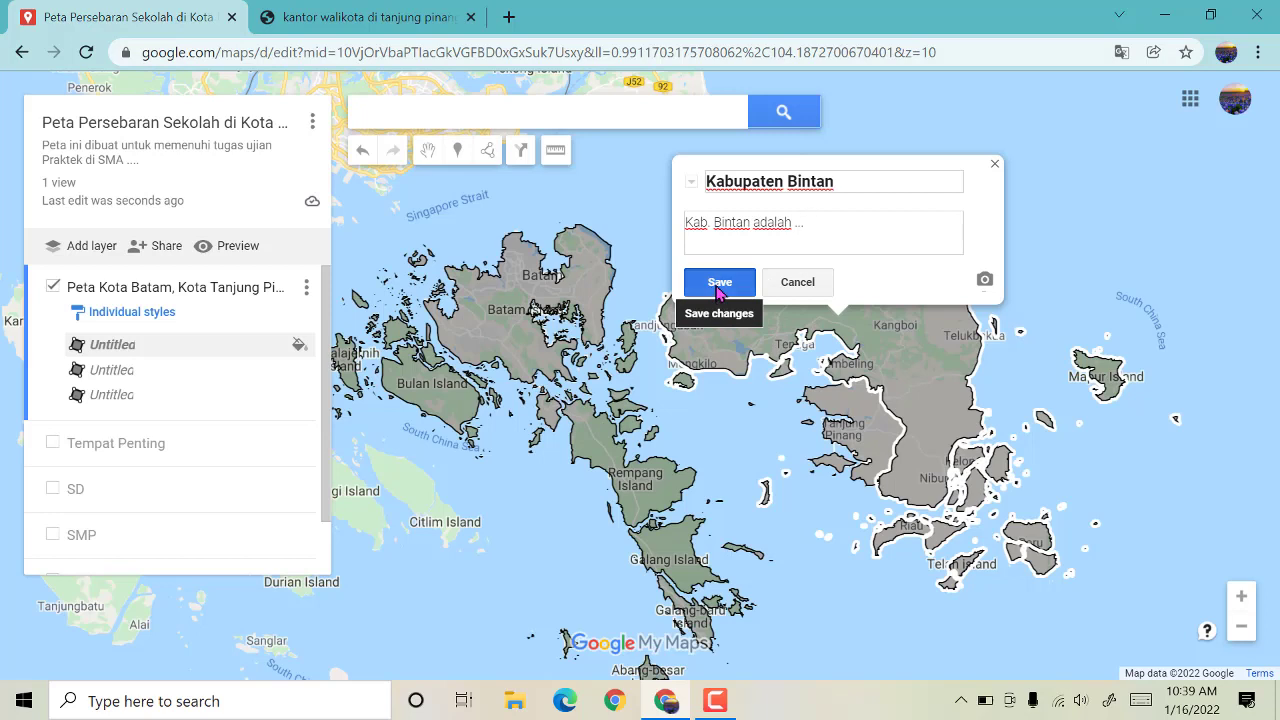
click(994, 162)
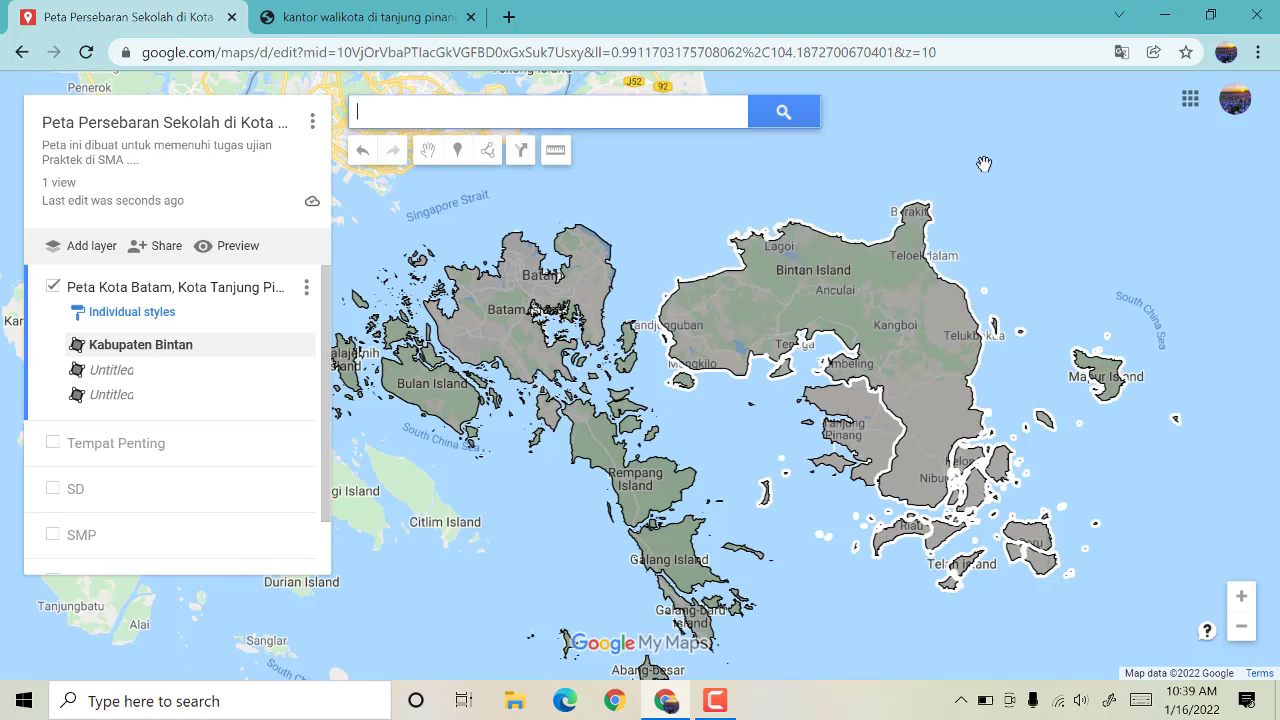
Step: Name the untitled Batam area "Kota Batam", describe it as "Kota batam adalah ...." and save it
click(147, 377)
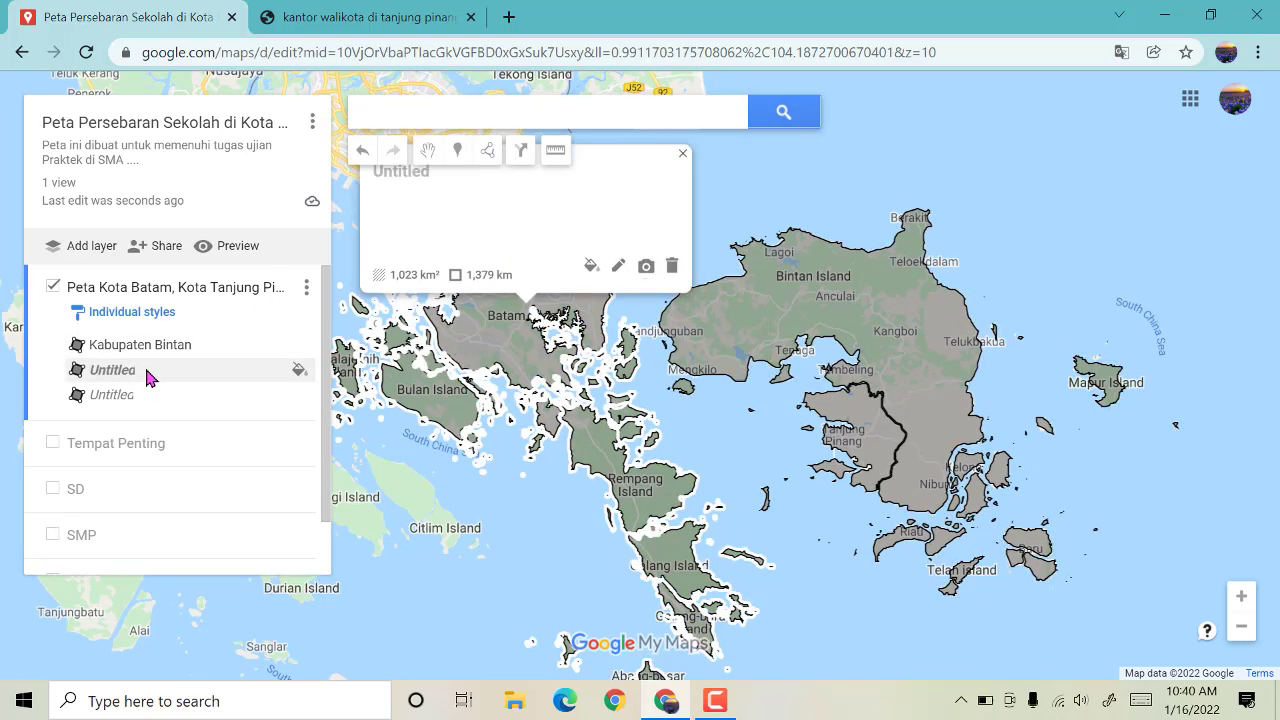
click(619, 268)
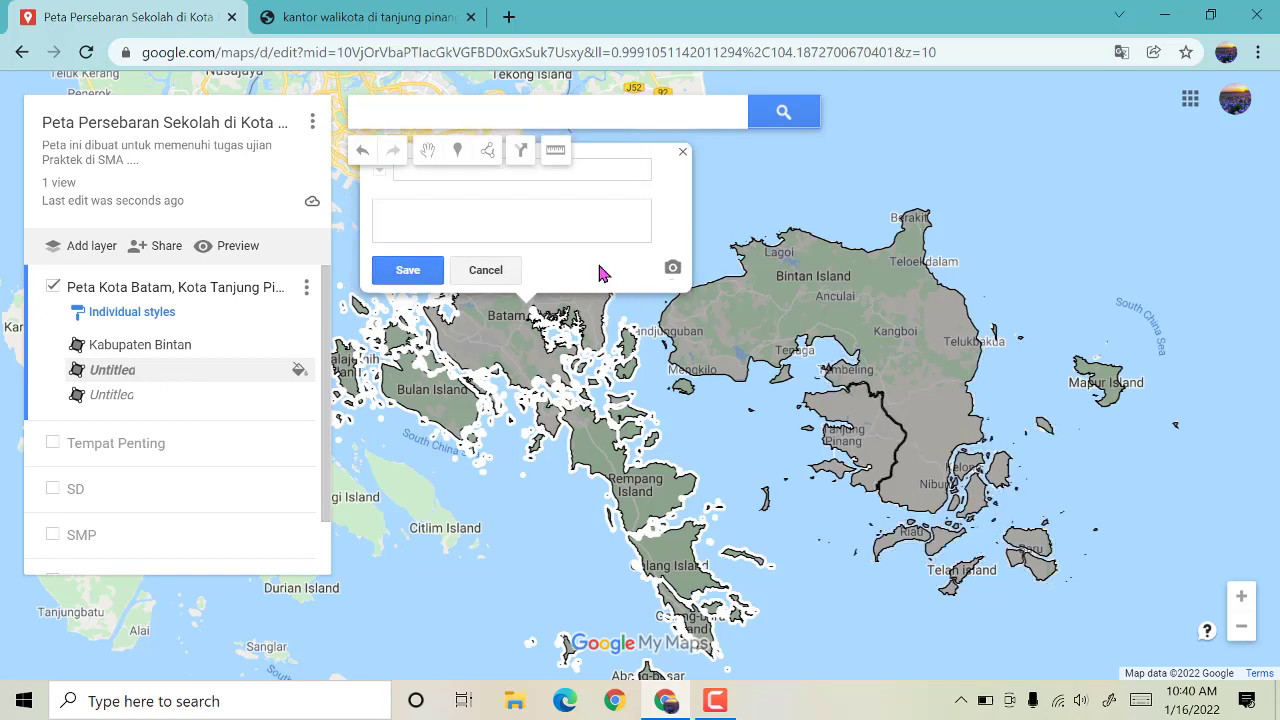
text(KOtaBatam)
click(481, 211)
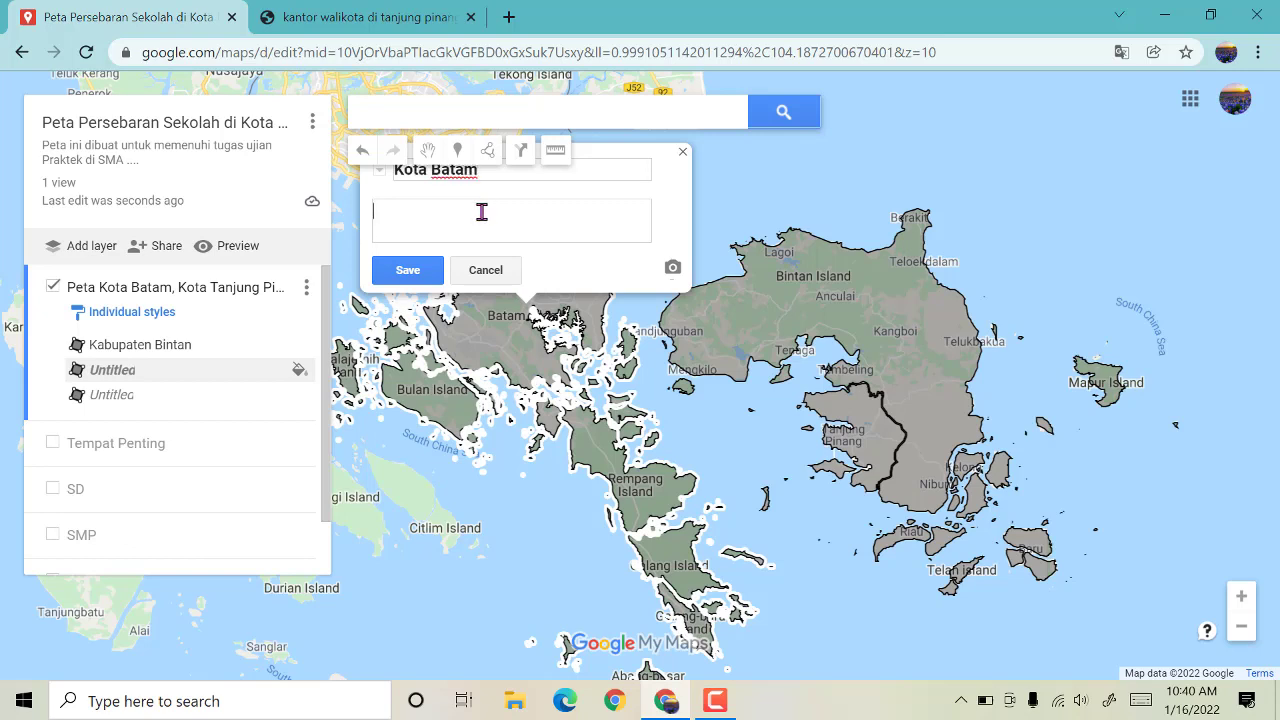
text(Kota batam adalah)
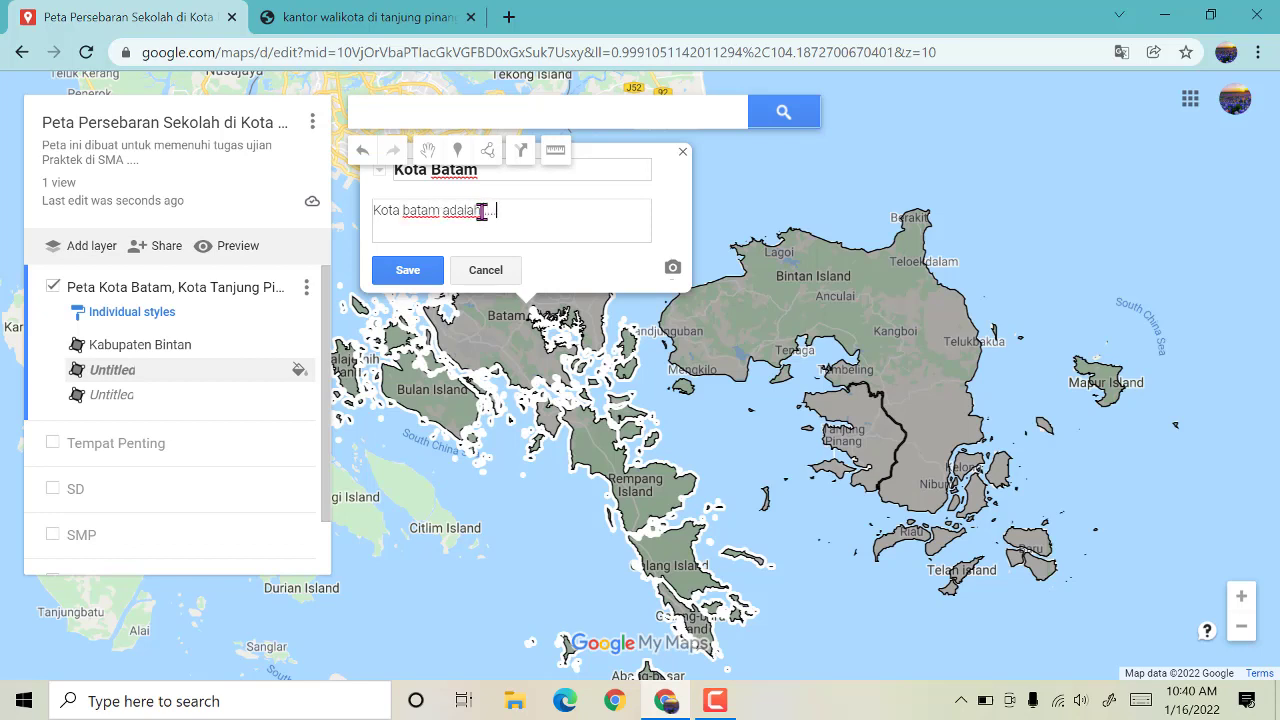
text( ...)
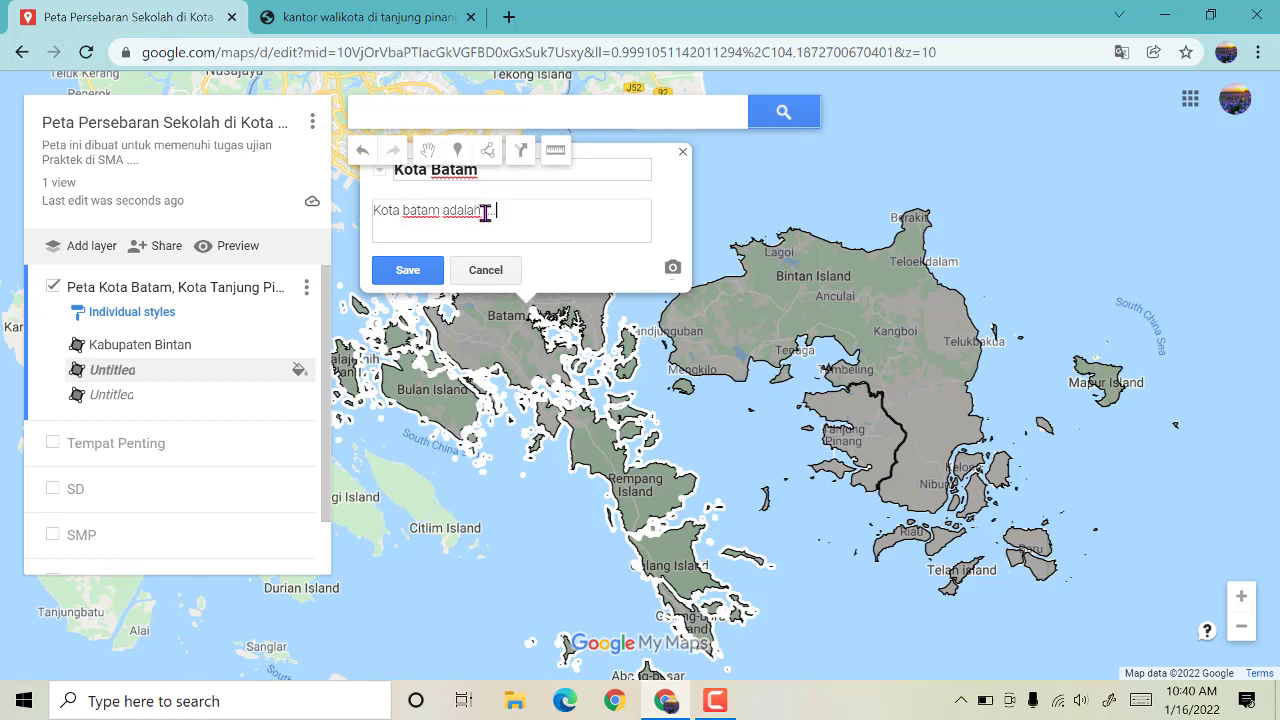
click(400, 272)
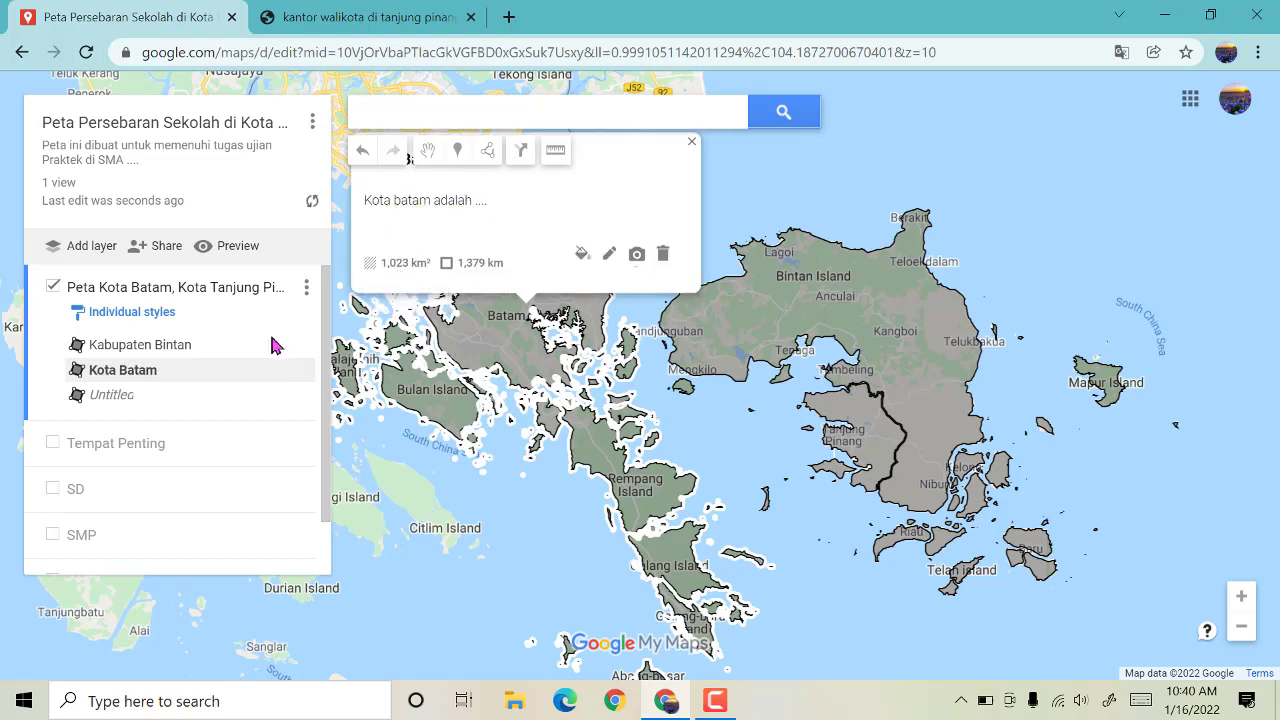
Step: Name the remaining untitled area "Kota Tanjung Pinang", describe it as "Kota Tanjung Pinang terletak di ....", save it and close its card
click(166, 400)
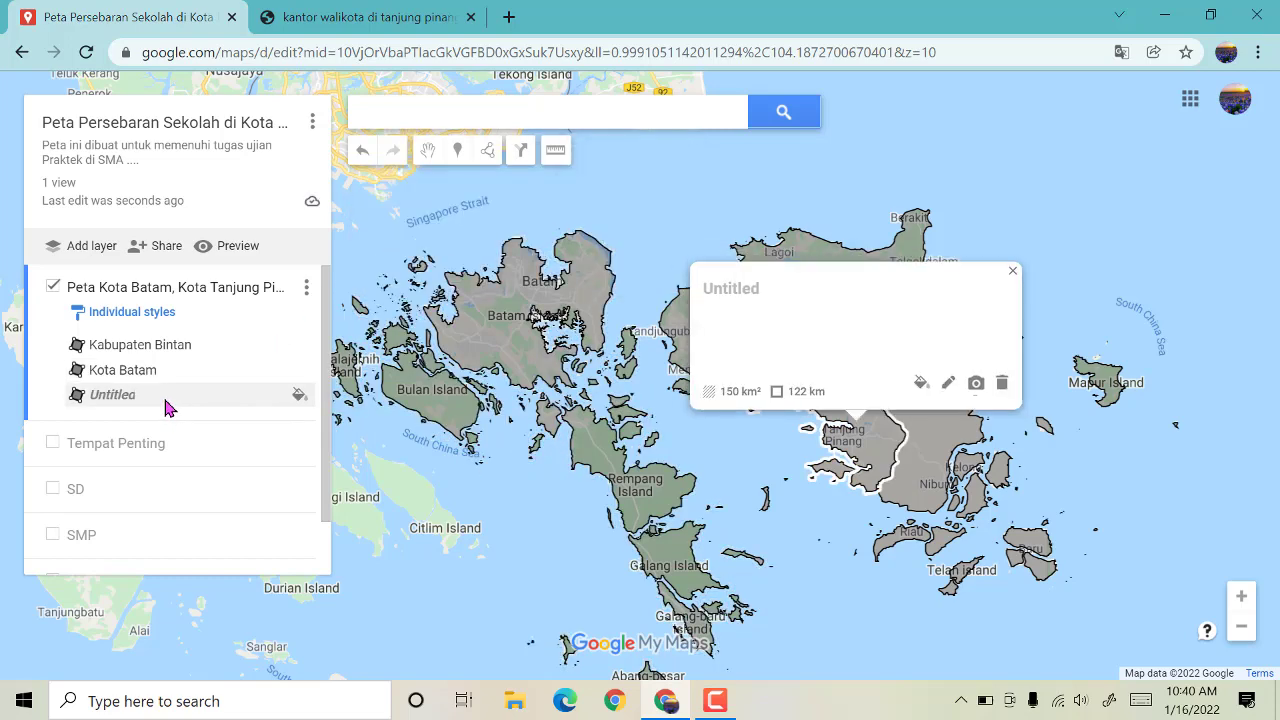
click(948, 384)
text(Kot)
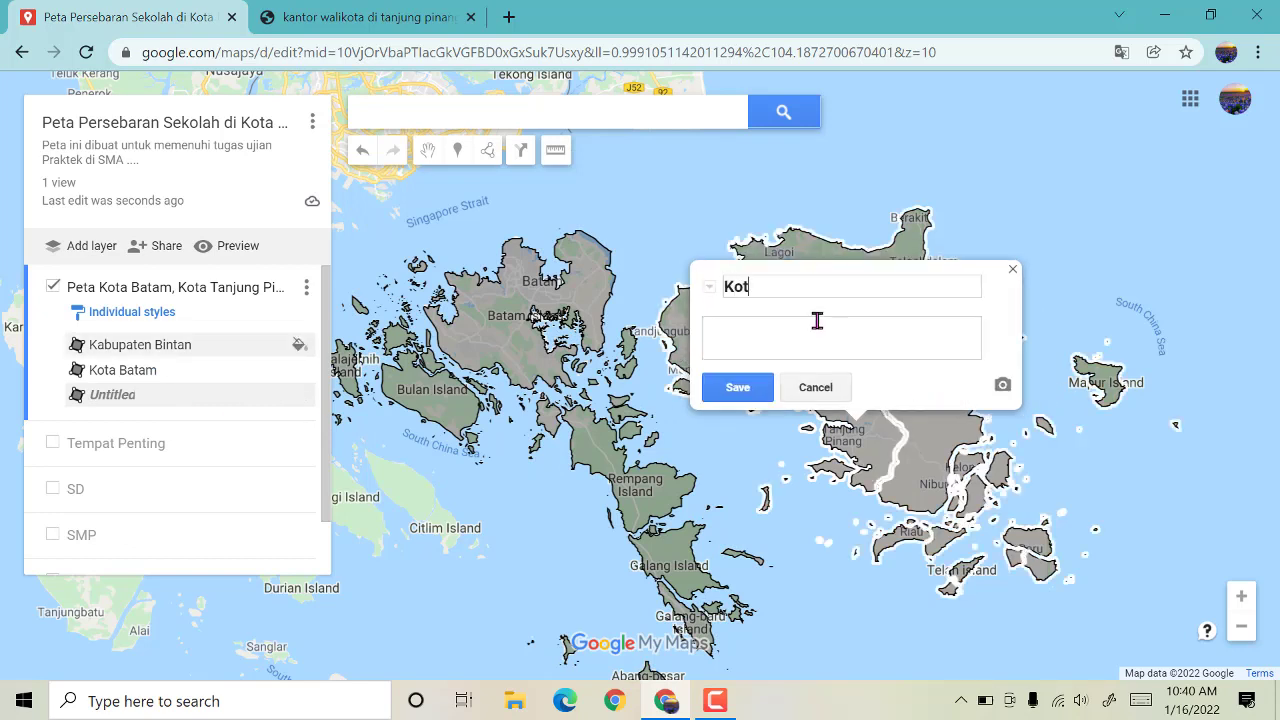
text(a Tanjung Piang)
key(BackSpace)
key(BackSpace)
text(nang)
click(819, 324)
text(Kota )
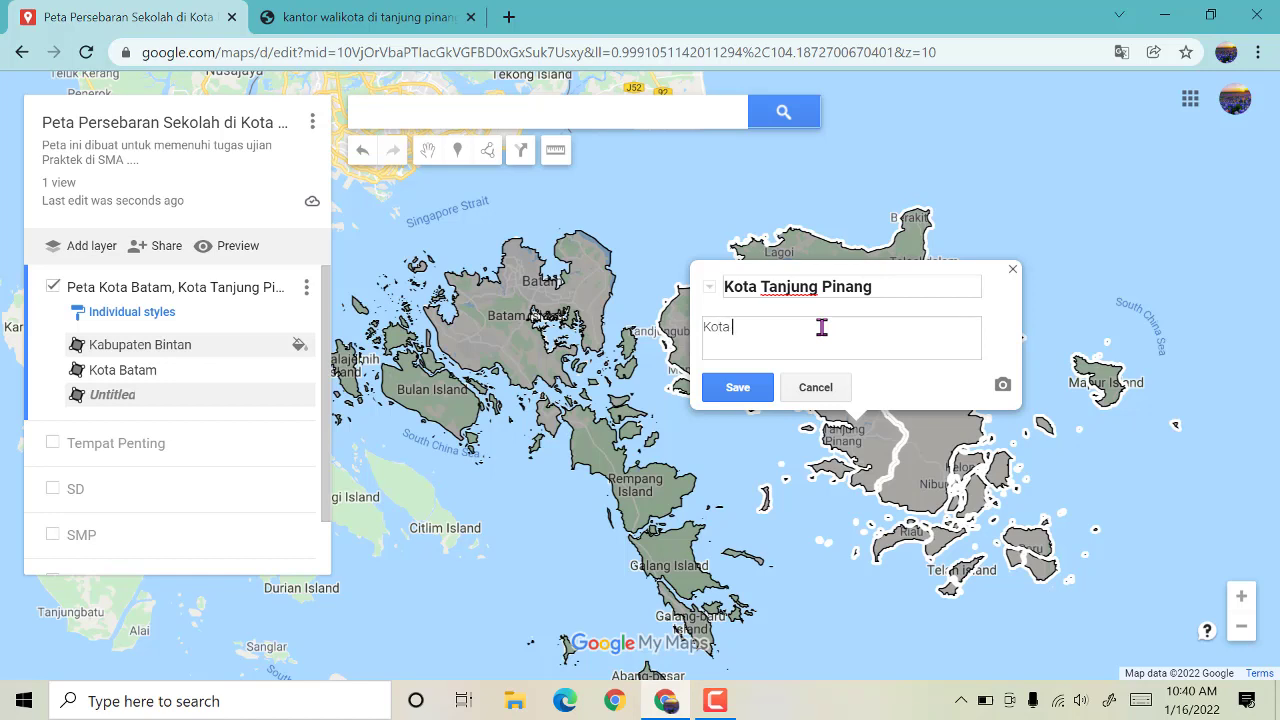
text(Tanjung Pinang terletak di ....)
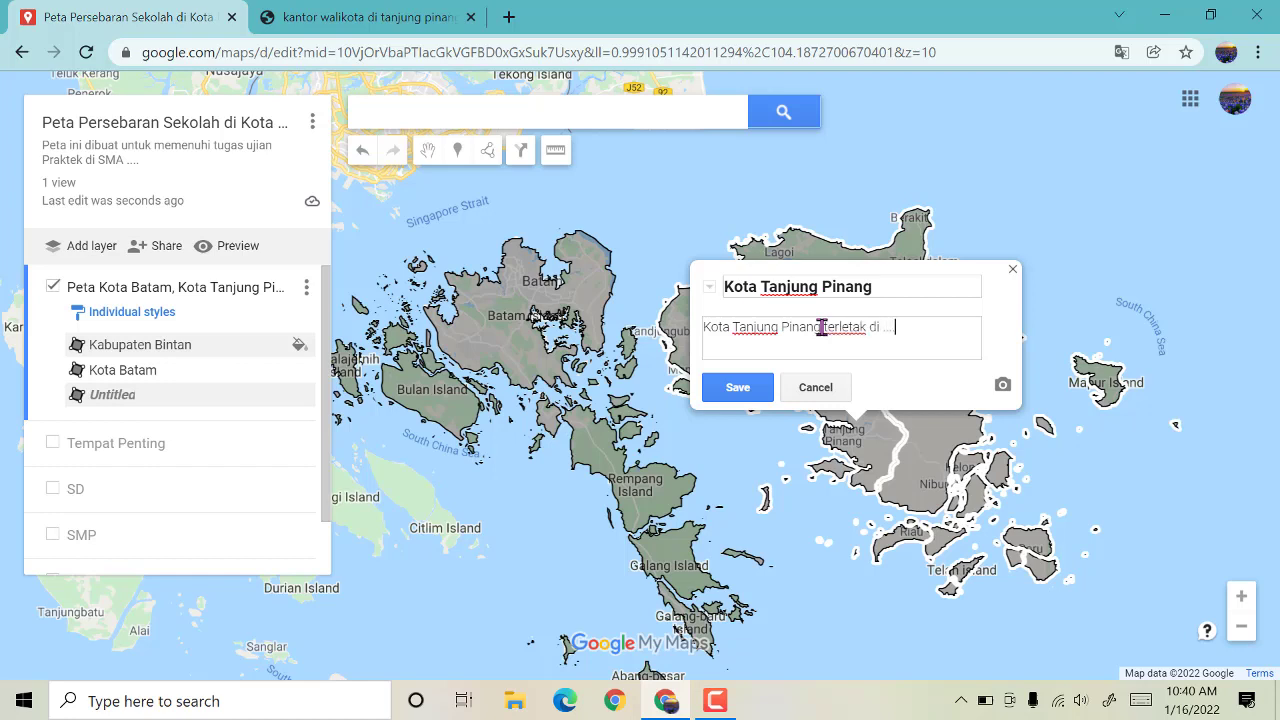
click(749, 391)
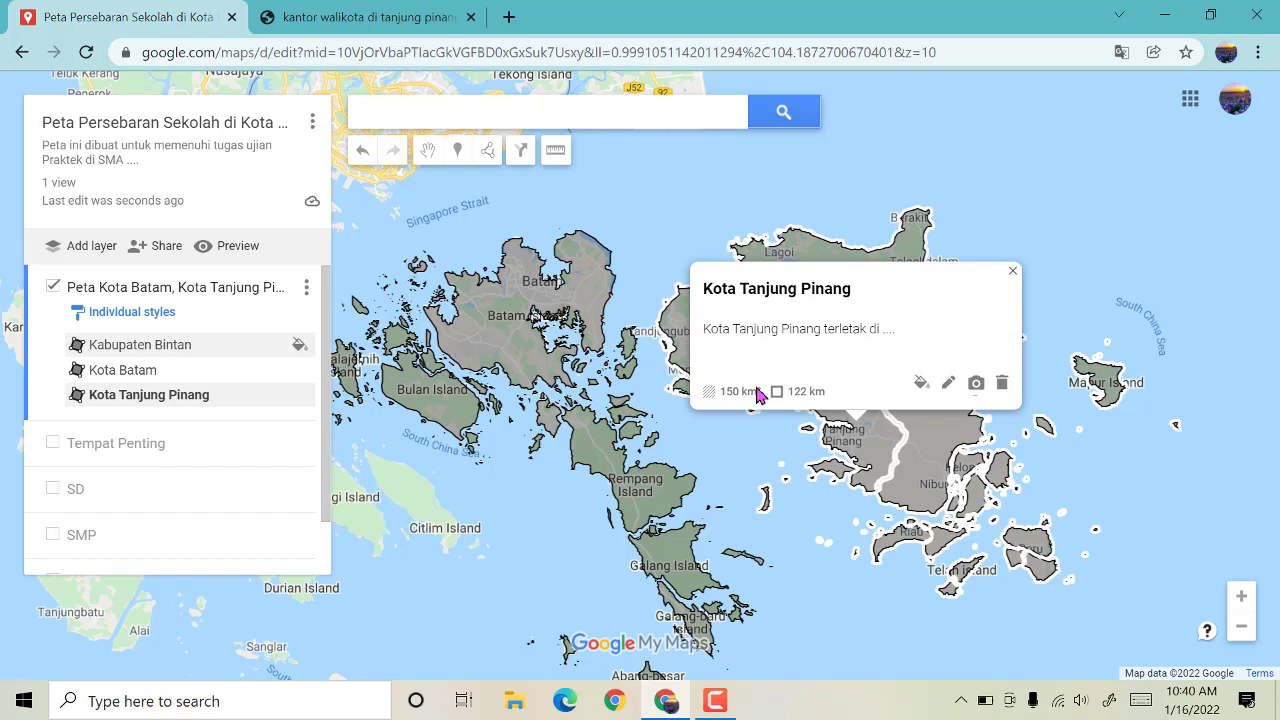
click(1012, 271)
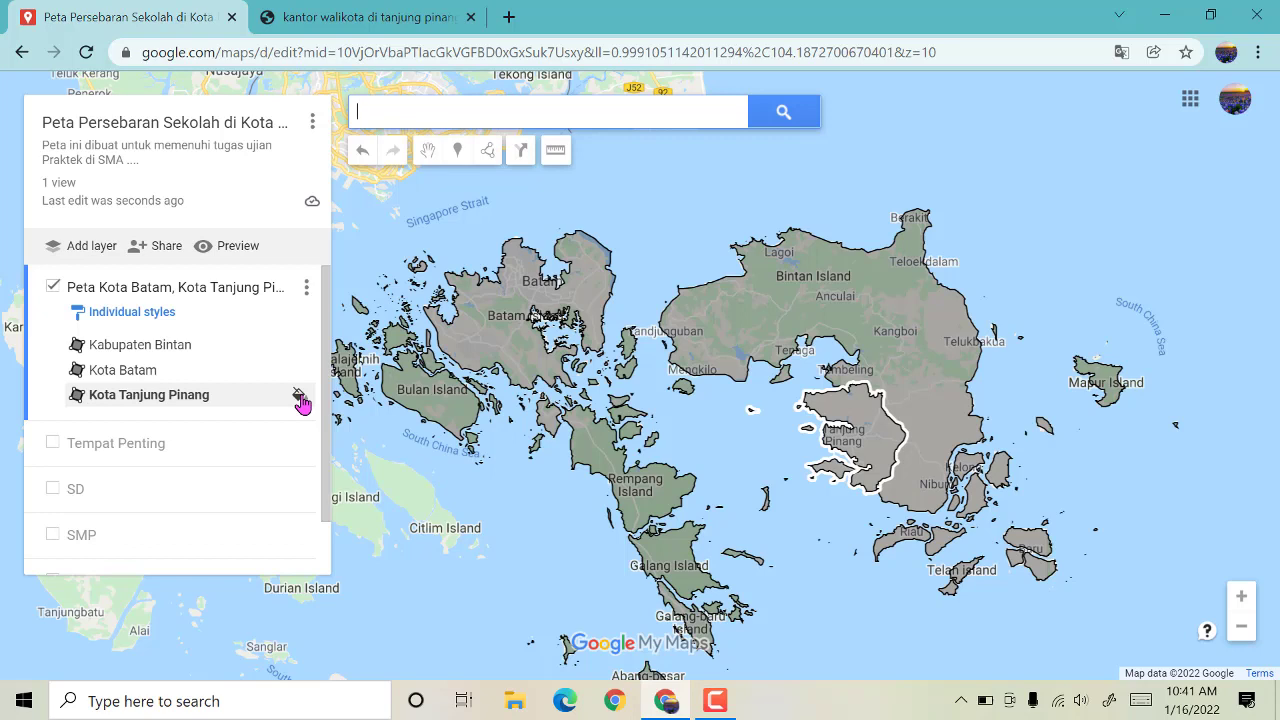
Step: Style the Kota Tanjung Pinang area light pink with a fully opaque fill and a slightly wider border, and close its info card
click(300, 400)
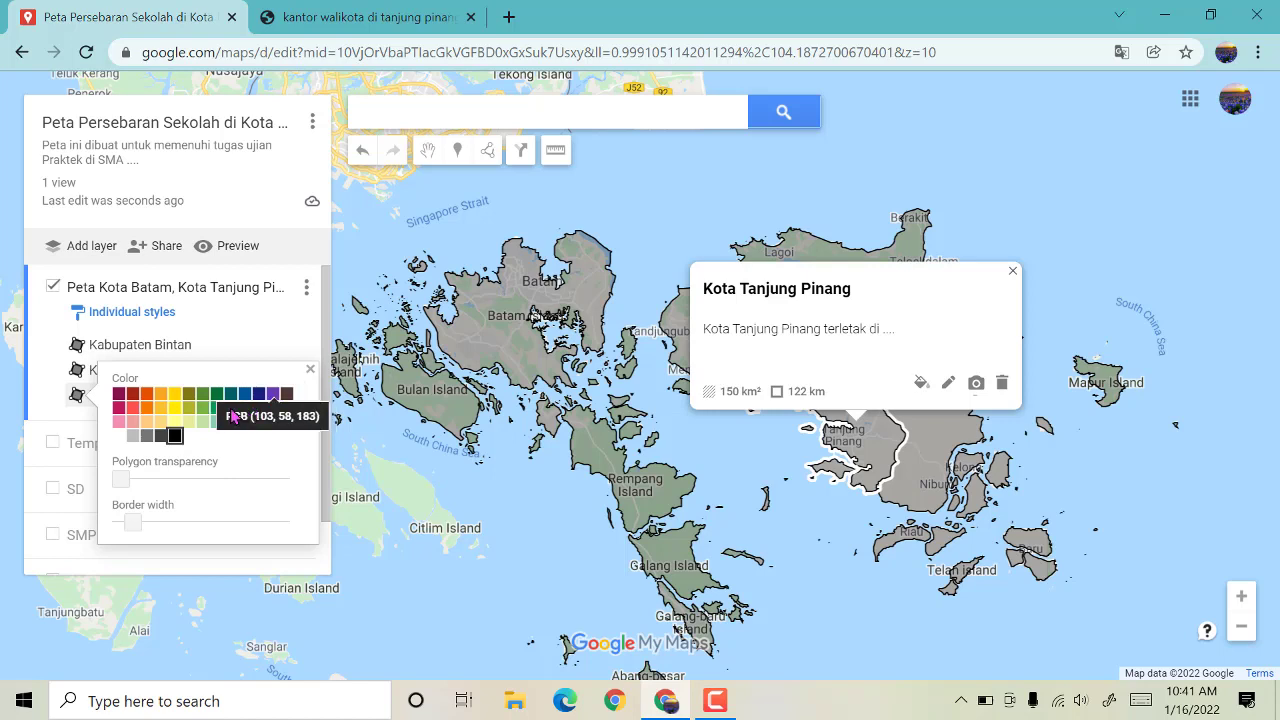
click(118, 424)
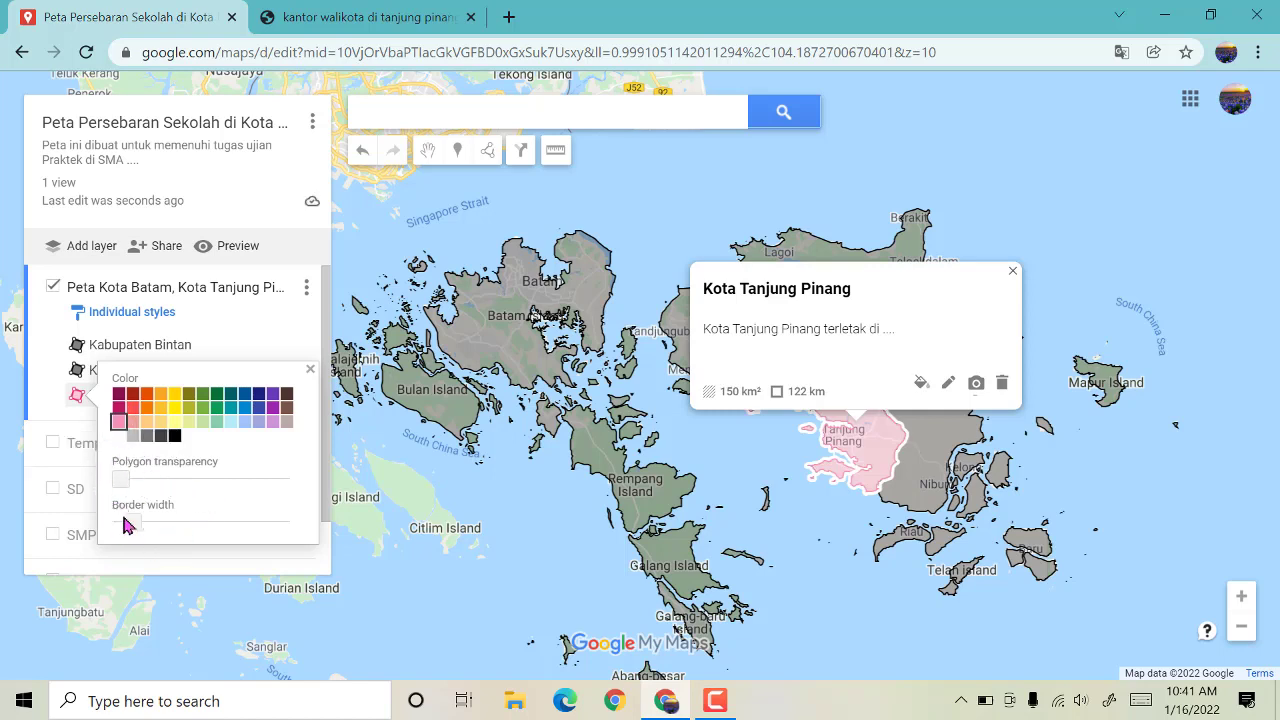
mouse_move(118, 482)
mouse_down()
mouse_move(150, 486)
mouse_move(120, 485)
mouse_up()
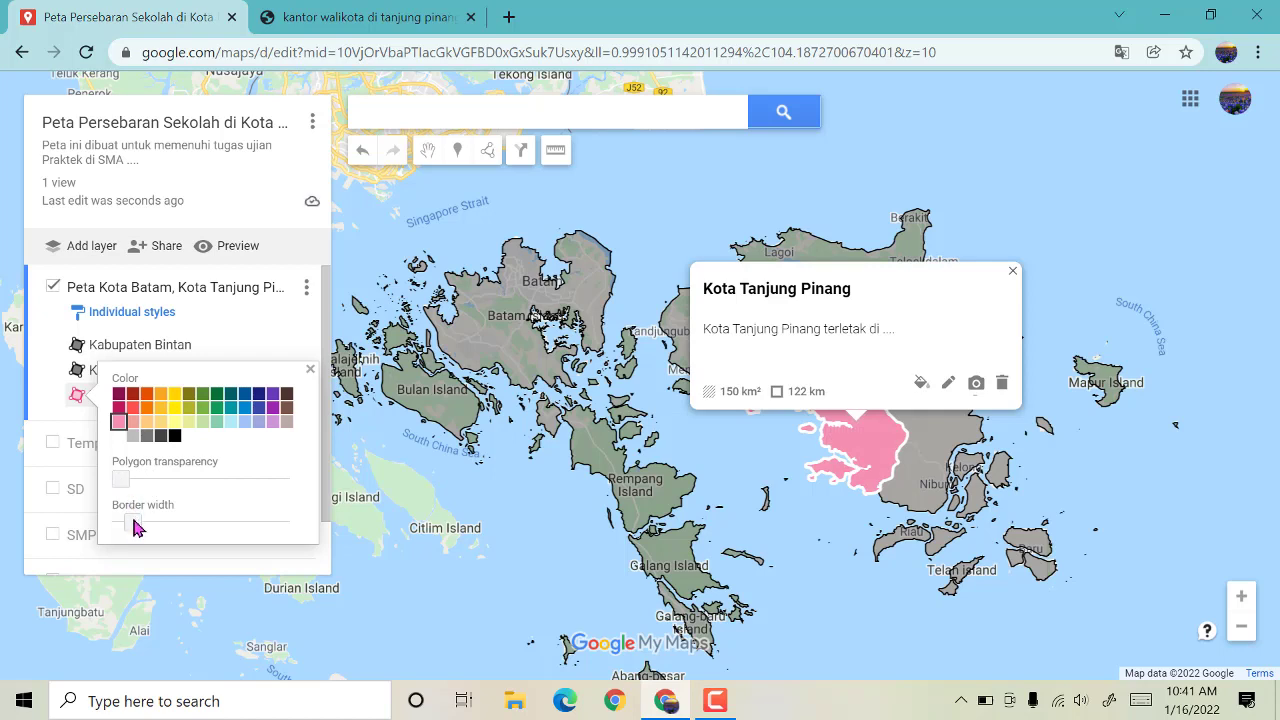
mouse_move(137, 528)
mouse_down()
mouse_move(298, 541)
mouse_move(100, 528)
mouse_move(137, 528)
mouse_up()
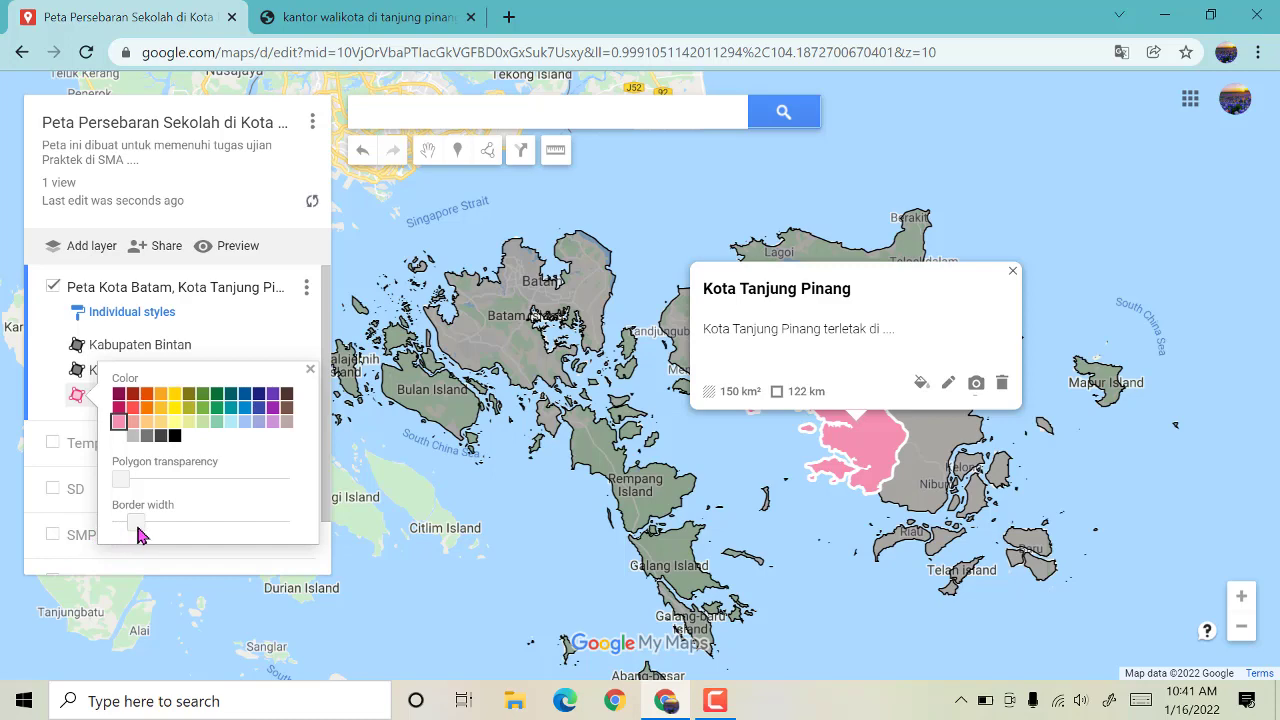
click(310, 370)
click(1012, 272)
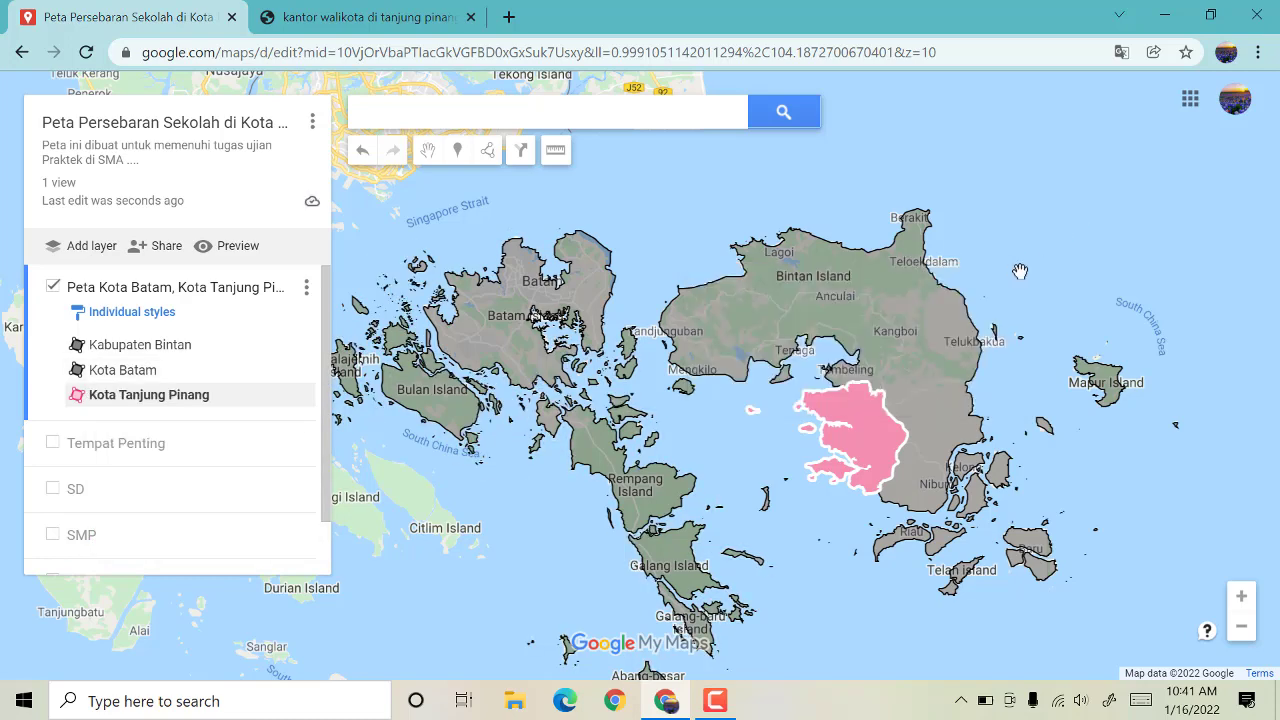
Step: Style the Kota Batam area dark purple with a mostly opaque fill and a thin border
click(141, 372)
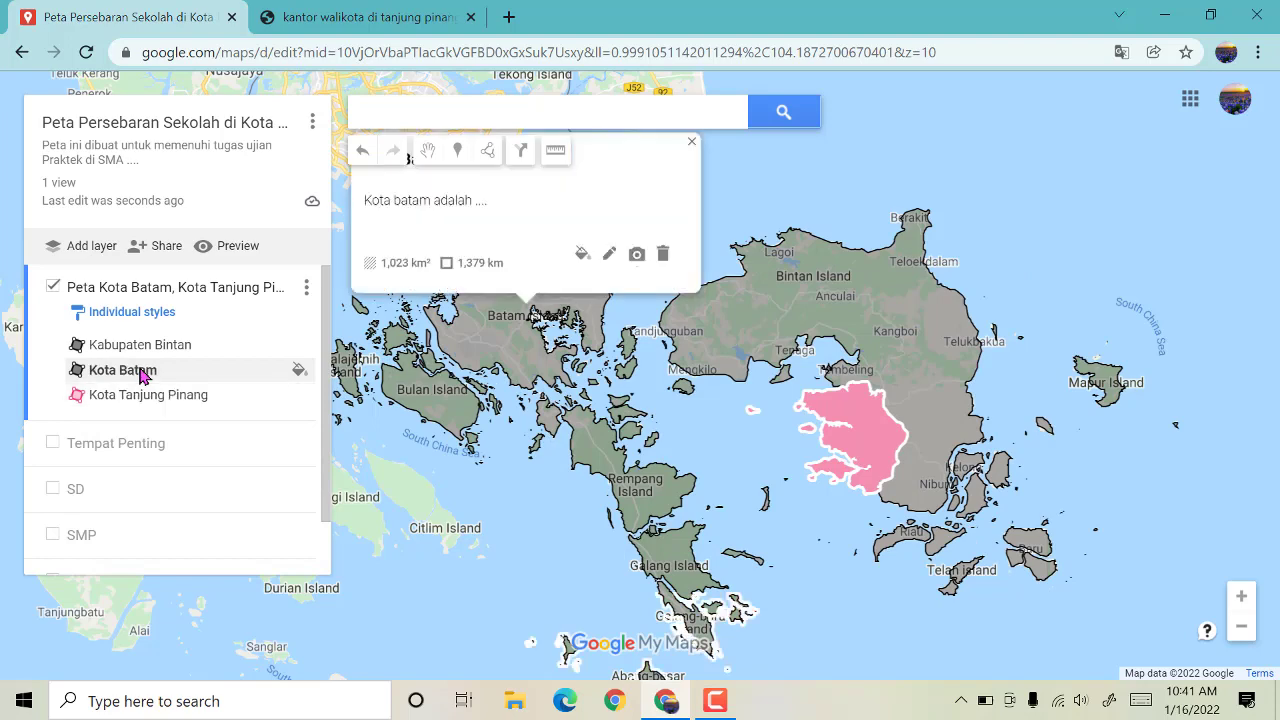
click(298, 371)
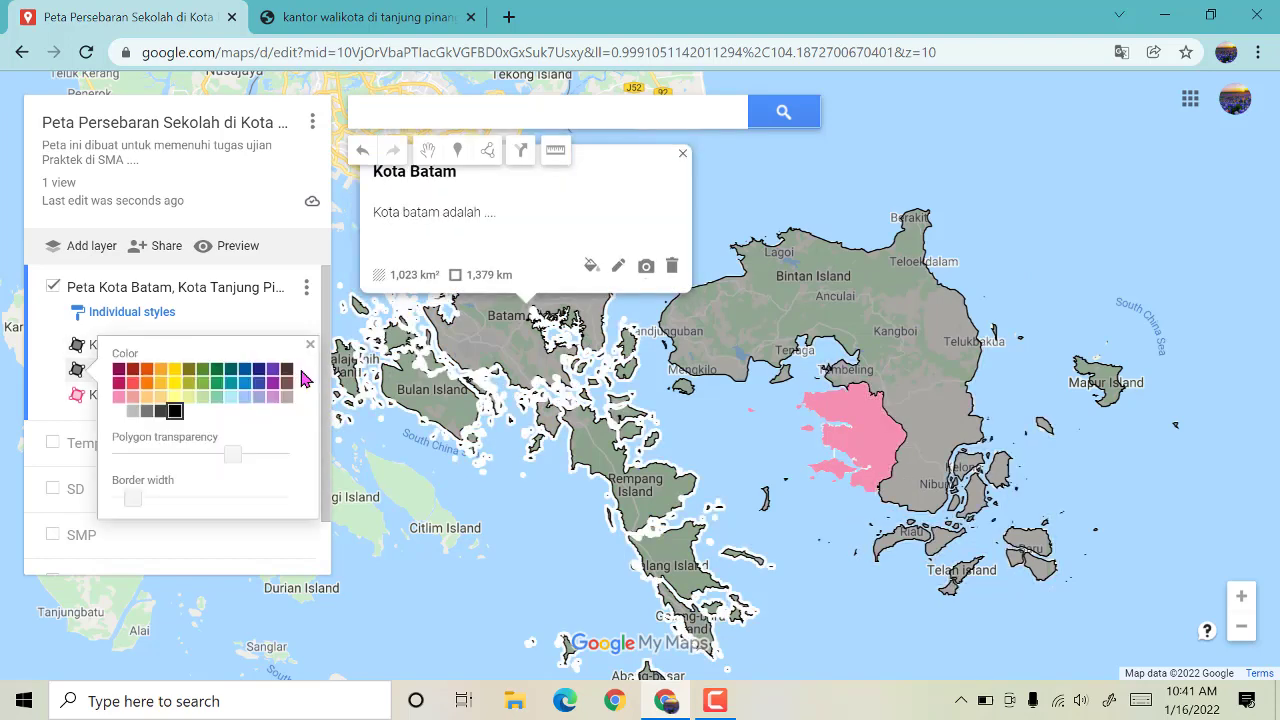
drag(229, 457, 154, 456)
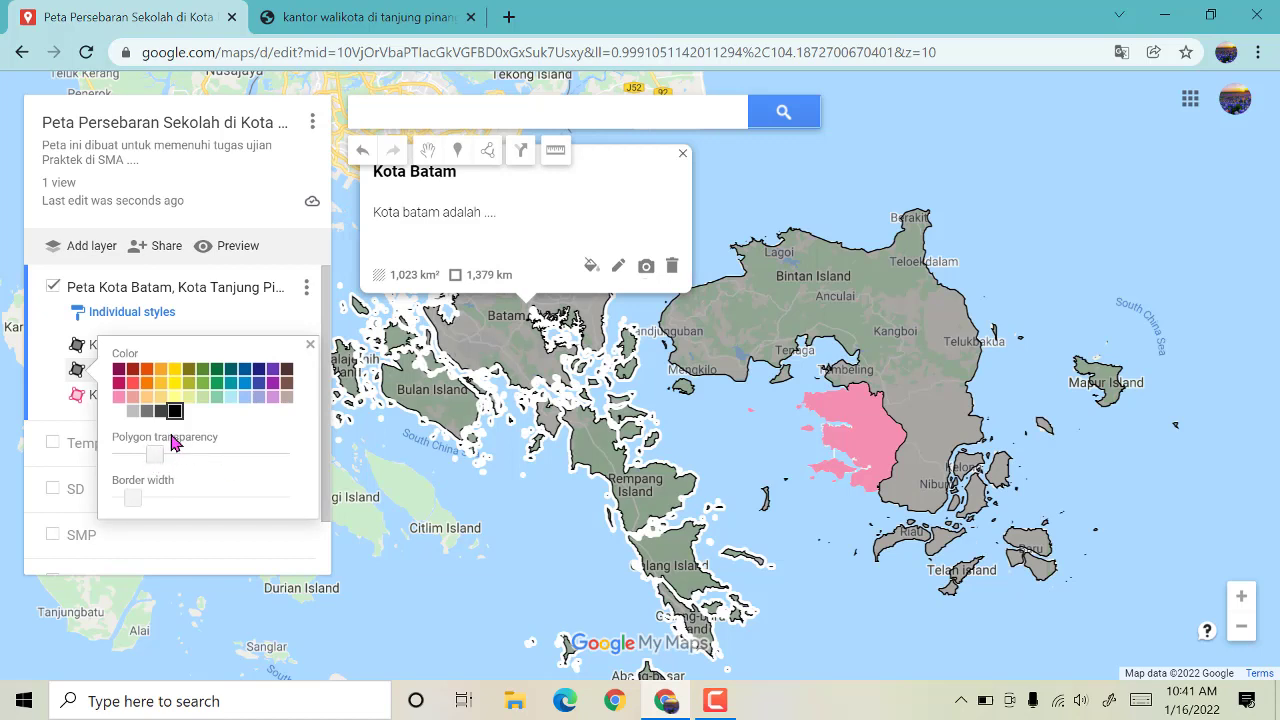
click(274, 371)
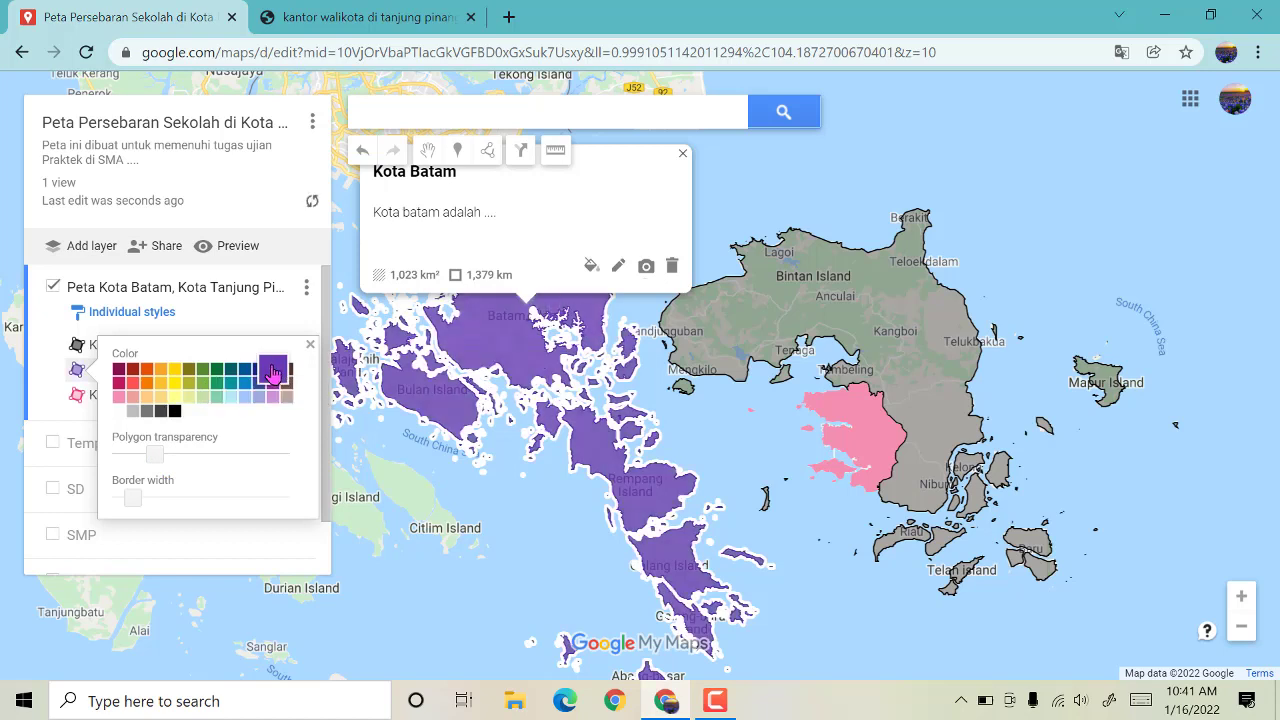
mouse_move(133, 497)
mouse_down()
mouse_move(257, 509)
mouse_move(125, 508)
mouse_up()
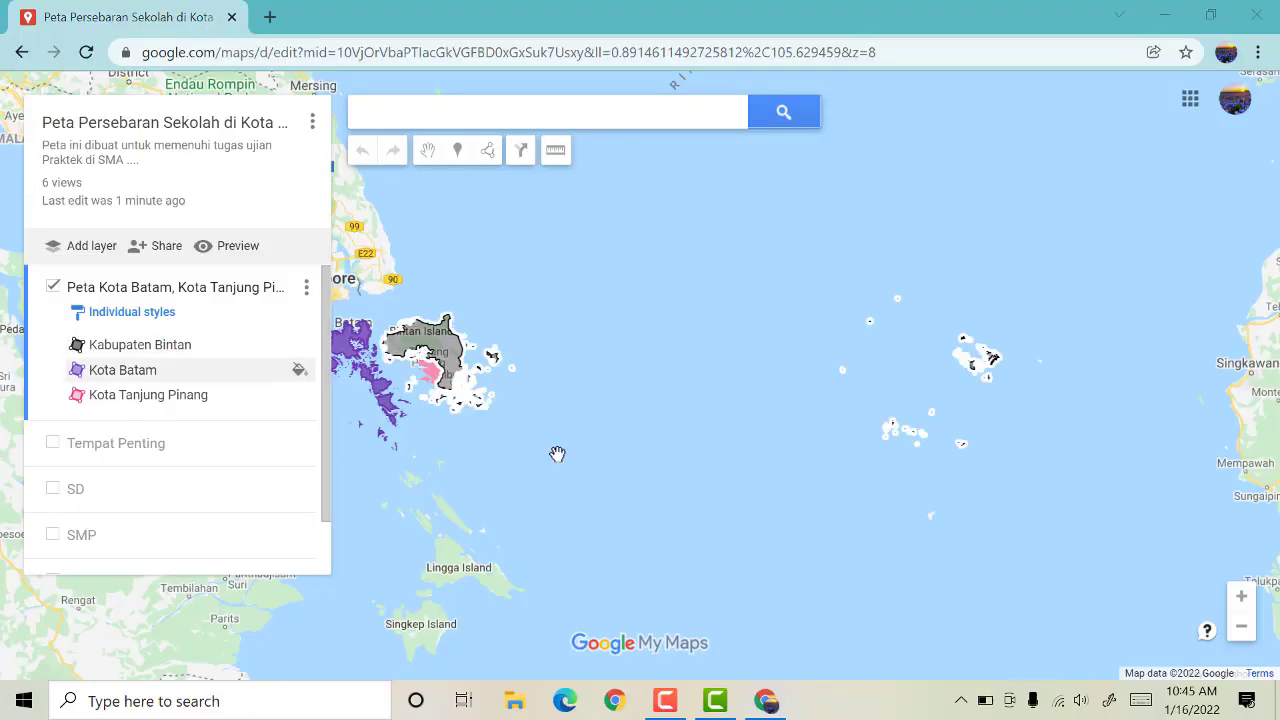
Step: Style the Kabupaten Bintan area green with a mostly opaque fill, and close its info card
scroll(541, 426, up, 2)
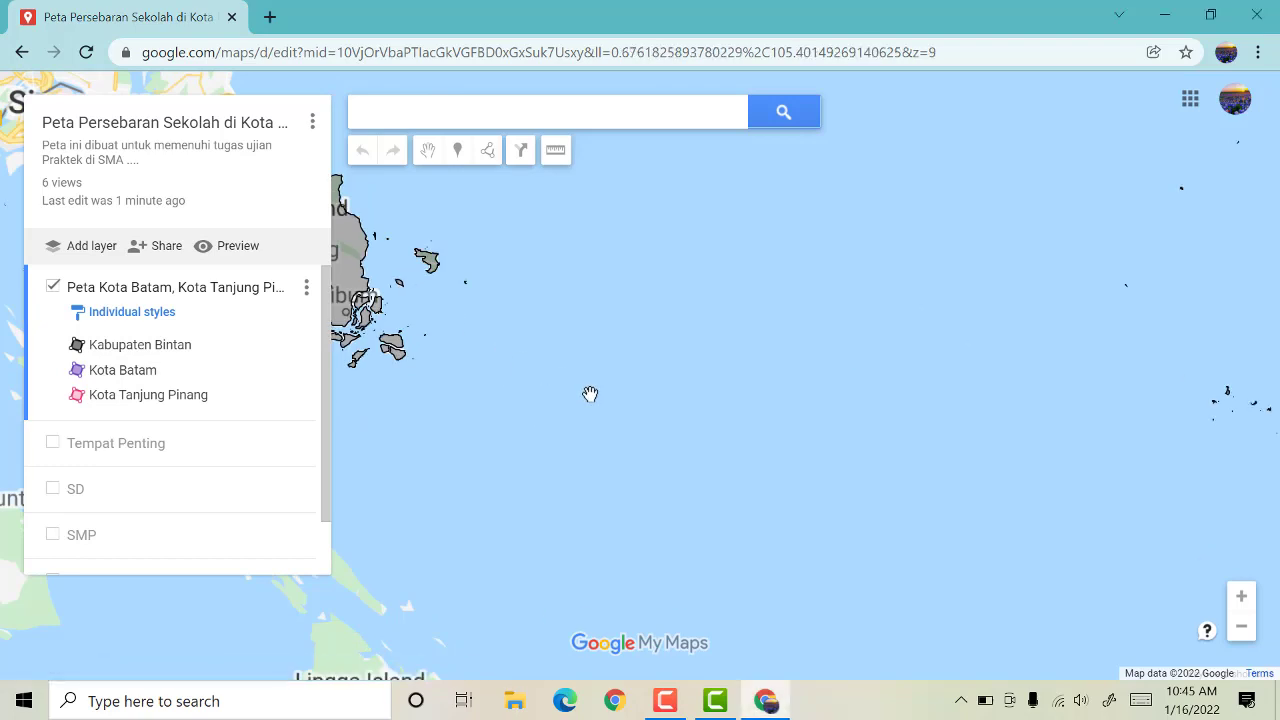
drag(812, 532, 880, 503)
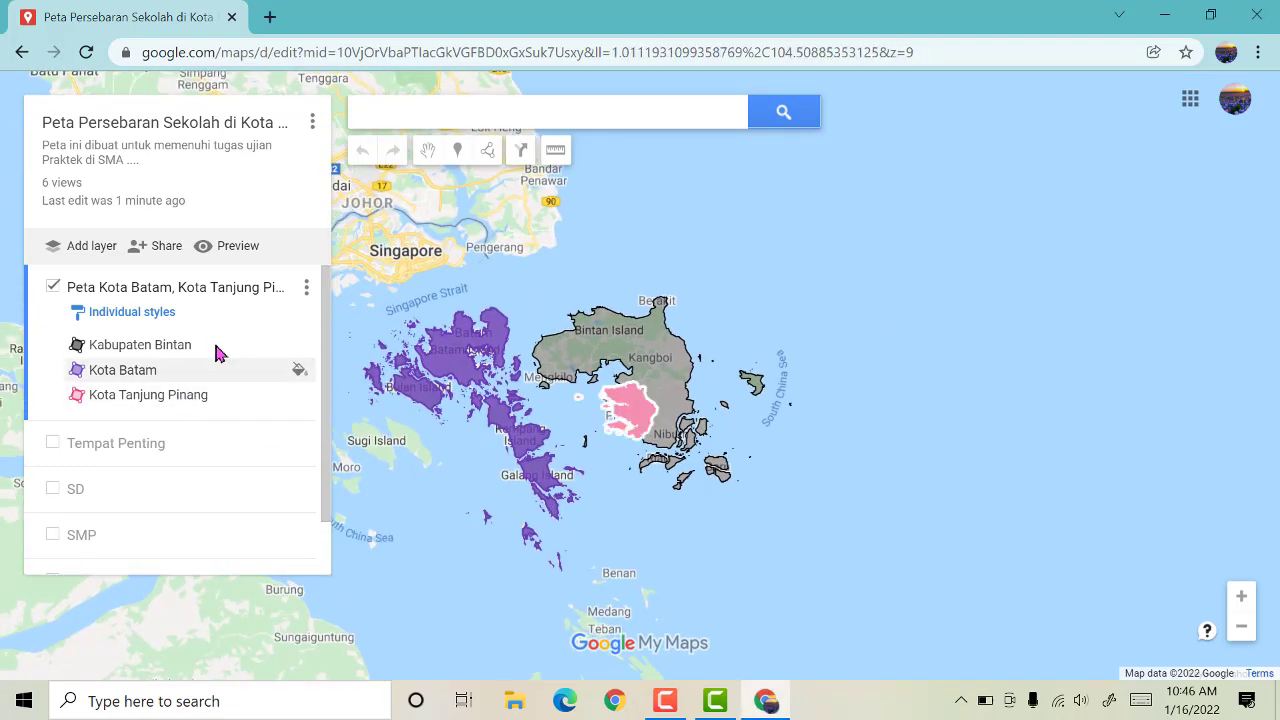
click(299, 349)
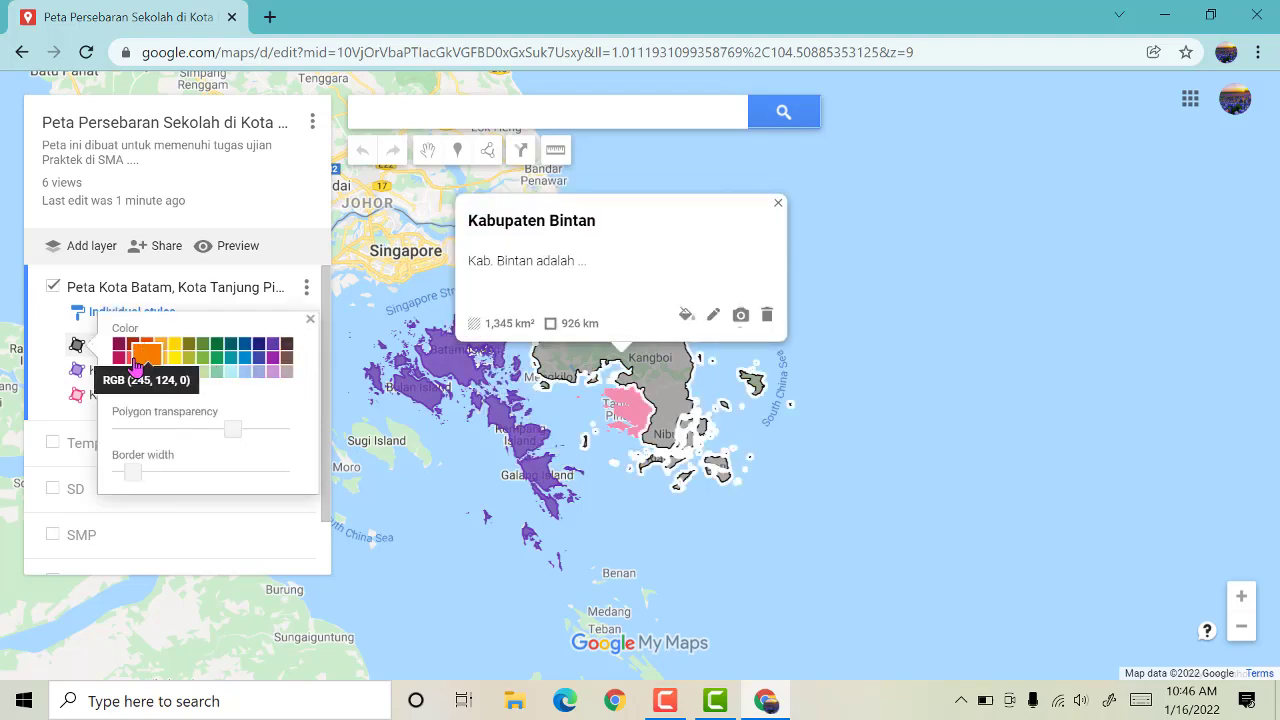
click(213, 365)
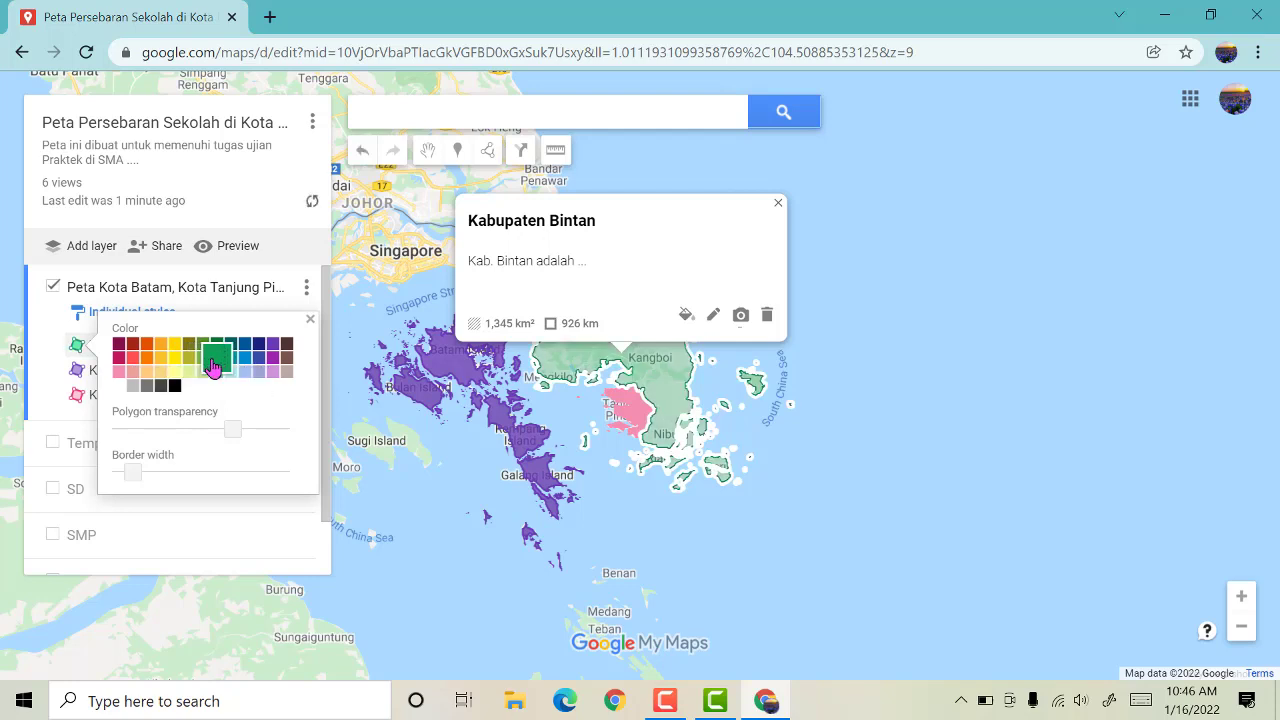
drag(234, 430, 179, 447)
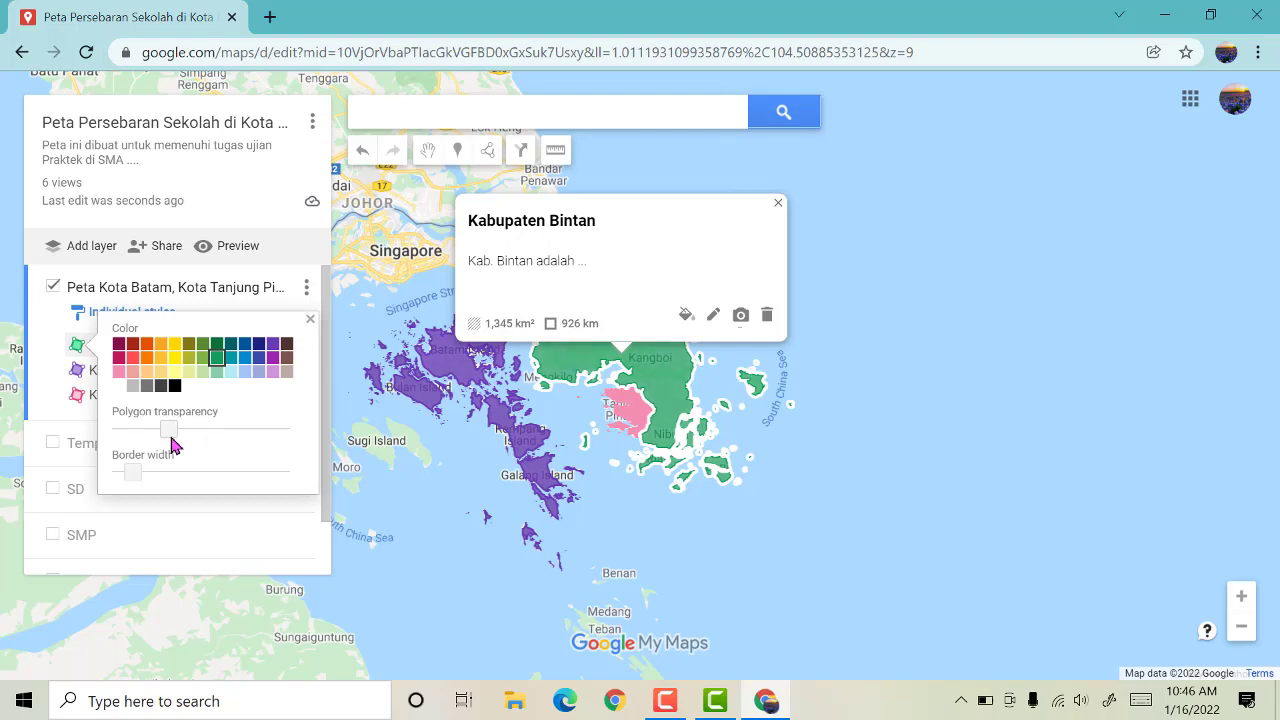
click(310, 320)
click(778, 203)
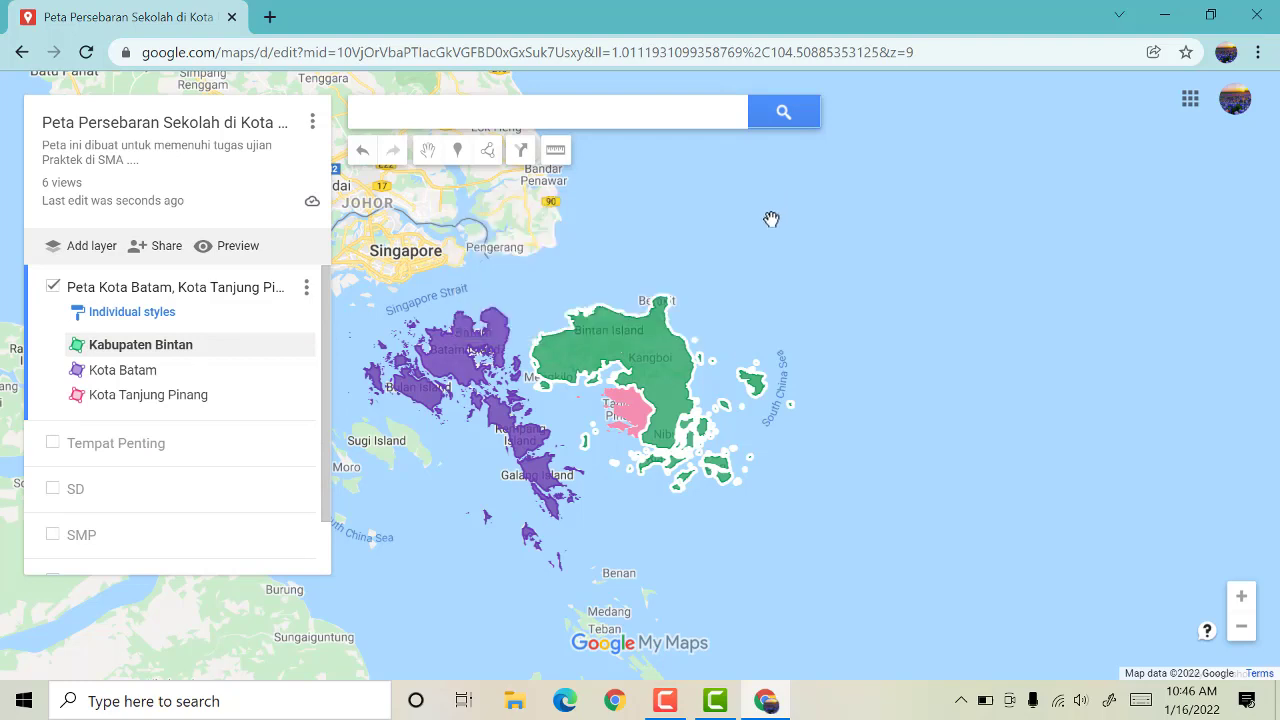
Step: Make the Tempat Penting, SD, SMP and SMA layers visible on the map
click(53, 449)
scroll(63, 494, down, 2)
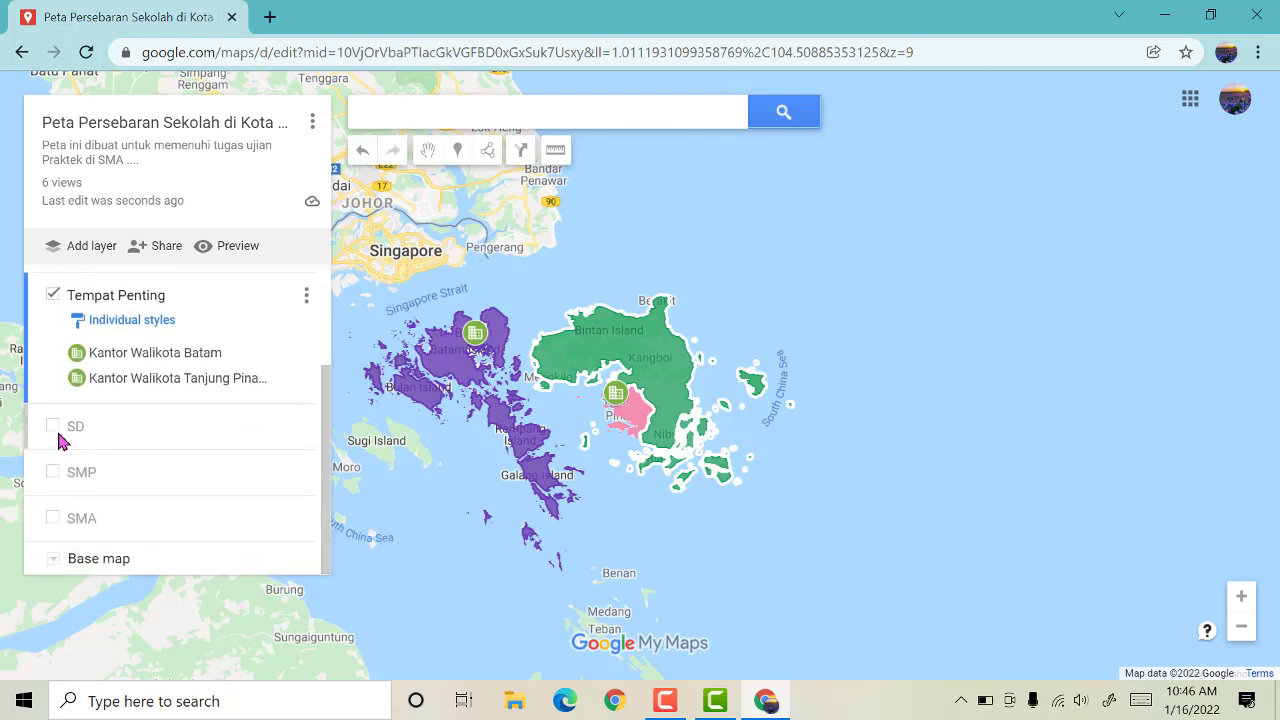
click(53, 426)
scroll(58, 470, down, 1)
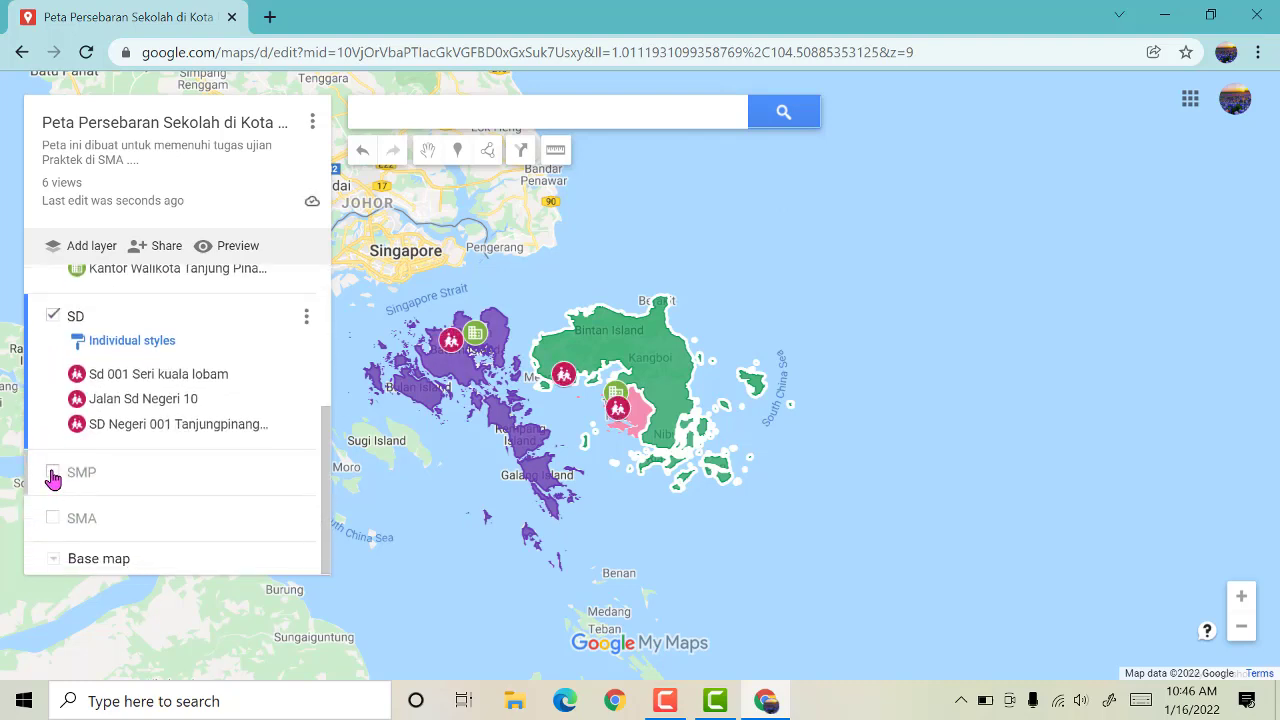
click(53, 474)
scroll(55, 510, down, 1)
click(53, 518)
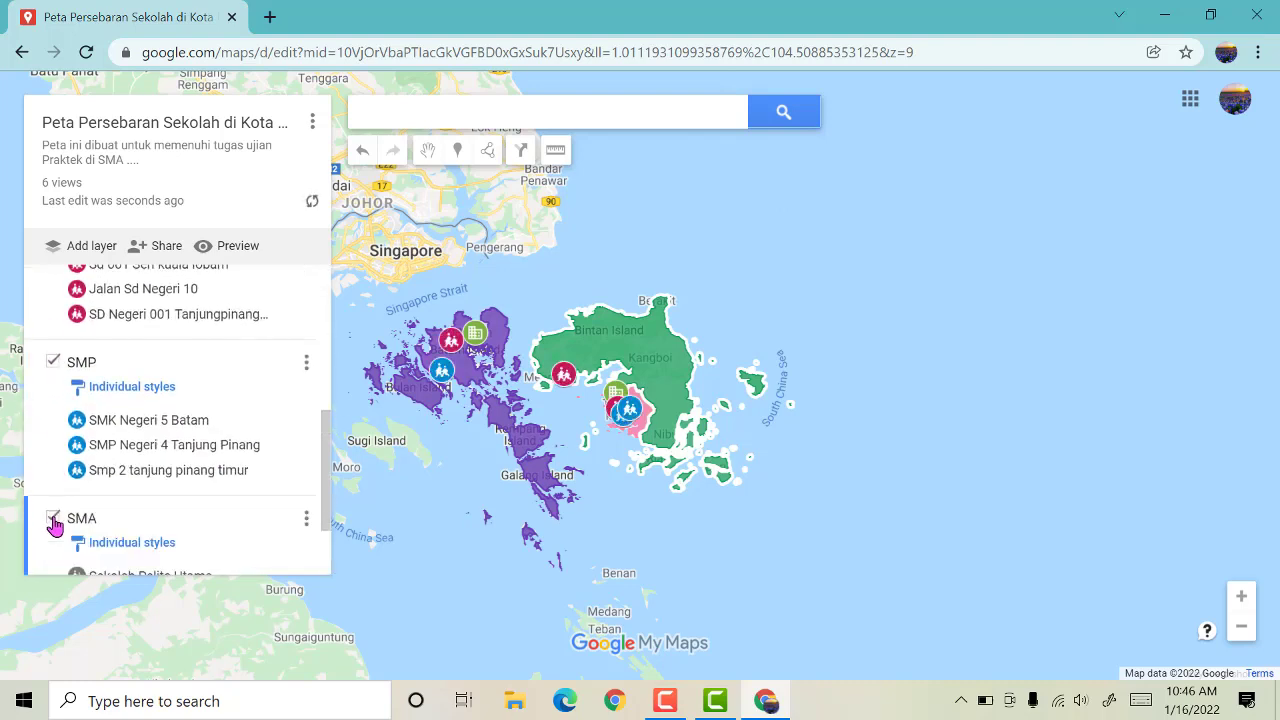
scroll(75, 515, down, 1)
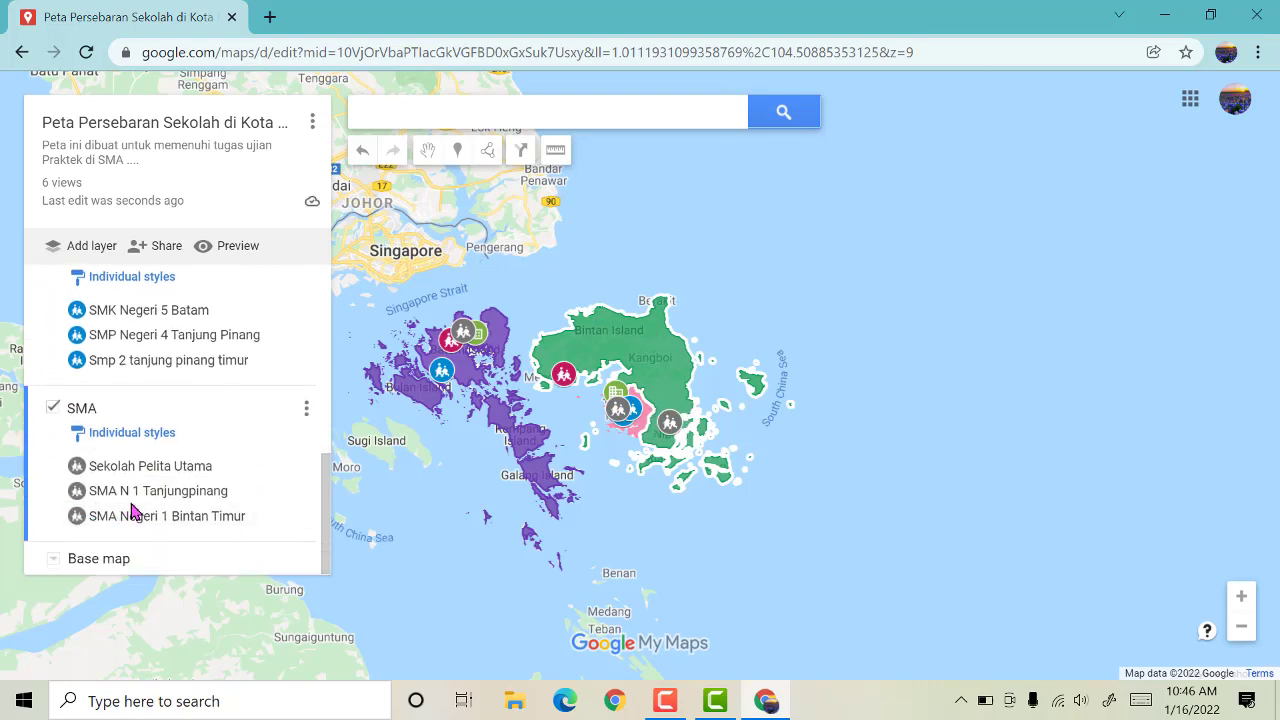
scroll(135, 512, up, 5)
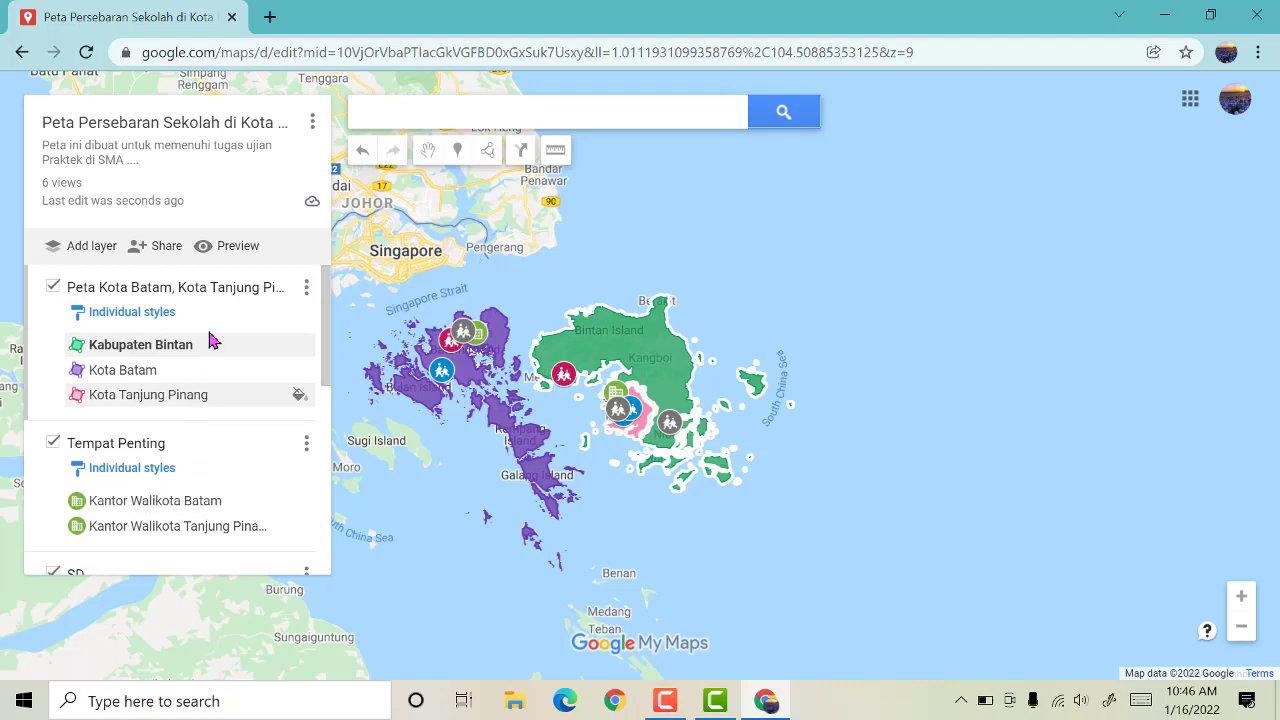
Step: Preview the map in view-only mode, inspect the coloured regions and markers, and close the preview
click(226, 256)
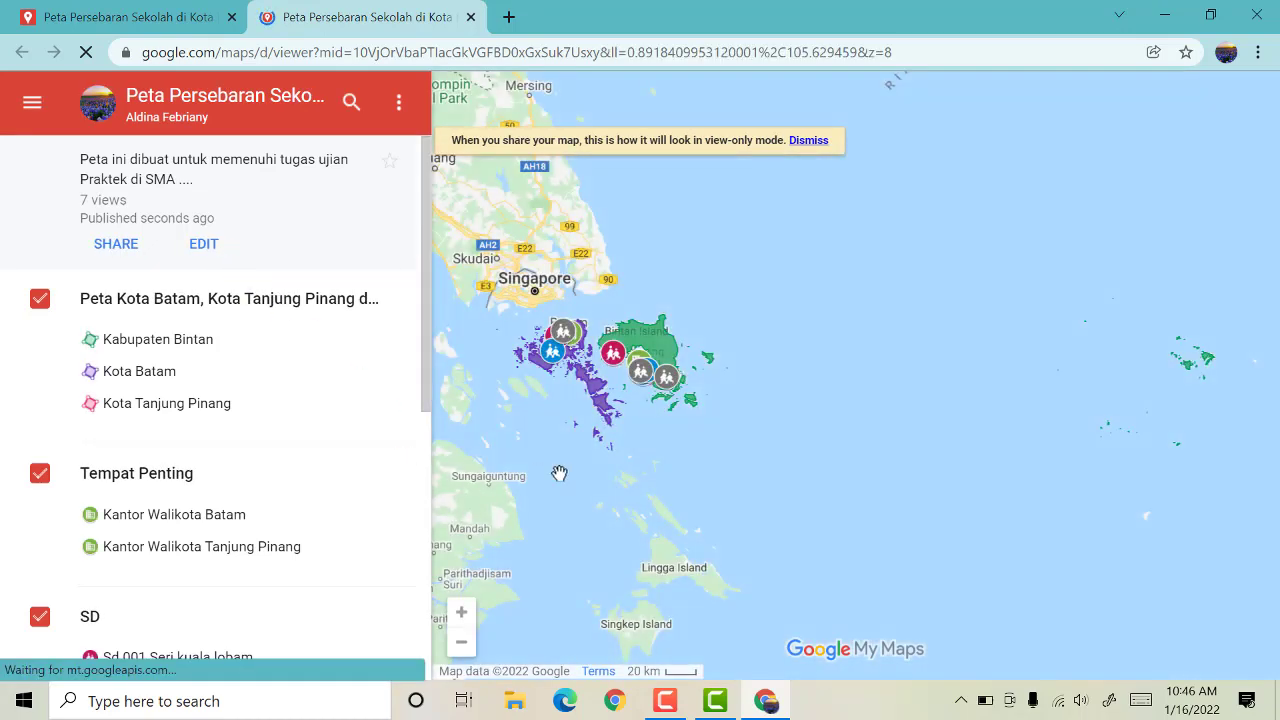
scroll(589, 455, up, 1)
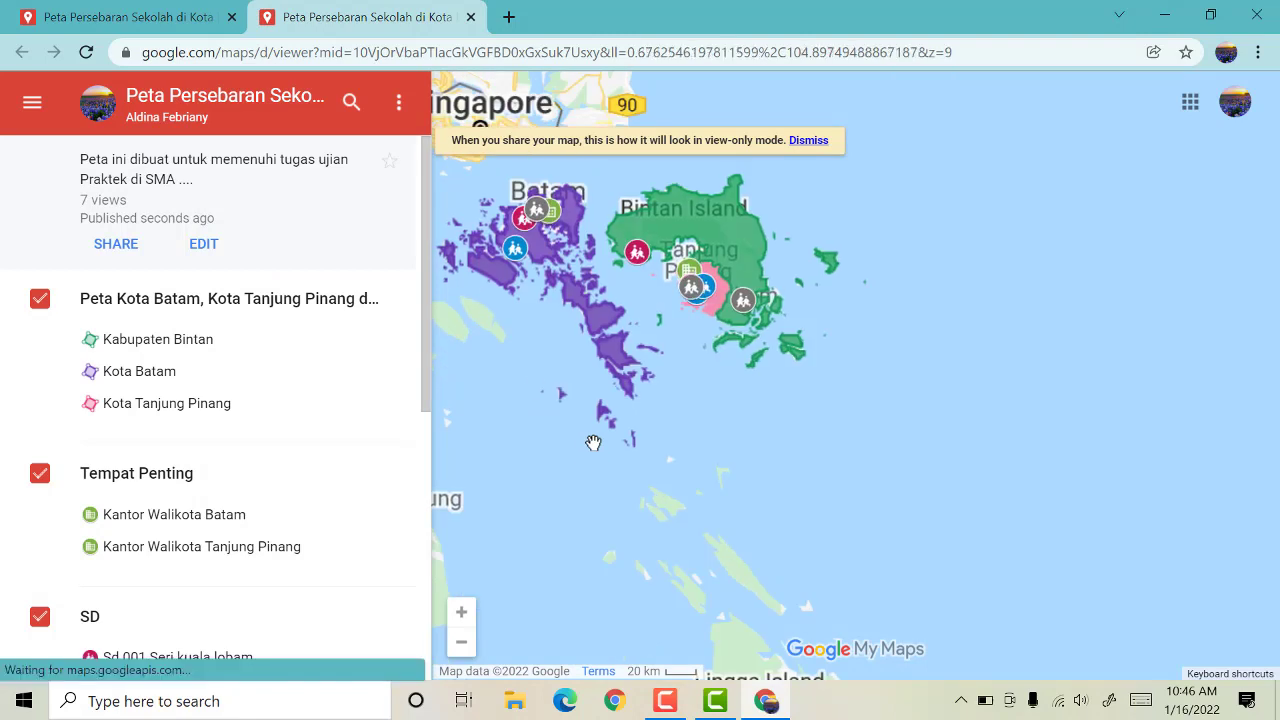
drag(532, 390, 553, 431)
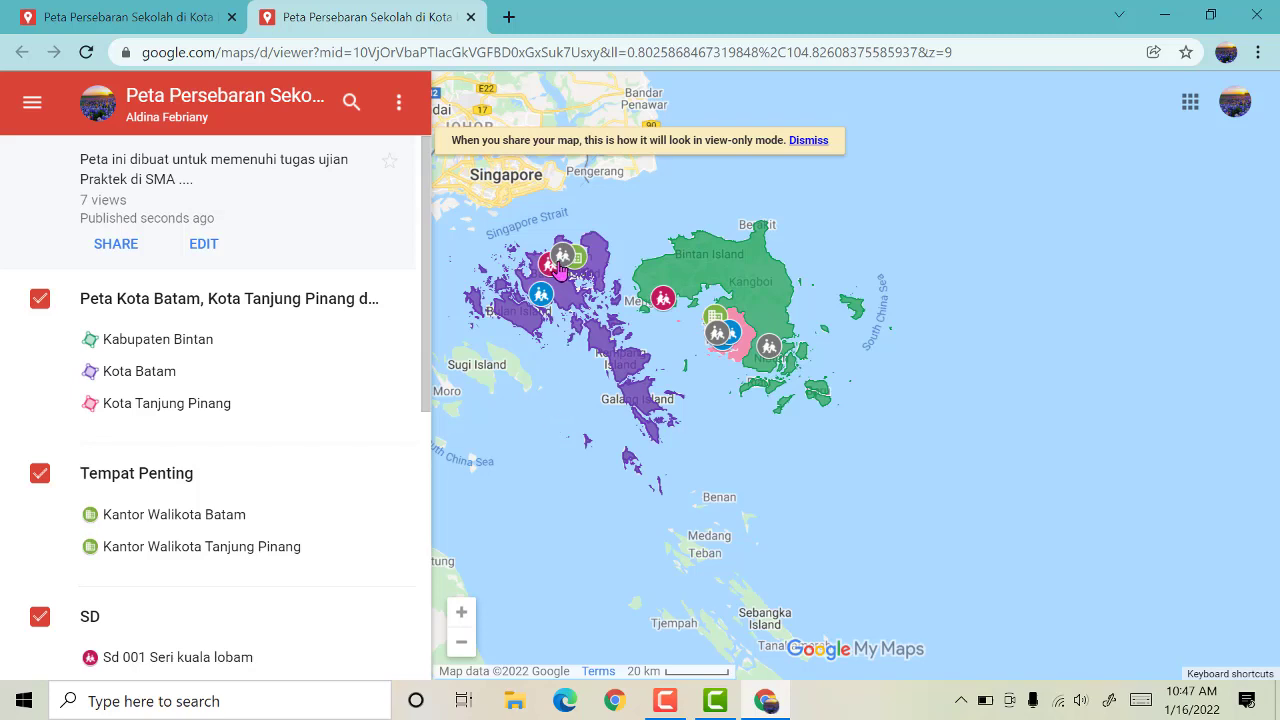
scroll(540, 426, up, 1)
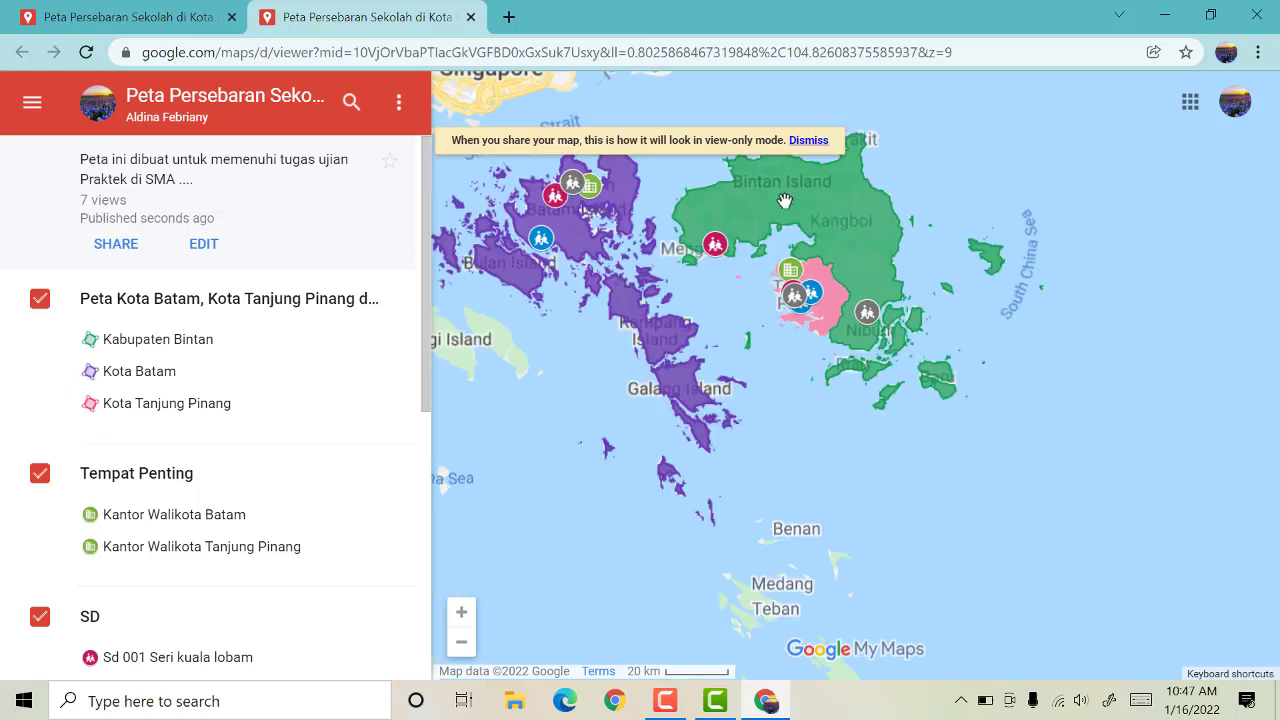
click(470, 19)
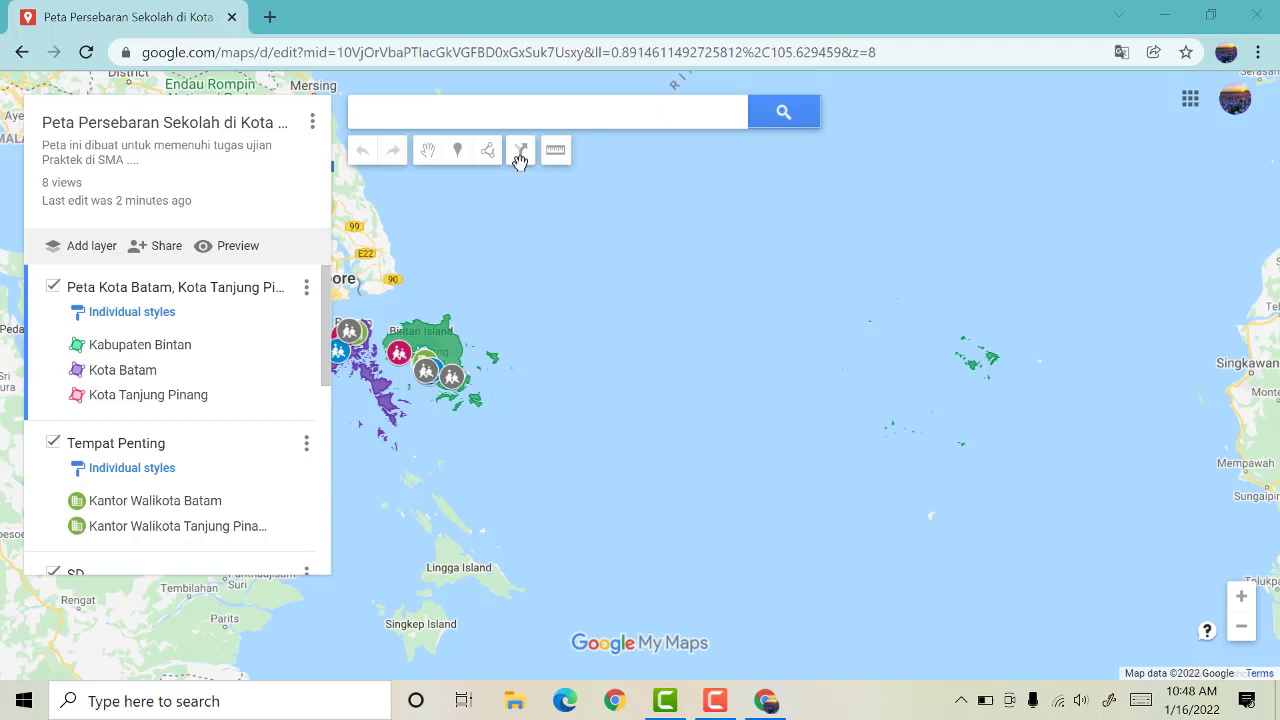
click(212, 346)
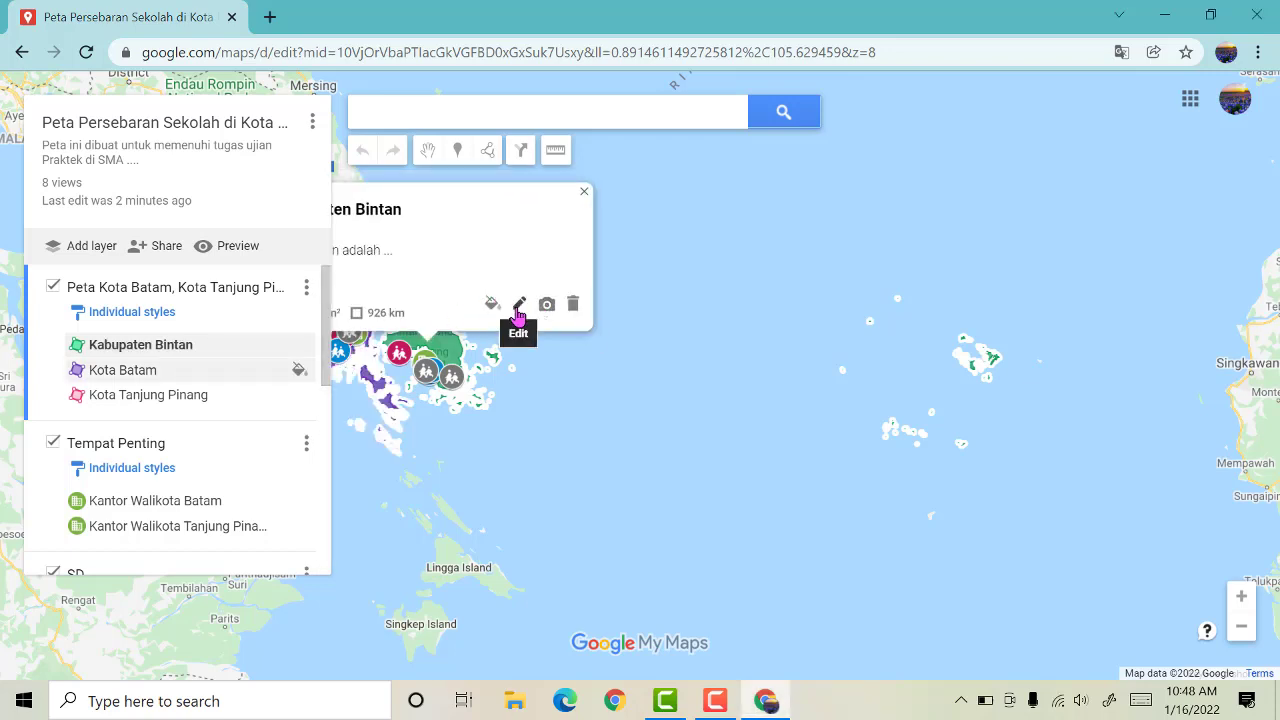
click(584, 191)
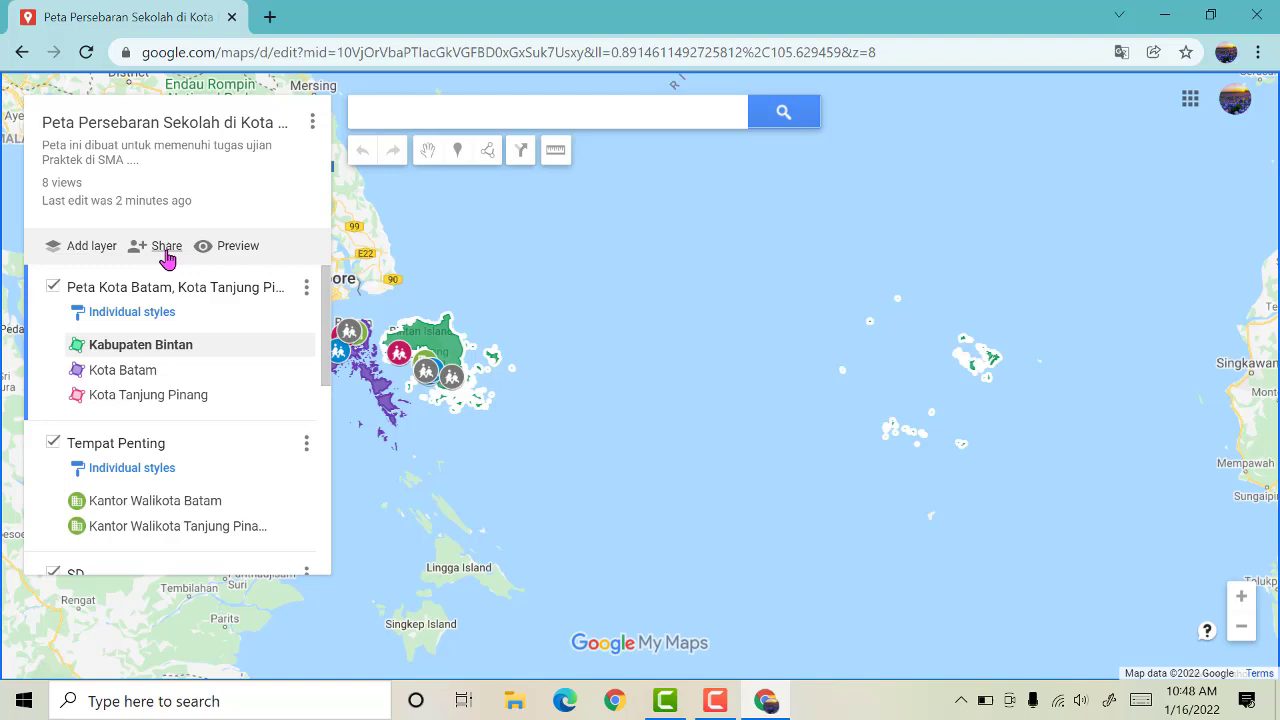
Step: Share the map so that anyone with the link can view it, and close the sharing settings
click(166, 252)
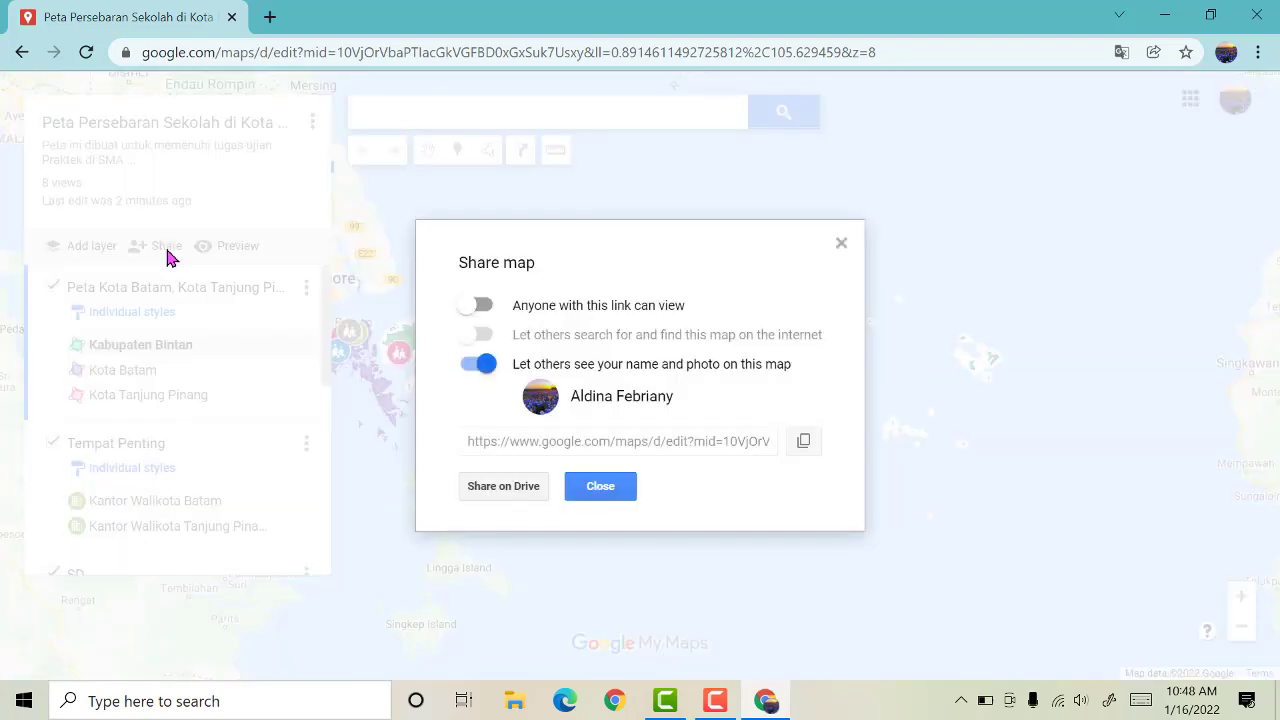
click(488, 310)
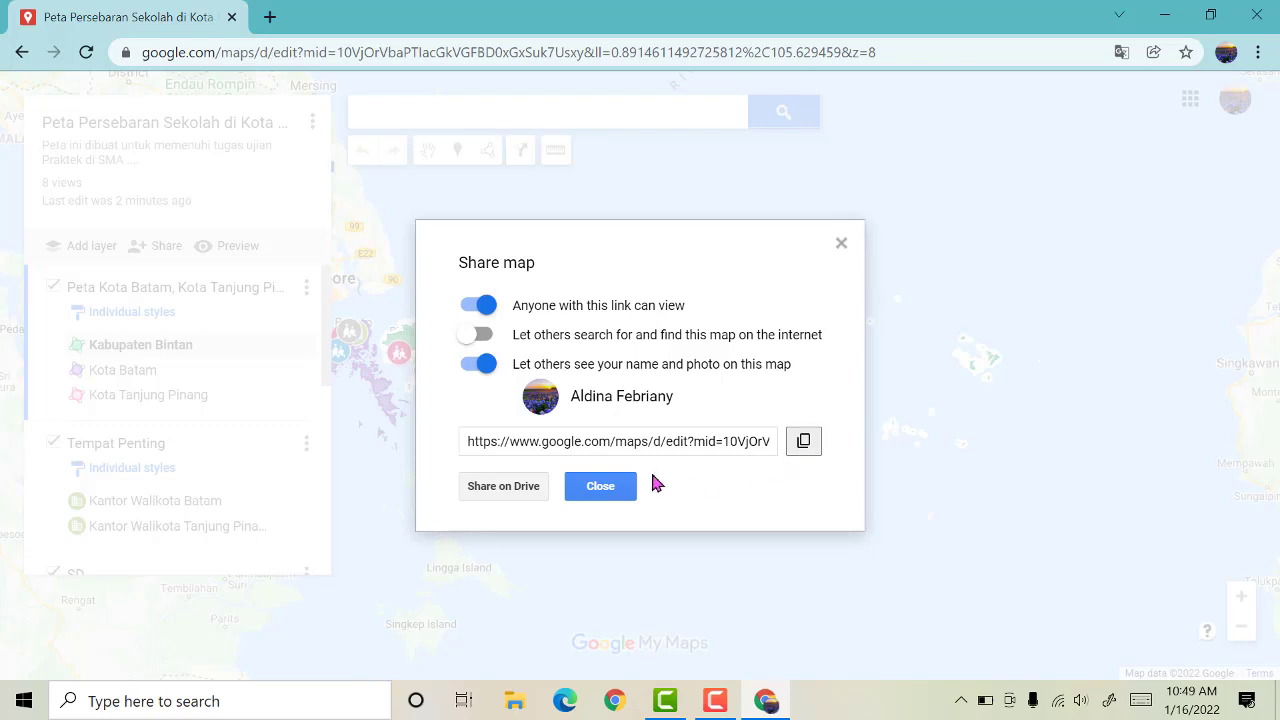
click(841, 245)
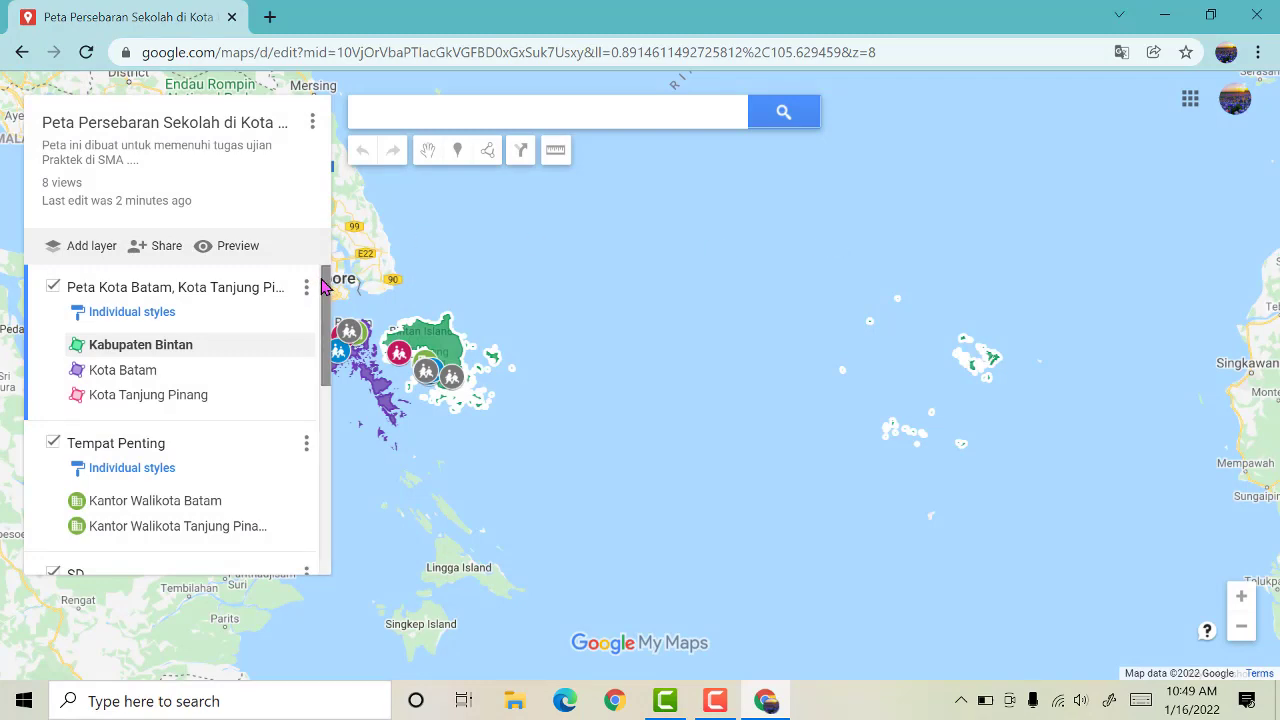
drag(511, 470, 616, 510)
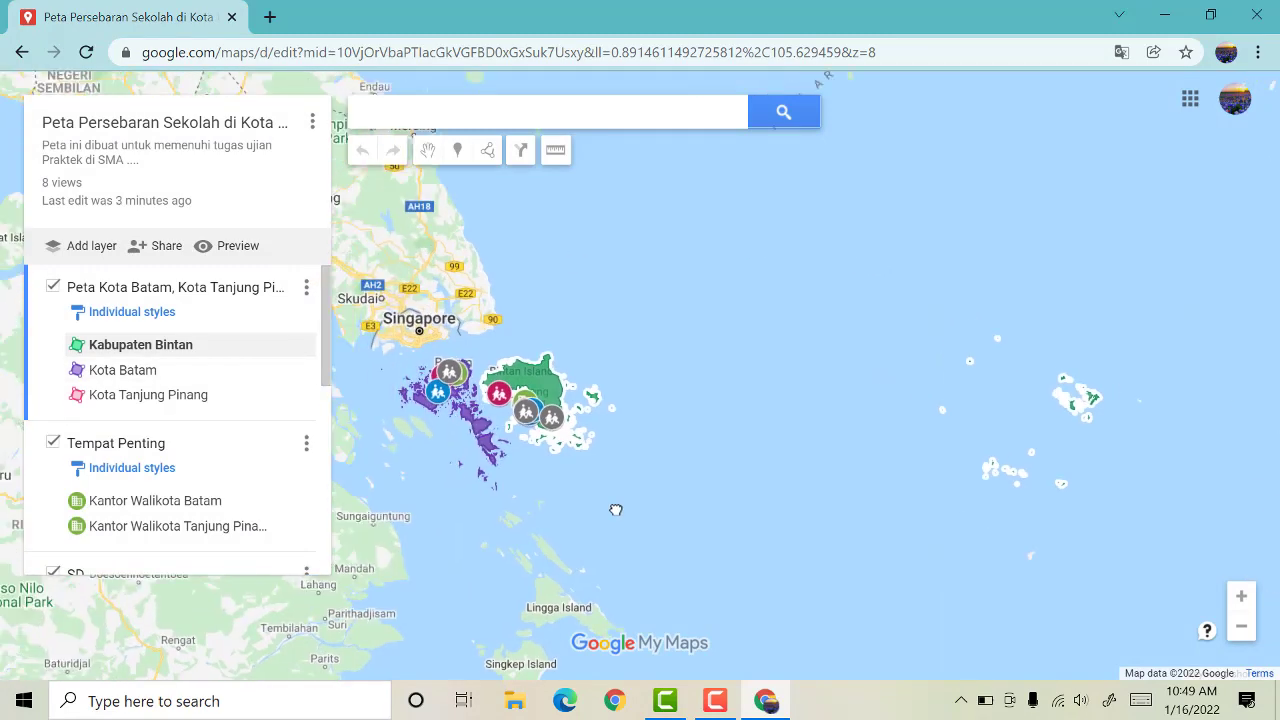
scroll(520, 476, up, 3)
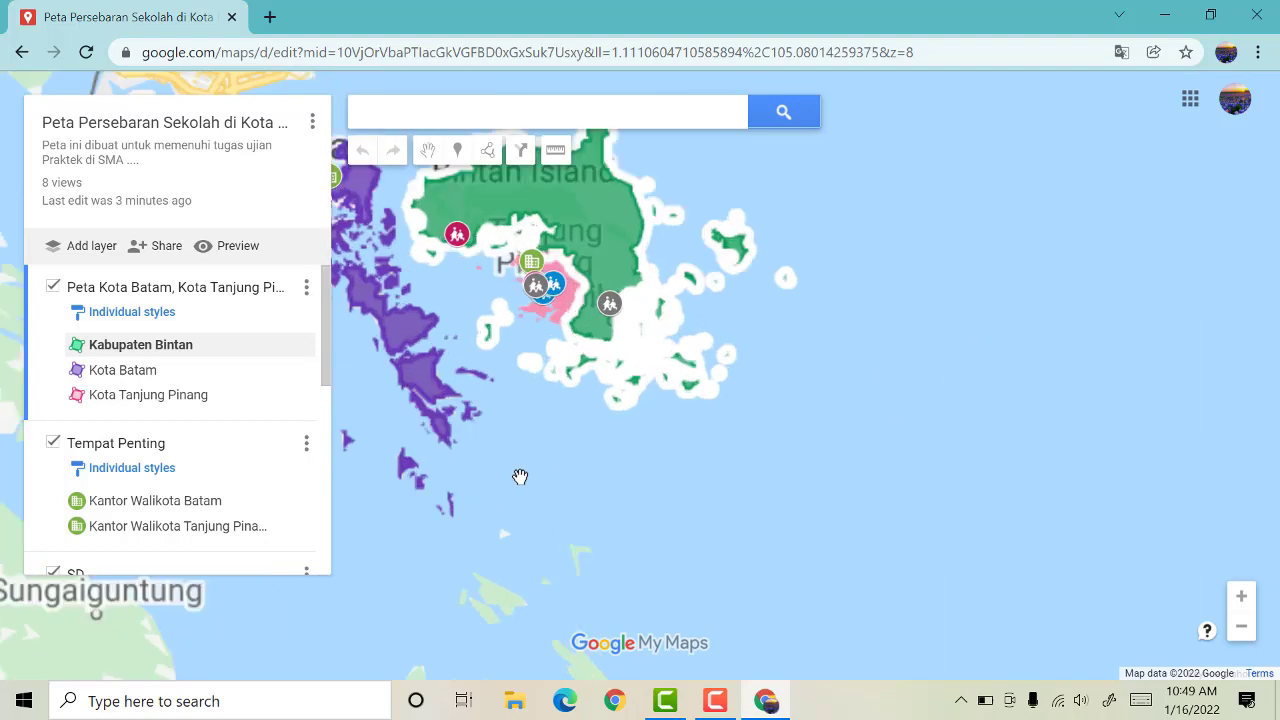
scroll(520, 476, up, 2)
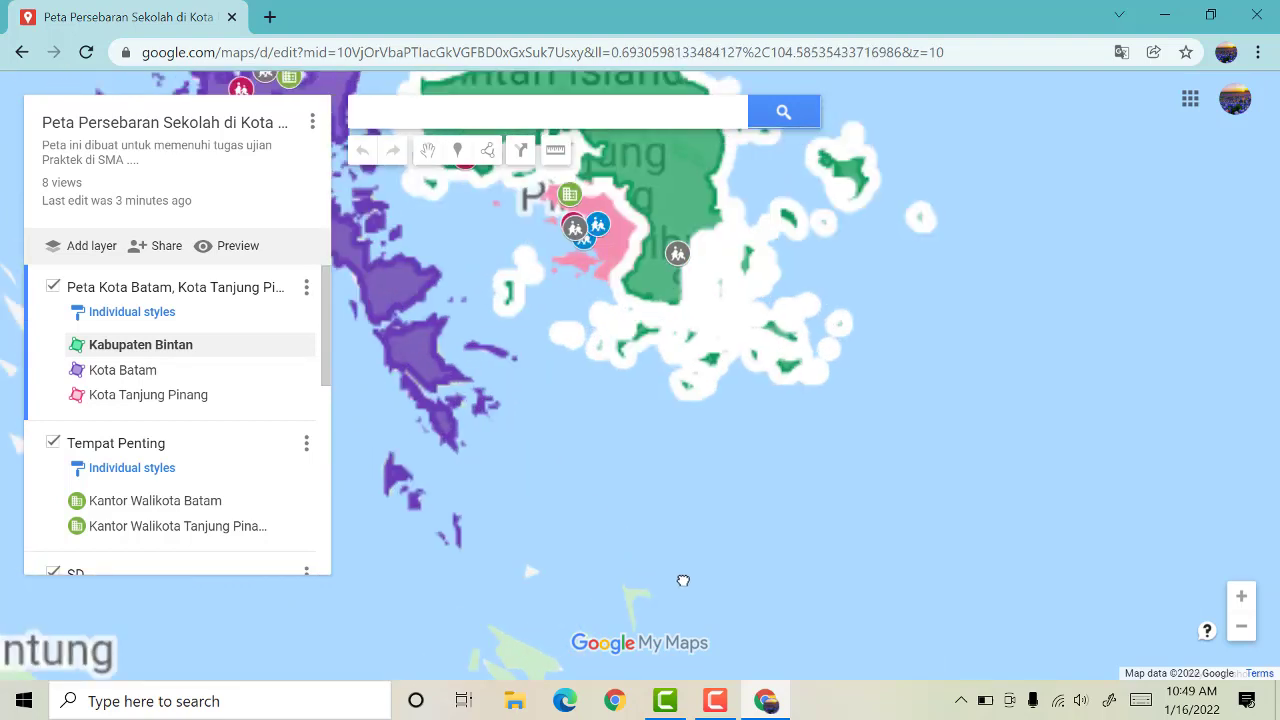